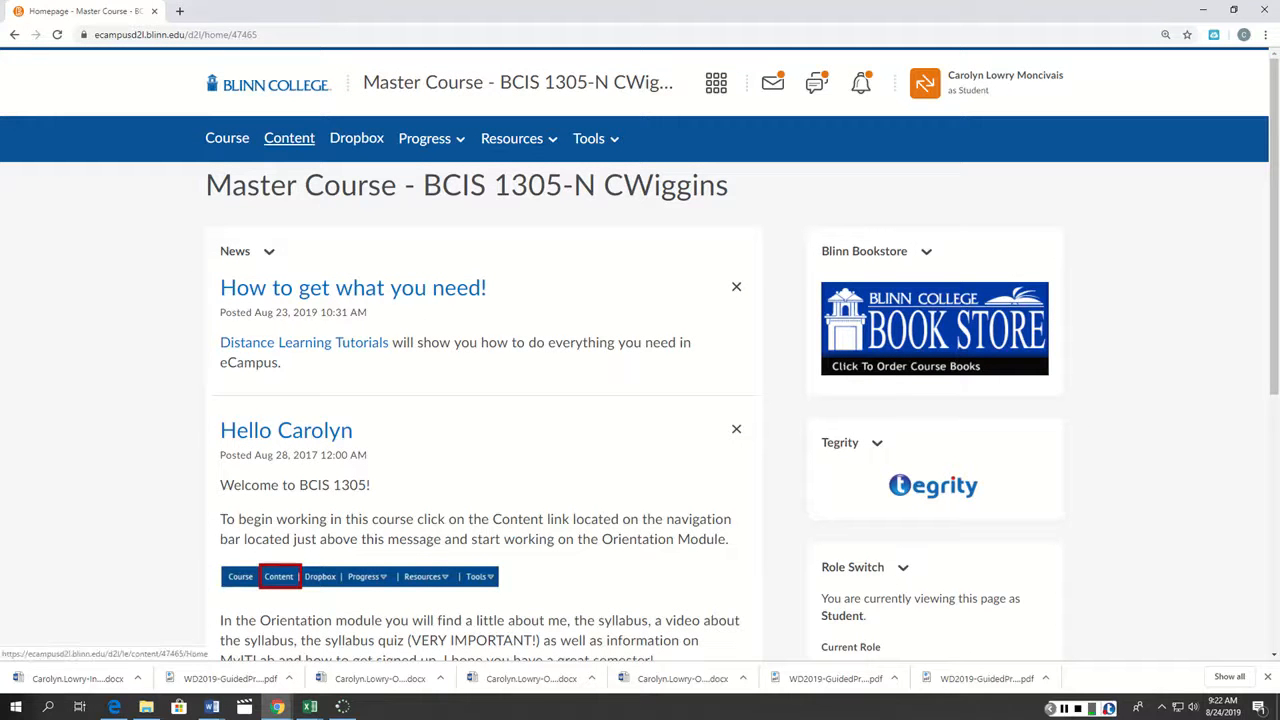
# Open the Word Chapter 2 Assignments checklist in the course's Unit 3 content
pyautogui.click(289, 138)
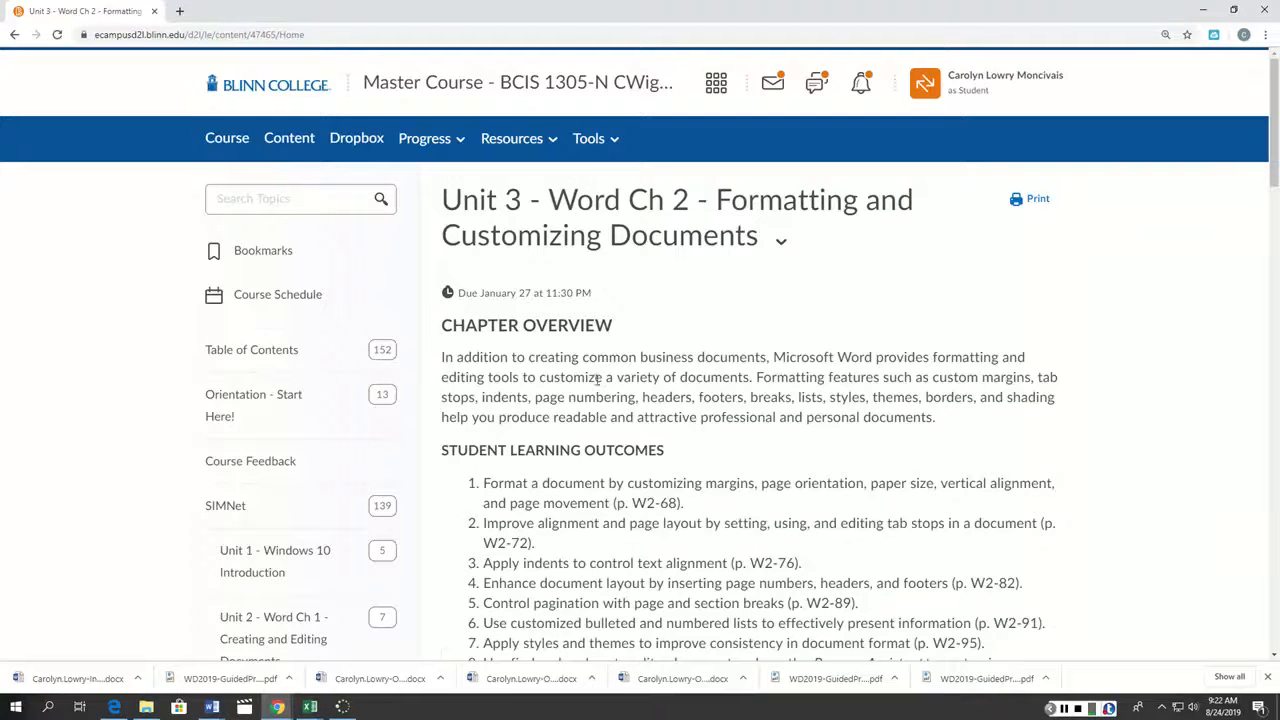
pyautogui.scroll(-6, 602, 392)
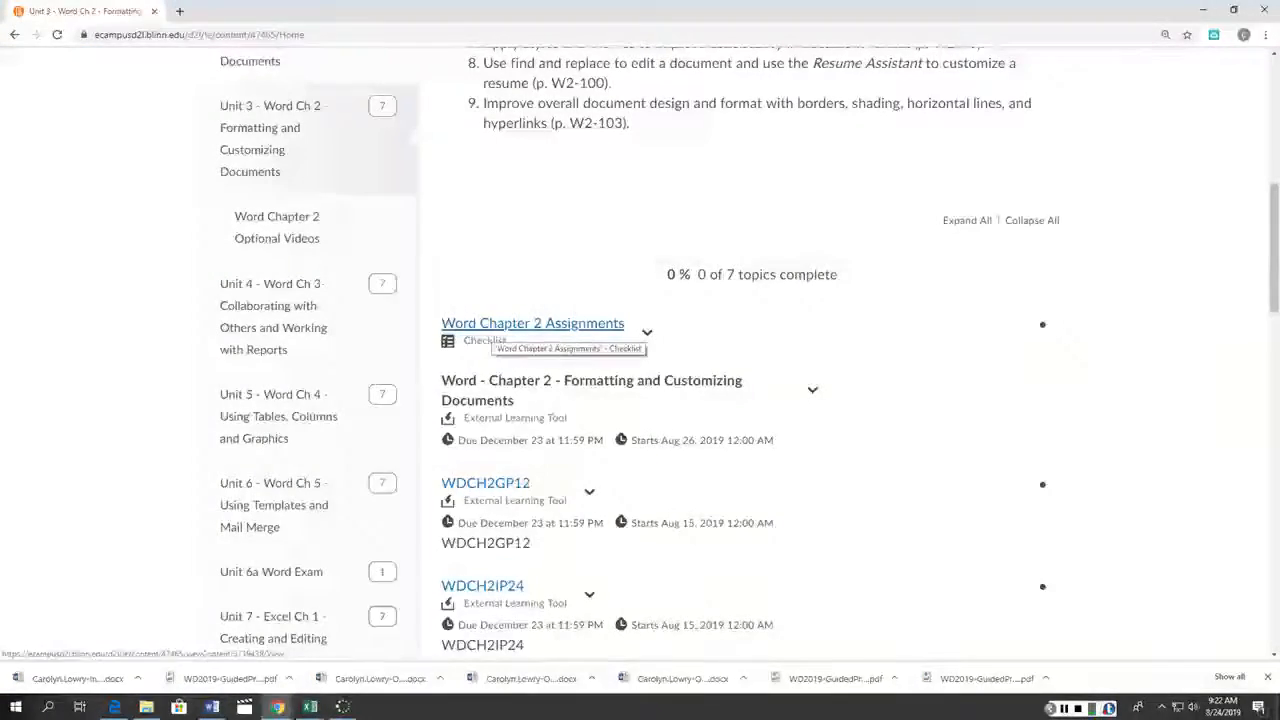
pyautogui.click(492, 326)
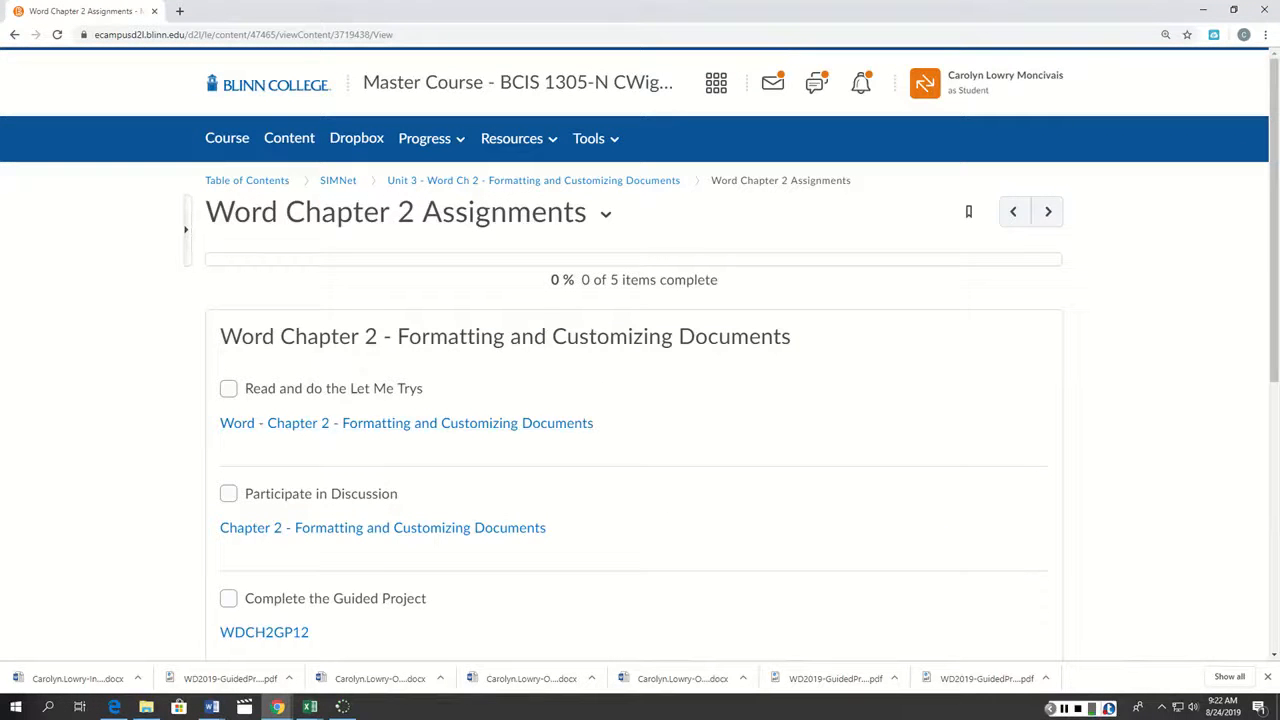
# Open the WDCH2GP12 guided project in SIMnet's student view and open its downloaded start file in Word
pyautogui.scroll(-3, 640, 350)
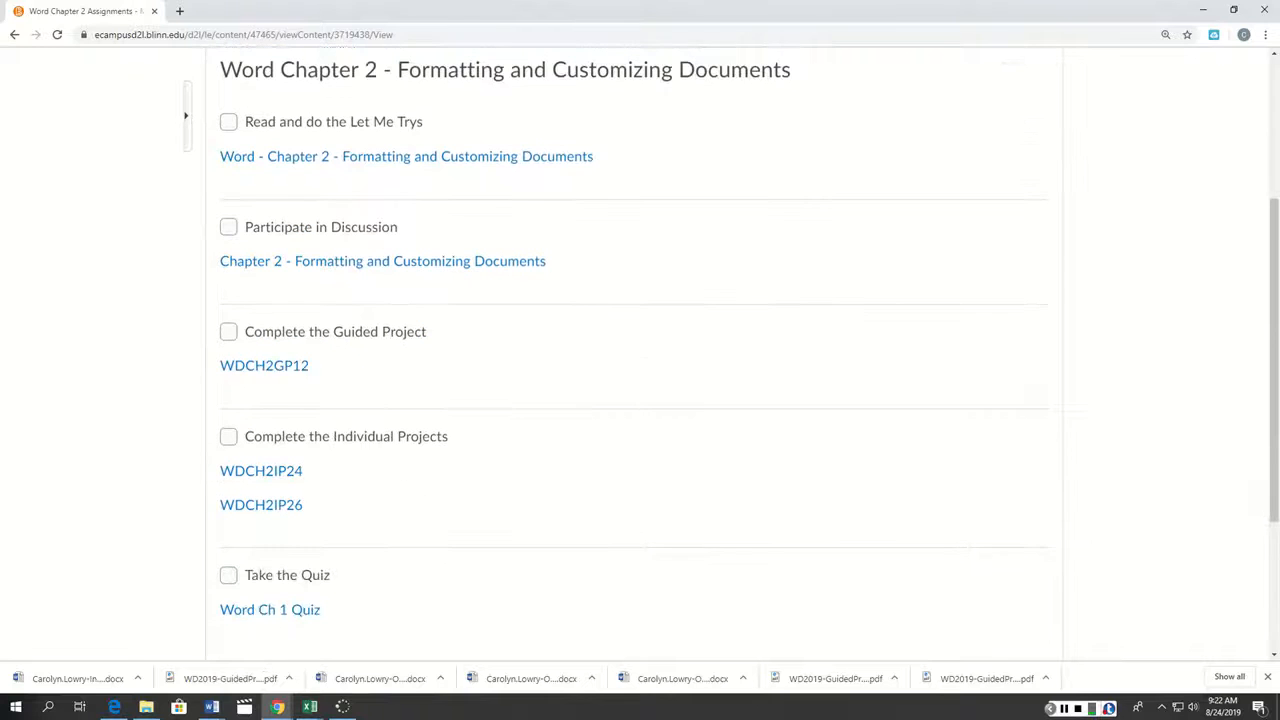
pyautogui.click(264, 365)
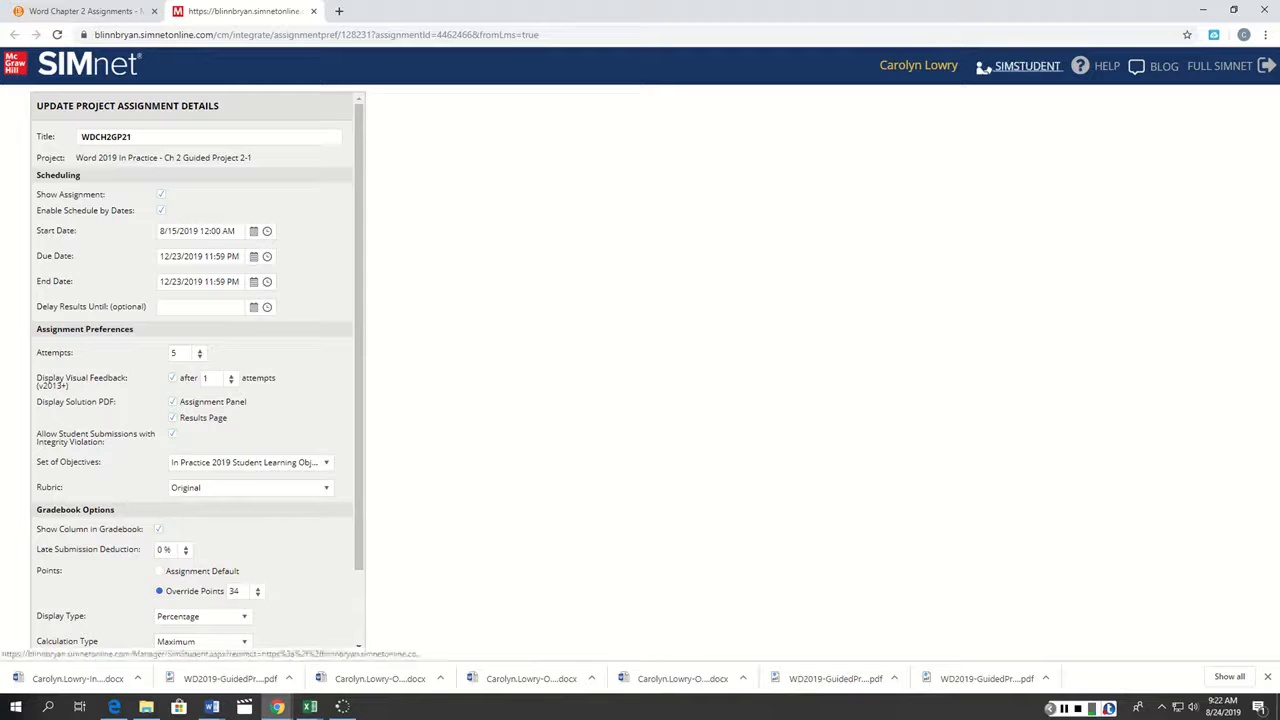
pyautogui.click(1027, 66)
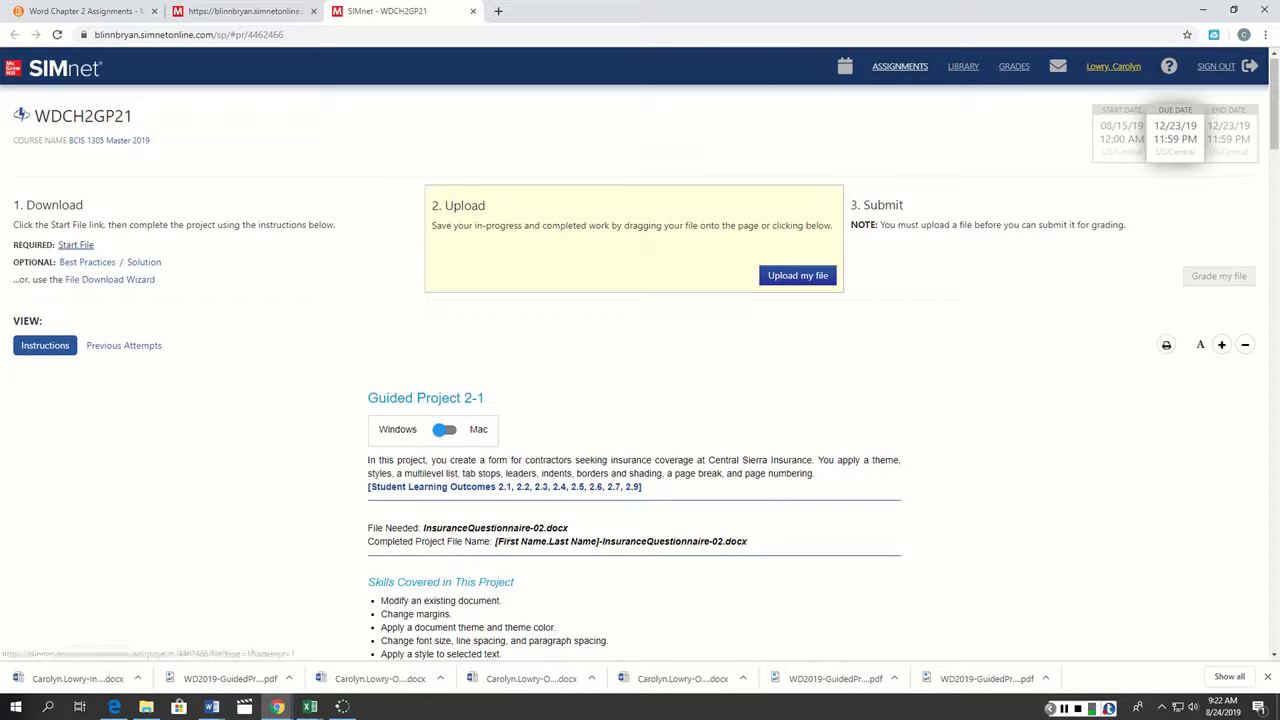
pyautogui.click(76, 245)
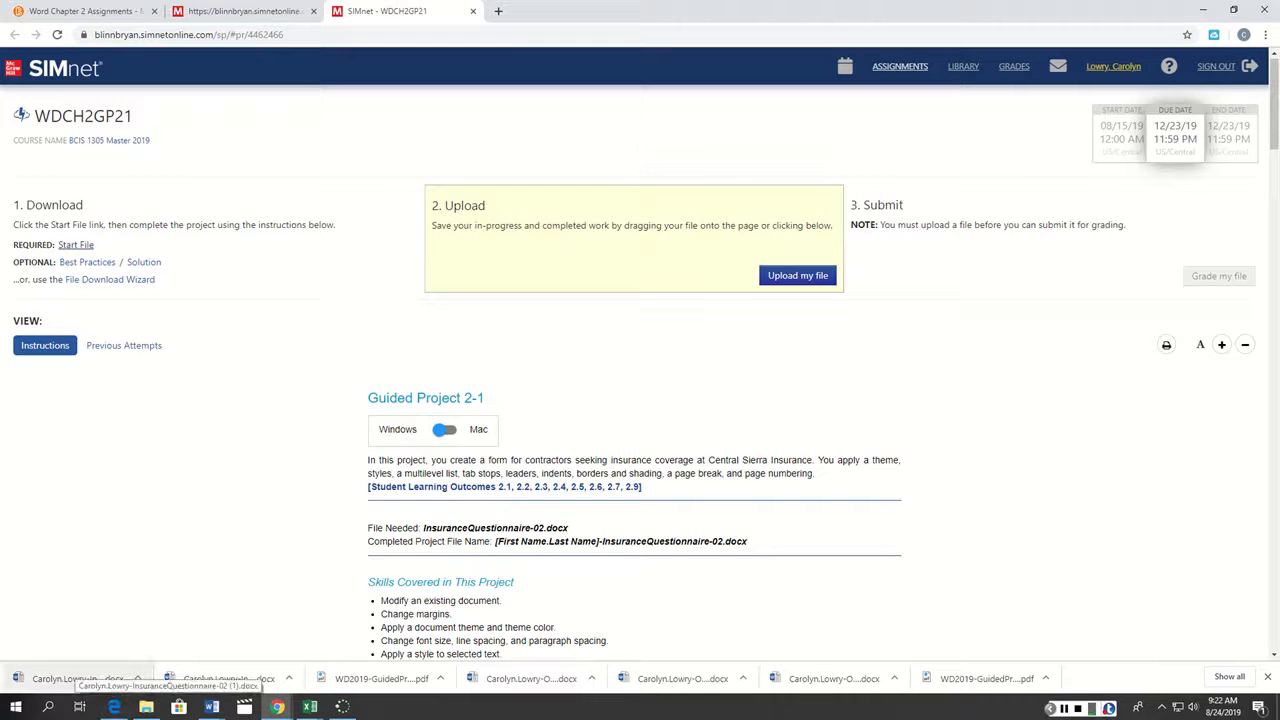
pyautogui.click(82, 678)
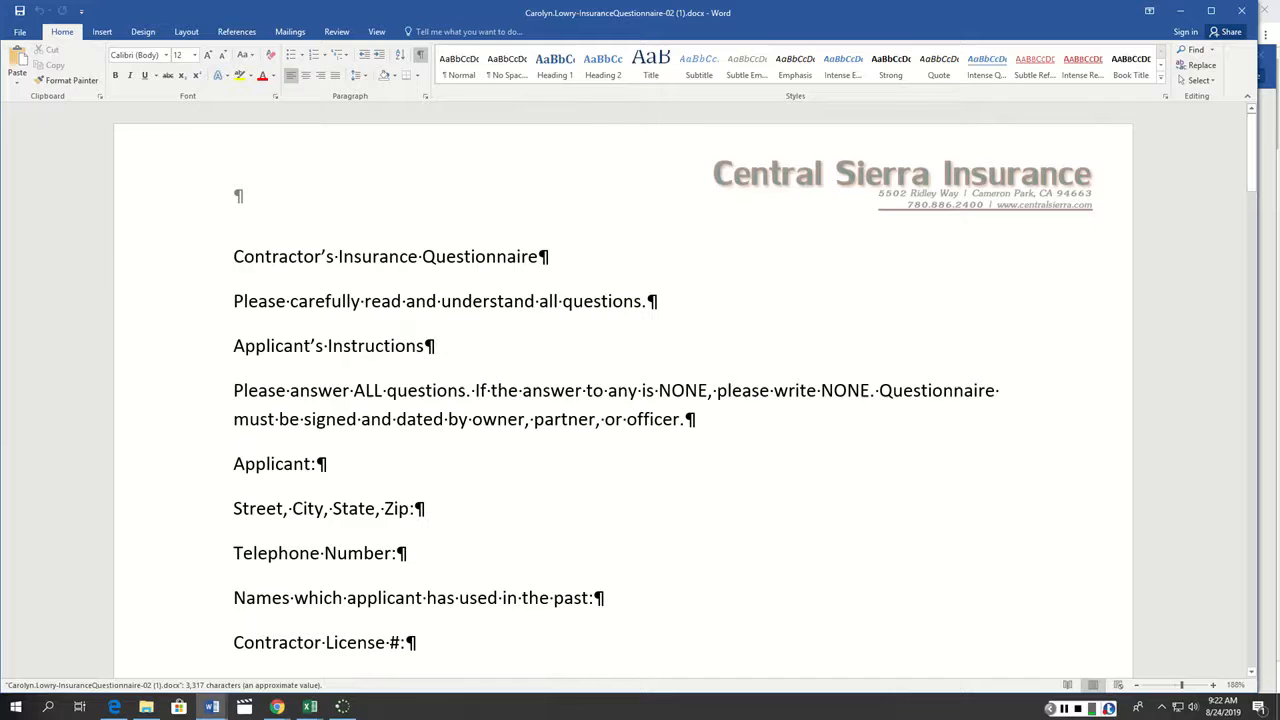
# Save the insurance questionnaire document in the TextbookExercises folder under its existing file name
pyautogui.click(20, 31)
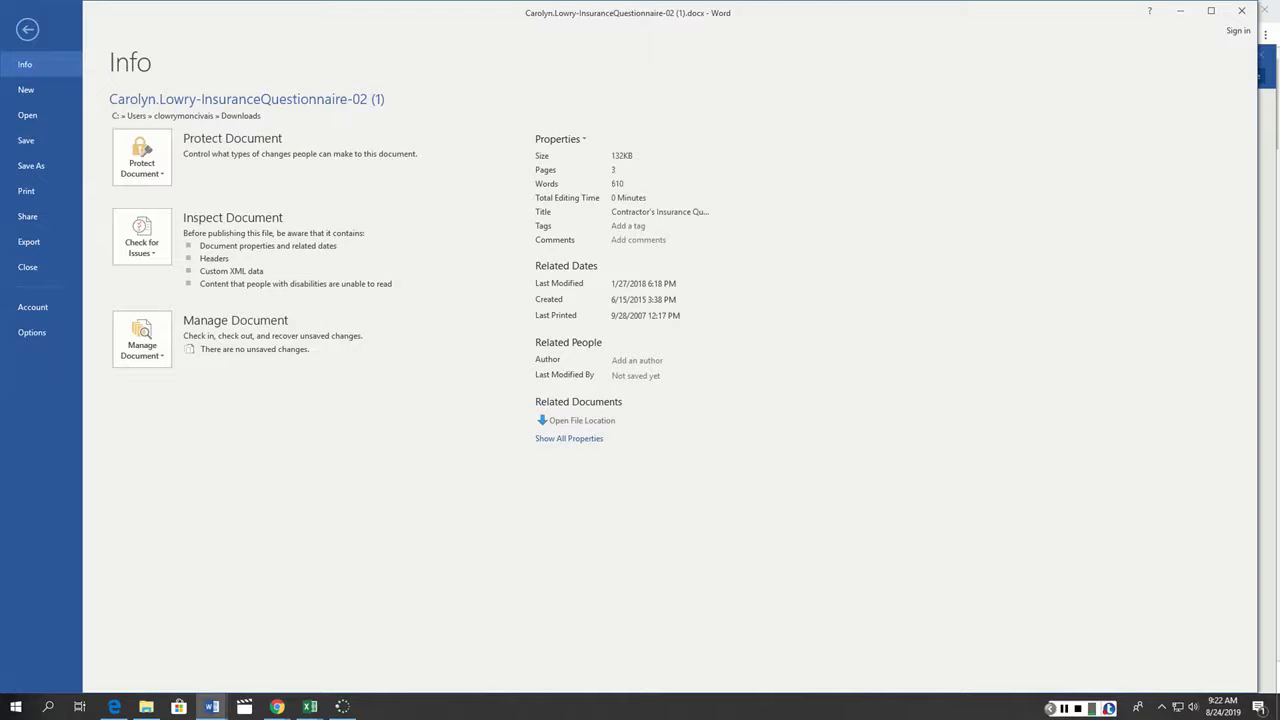
pyautogui.click(31, 165)
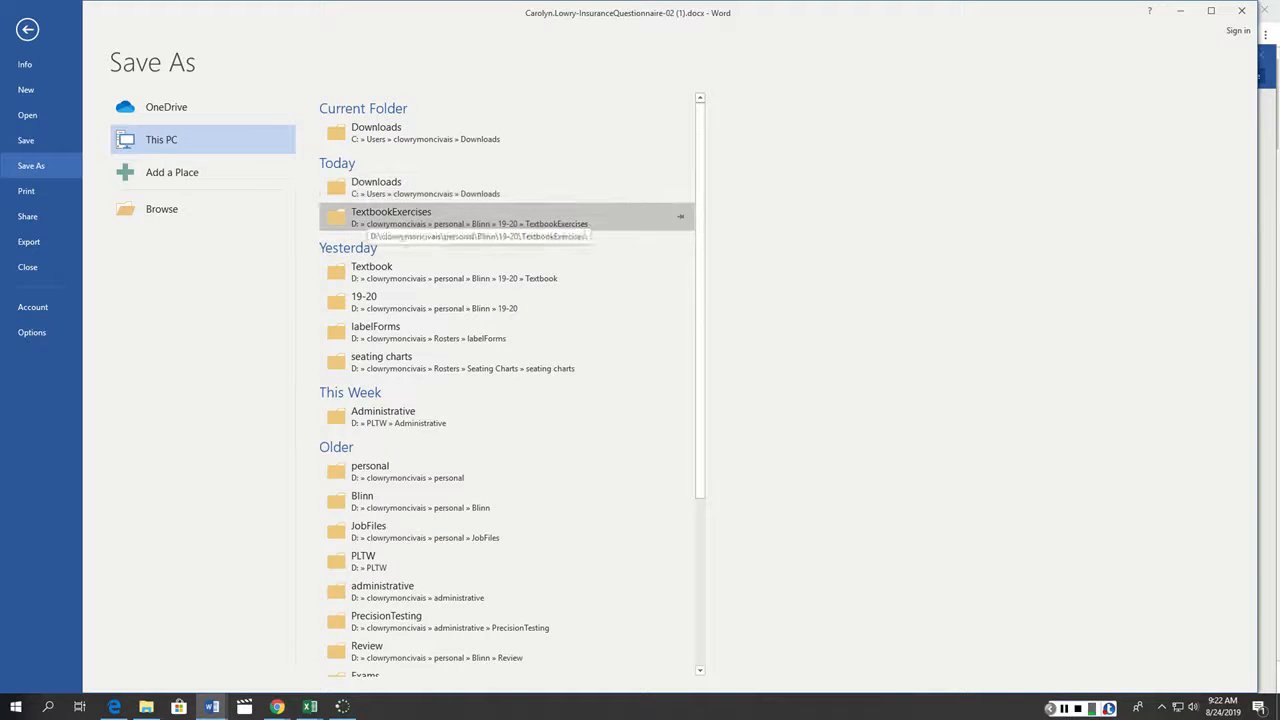
pyautogui.click(400, 217)
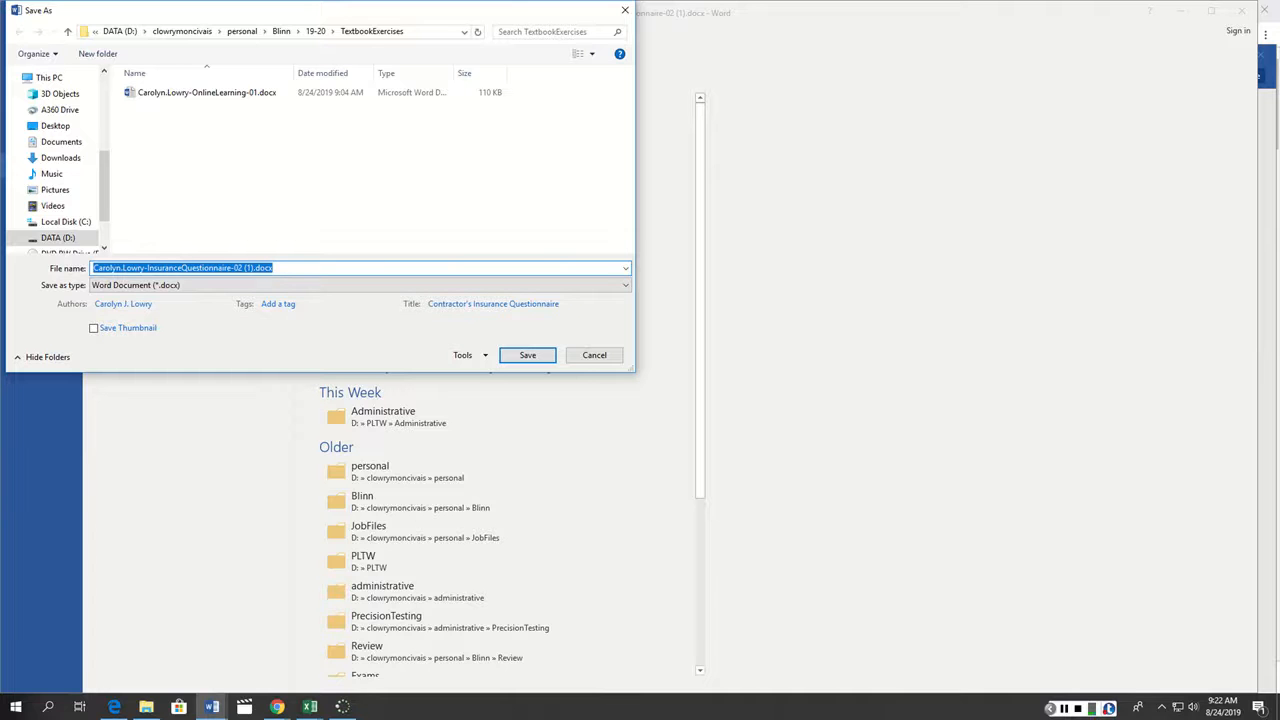
pyautogui.click(527, 355)
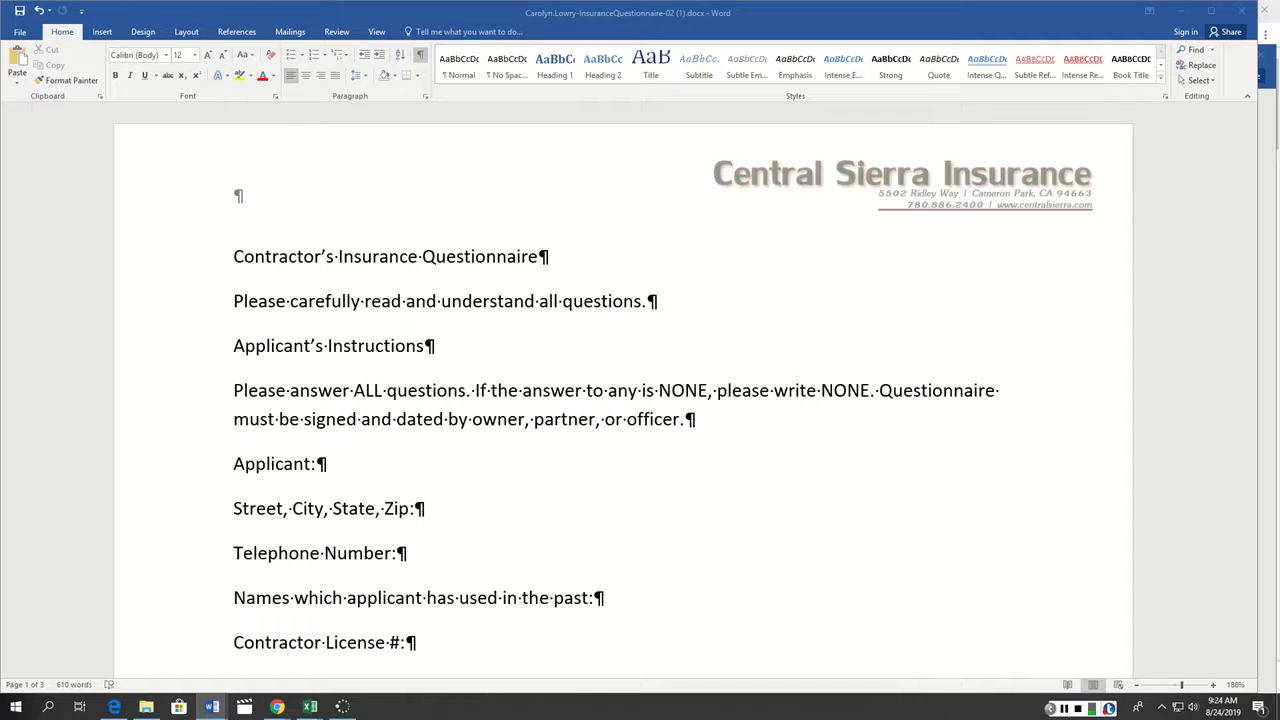
# Set the left and right page margins of the whole document to 0.75"
pyautogui.click(186, 31)
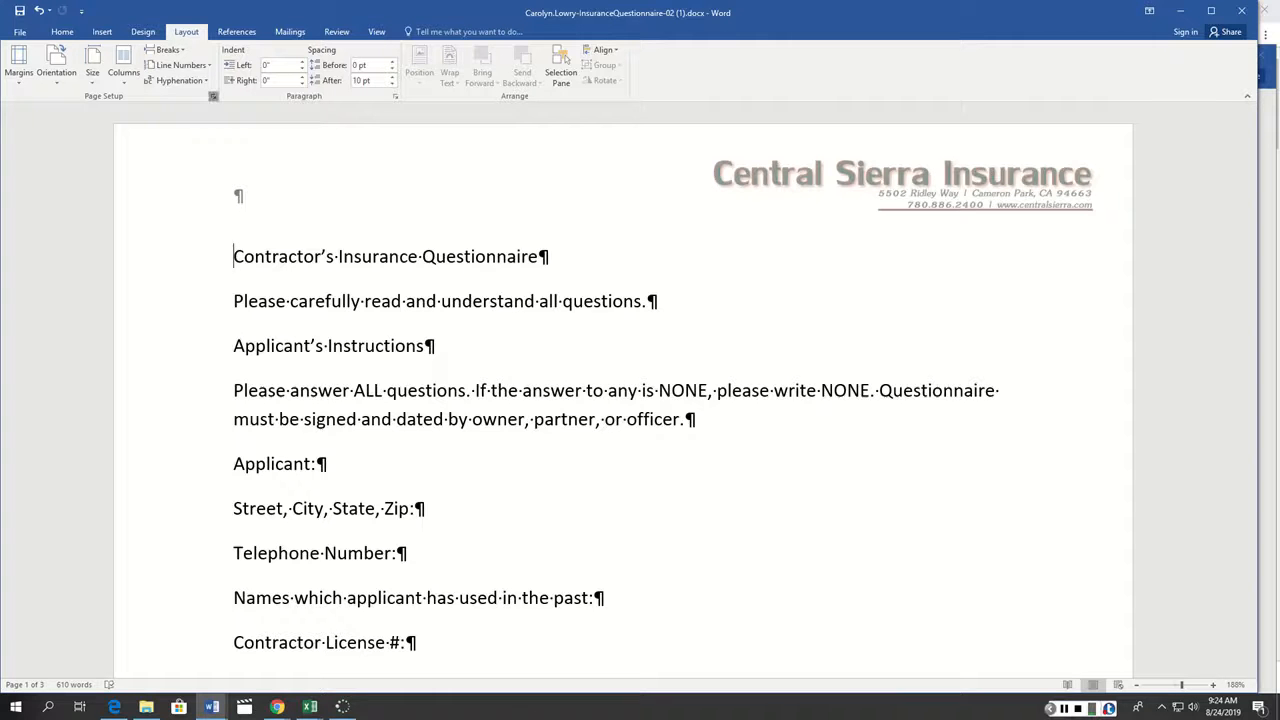
pyautogui.click(212, 96)
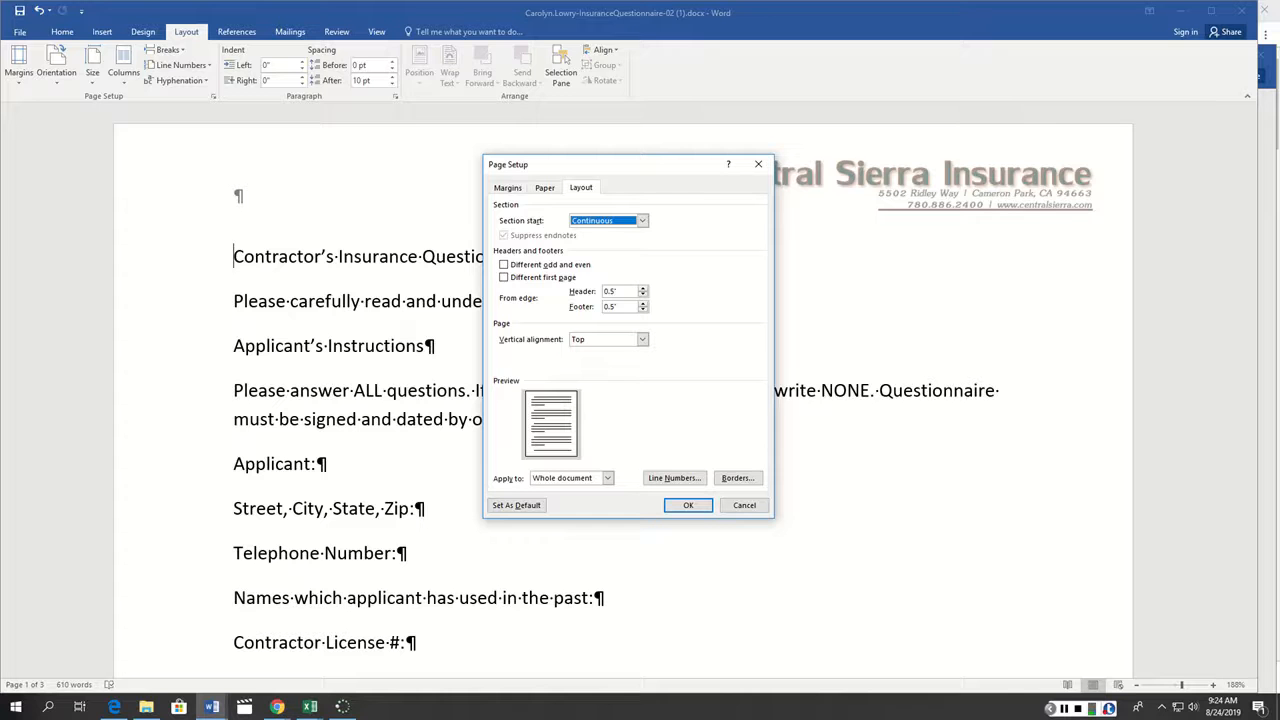
pyautogui.click(507, 188)
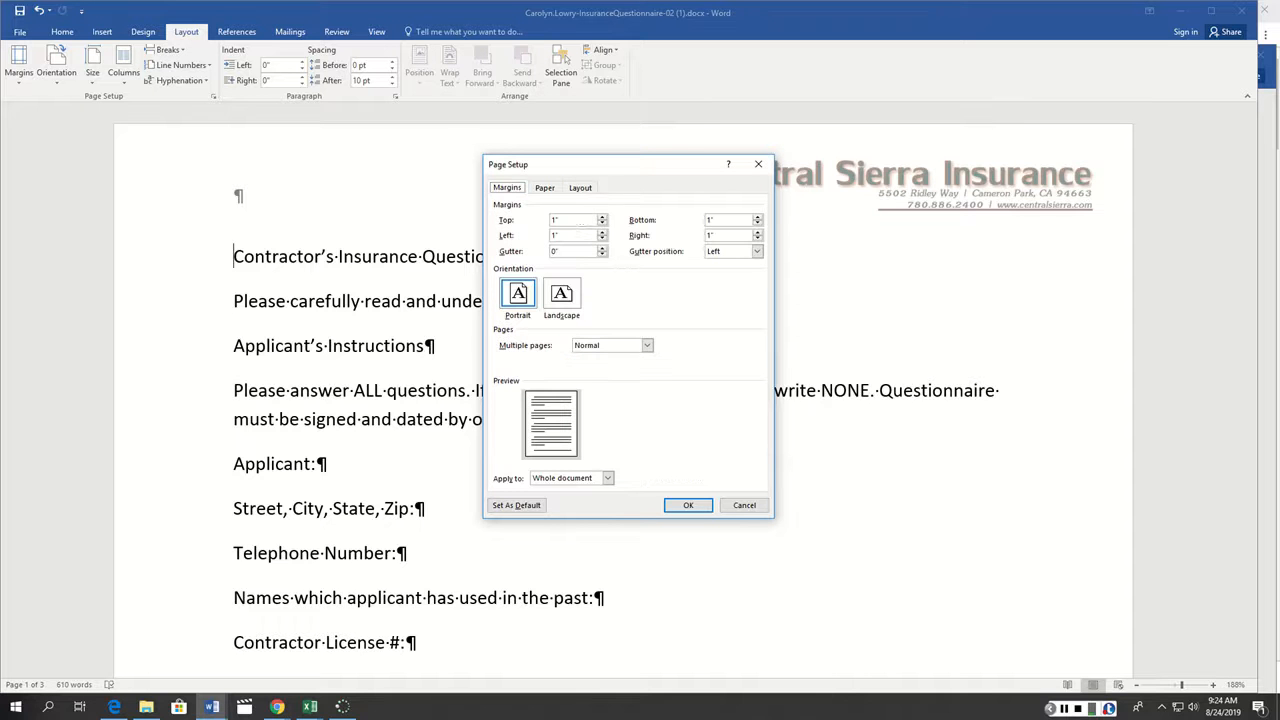
pyautogui.doubleClick(582, 235)
pyautogui.write('.75')
pyautogui.press('Tab')
pyautogui.write('.75')
pyautogui.press('Tab')
pyautogui.click(687, 505)
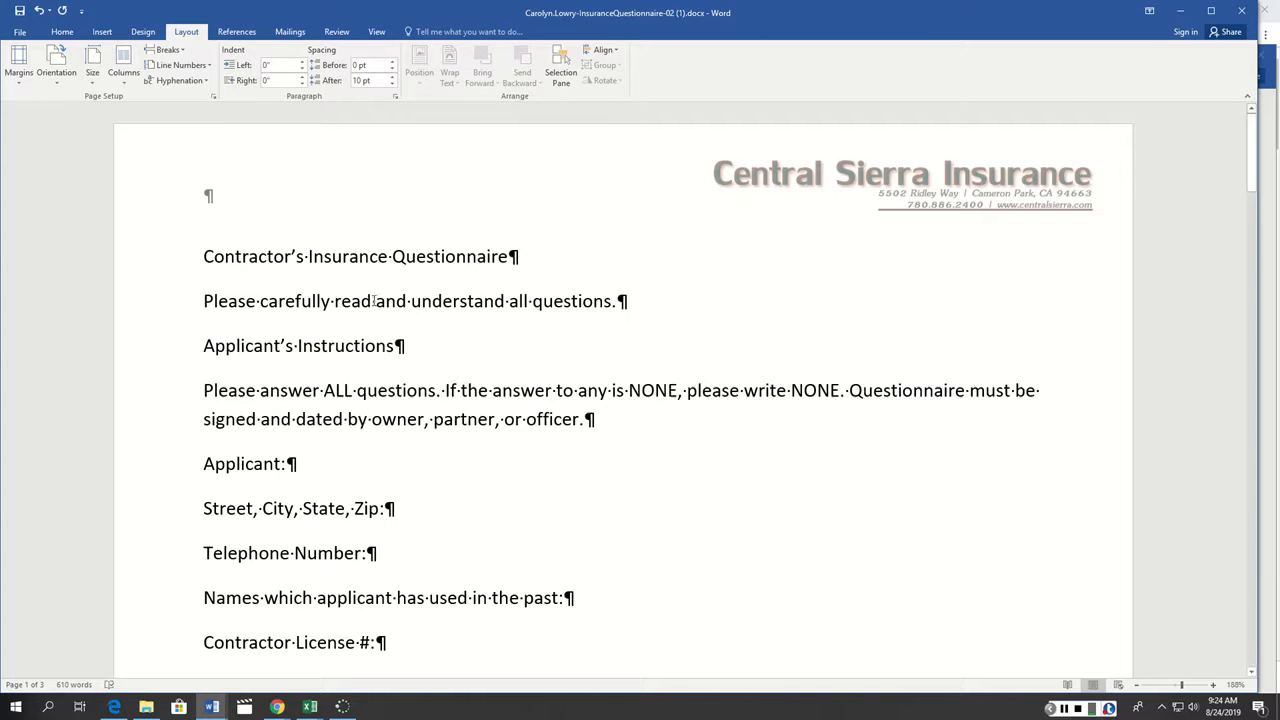
# Apply the Integral theme to the document and change its theme colors to Aspect
pyautogui.click(143, 31)
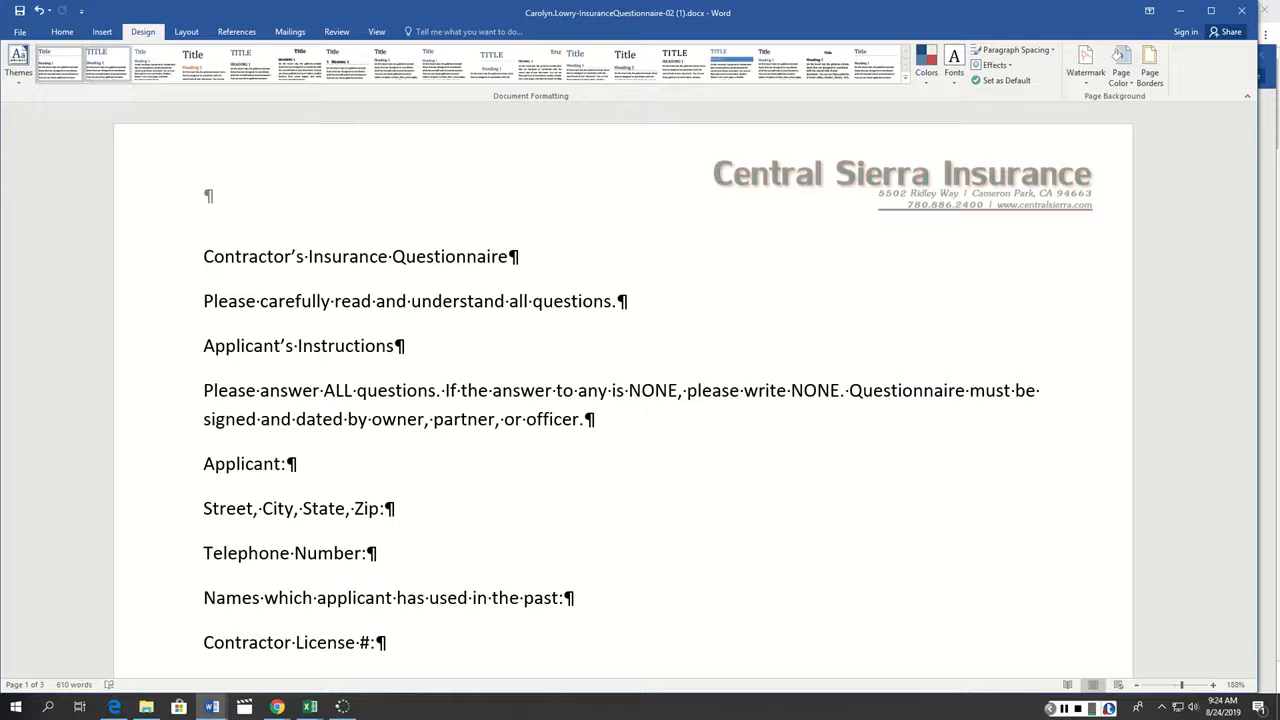
pyautogui.click(18, 62)
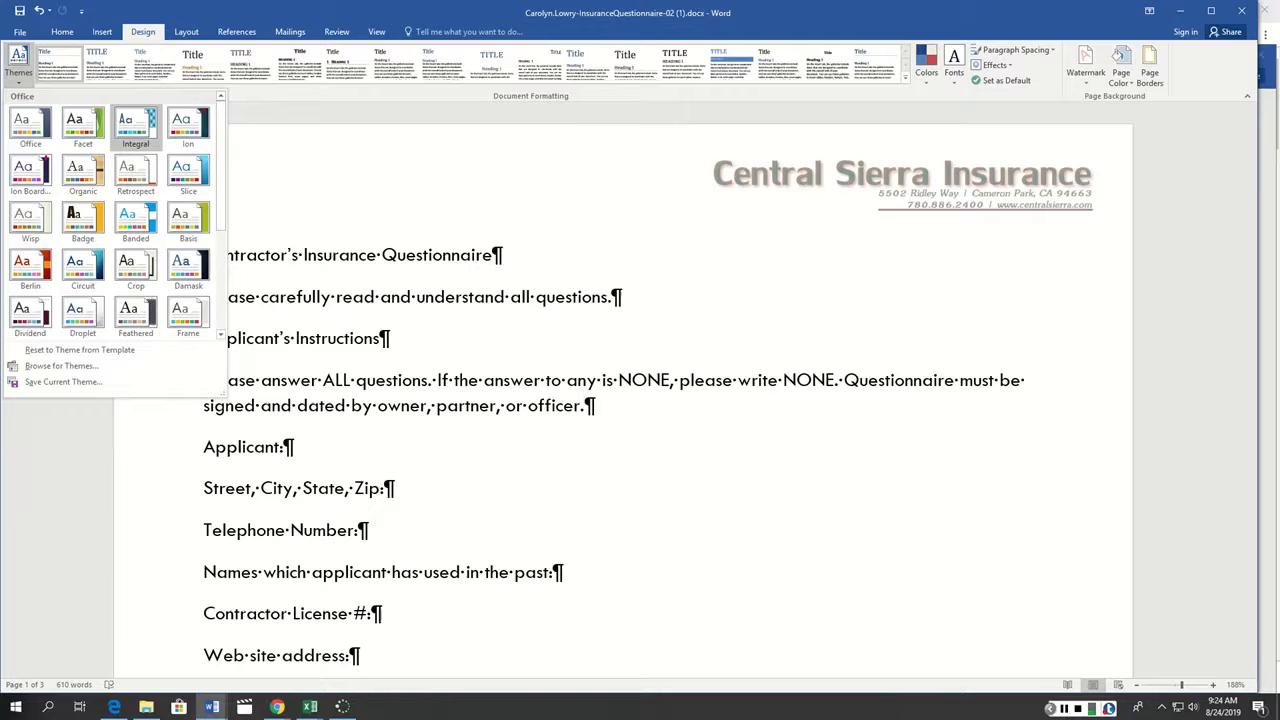
pyautogui.click(136, 125)
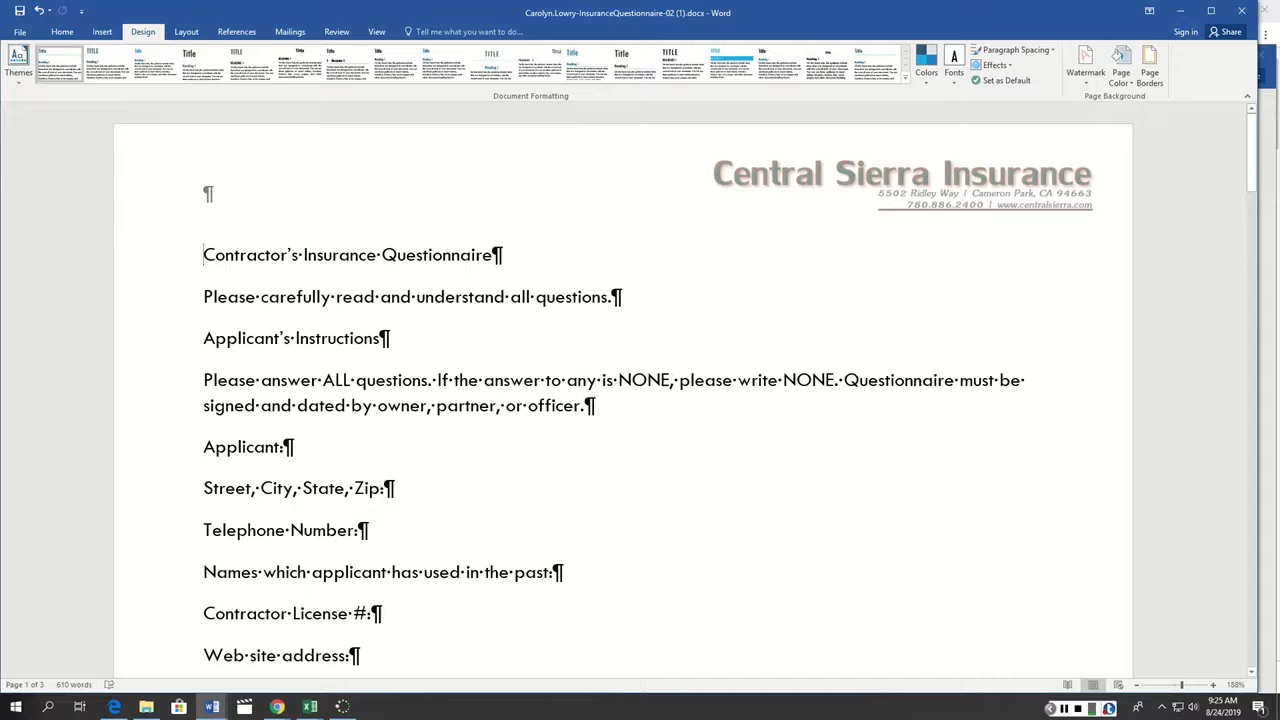
pyautogui.click(926, 65)
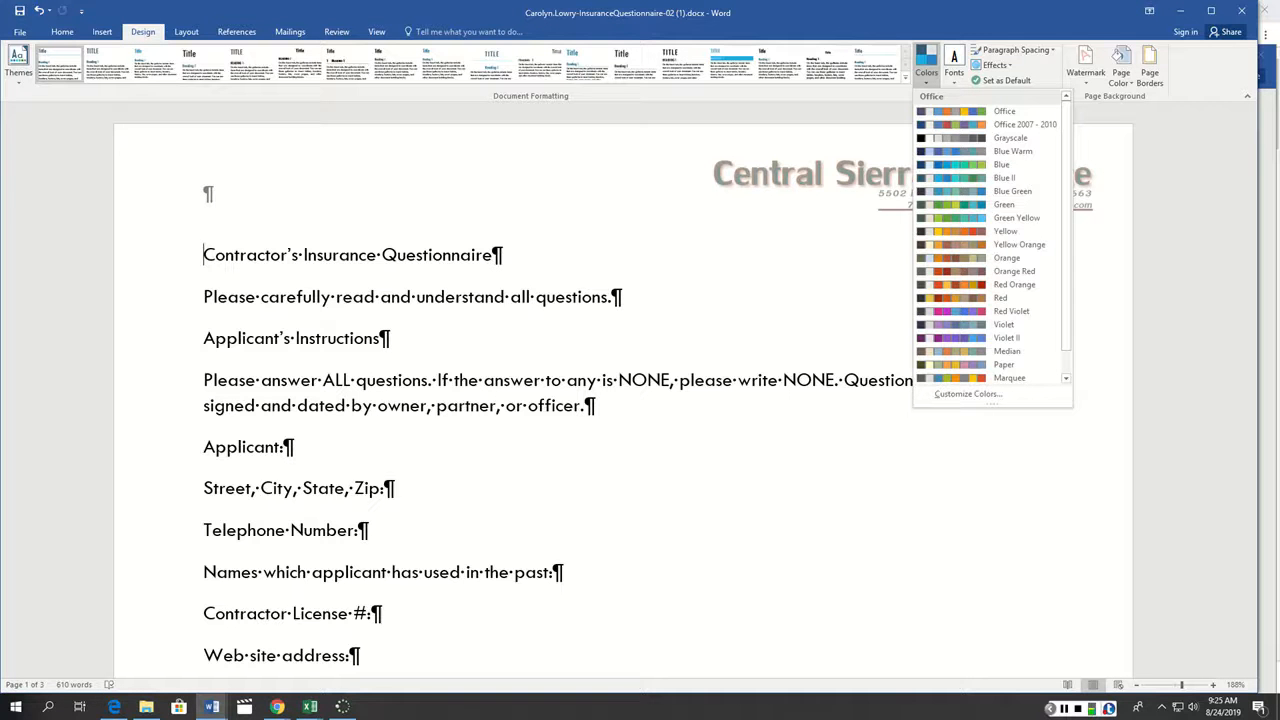
pyautogui.scroll(-1, 992, 237)
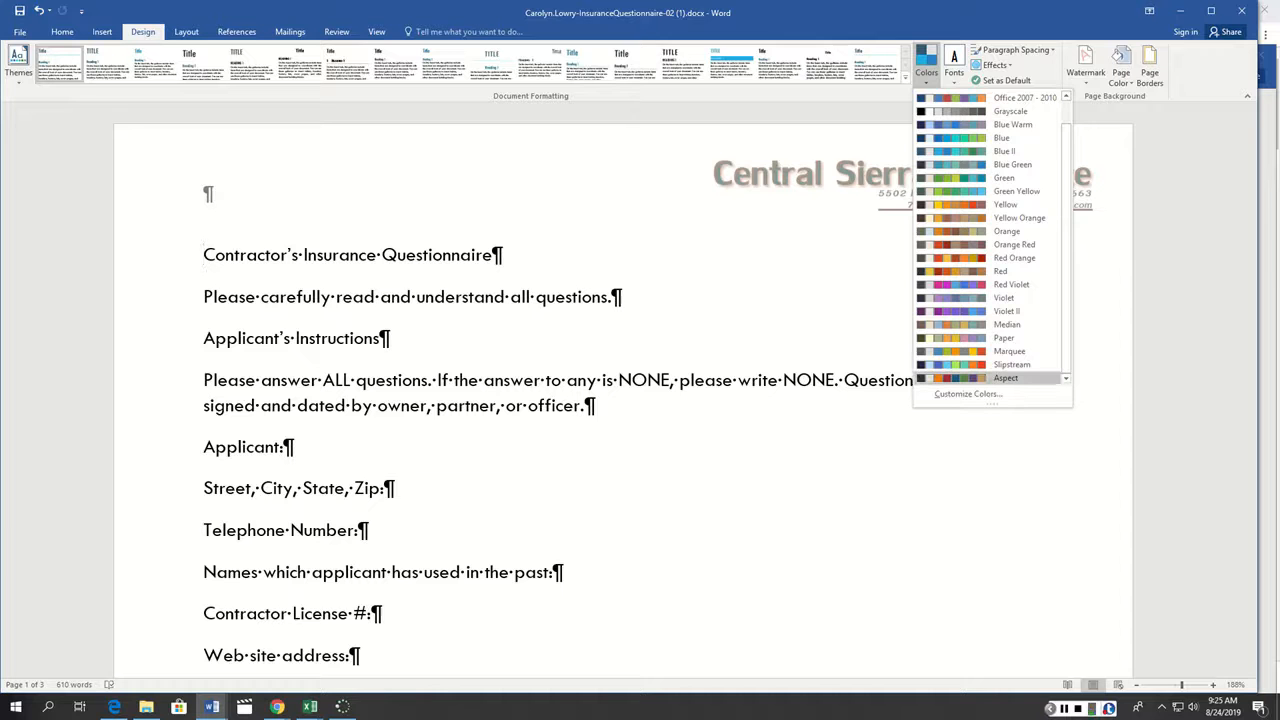
pyautogui.click(943, 378)
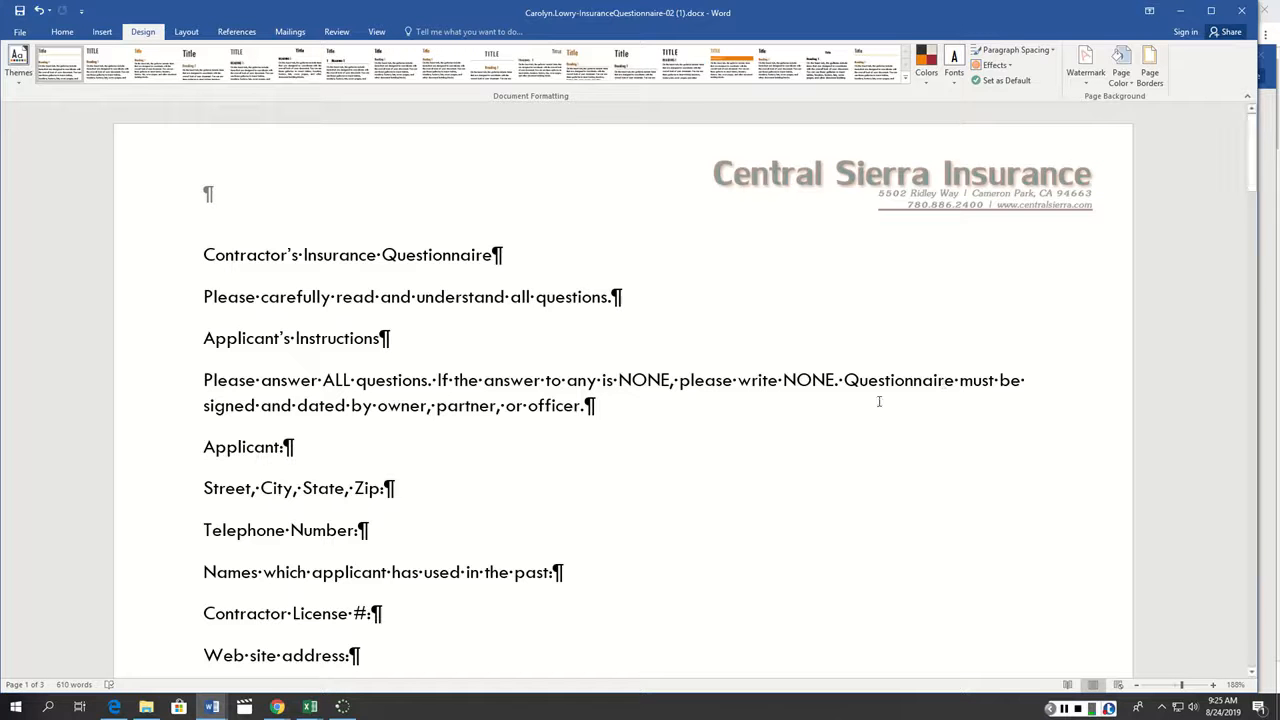
# Set the entire document's text to font size 11 with single line spacing
pyautogui.hotkey('ctrl', 'a')
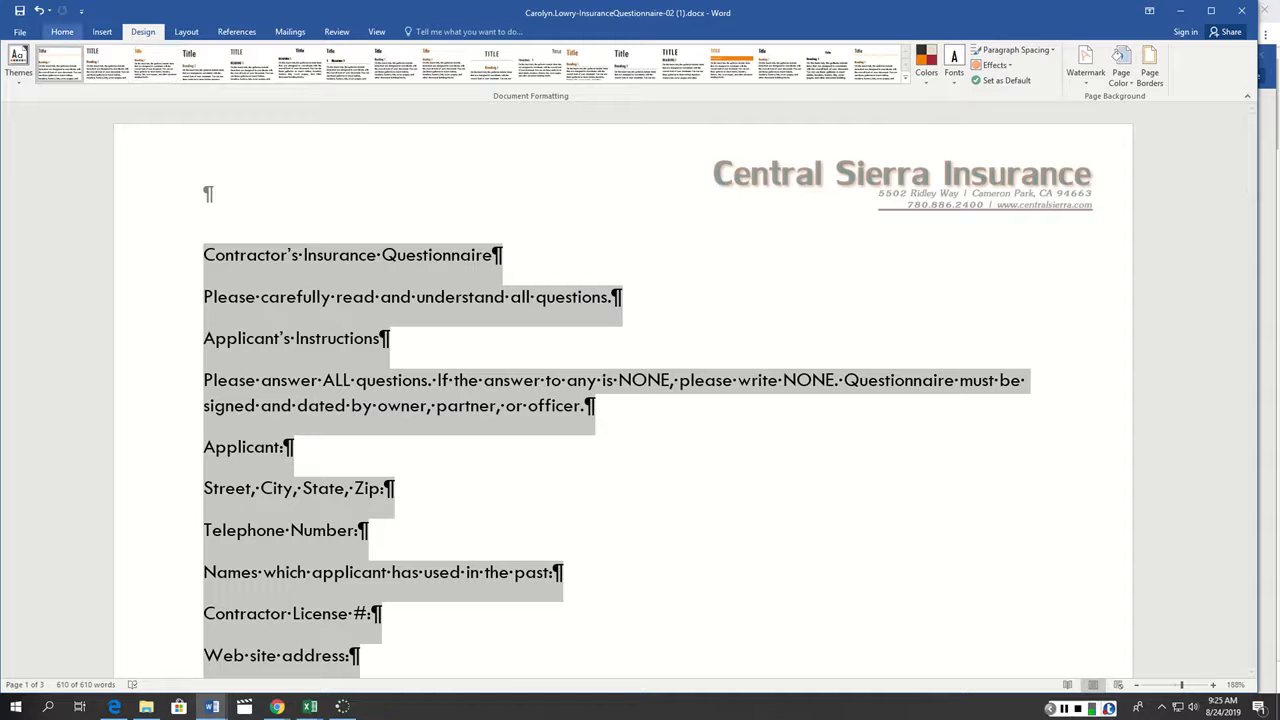
pyautogui.click(62, 32)
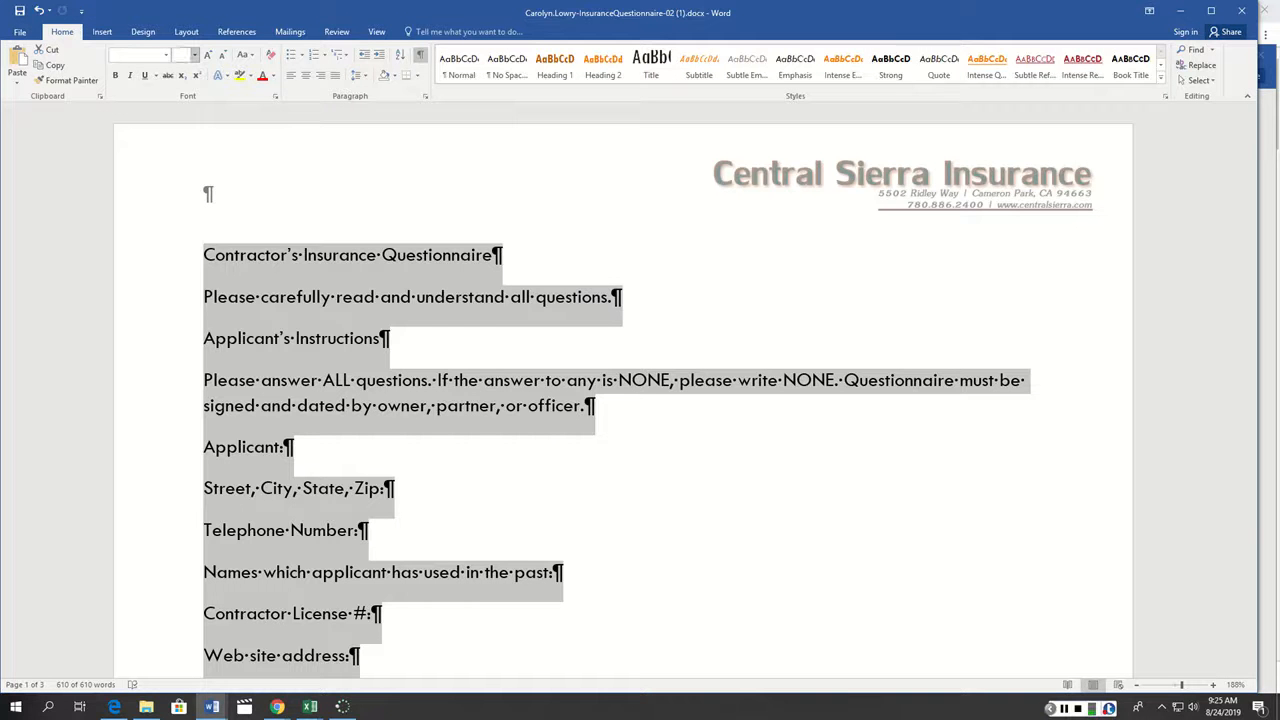
pyautogui.click(194, 55)
pyautogui.click(180, 108)
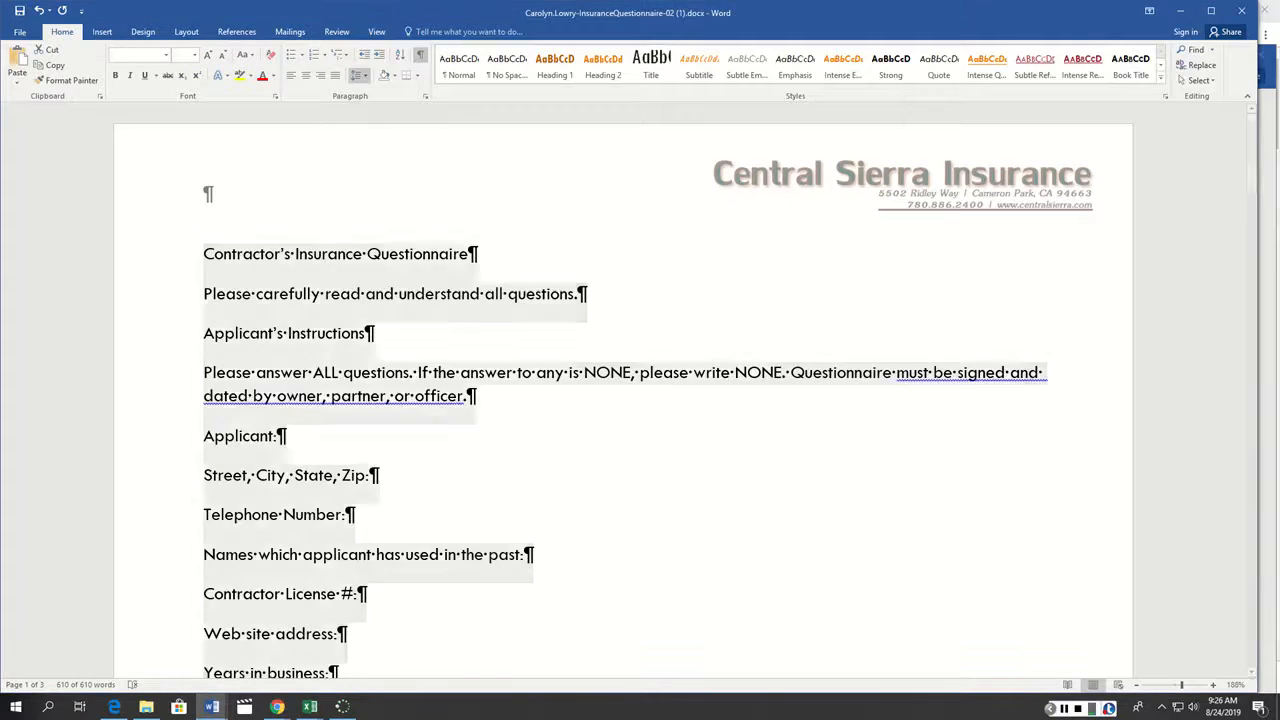
pyautogui.click(356, 75)
pyautogui.click(376, 92)
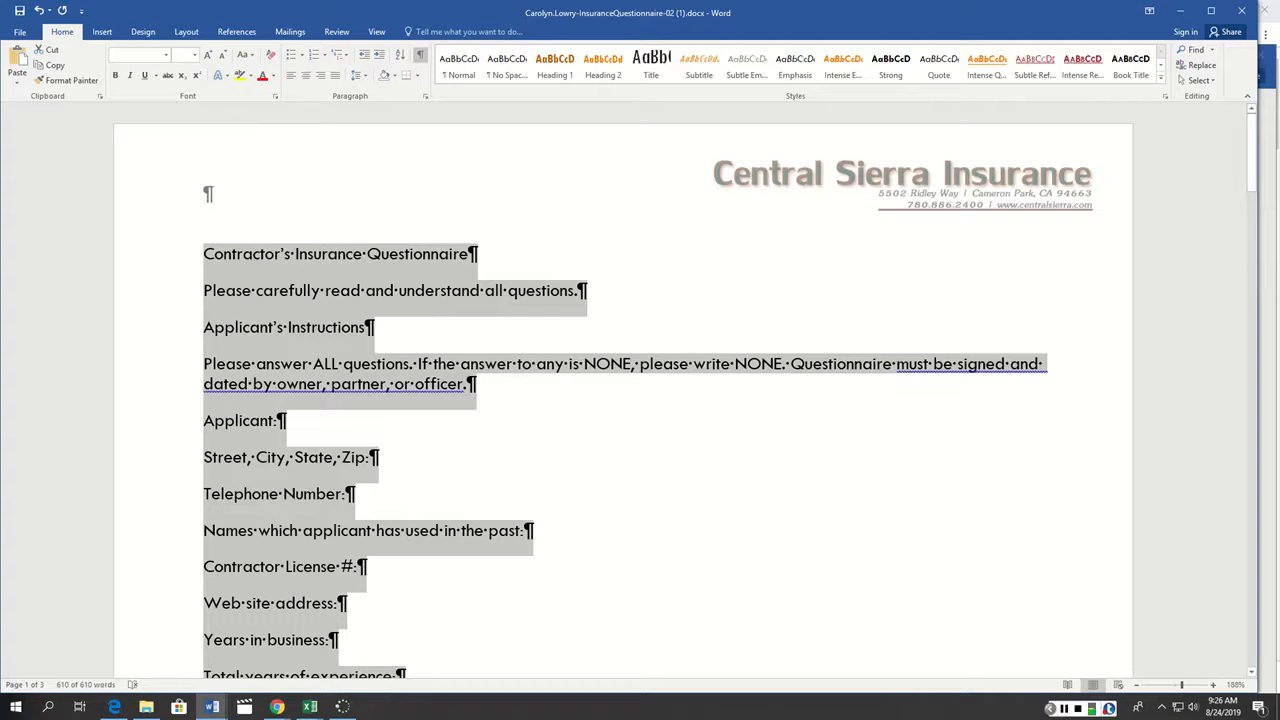
# Set the spacing after all paragraphs in the document to 6 pt
pyautogui.click(425, 96)
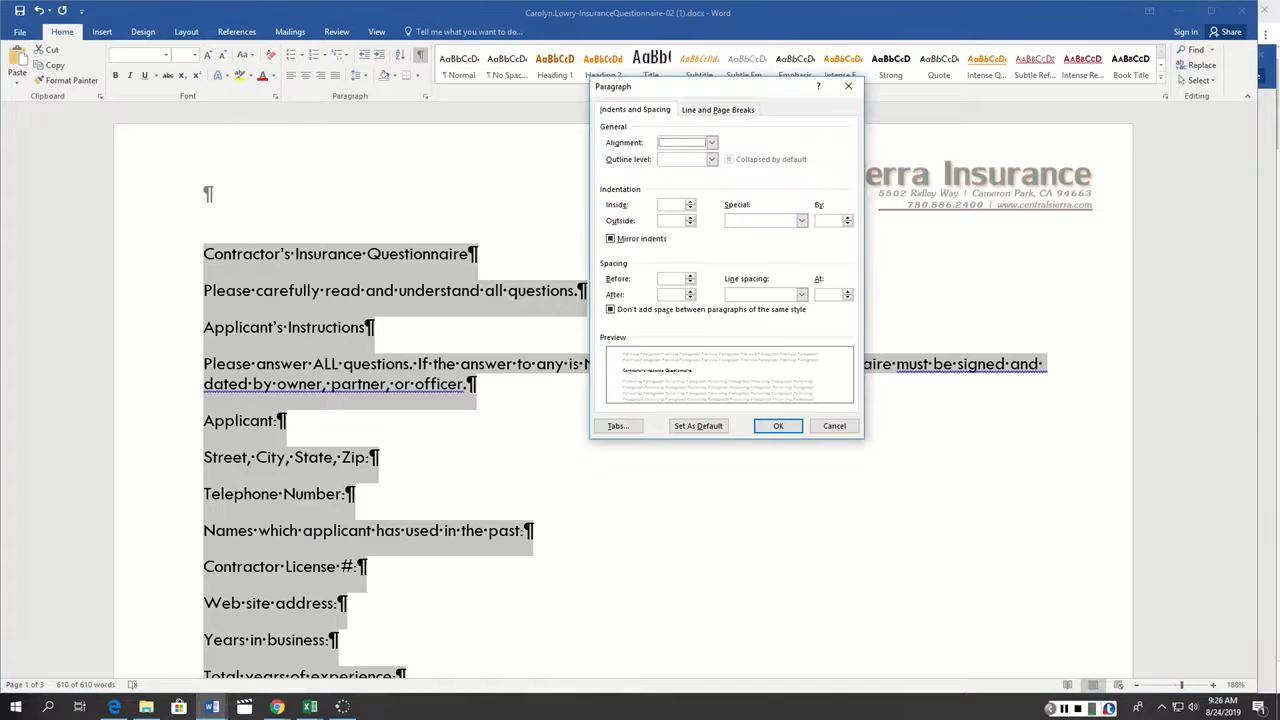
pyautogui.click(670, 294)
pyautogui.write('6')
pyautogui.press('Tab')
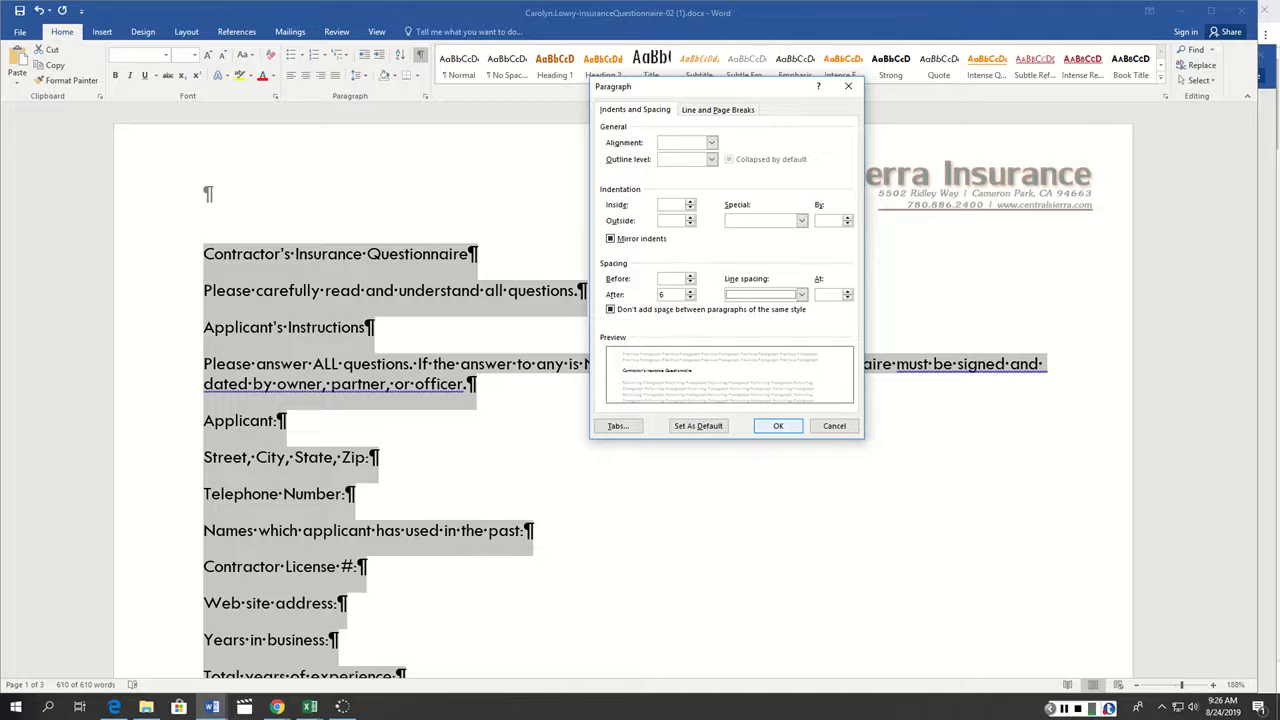
pyautogui.press('Return')
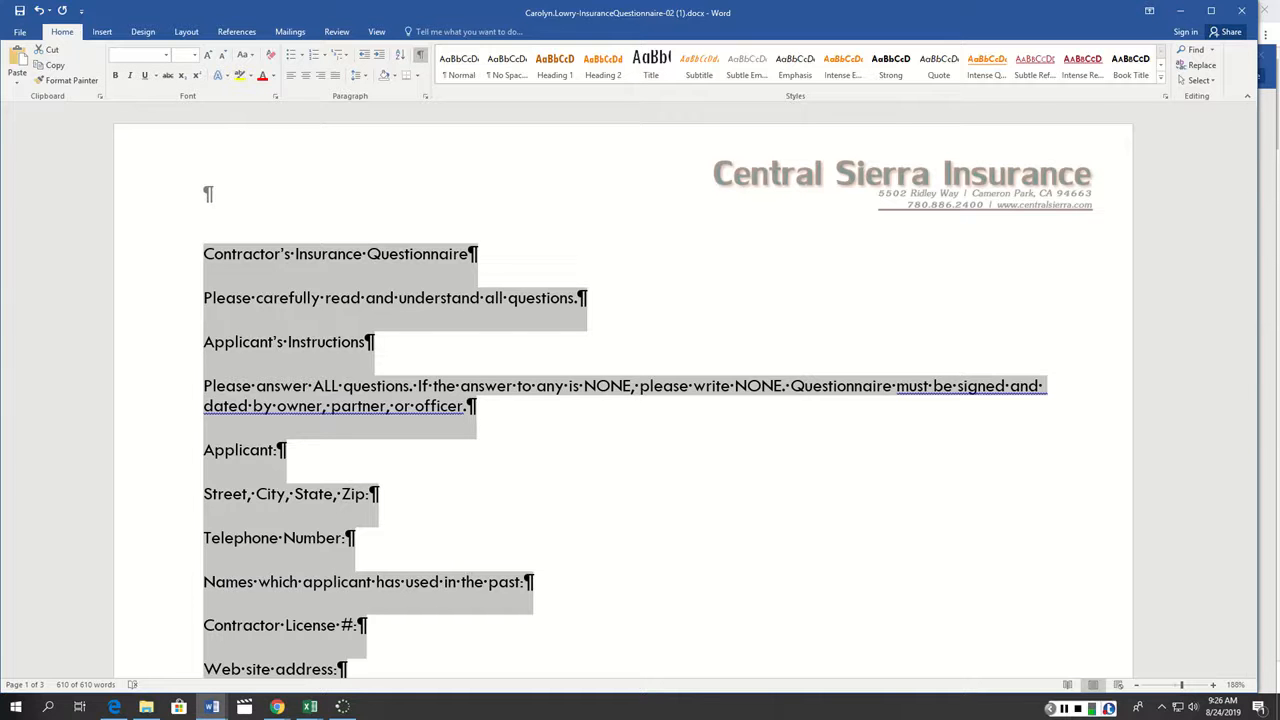
# Apply the Title style to the "Contractor's Insurance Questionnaire" line
pyautogui.click(217, 254)
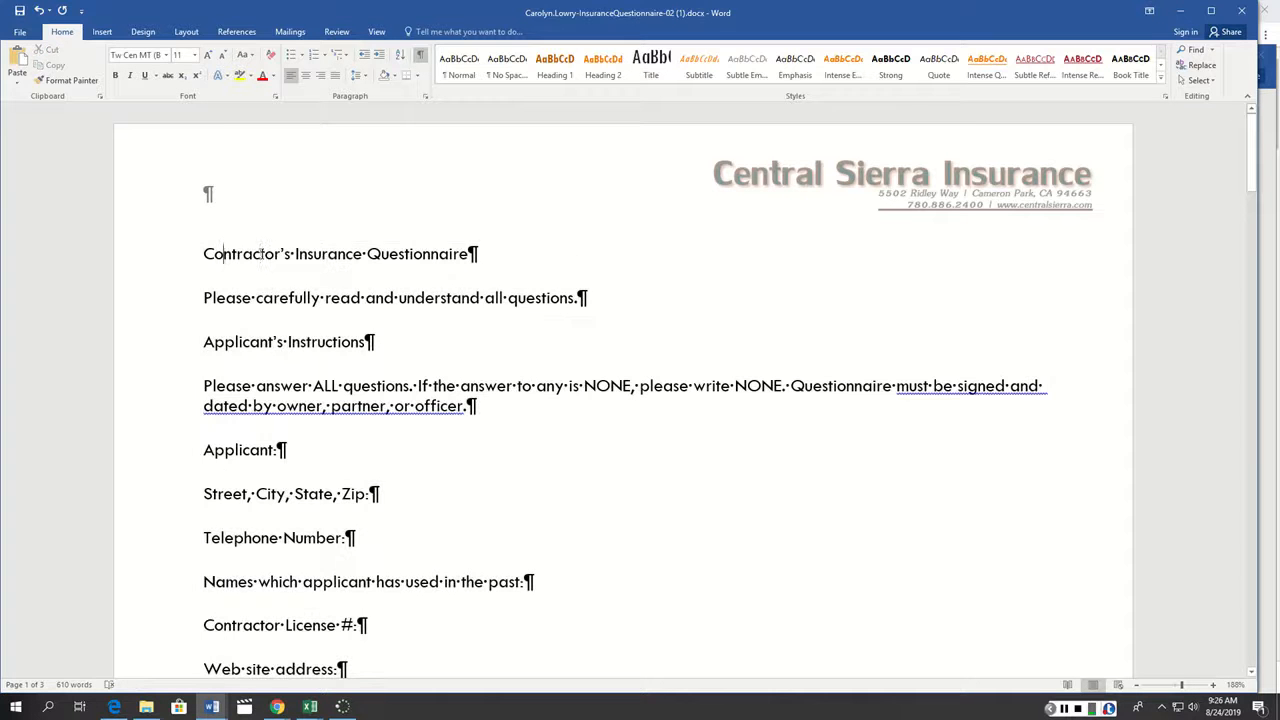
pyautogui.click(259, 254)
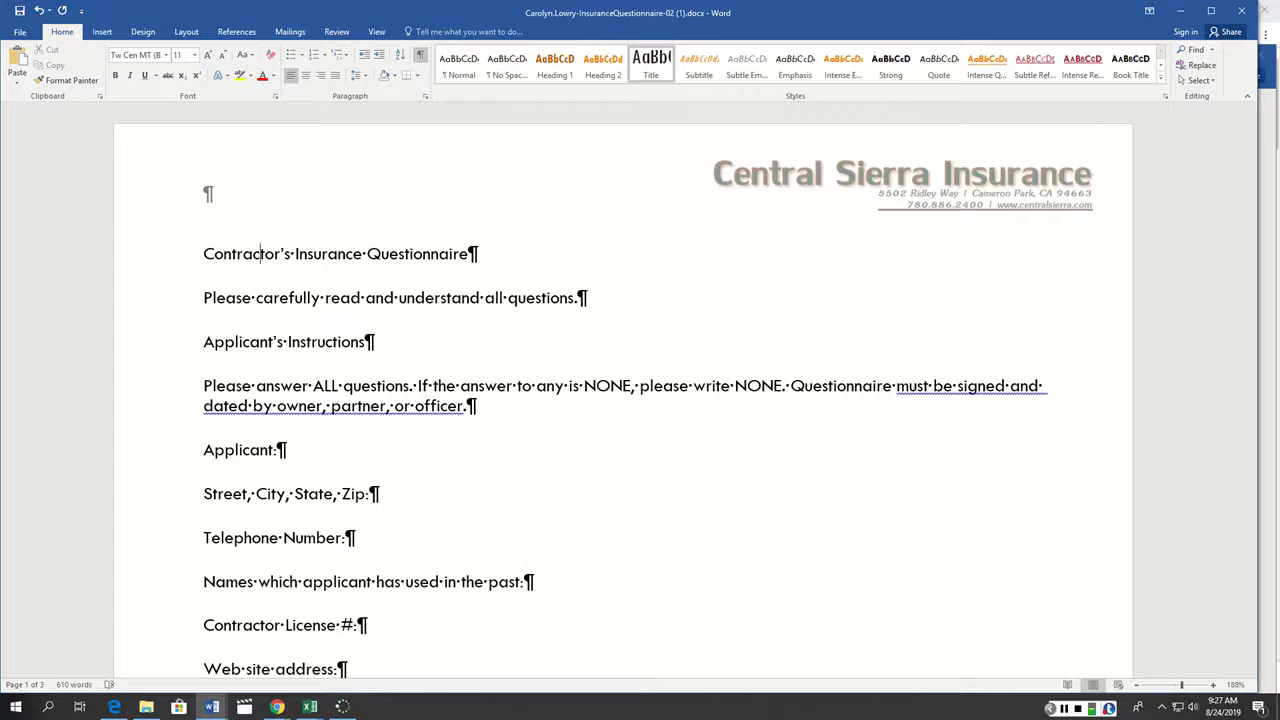
pyautogui.click(651, 64)
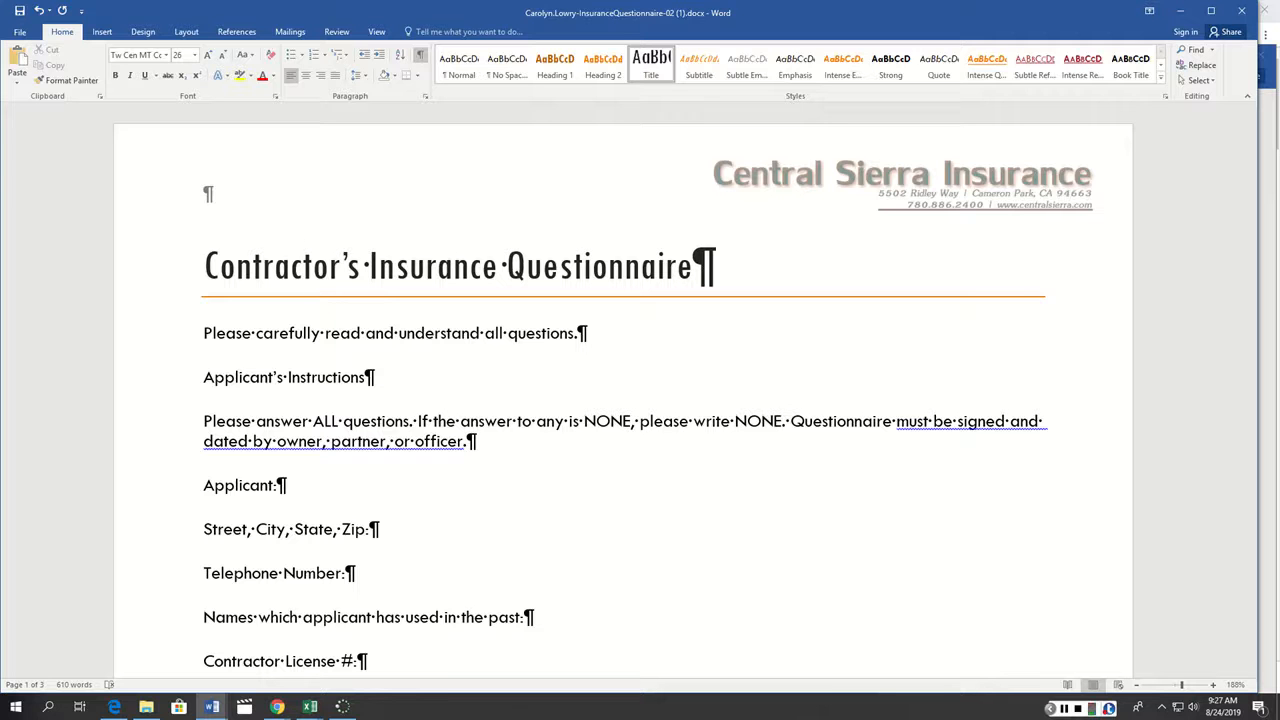
# Try to apply the Book Title style to the "Please carefully read and understand all questions." line
pyautogui.click(396, 334)
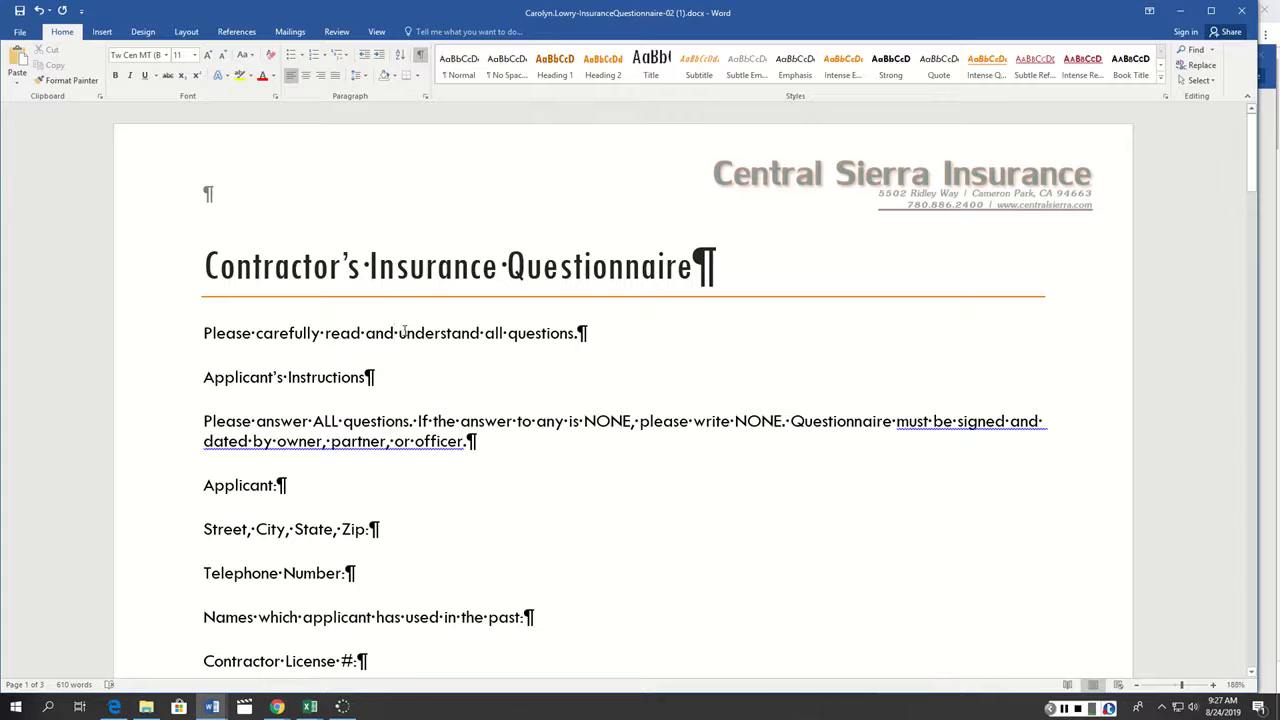
pyautogui.rightClick(404, 333)
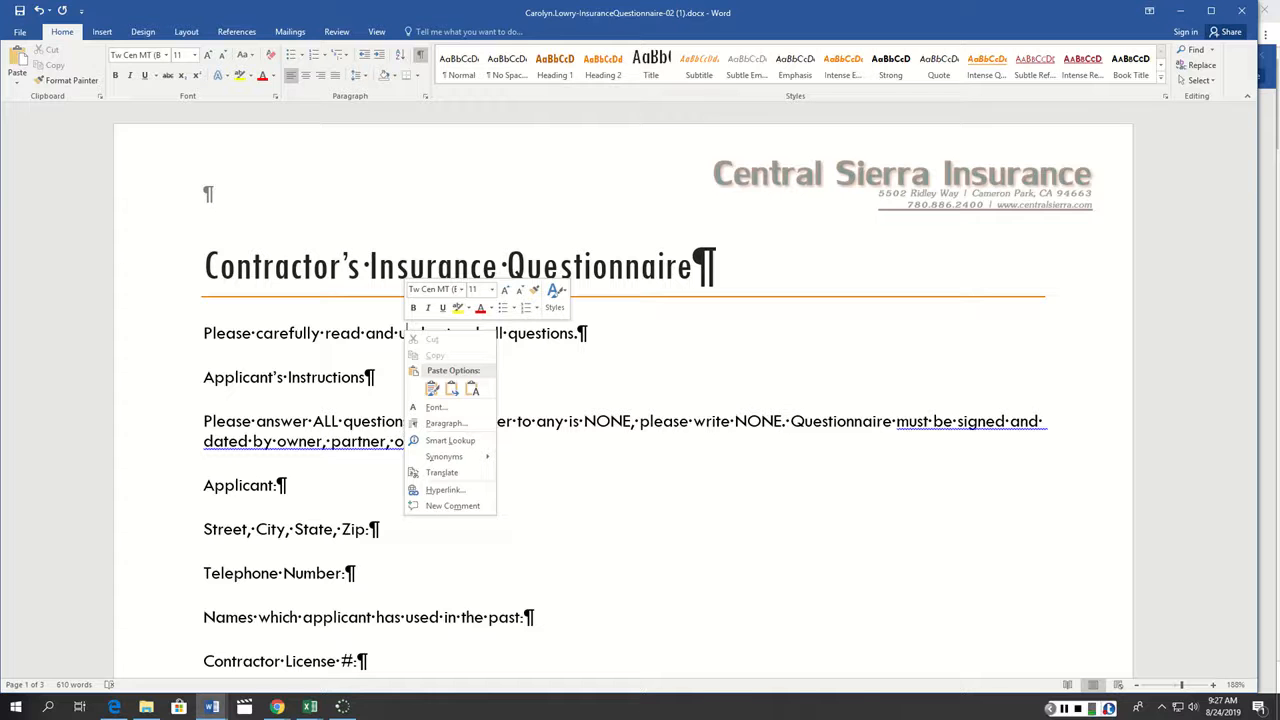
pyautogui.click(556, 296)
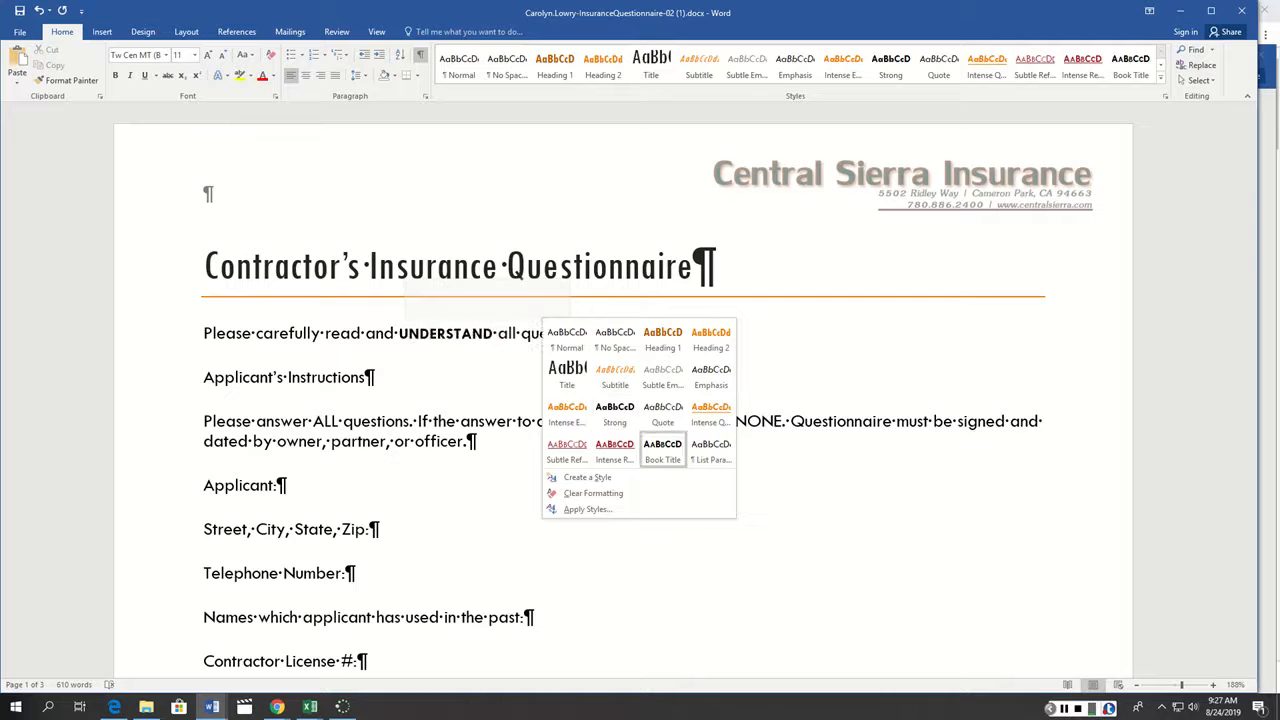
pyautogui.click(665, 451)
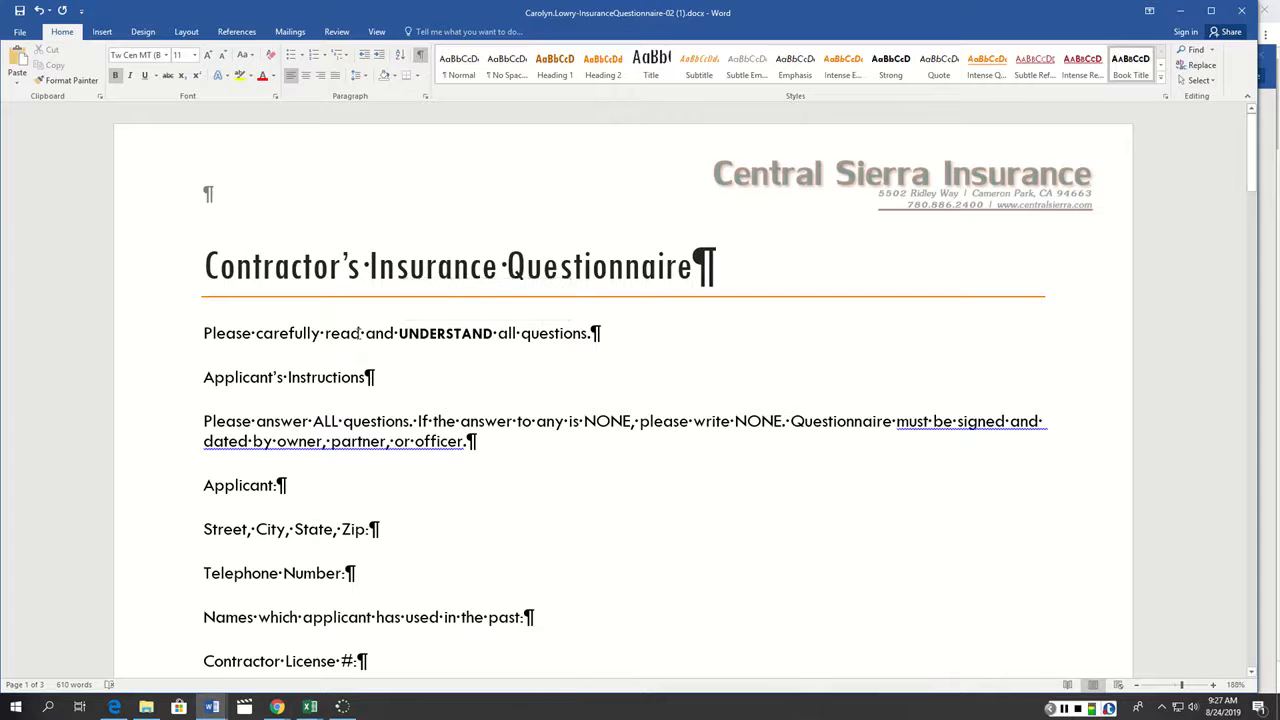
# Select the whole "Please carefully read and understand all questions." line and apply the Book Title style to it
pyautogui.tripleClick(358, 333)
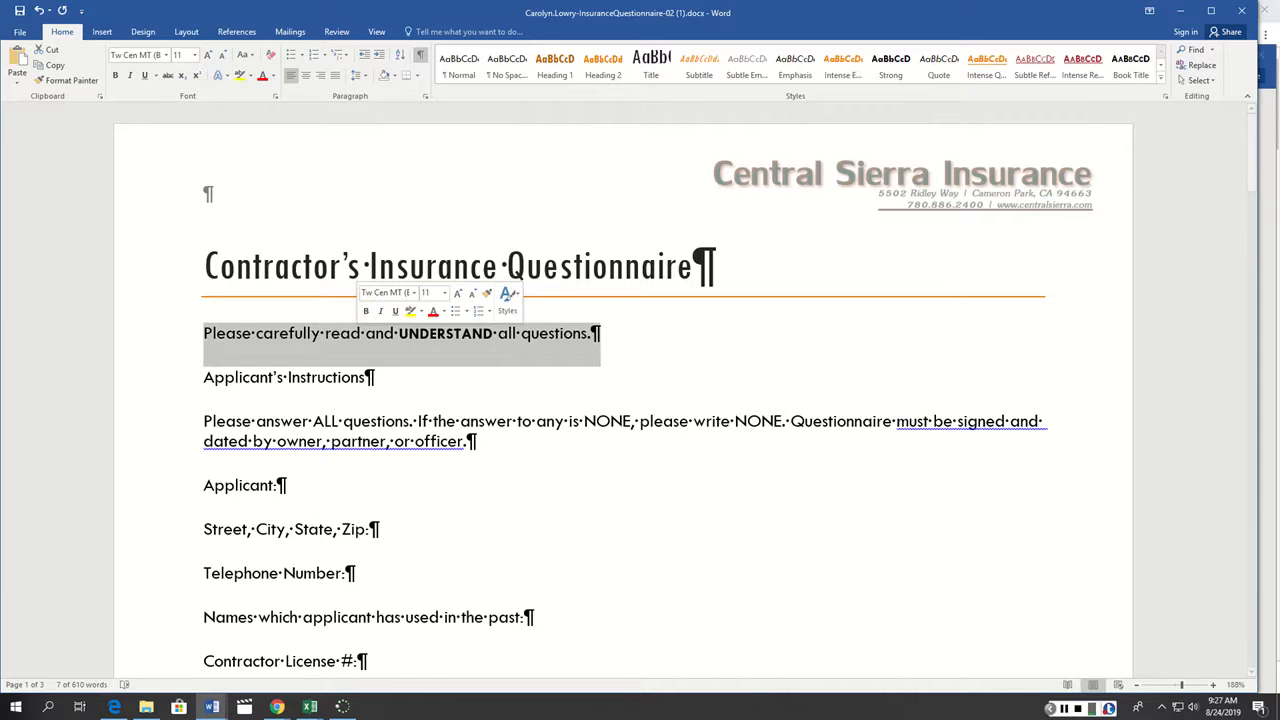
pyautogui.rightClick(401, 332)
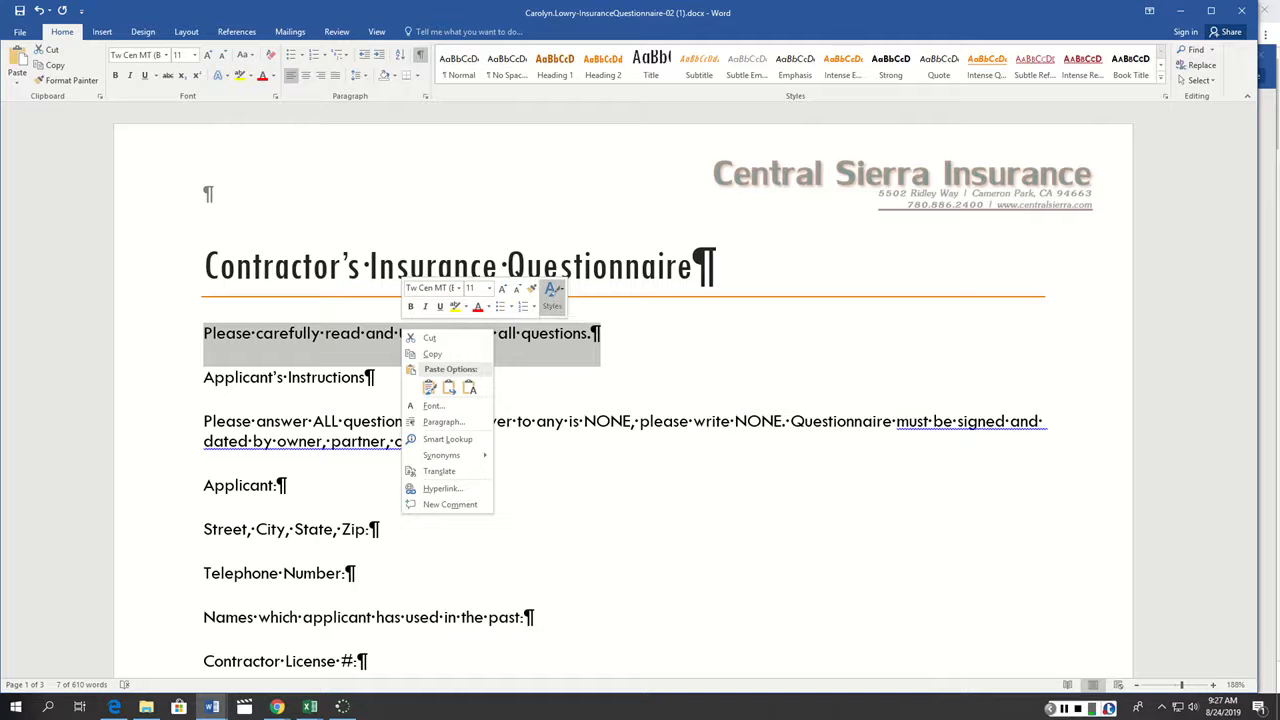
pyautogui.click(553, 296)
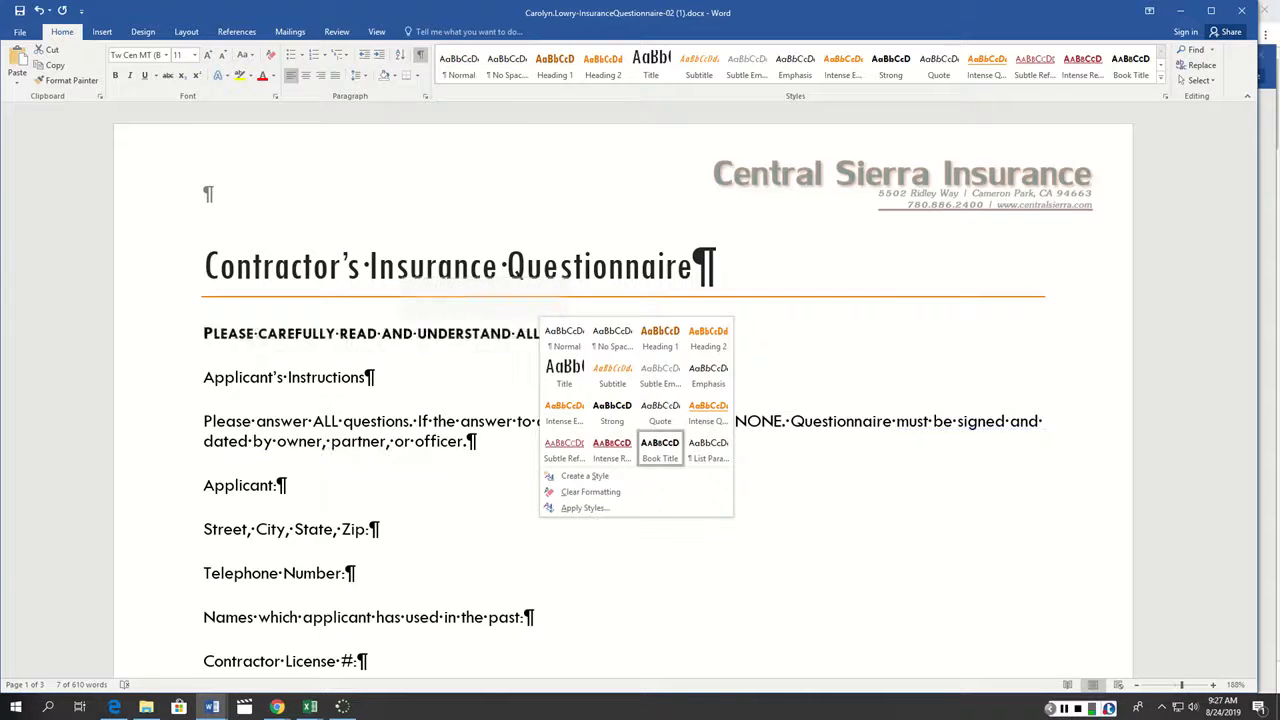
pyautogui.click(659, 449)
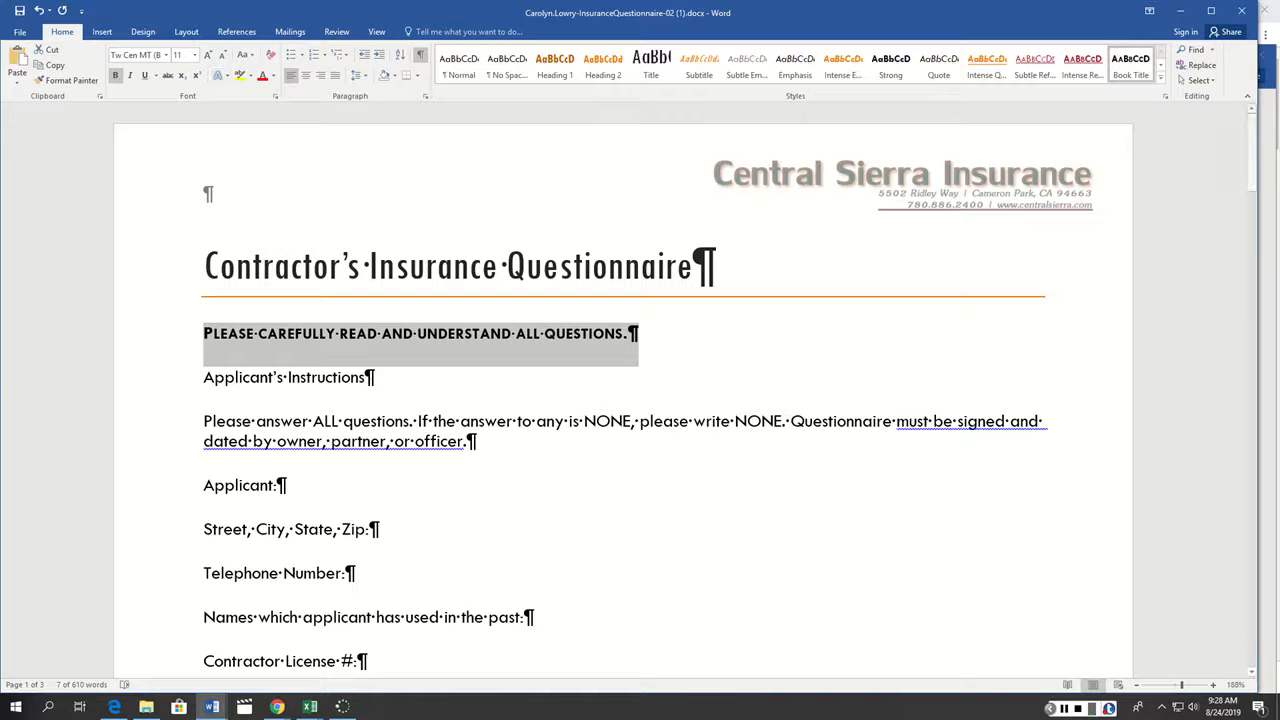
# Change the case of the "Please carefully read and understand all questions." line to UPPERCASE
pyautogui.click(1064, 708)
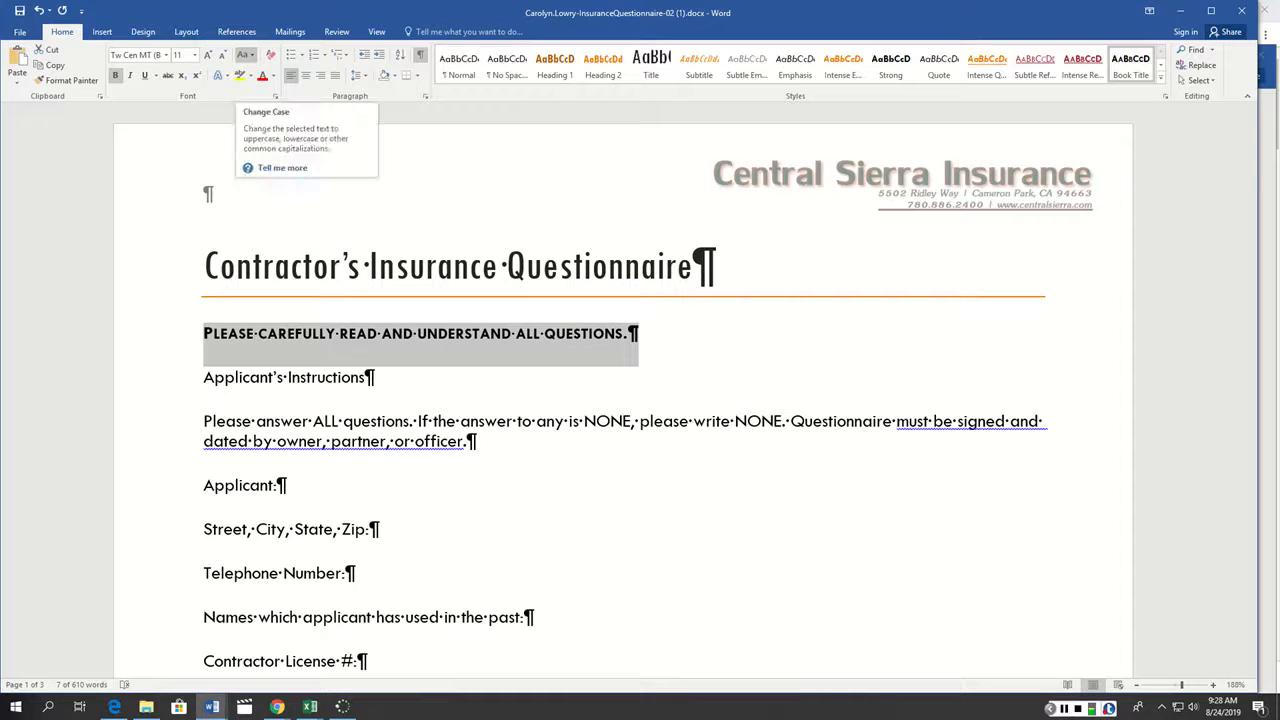
pyautogui.click(244, 55)
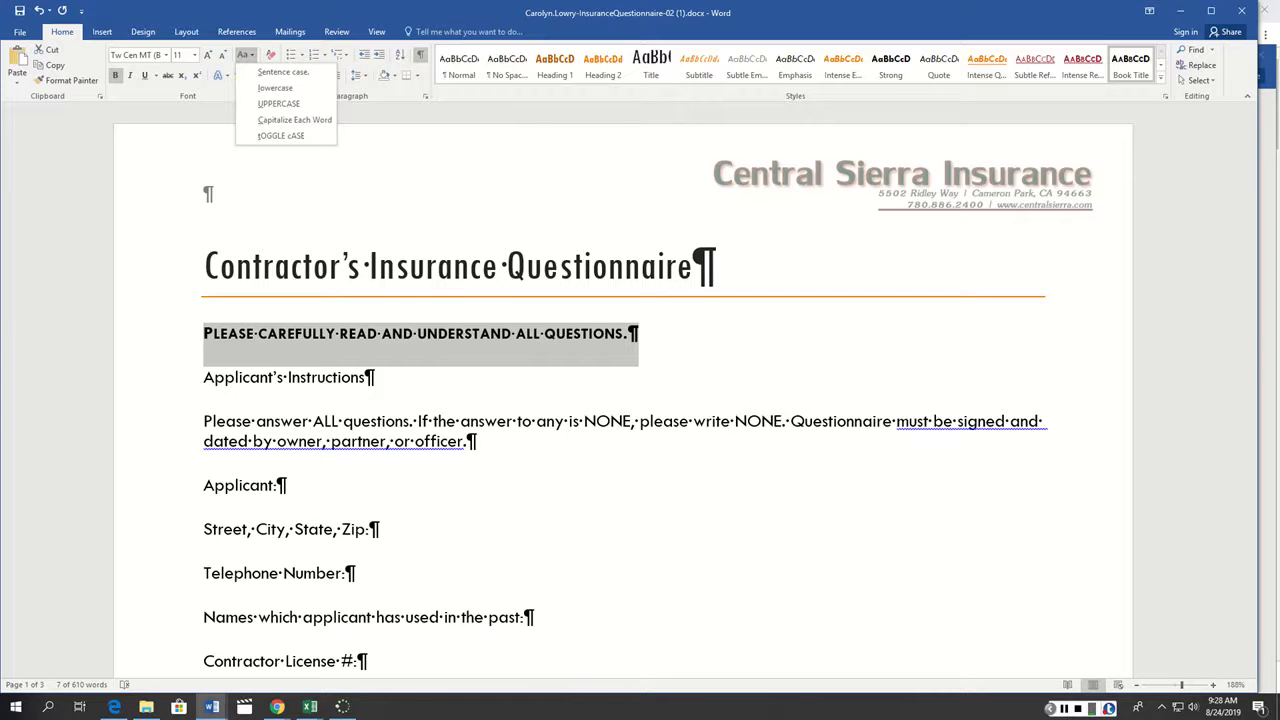
pyautogui.click(278, 104)
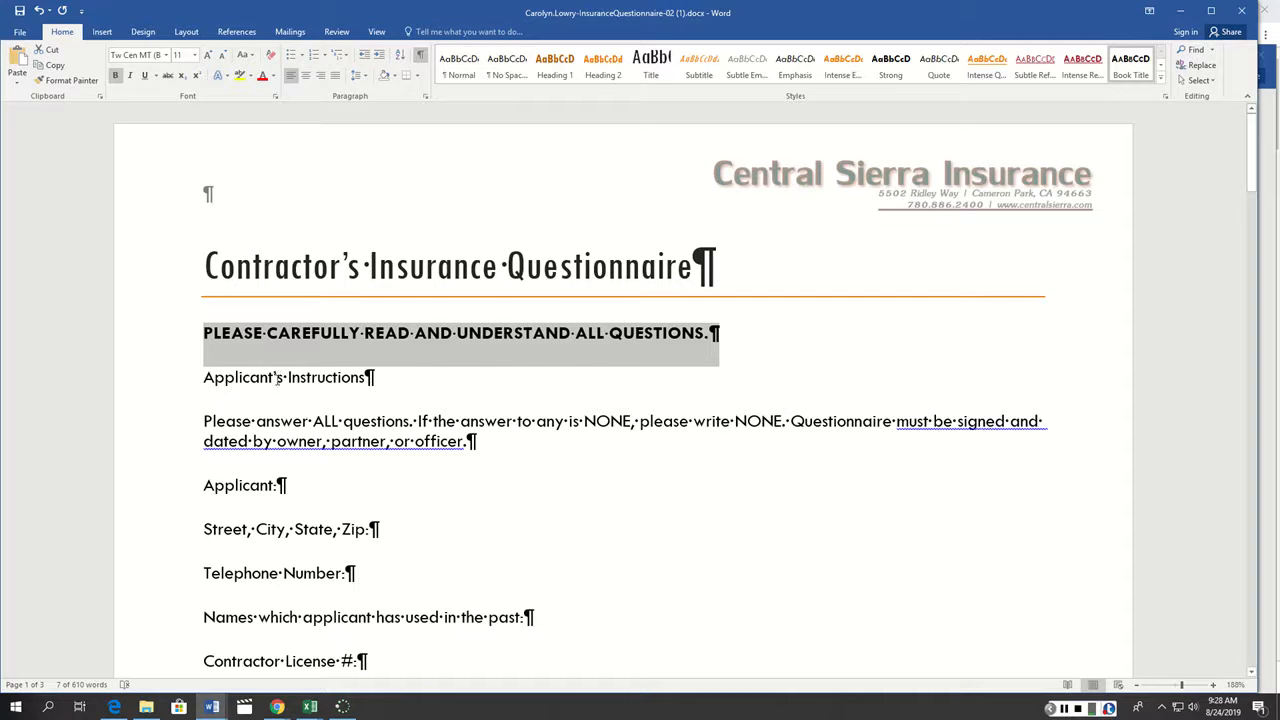
# Apply the Intense Quote style to the "Applicant's Instructions" line
pyautogui.moveTo(287, 378); pyautogui.dragTo(204, 378)
pyautogui.tripleClick(265, 379)
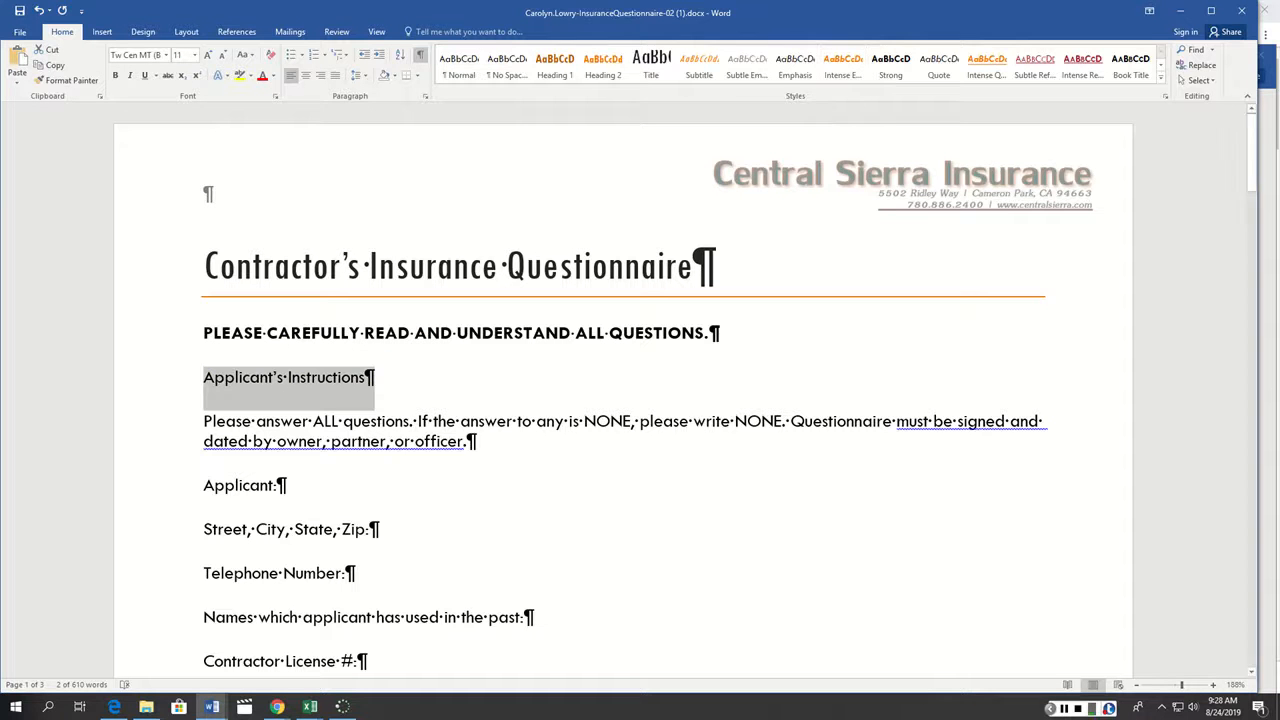
pyautogui.click(1161, 65)
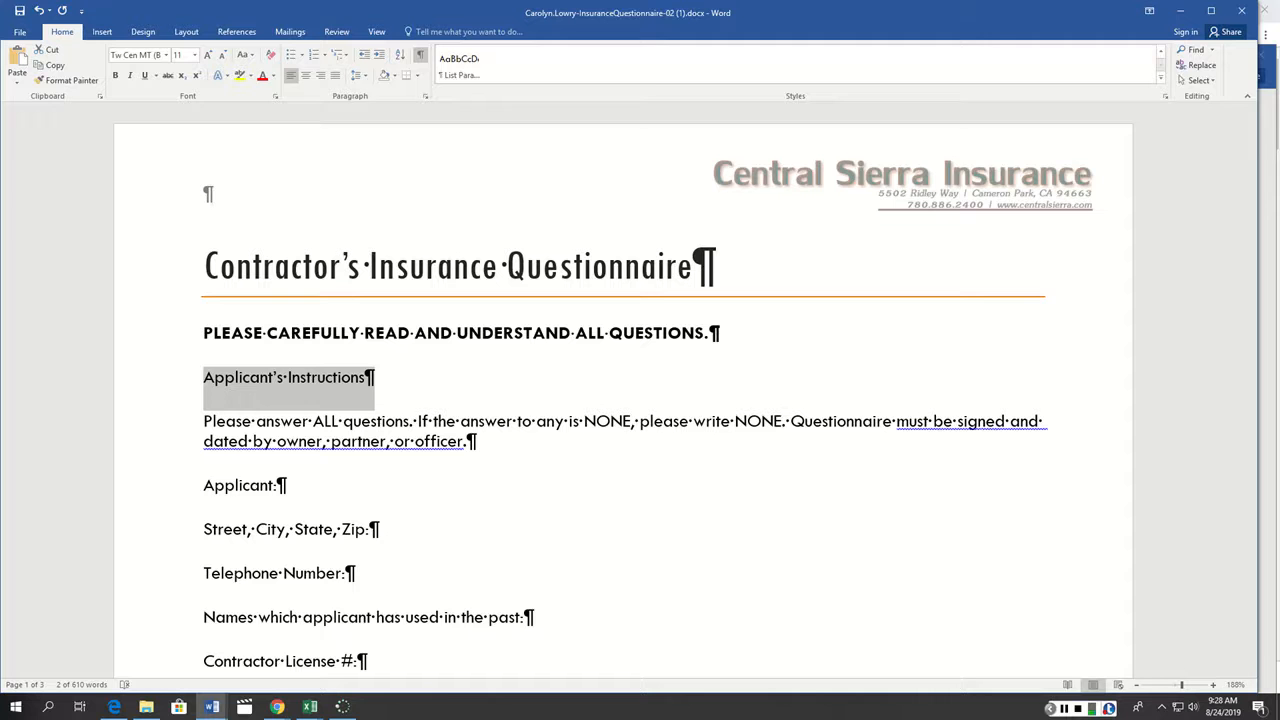
pyautogui.click(1161, 78)
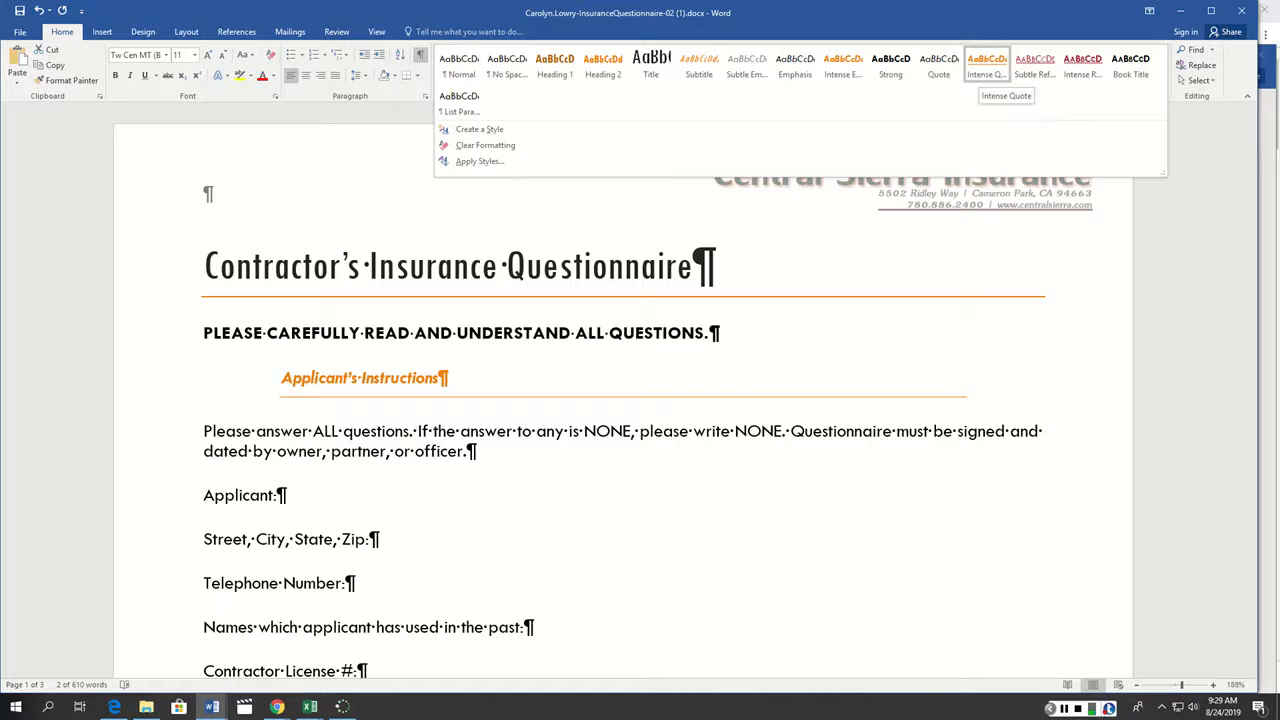
pyautogui.click(986, 64)
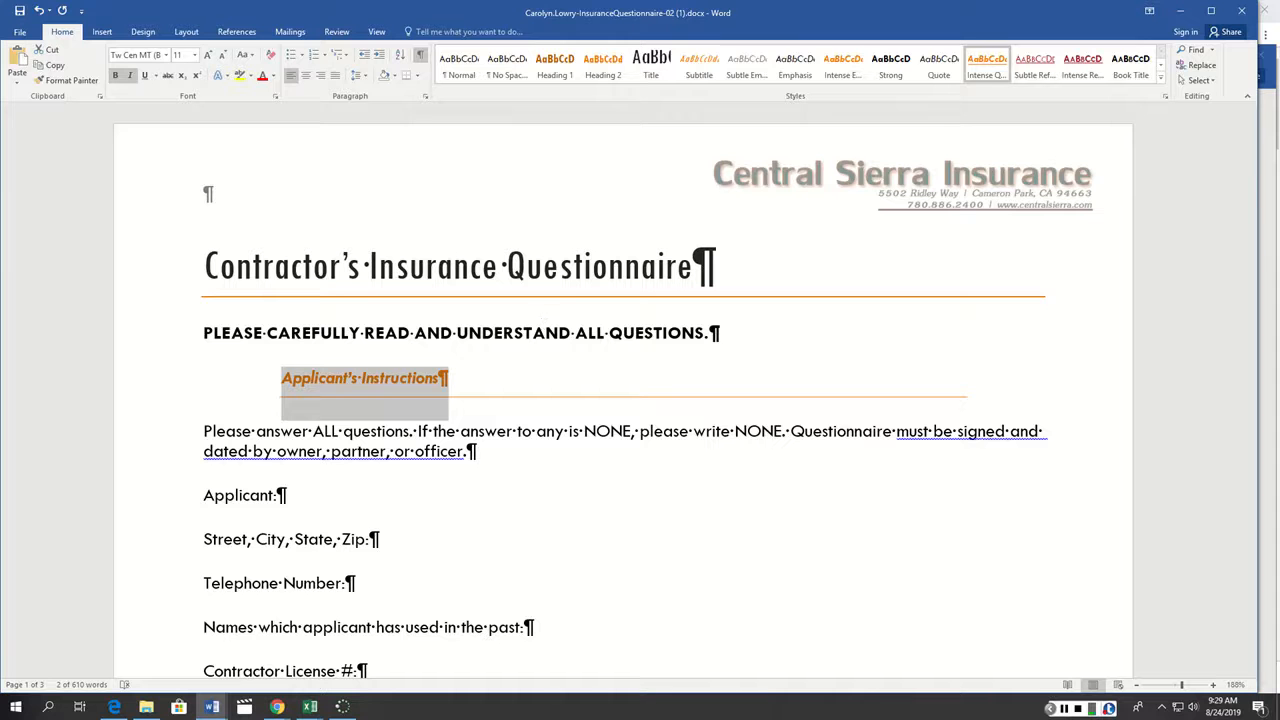
# Apply the Strong style to the word "ALL" and both occurrences of "NONE" in the paragraph under Applicant's Instructions
pyautogui.doubleClick(331, 432)
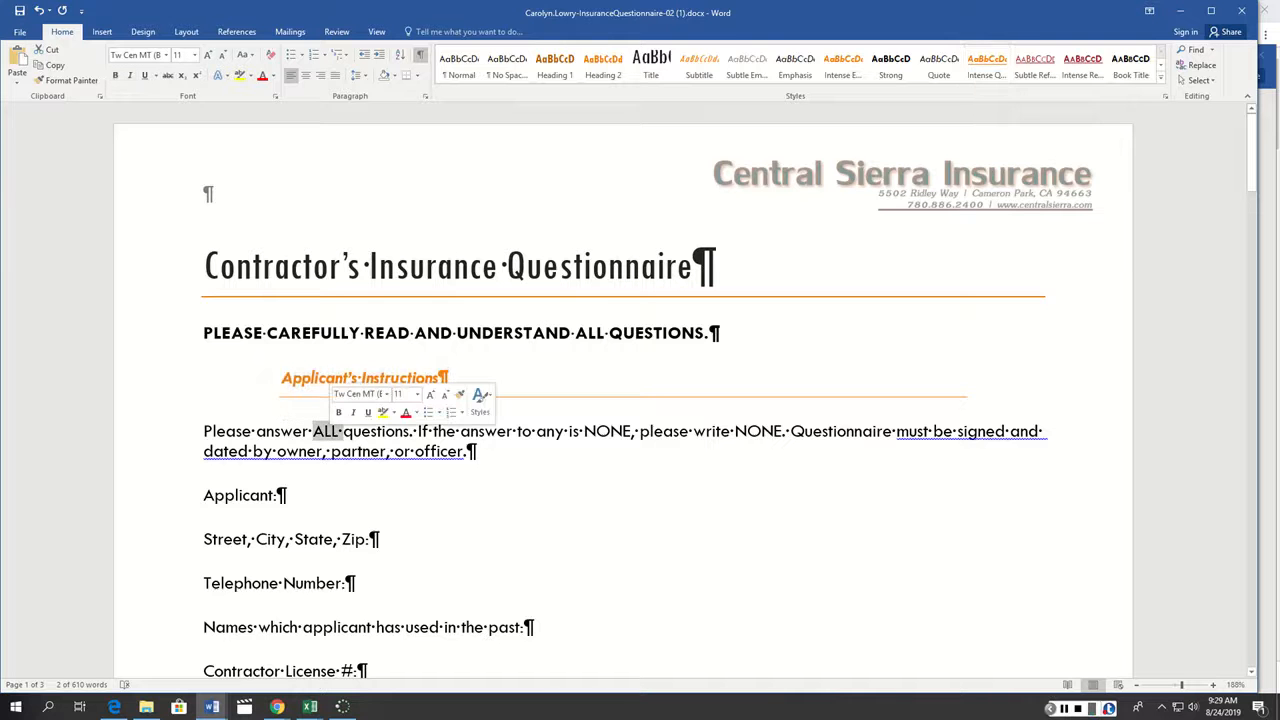
pyautogui.keyDown('ctrl'); pyautogui.doubleClick(608, 432); pyautogui.keyUp('ctrl')
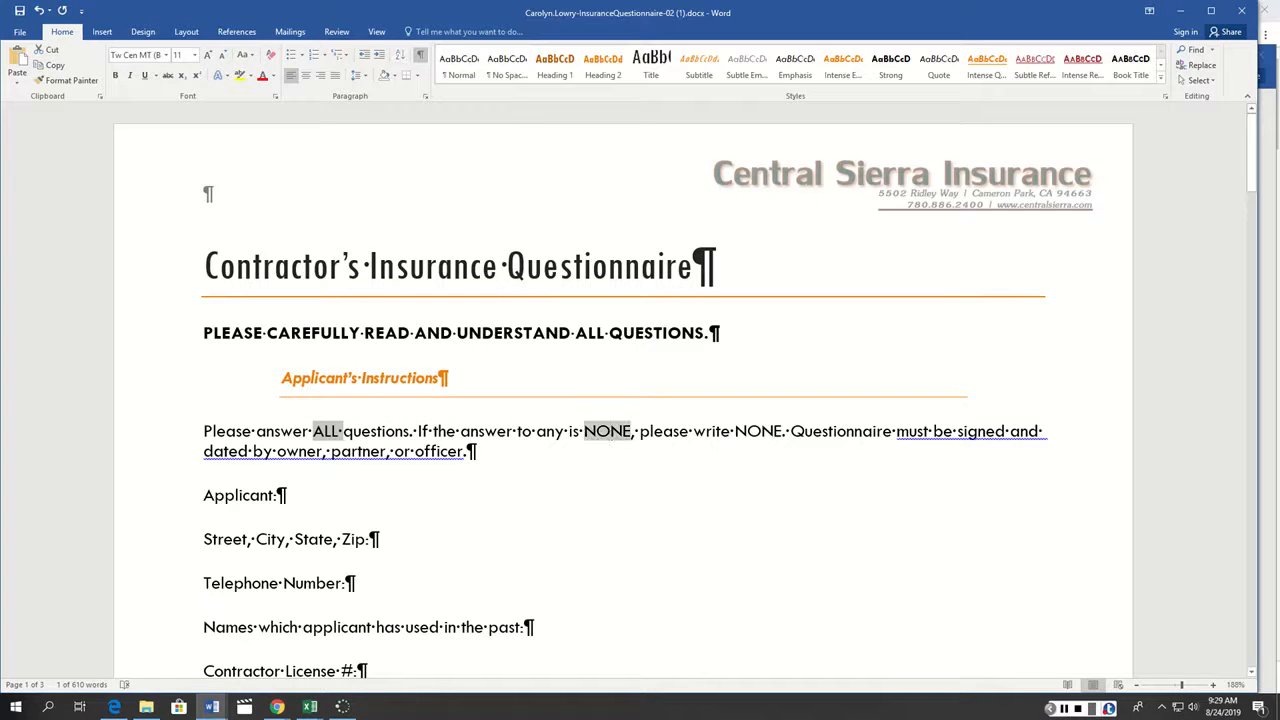
pyautogui.keyDown('ctrl'); pyautogui.doubleClick(758, 432); pyautogui.keyUp('ctrl')
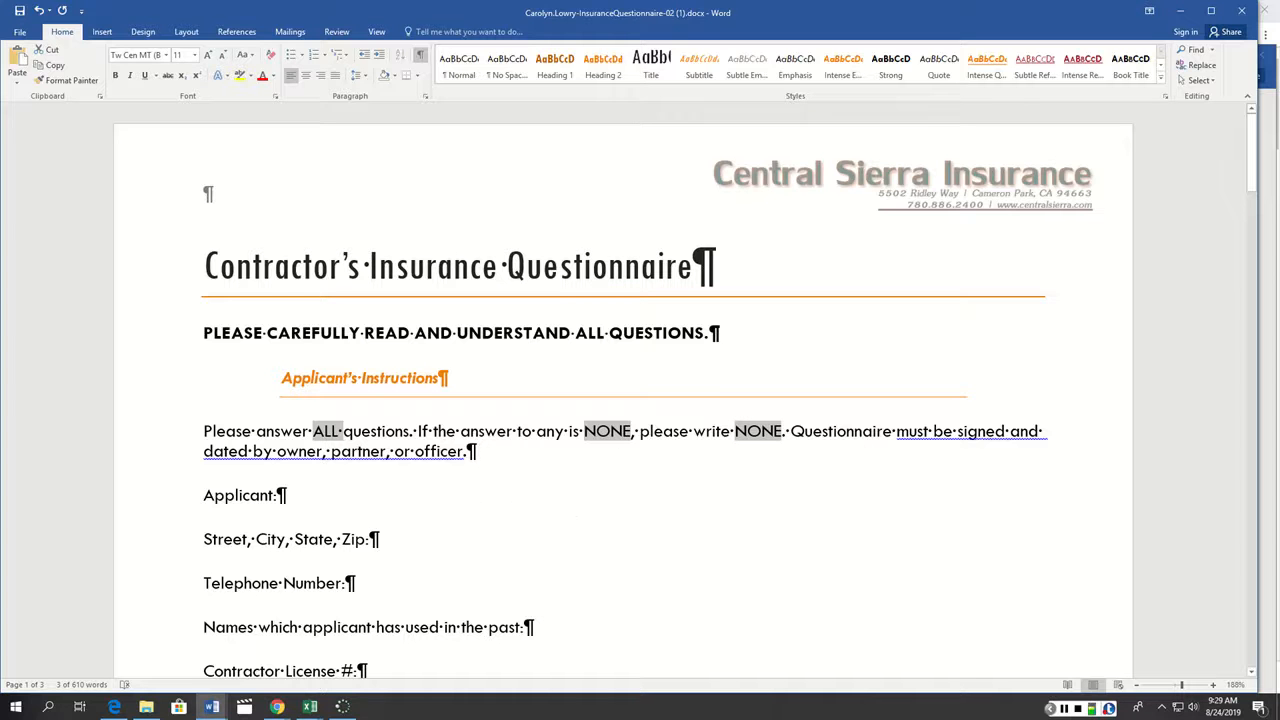
pyautogui.moveTo(746, 432)
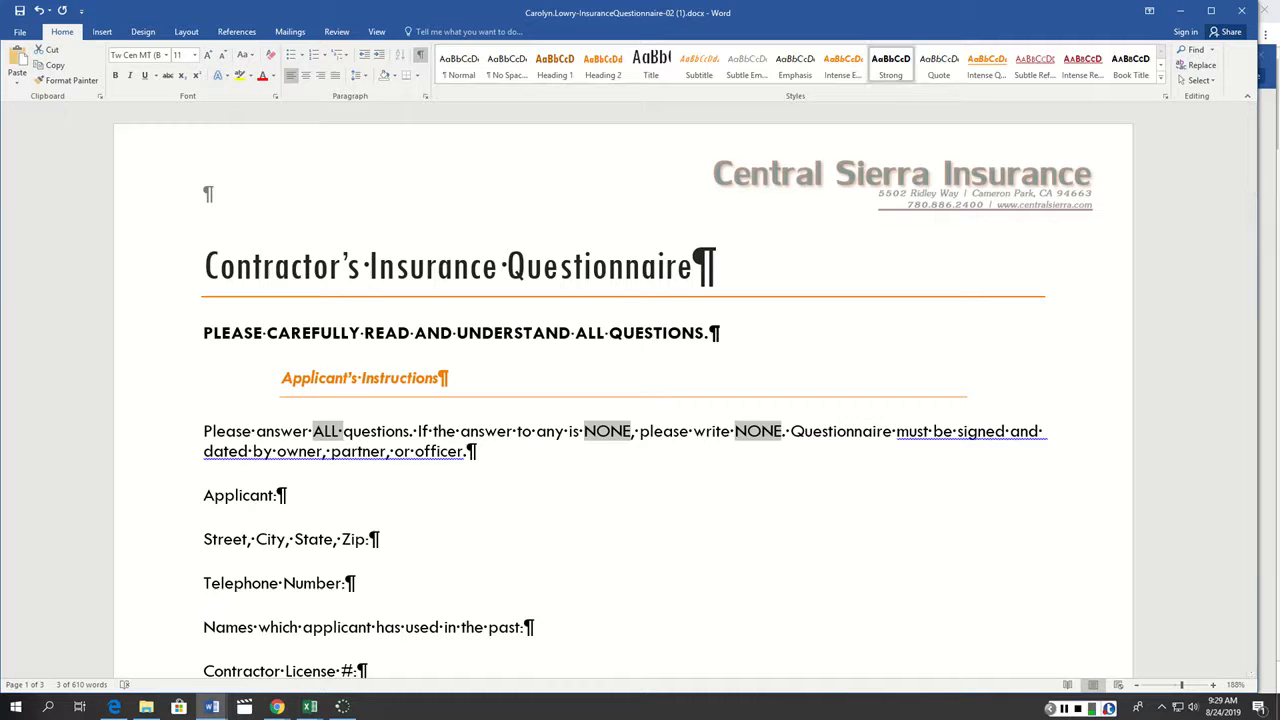
pyautogui.click(890, 65)
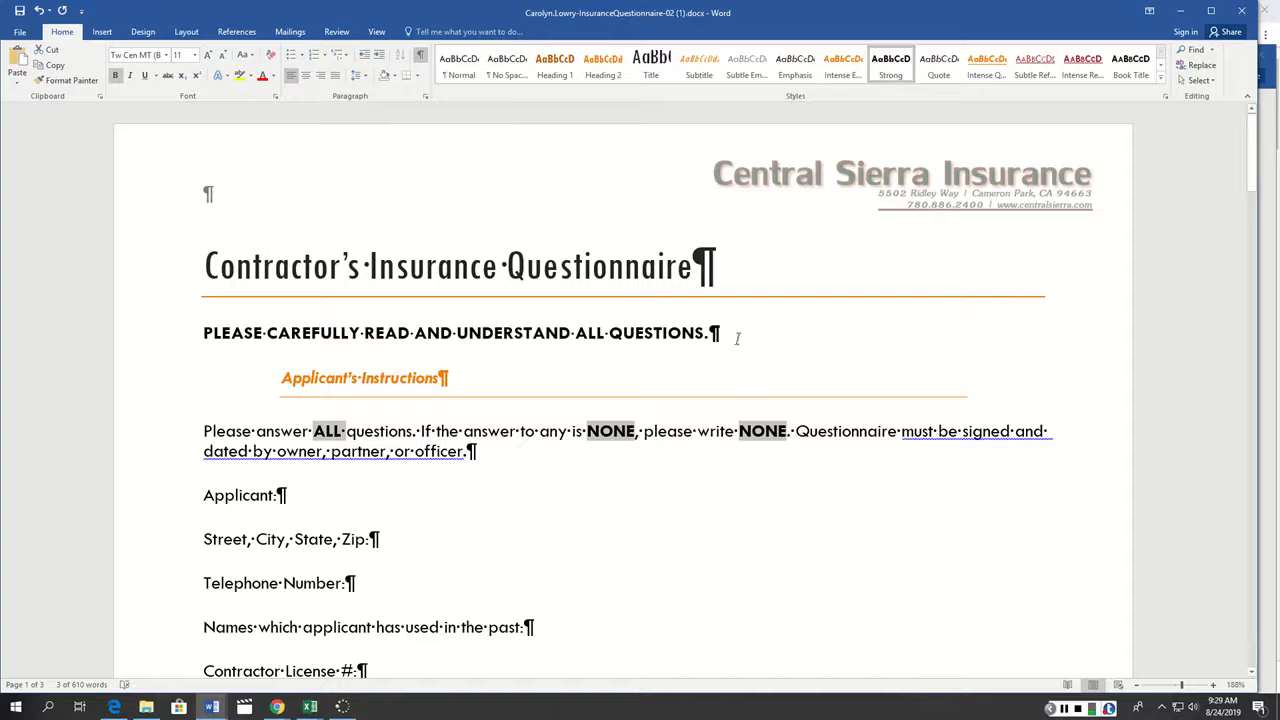
pyautogui.click(1064, 708)
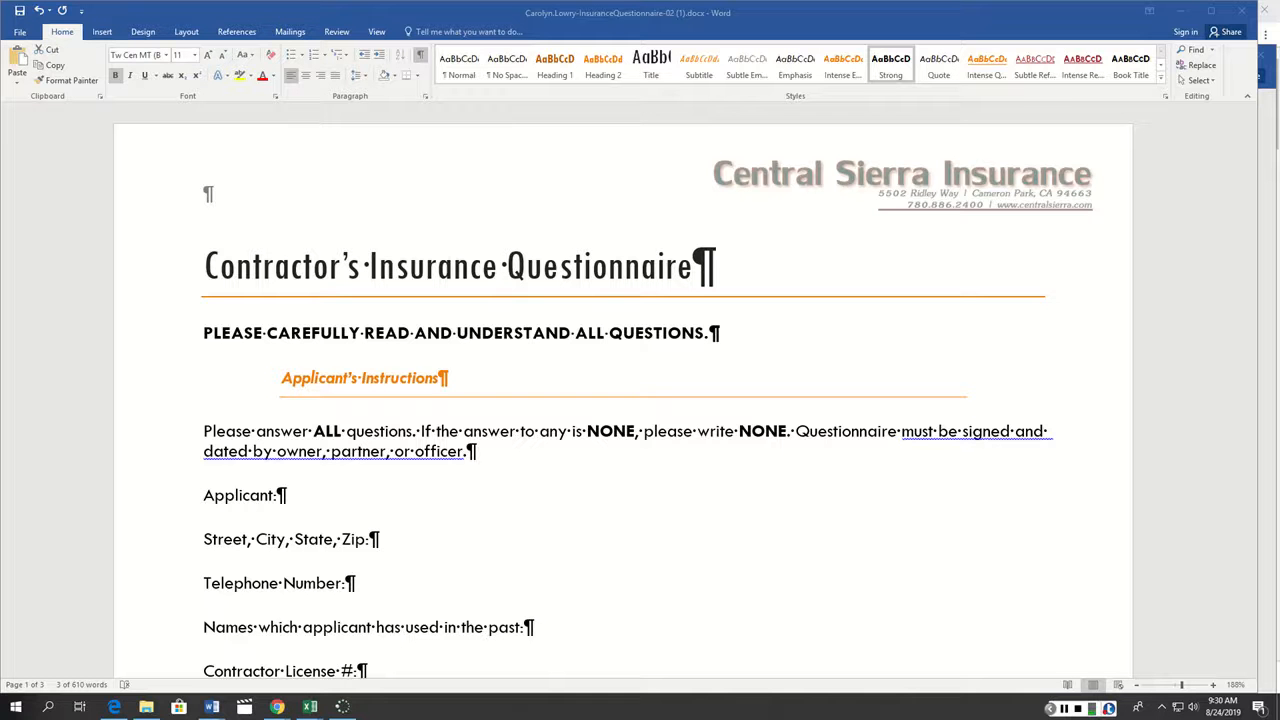
# Search the document for "insurance" and go through the matches to the "Insurance Application Disclaimer" line
pyautogui.scroll(-5, 640, 390)
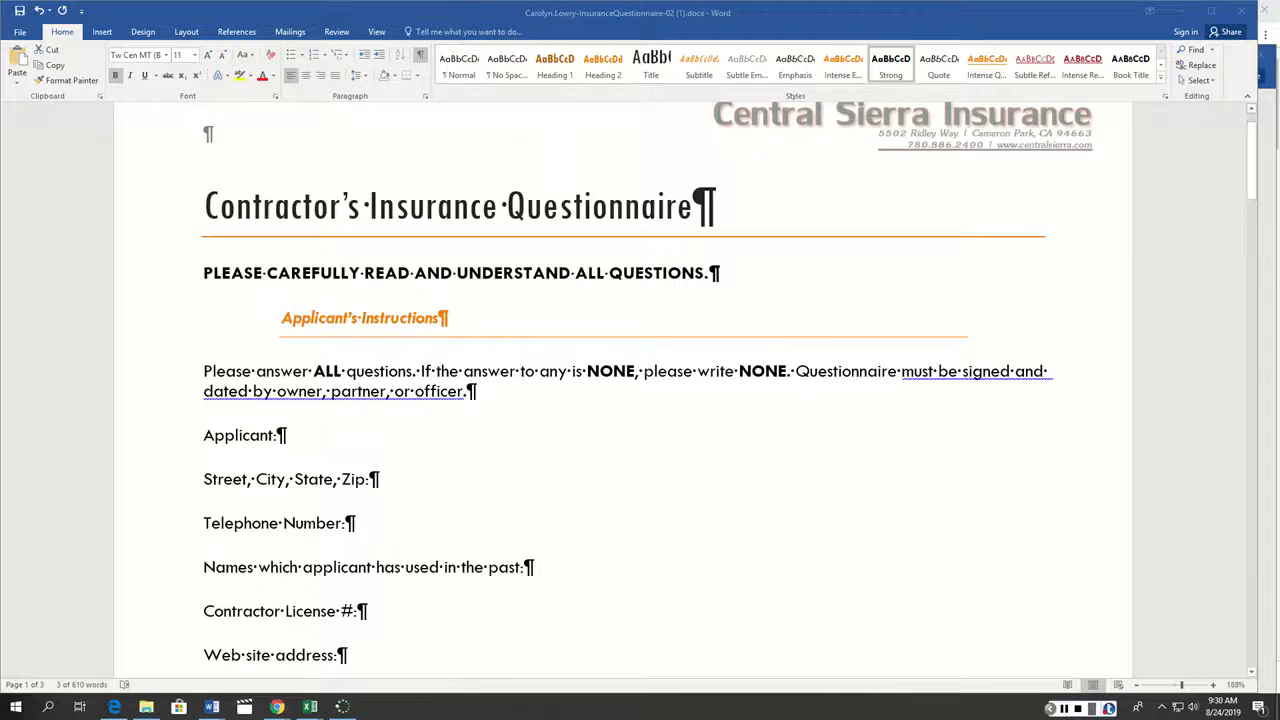
pyautogui.scroll(-4, 640, 390)
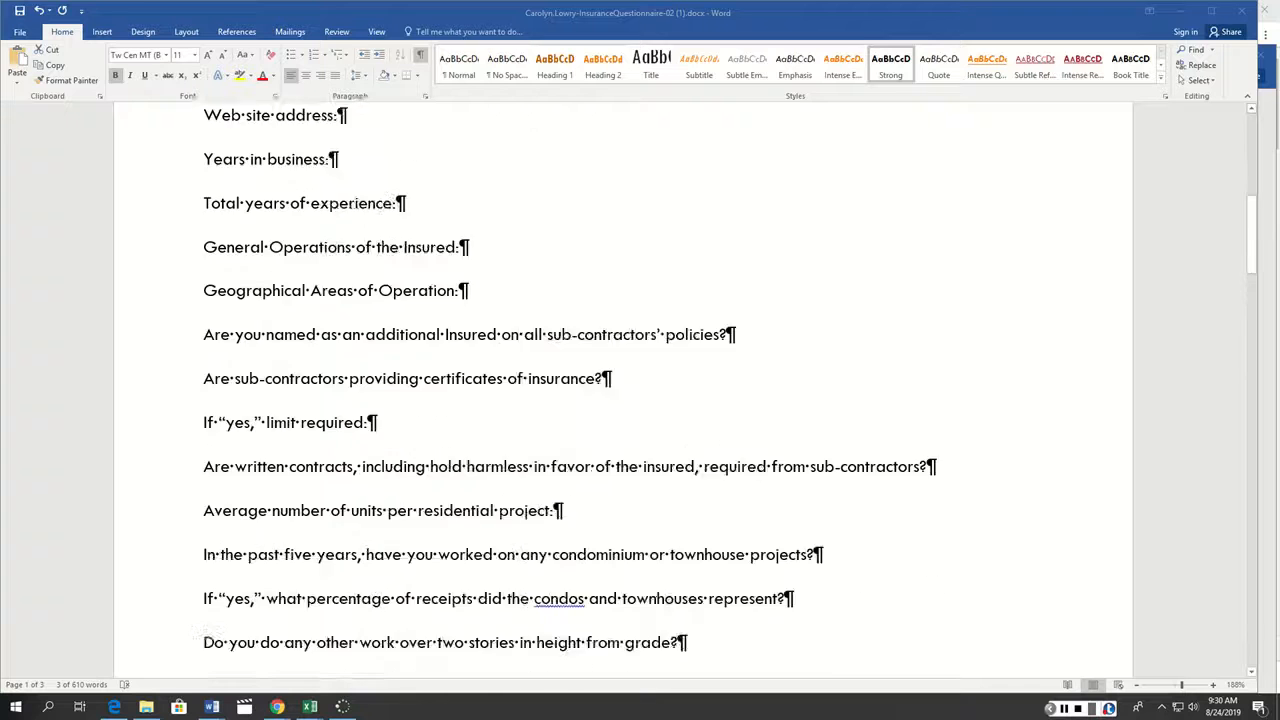
pyautogui.scroll(5, 640, 390)
pyautogui.scroll(4, 640, 390)
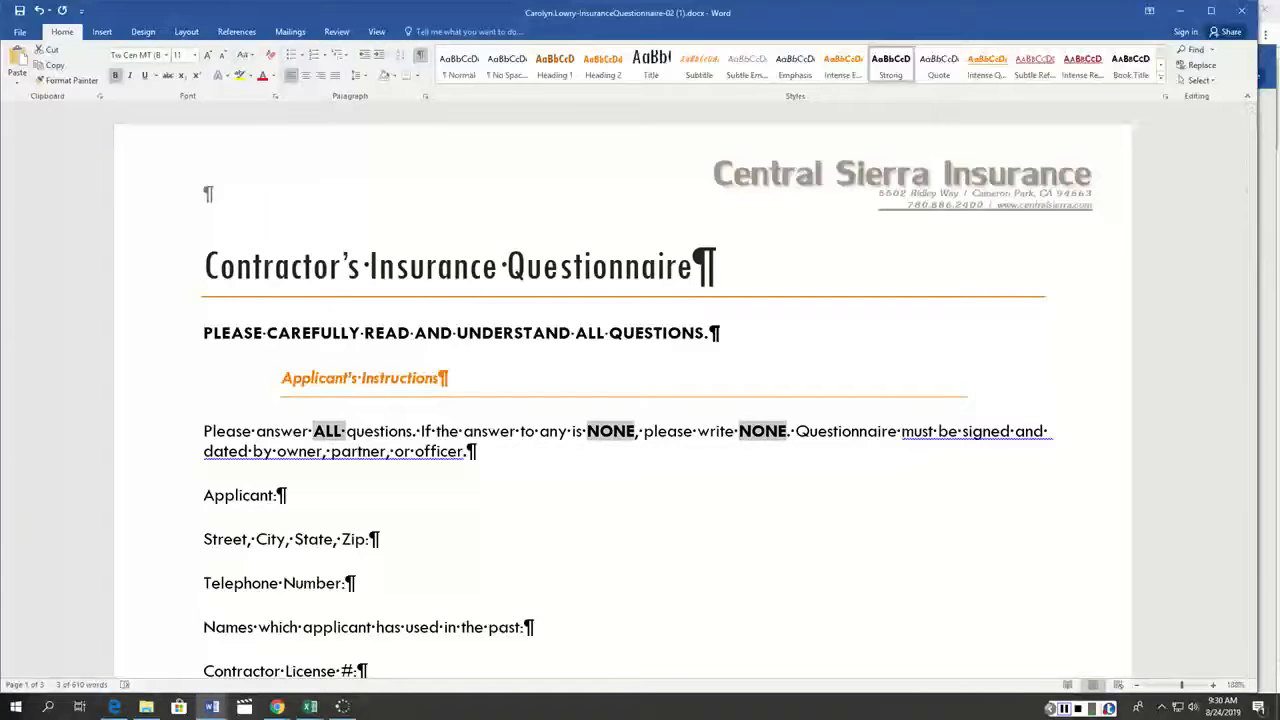
pyautogui.hotkey('ctrl', 'f')
pyautogui.write('st')
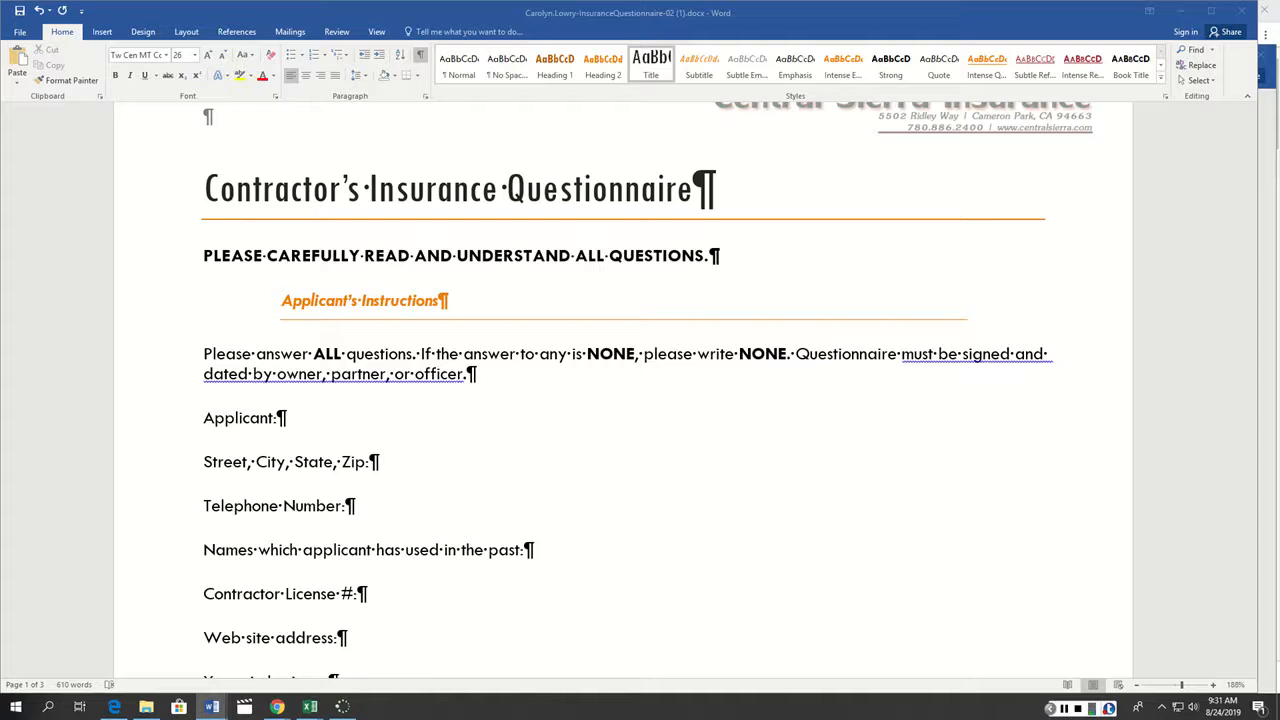
pyautogui.hotkey('ctrl', 'f')
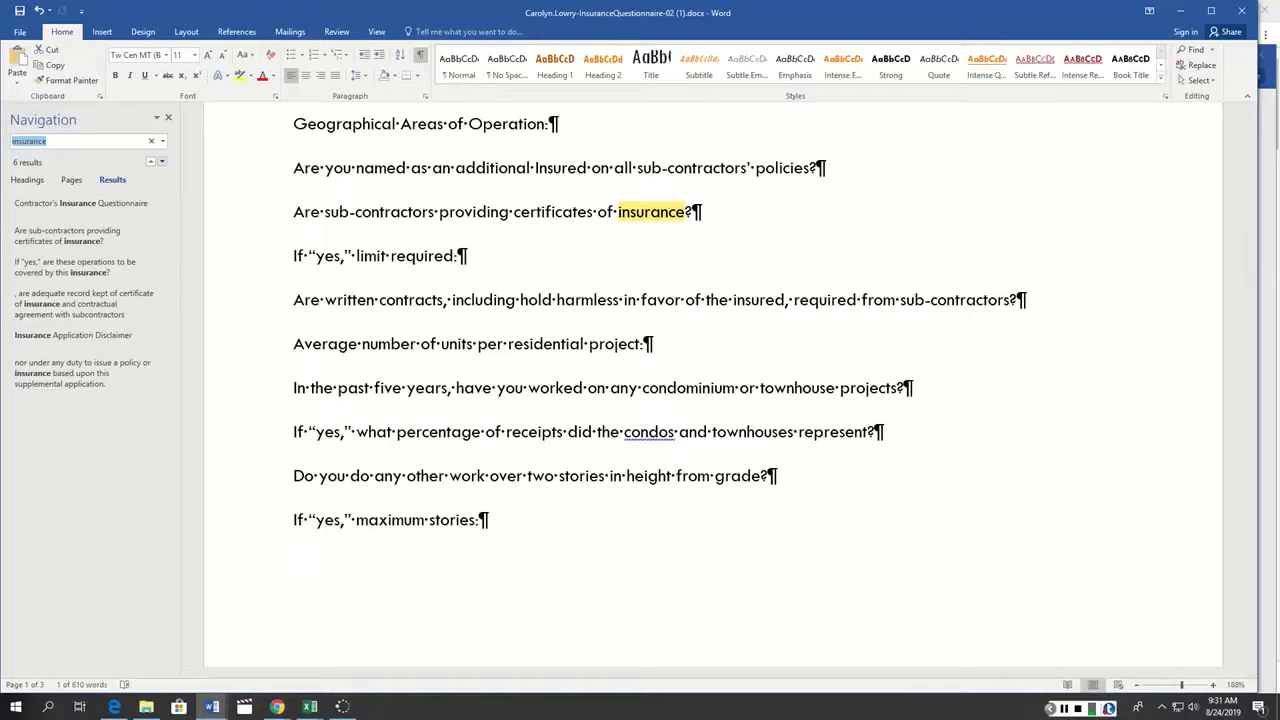
pyautogui.click(162, 161)
pyautogui.click(162, 161)
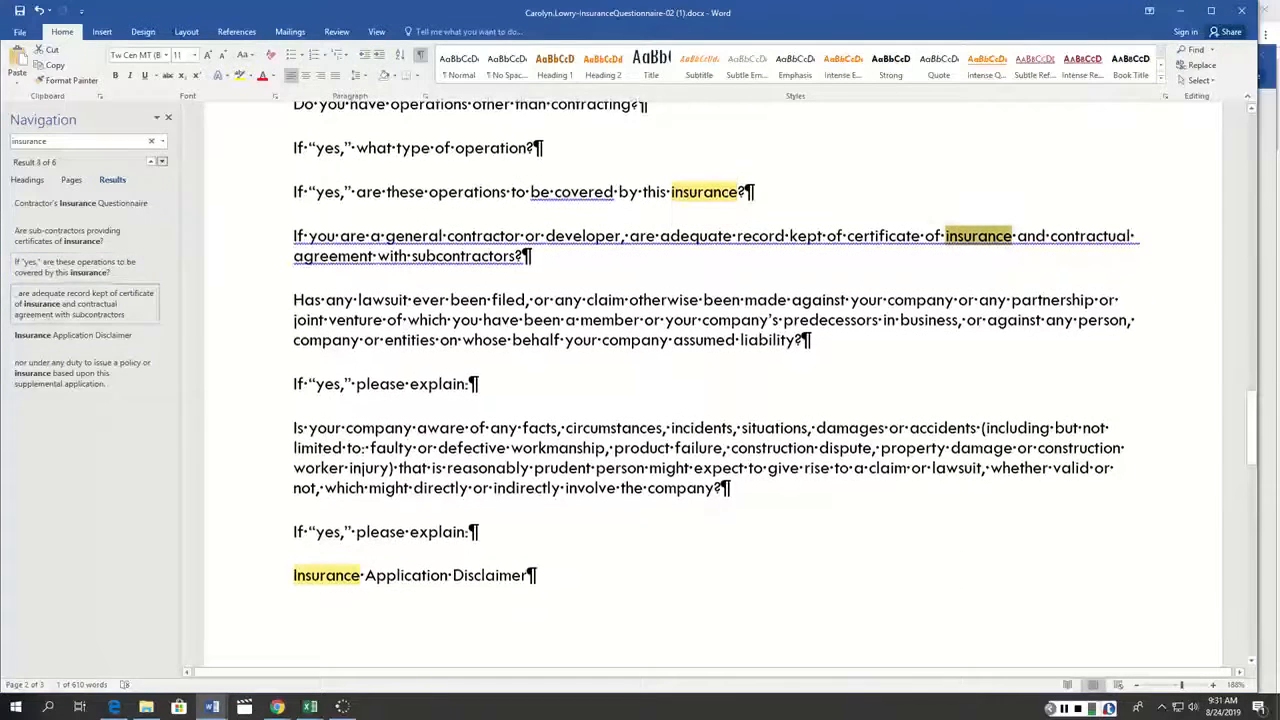
pyautogui.click(162, 161)
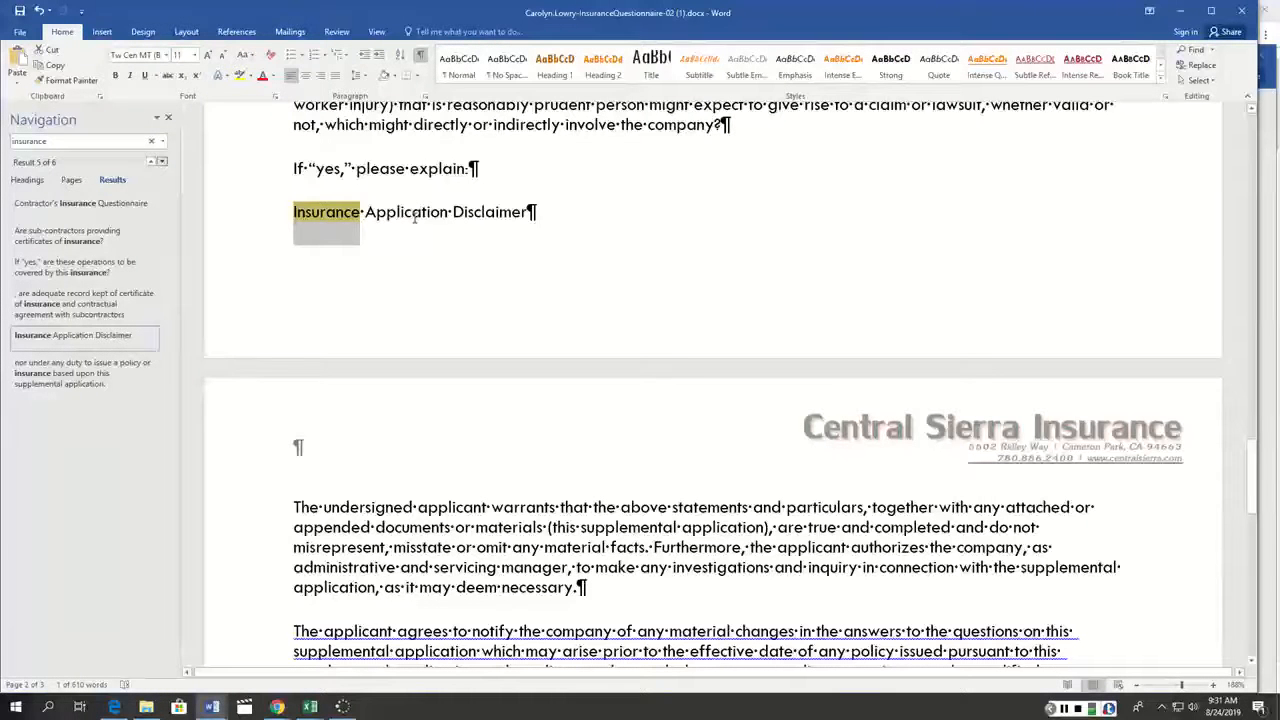
# Apply the Intense Quote style to the "Insurance Application Disclaimer" line
pyautogui.click(397, 212)
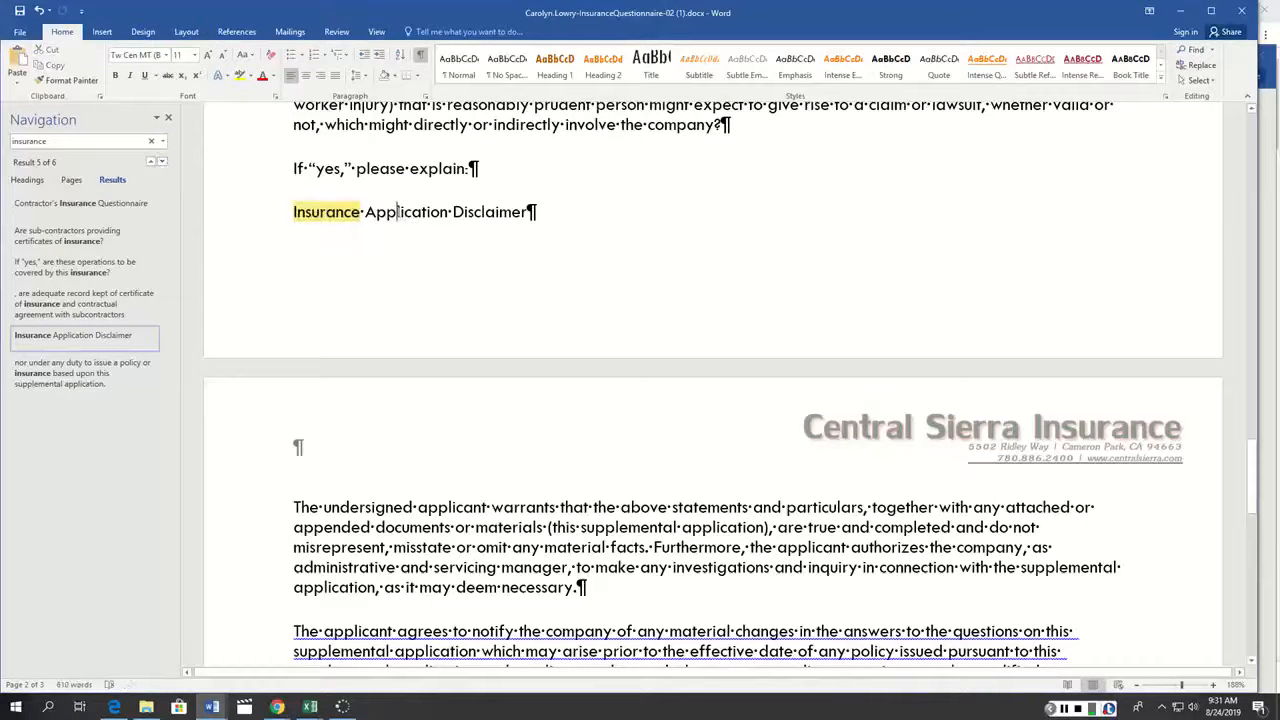
pyautogui.tripleClick(397, 212)
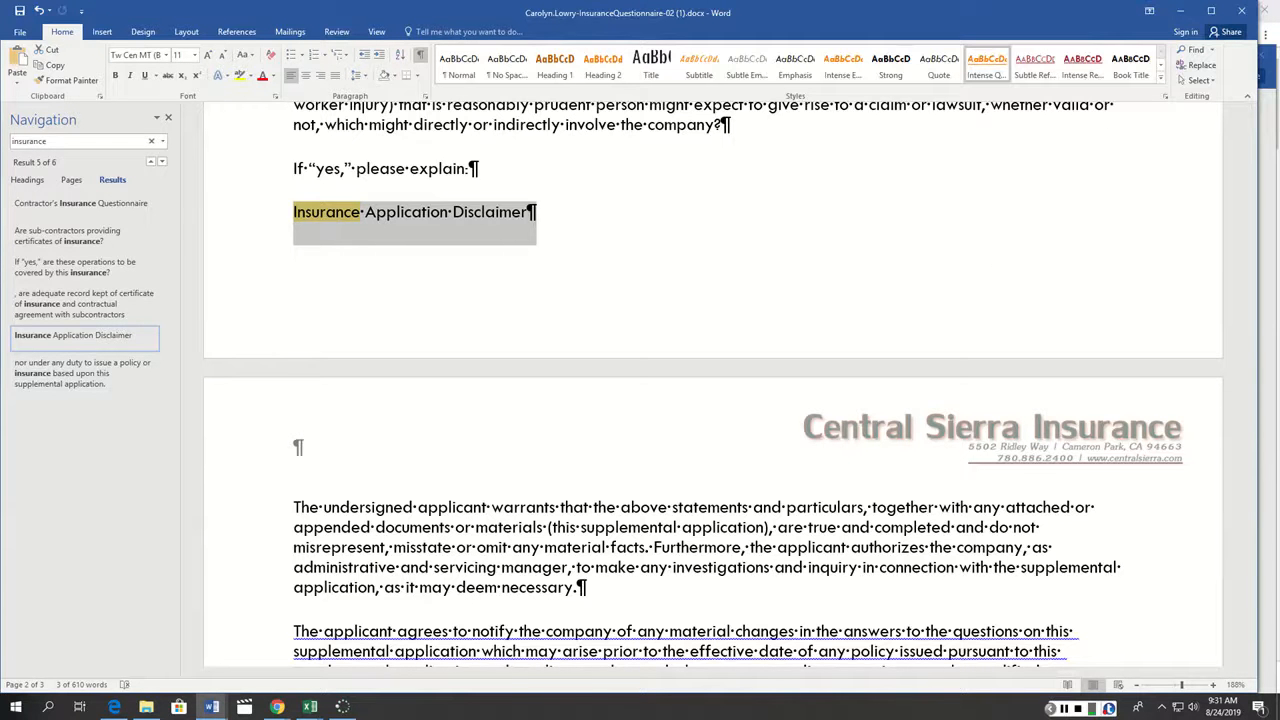
pyautogui.click(987, 66)
pyautogui.click(654, 283)
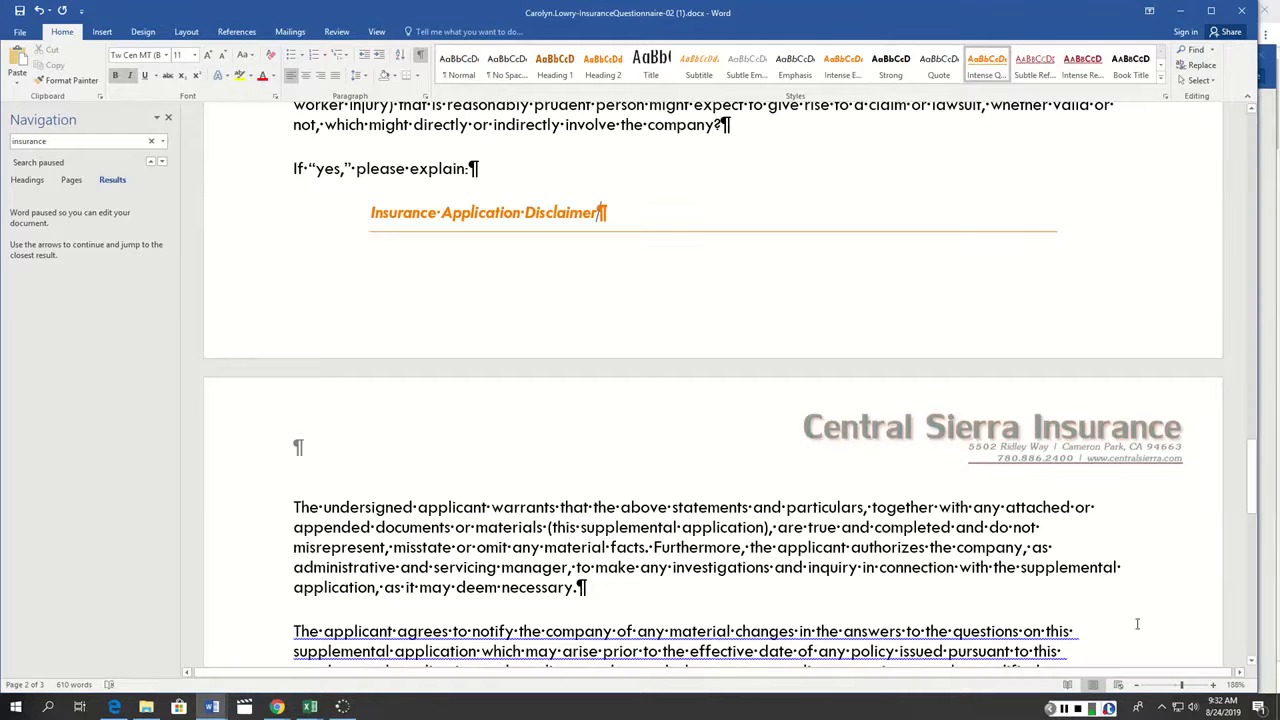
pyautogui.click(1064, 708)
pyautogui.click(1064, 708)
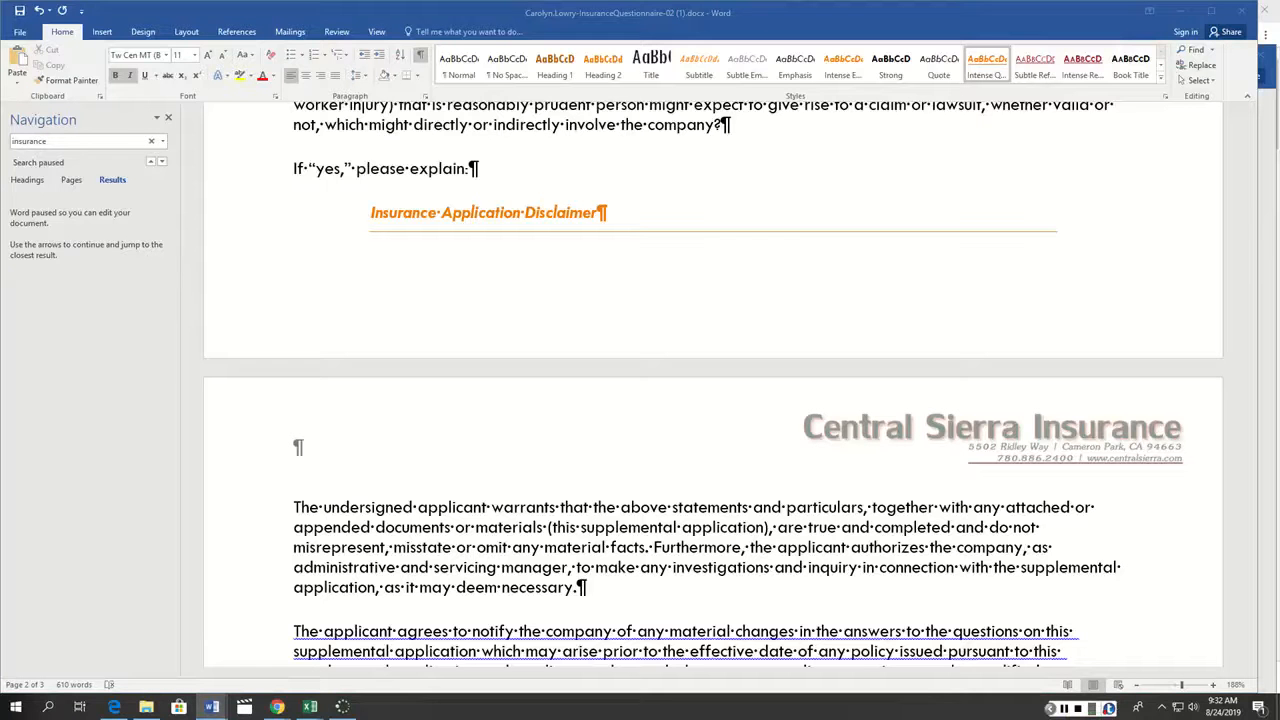
# Open the Intense Quote style for modification and set its font size to 12 pt
pyautogui.click(1161, 78)
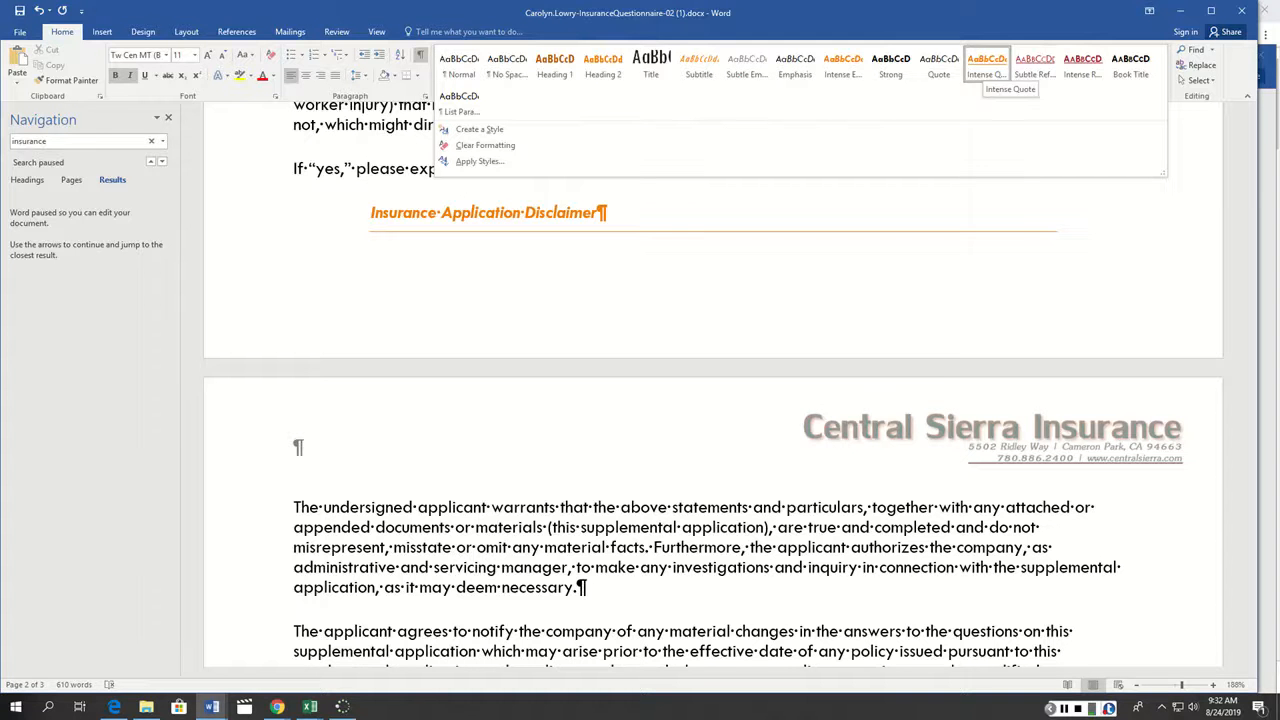
pyautogui.rightClick(985, 65)
pyautogui.click(1017, 90)
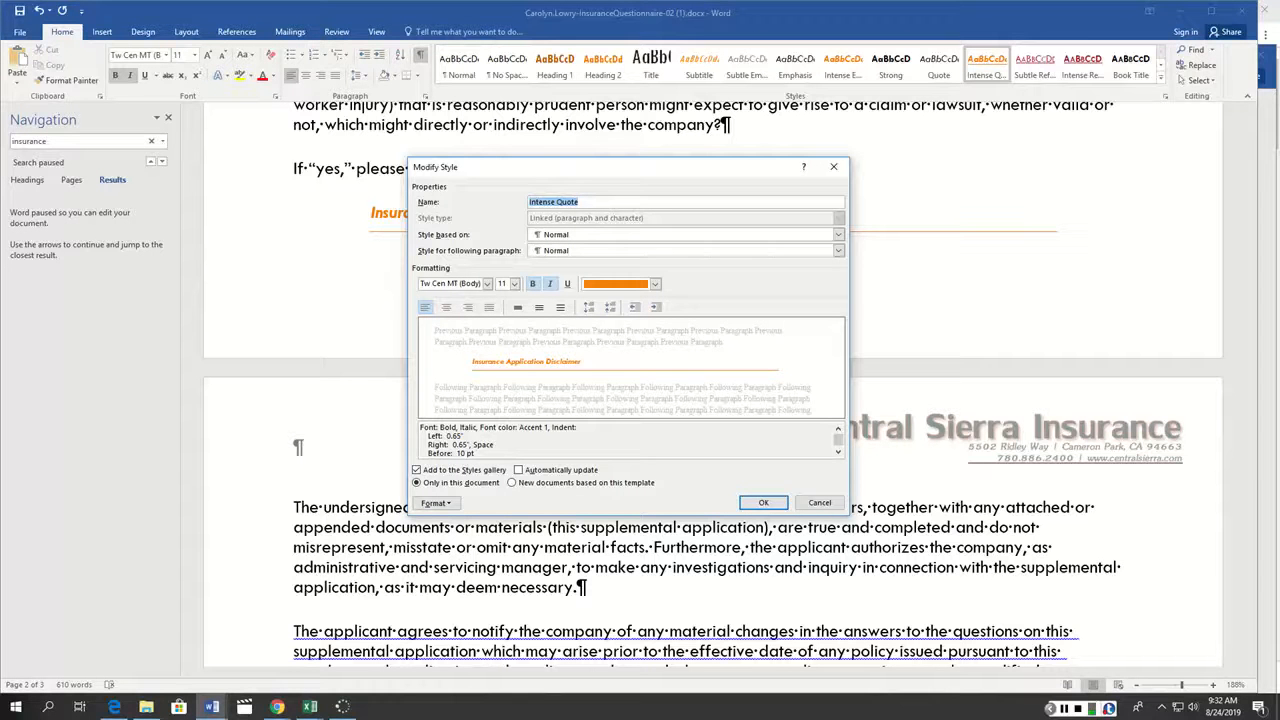
pyautogui.click(514, 284)
pyautogui.click(501, 331)
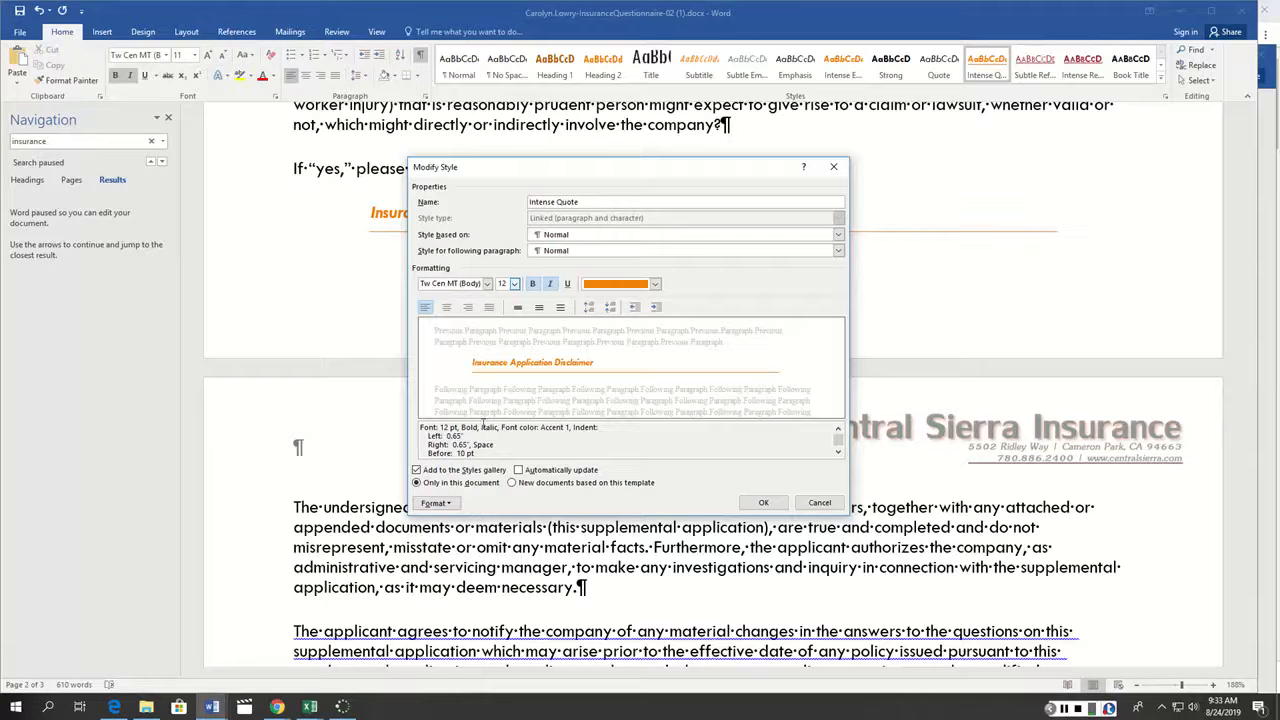
# Set the Intense Quote style's left and right paragraph indents to 0 and save the style change
pyautogui.click(435, 503)
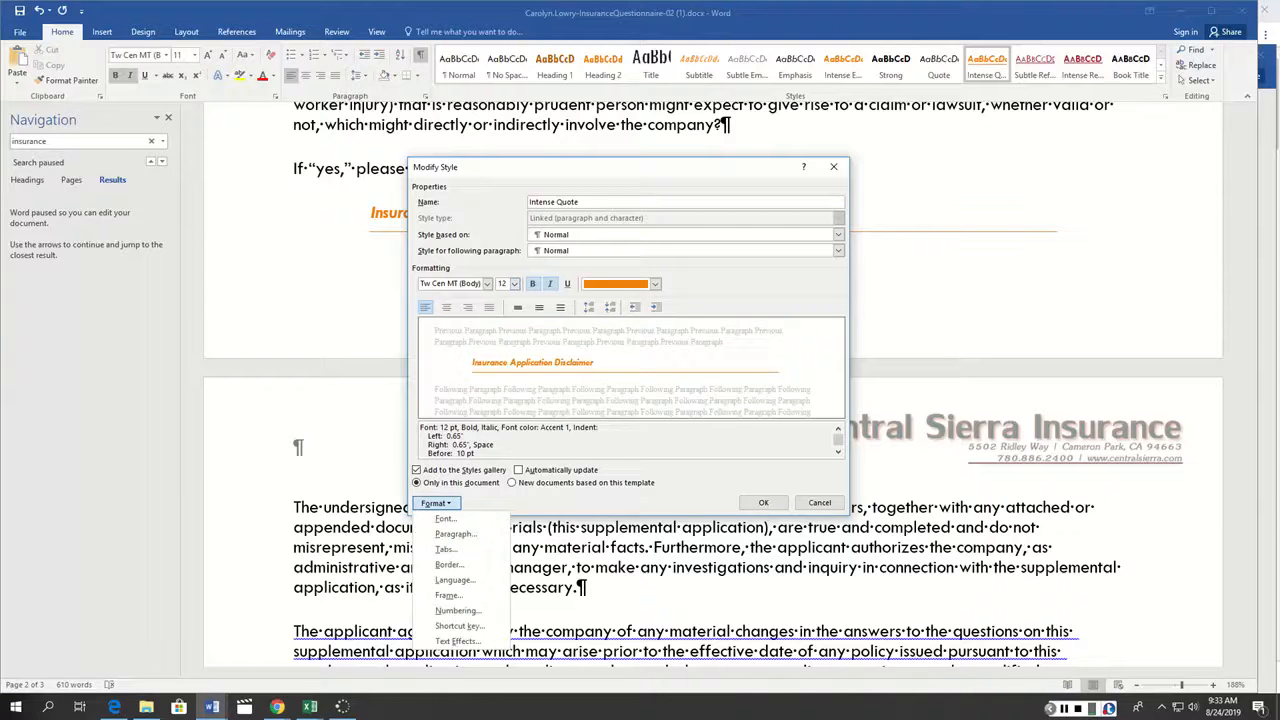
pyautogui.click(455, 534)
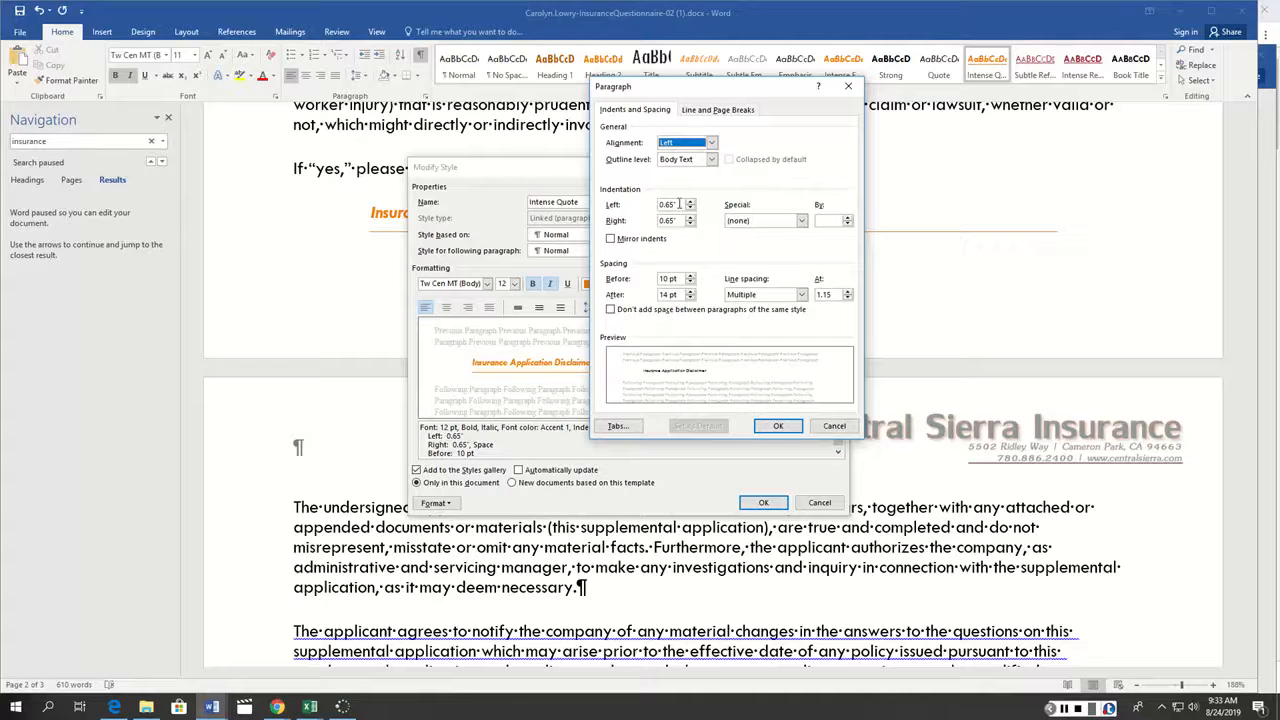
pyautogui.moveTo(679, 203); pyautogui.dragTo(646, 204)
pyautogui.write('0')
pyautogui.press('Tab')
pyautogui.write('0')
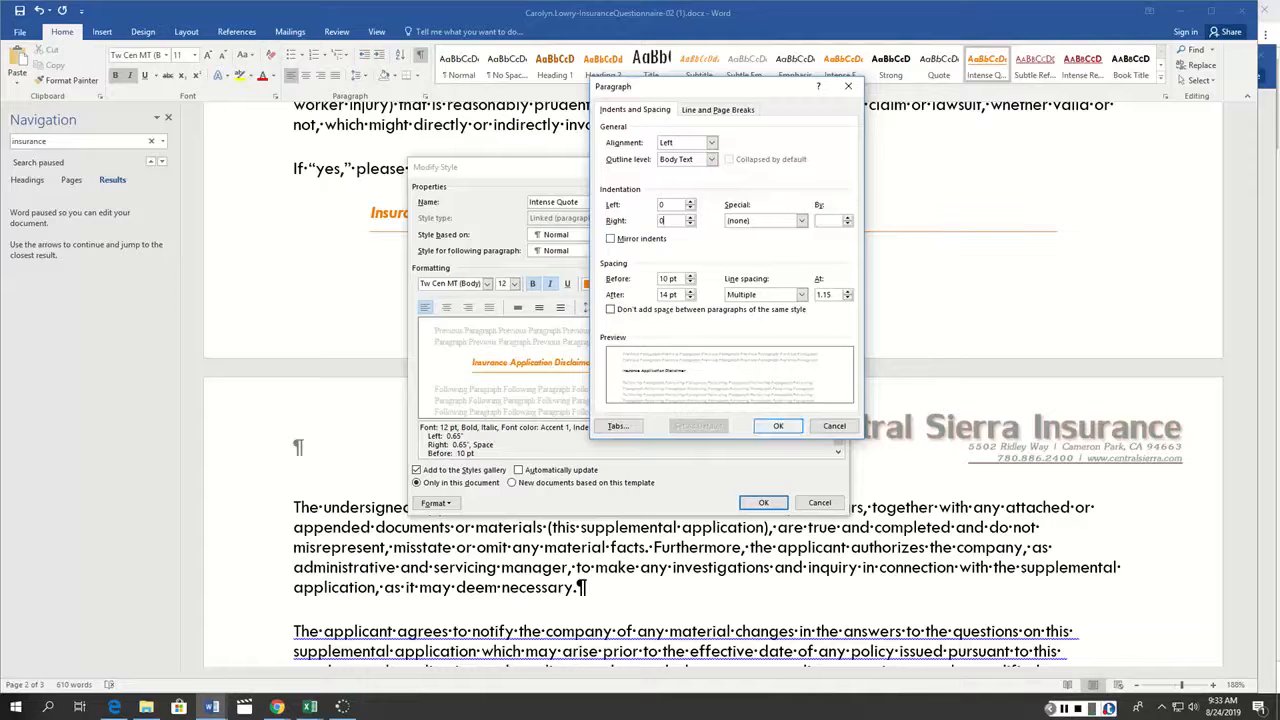
pyautogui.click(777, 426)
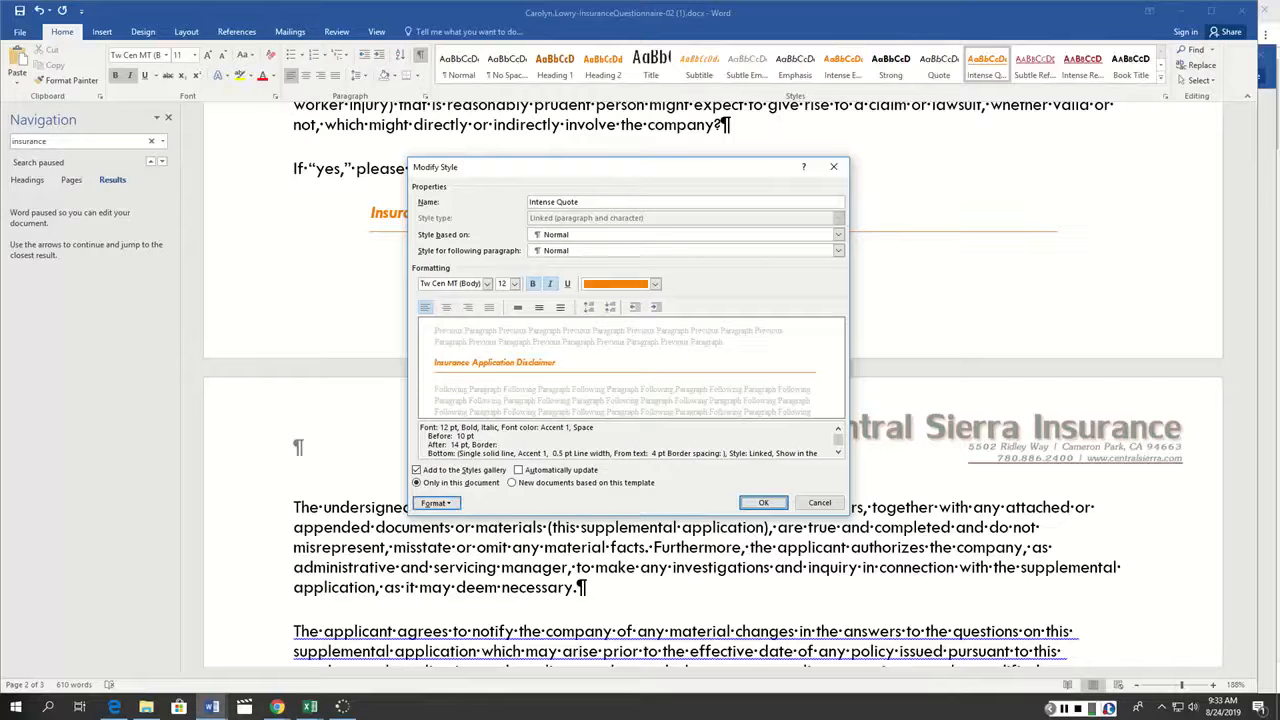
pyautogui.click(758, 502)
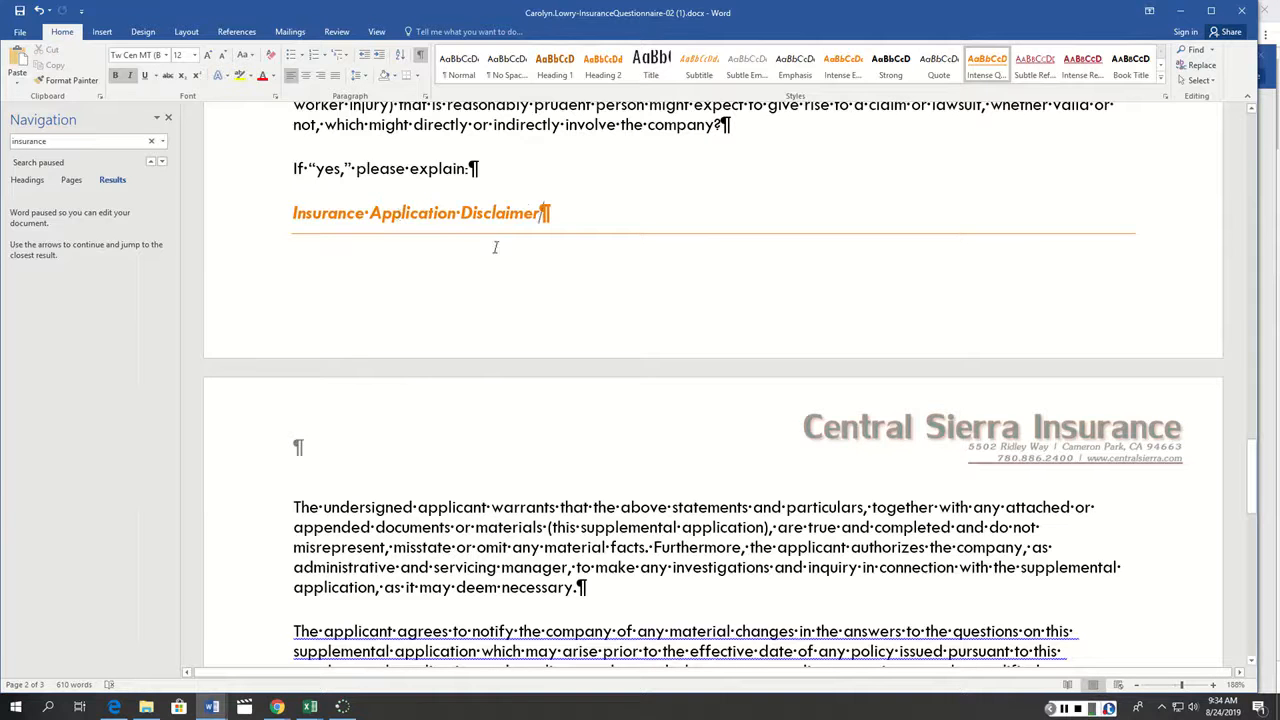
# Start a custom border for the three disclaimer paragraphs beginning "The undersigned applicant", using the orange theme color and a 1 pt width
pyautogui.scroll(-2, 611, 411)
pyautogui.scroll(-5, 611, 411)
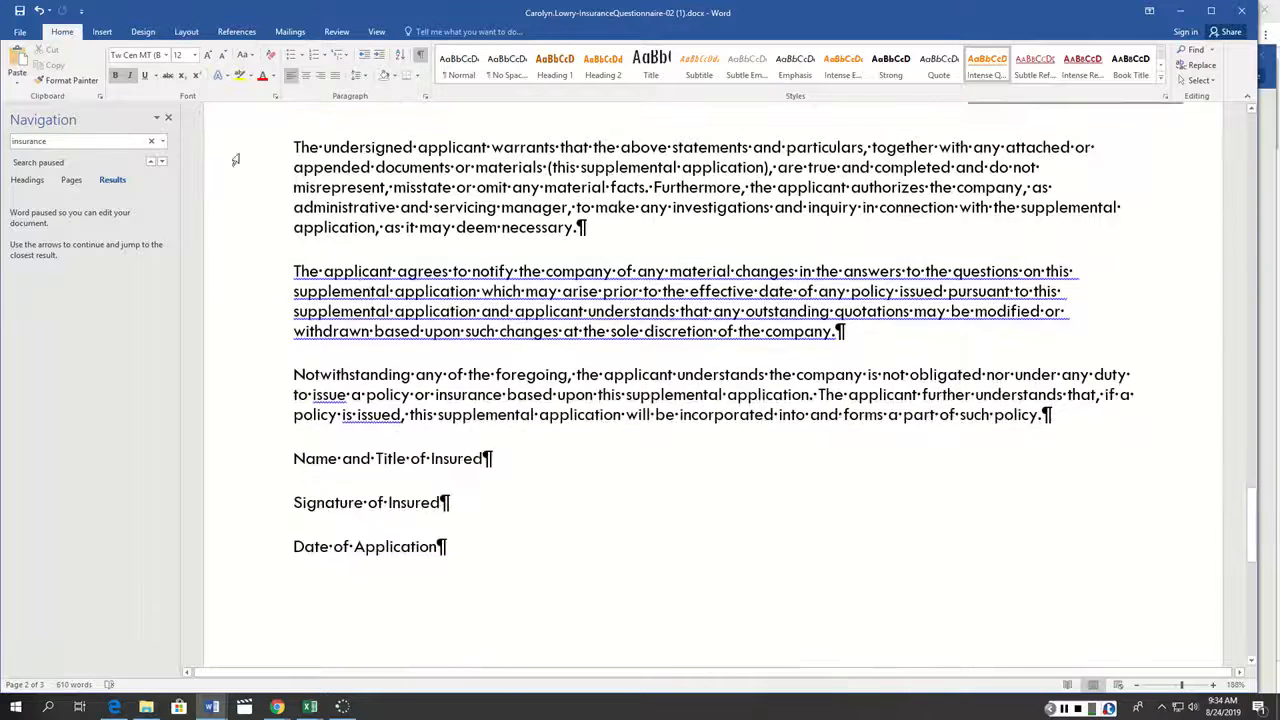
pyautogui.moveTo(279, 141); pyautogui.dragTo(1053, 440)
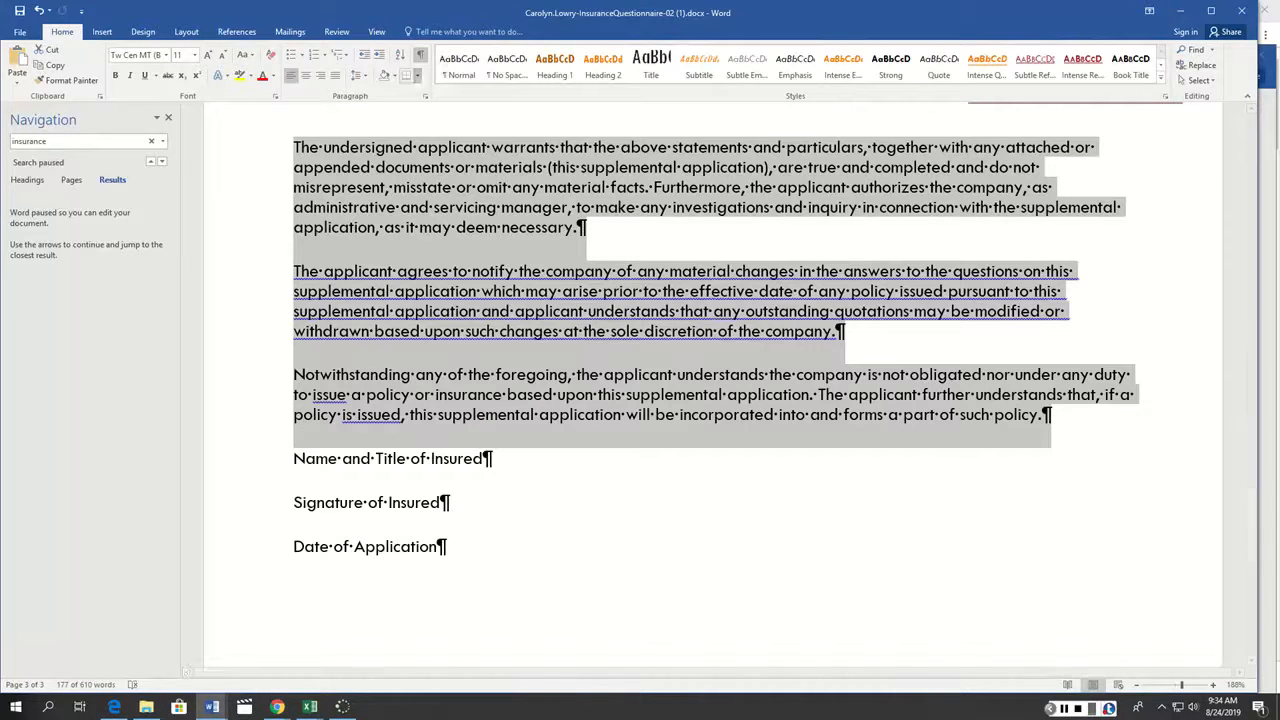
pyautogui.click(415, 76)
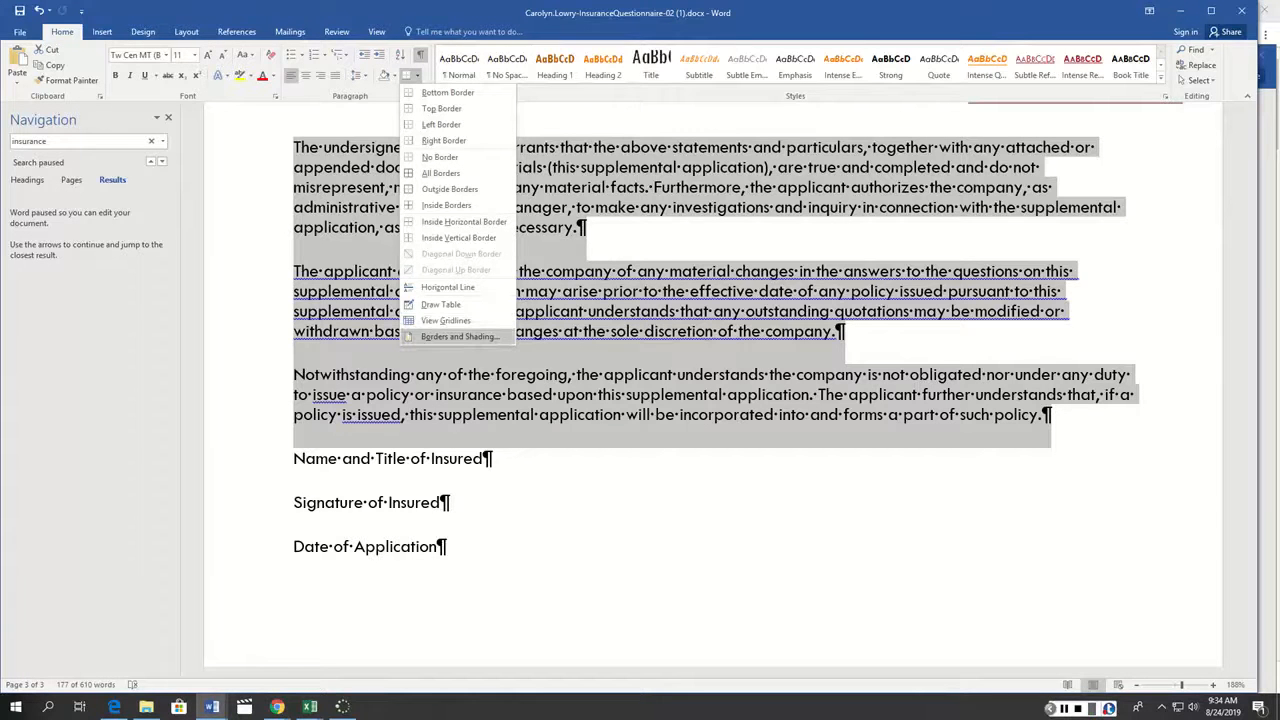
pyautogui.click(460, 337)
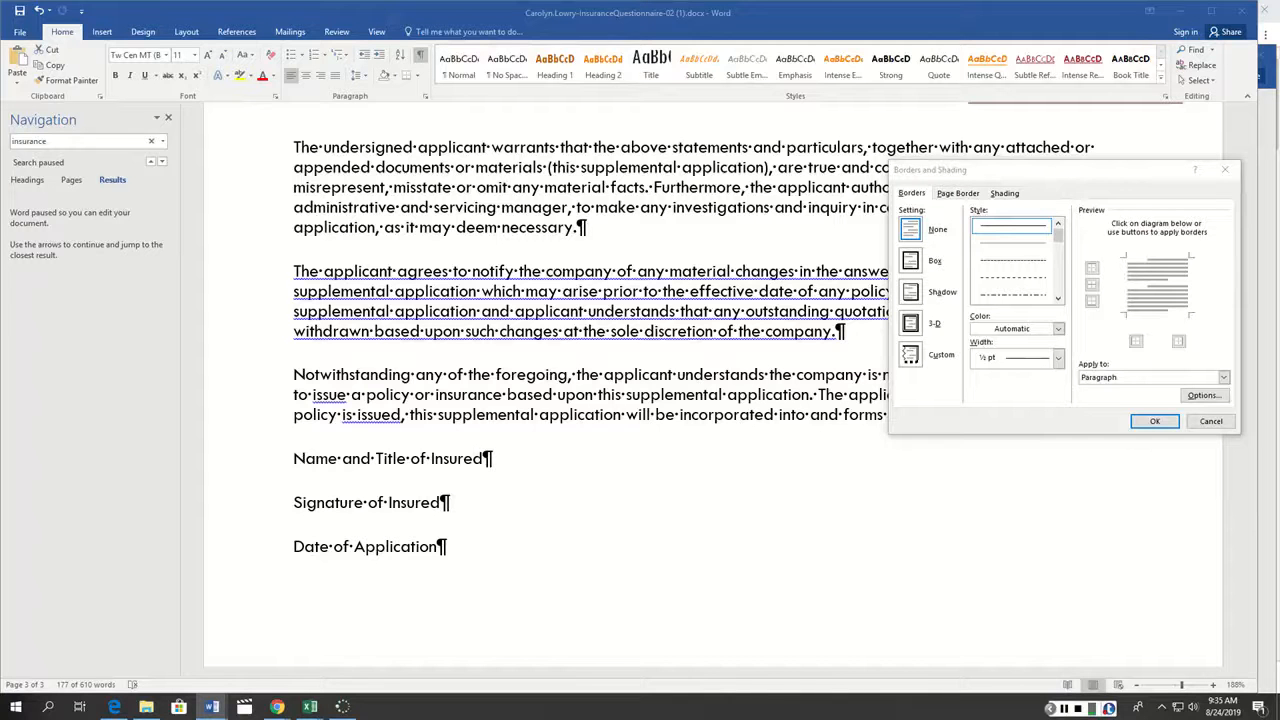
pyautogui.click(910, 355)
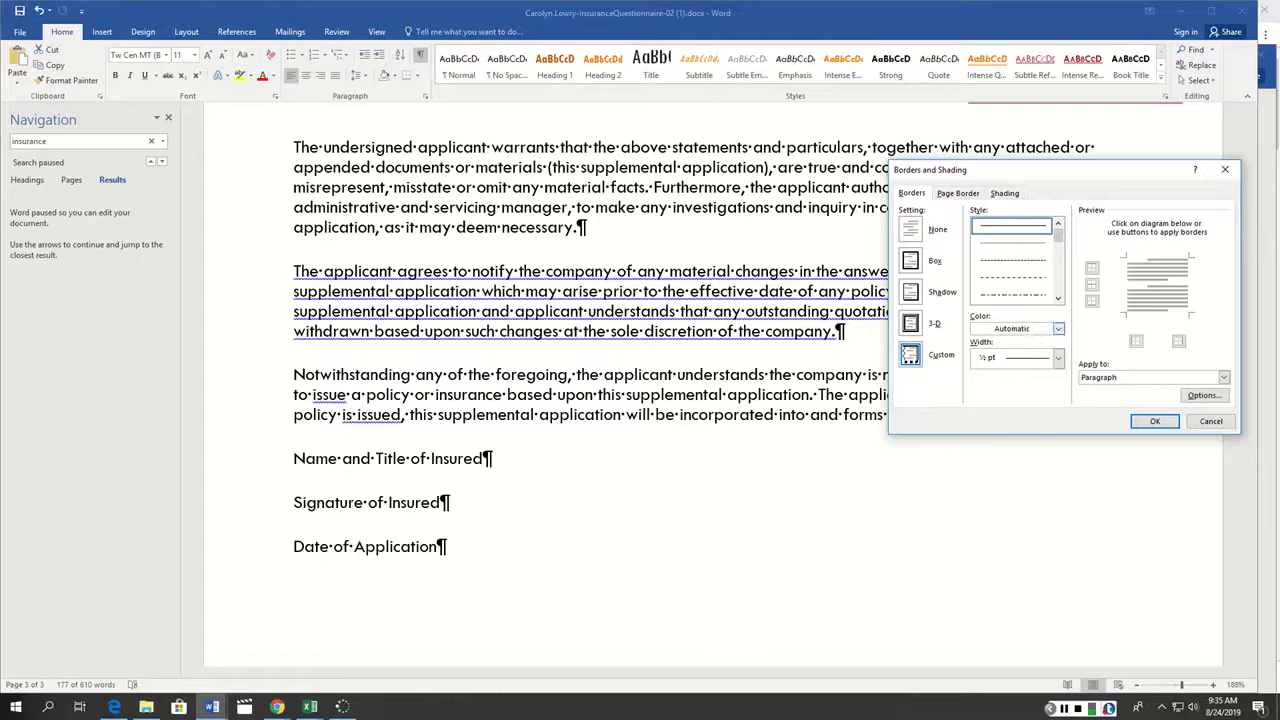
pyautogui.click(1058, 328)
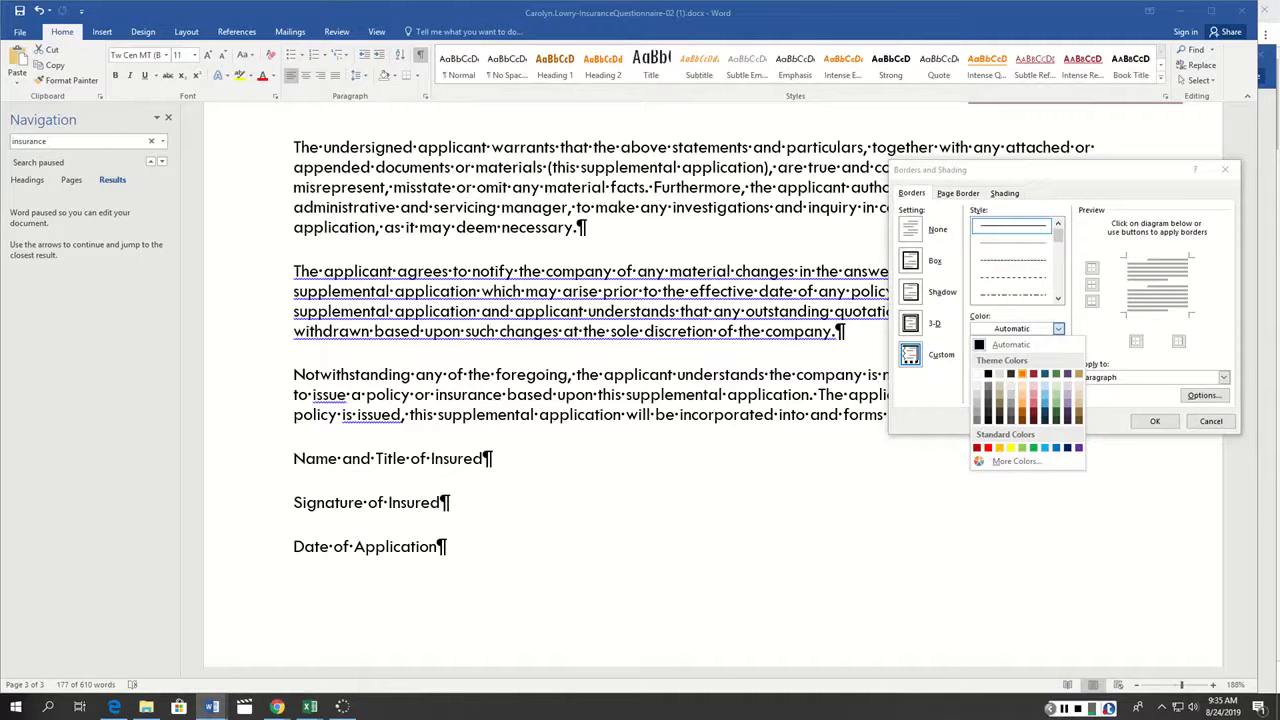
pyautogui.click(1022, 373)
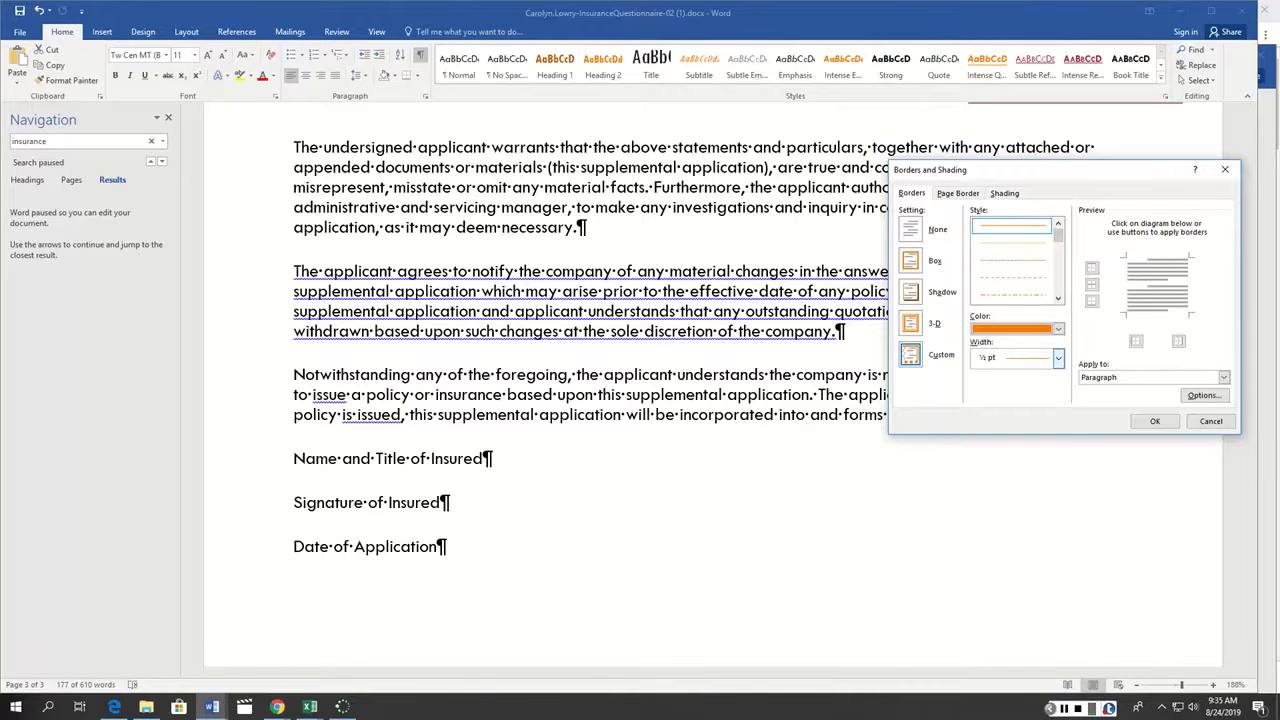
pyautogui.click(1058, 358)
pyautogui.press('Down')
pyautogui.press('Down')
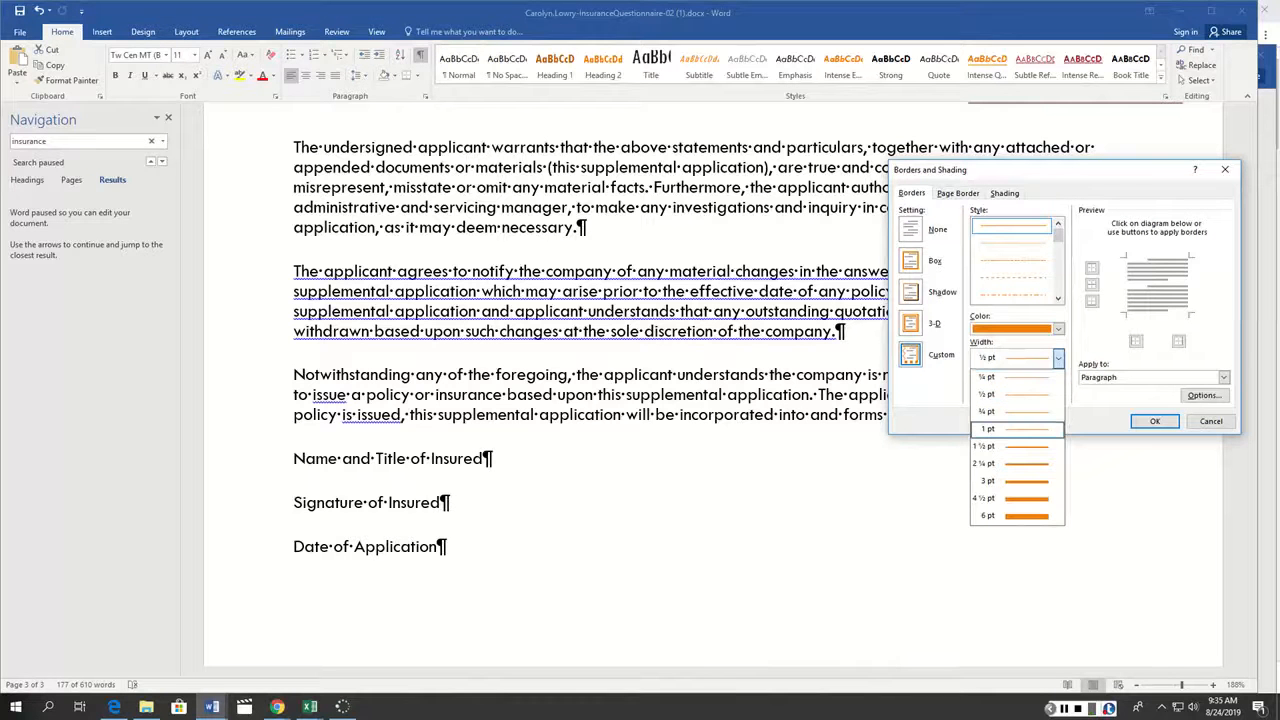
pyautogui.press('Return')
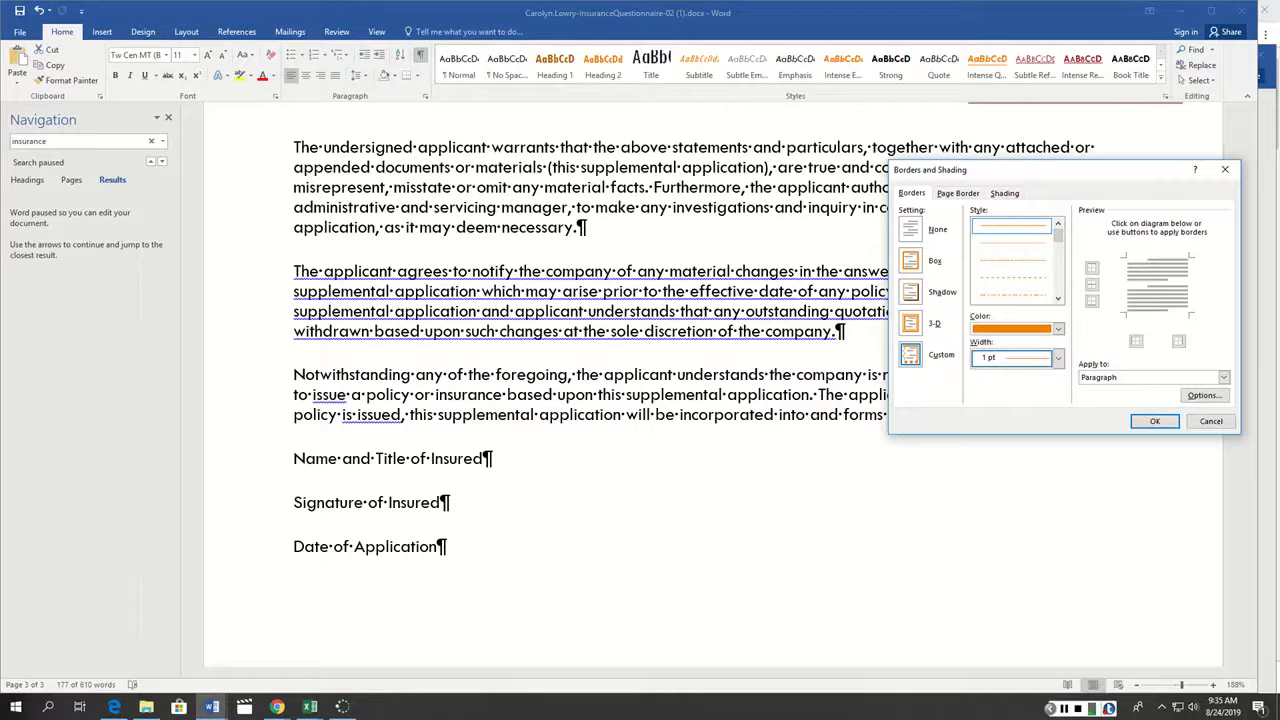
# Add left and right borders to the disclaimer paragraphs and set their left and right distance from the text to 5 pt
pyautogui.click(1136, 341)
pyautogui.click(1178, 341)
pyautogui.click(1223, 377)
pyautogui.click(1223, 377)
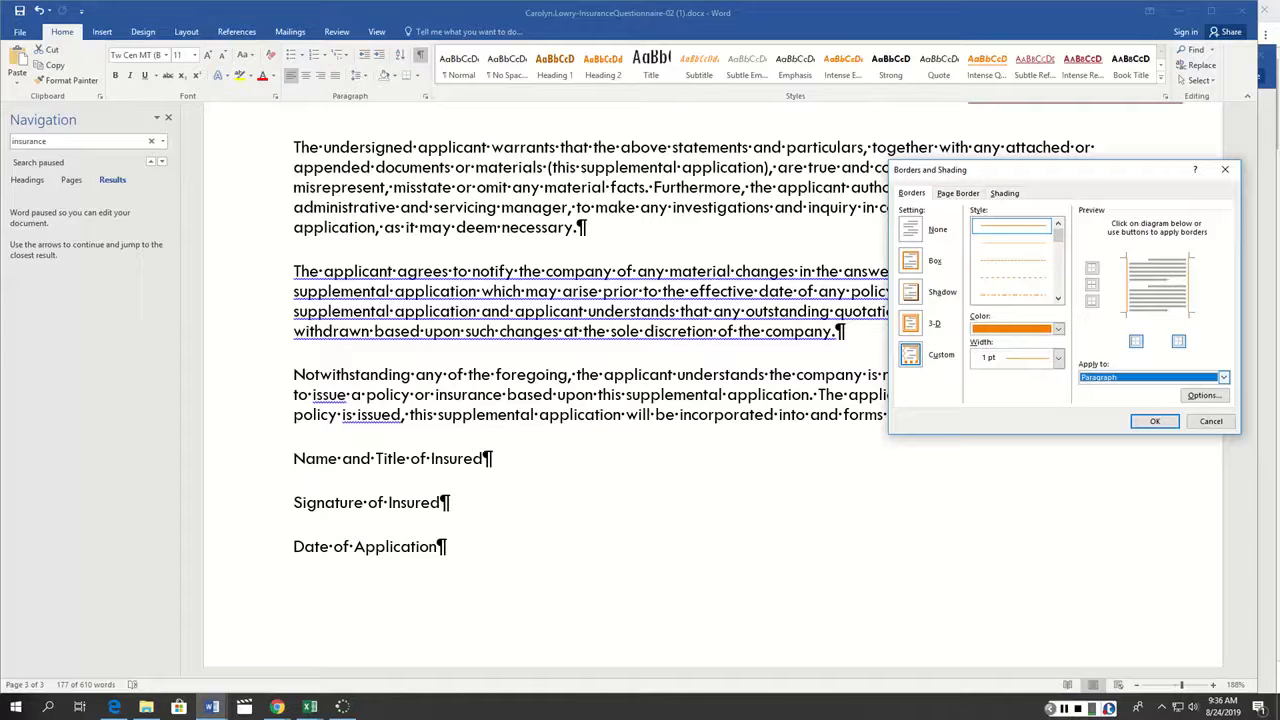
pyautogui.click(1204, 396)
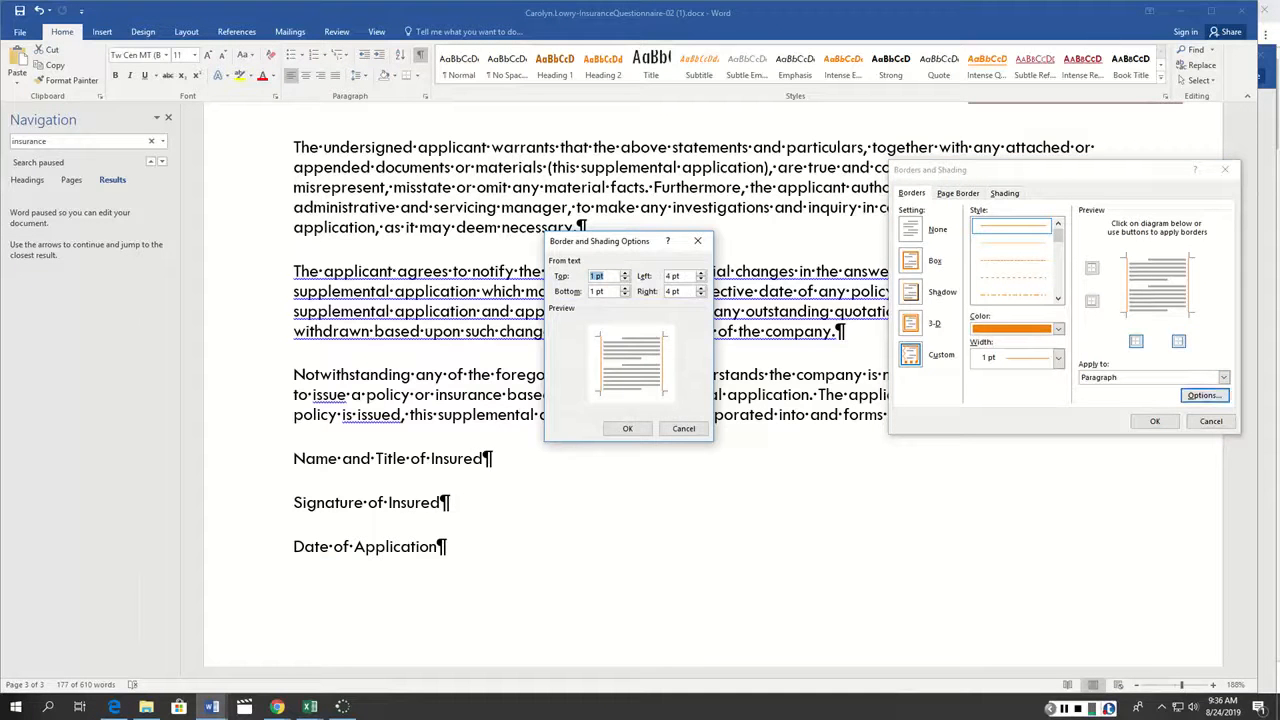
pyautogui.click(660, 276)
pyautogui.write('5')
pyautogui.click(660, 291)
pyautogui.write('5')
pyautogui.click(628, 429)
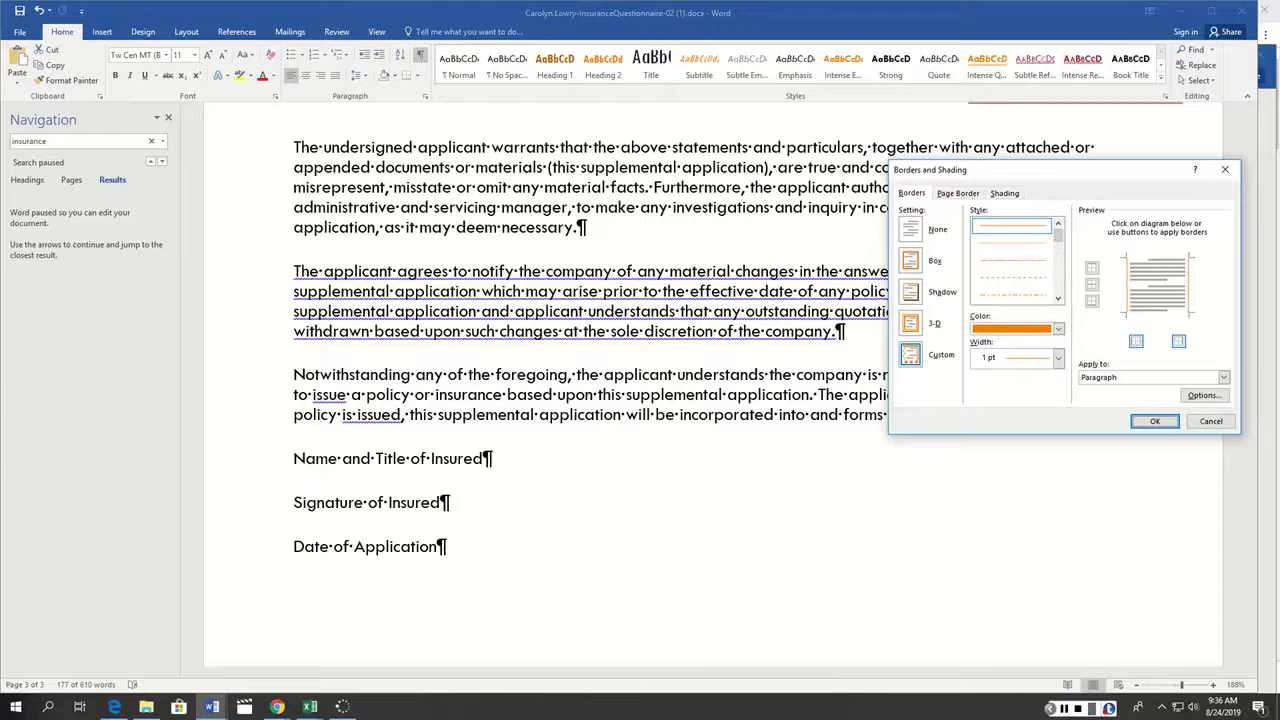
# Fill the disclaimer paragraphs with the lightest orange theme color shading and apply the border and shading settings
pyautogui.click(1005, 193)
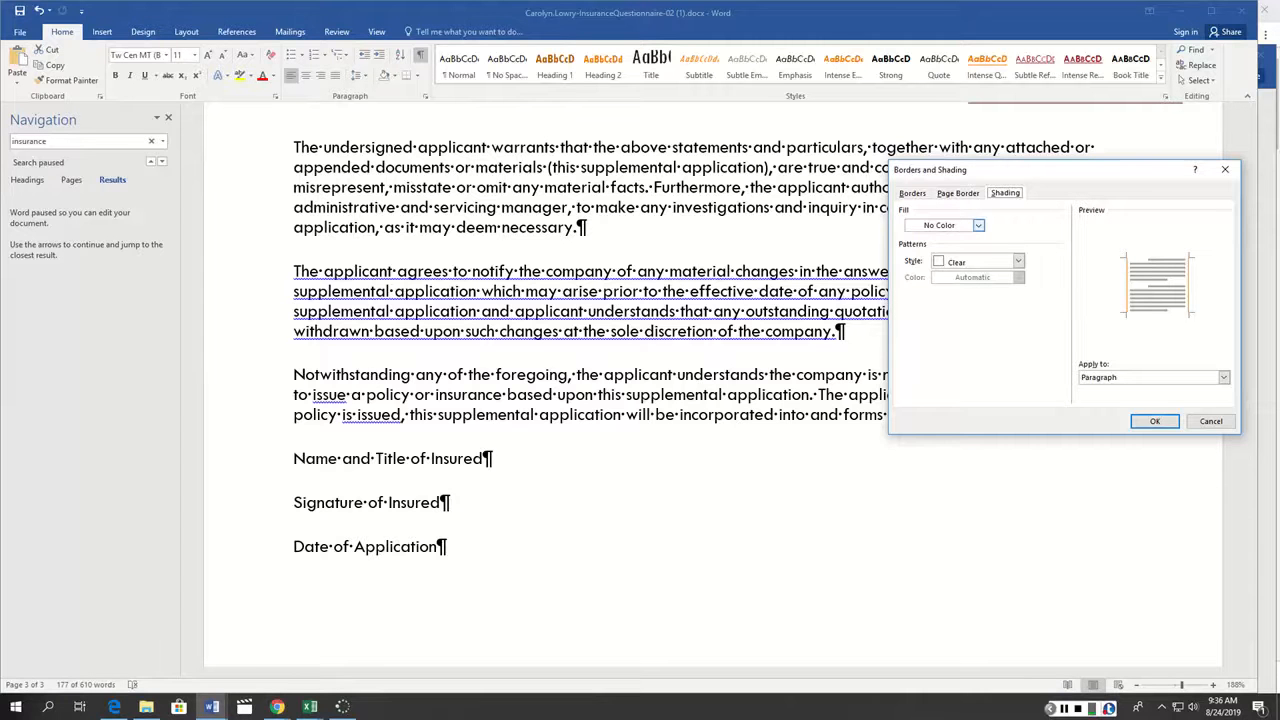
pyautogui.click(978, 225)
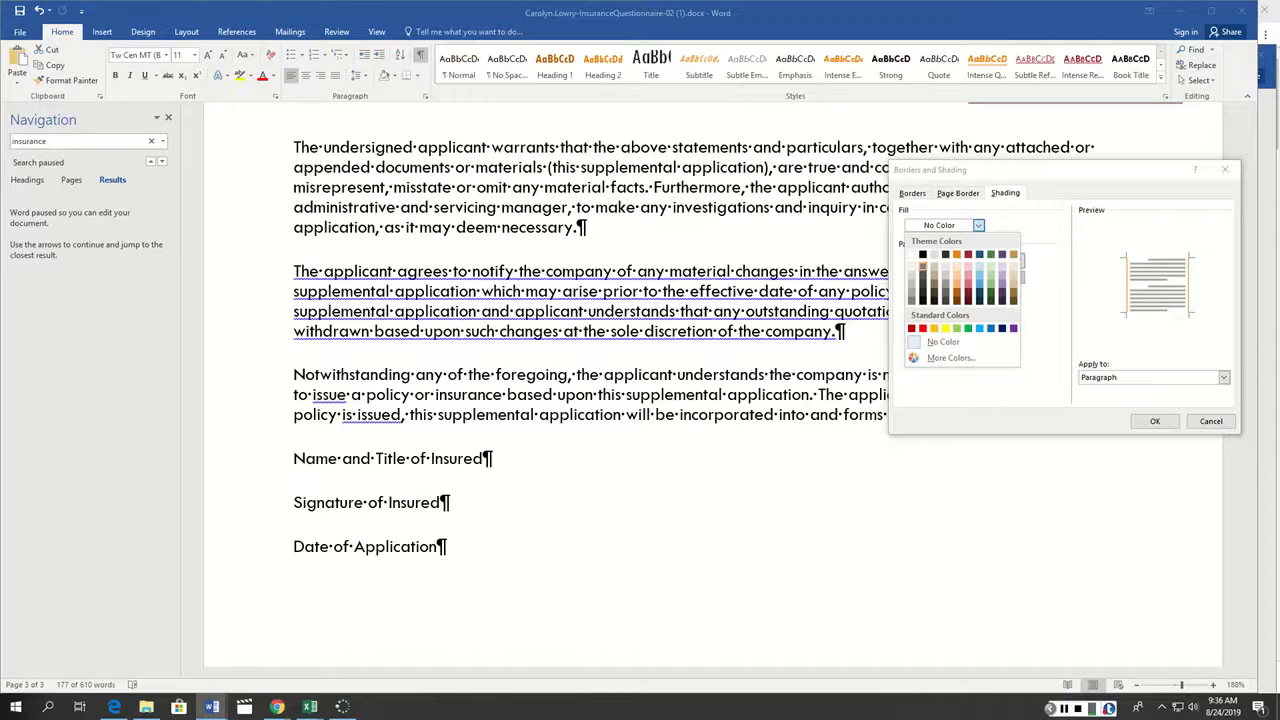
pyautogui.click(956, 266)
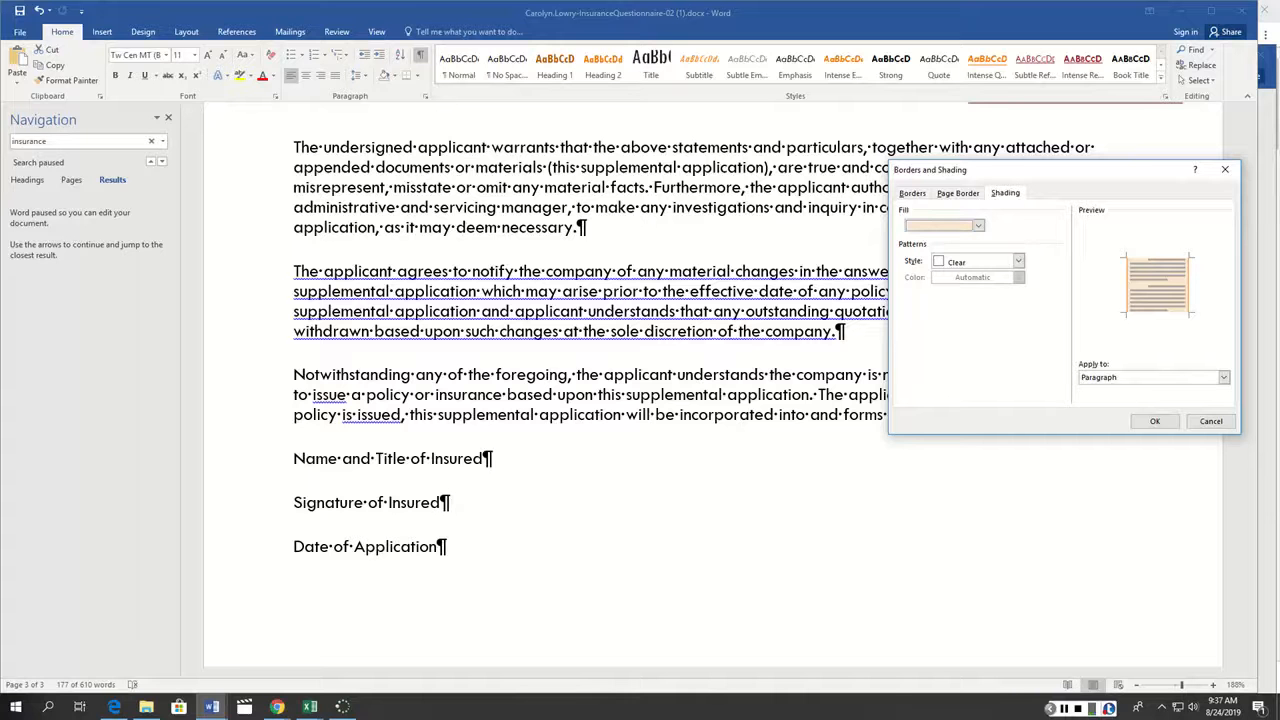
pyautogui.click(1154, 421)
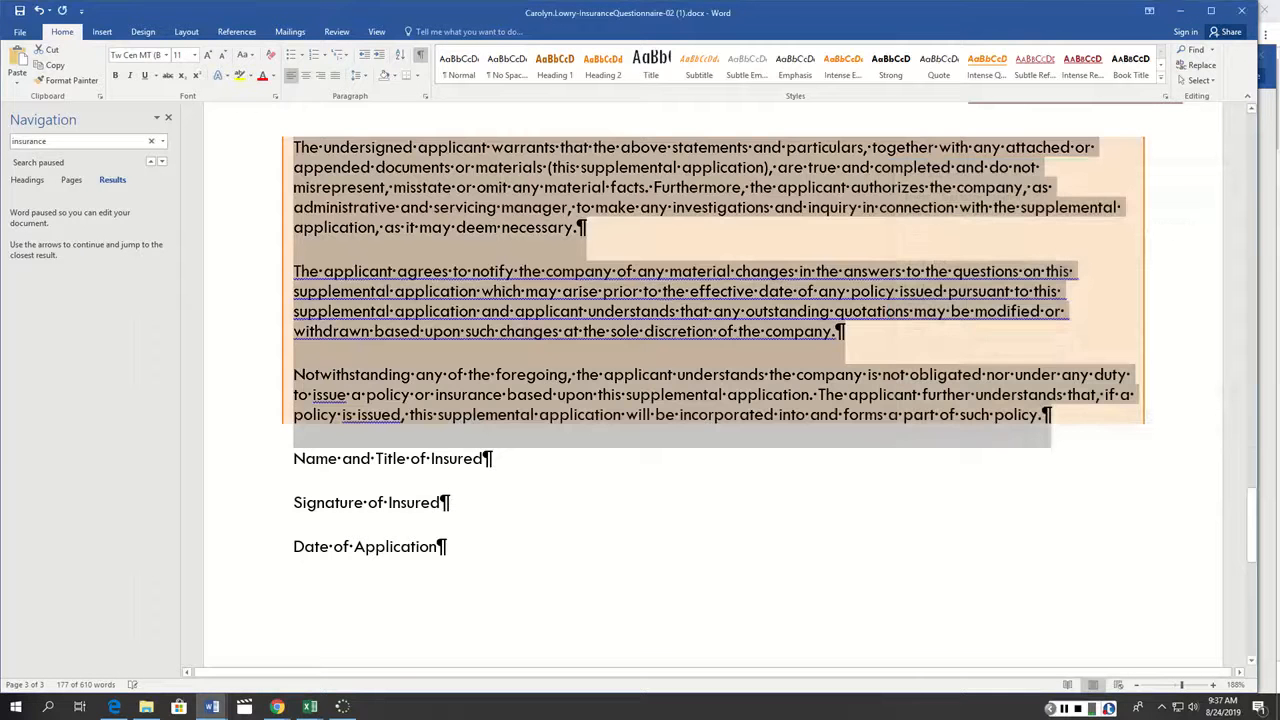
pyautogui.click(958, 483)
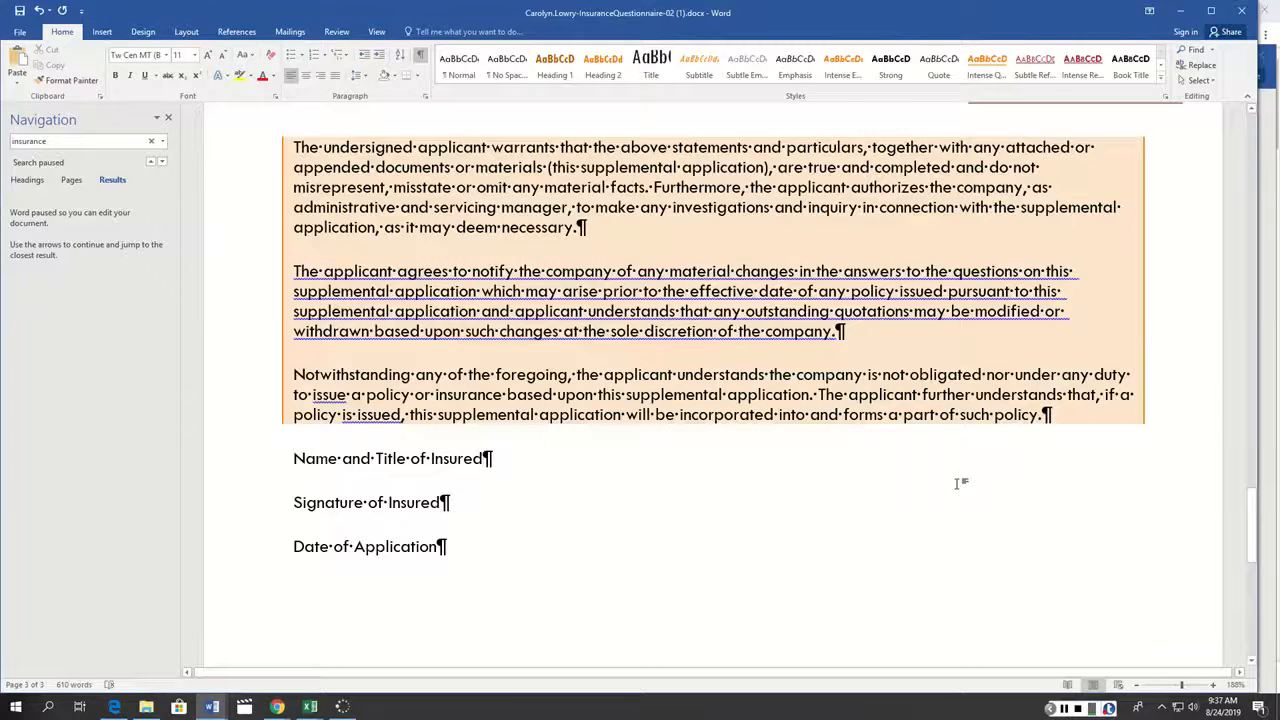
# Review the "Insurance Application Disclaimer" heading, the bordered and shaded paragraphs, and the signature lines at the document's end
pyautogui.scroll(3, 958, 483)
pyautogui.scroll(2, 958, 483)
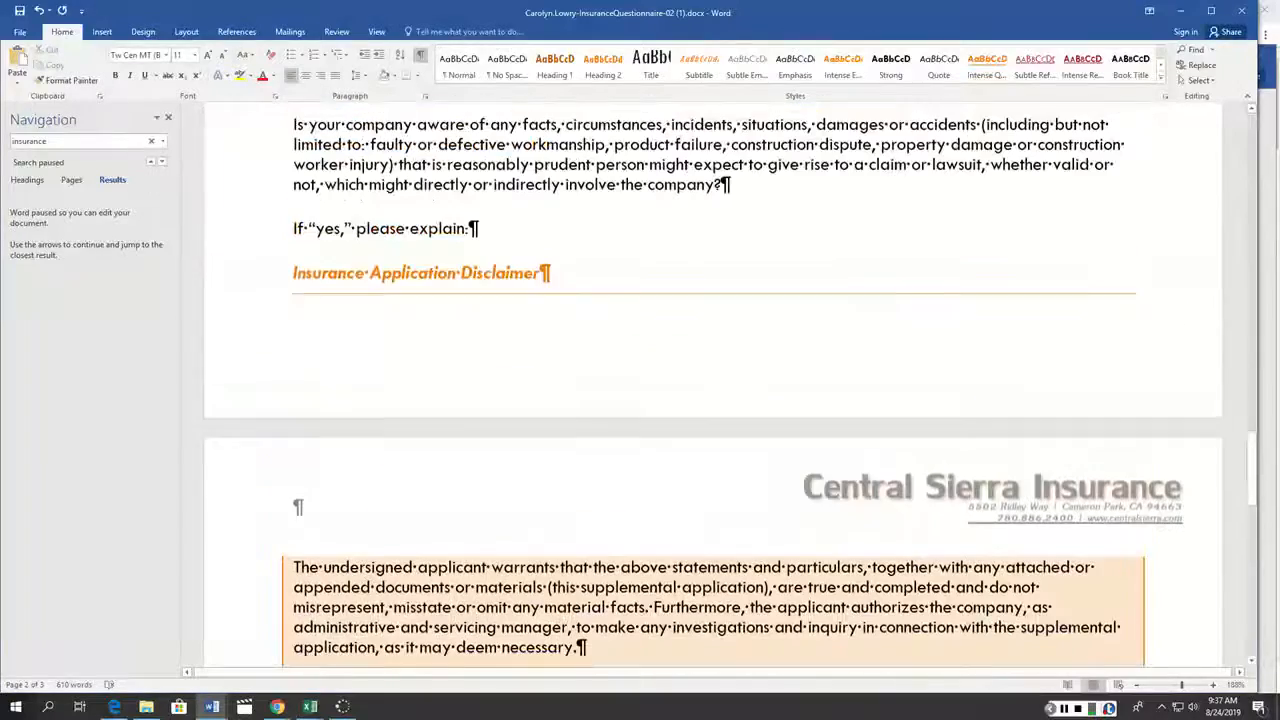
pyautogui.scroll(-5, 958, 483)
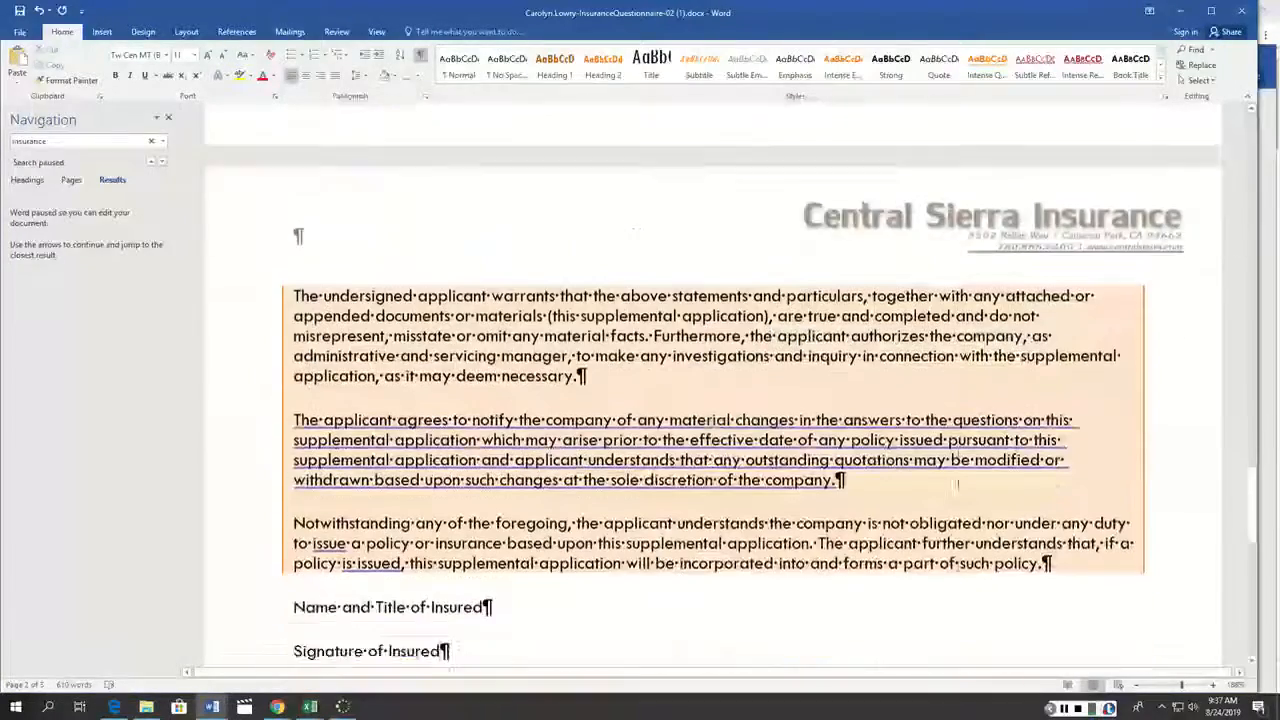
pyautogui.scroll(-3, 958, 483)
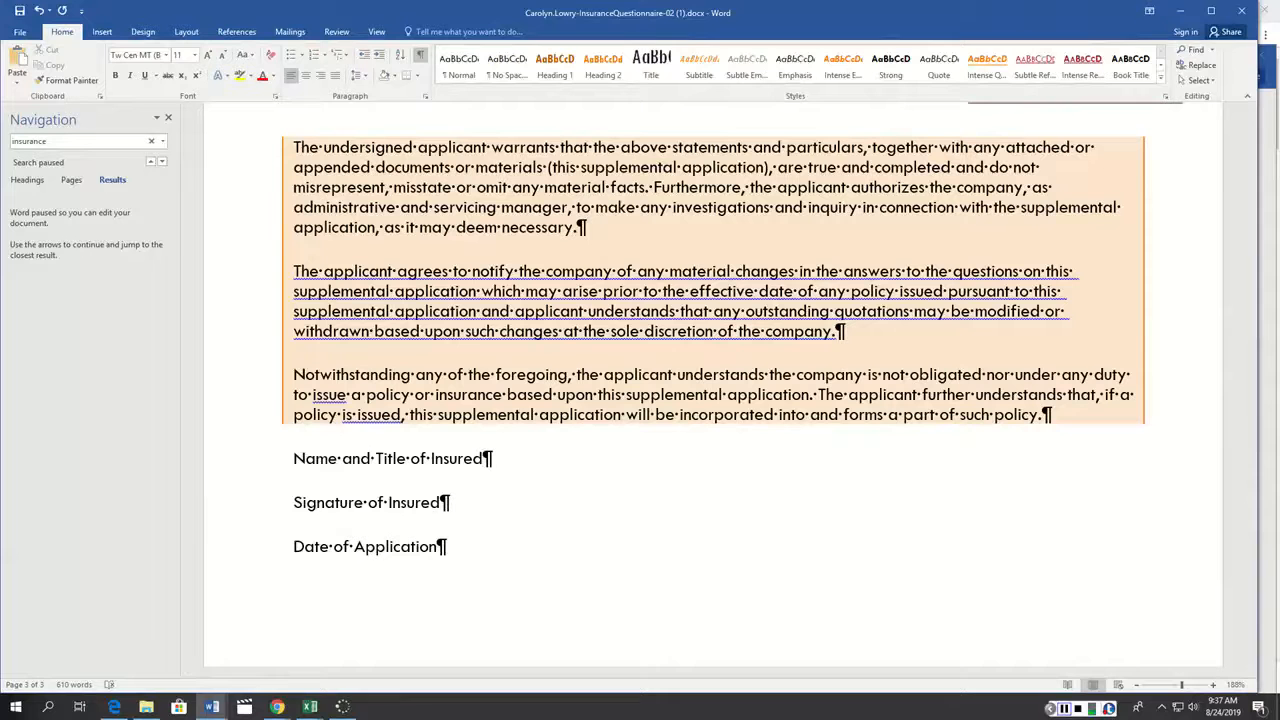
pyautogui.click(1064, 708)
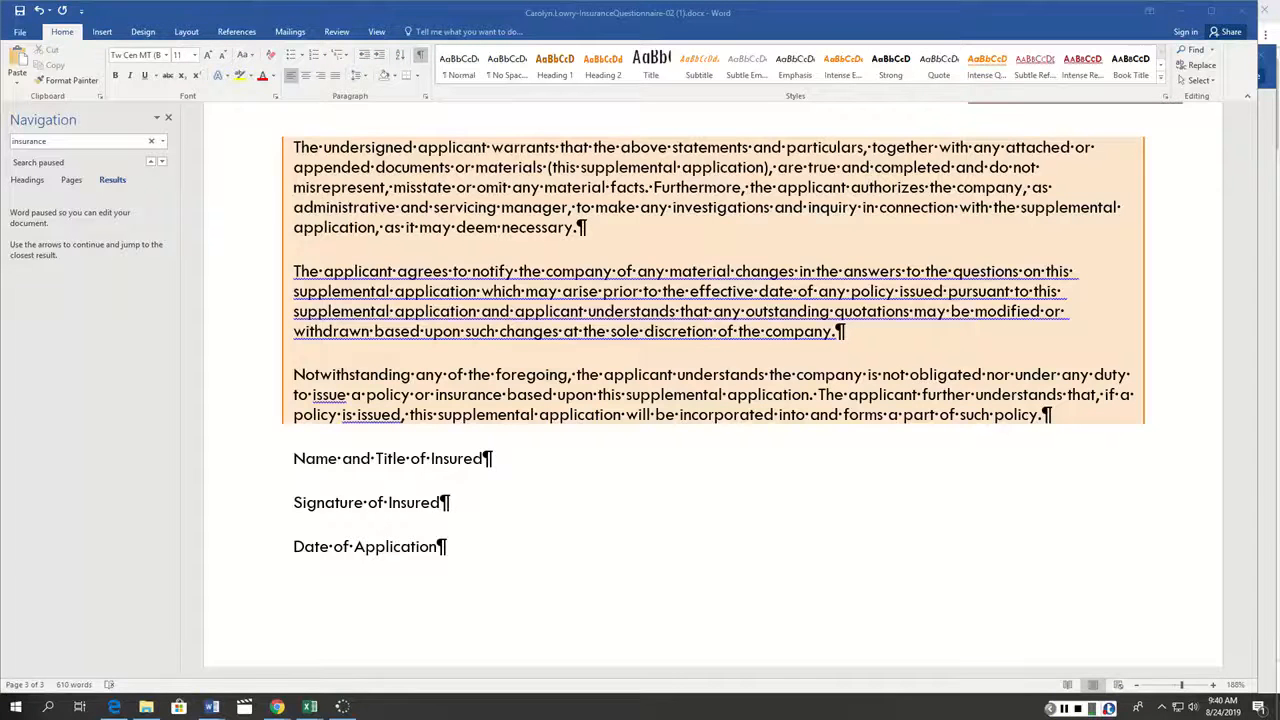
pyautogui.scroll(1, 719, 390)
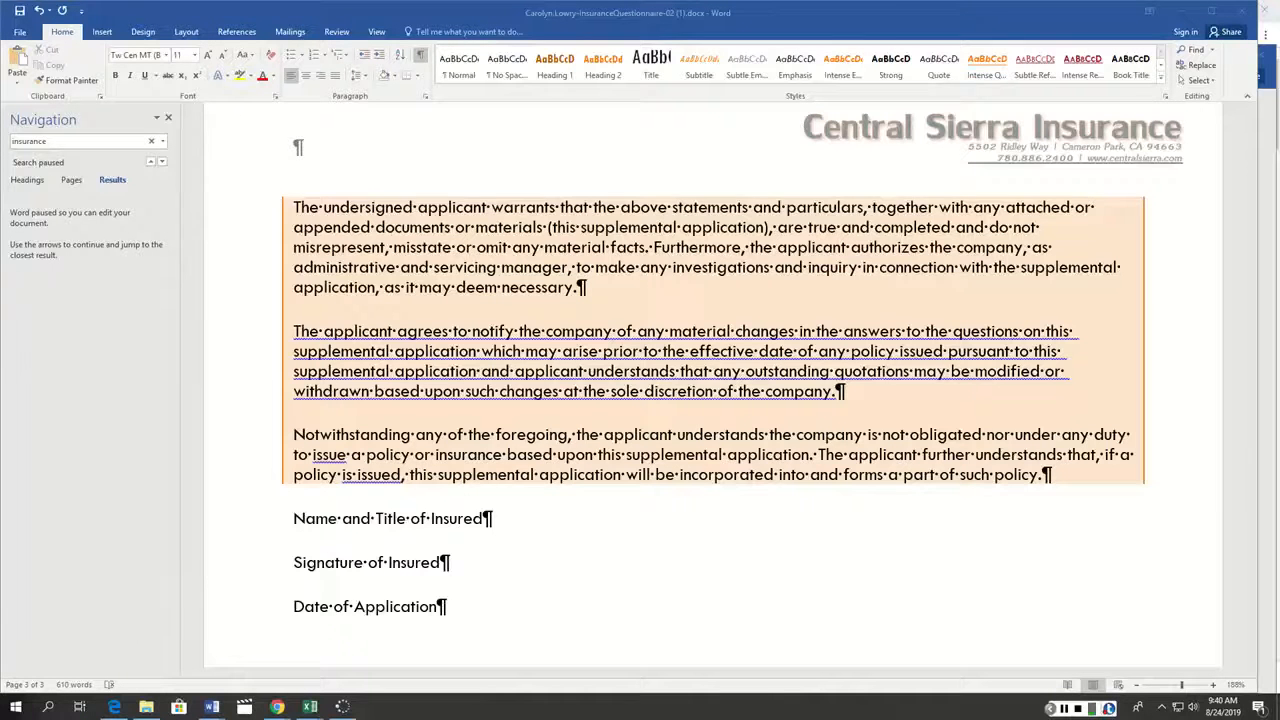
pyautogui.scroll(10, 712, 390)
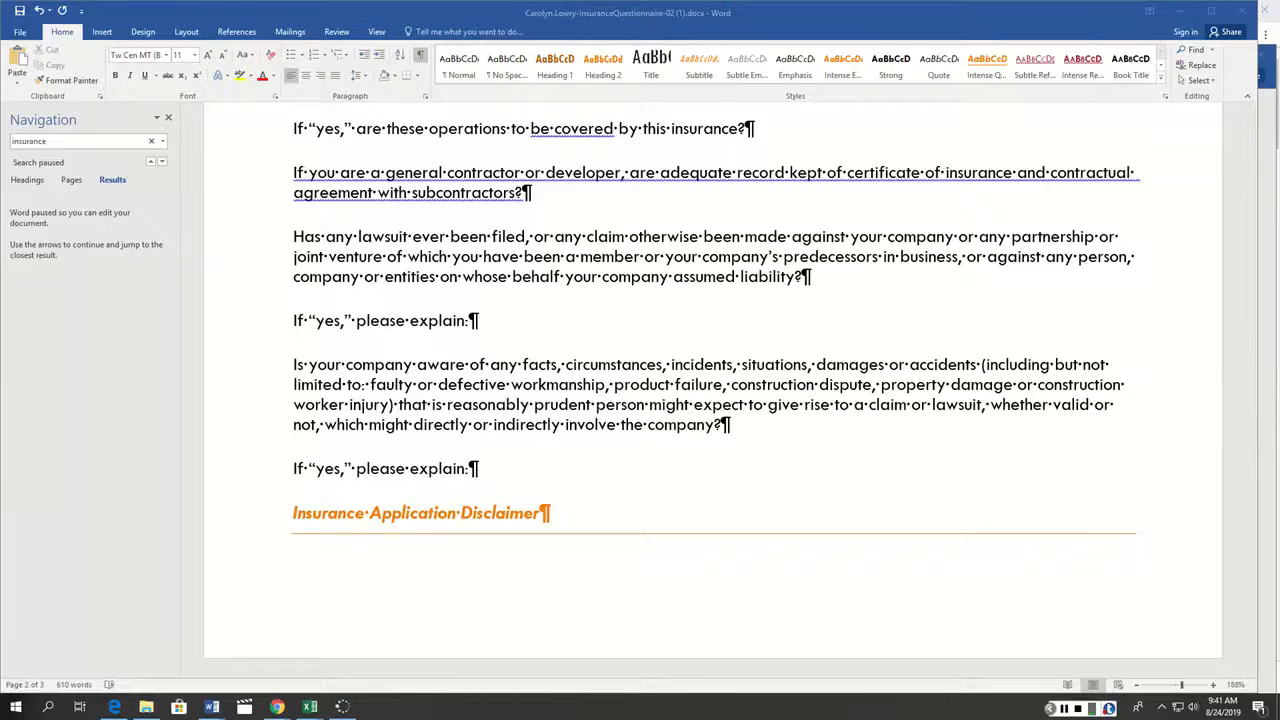
pyautogui.scroll(-1, 712, 380)
pyautogui.scroll(1, 712, 380)
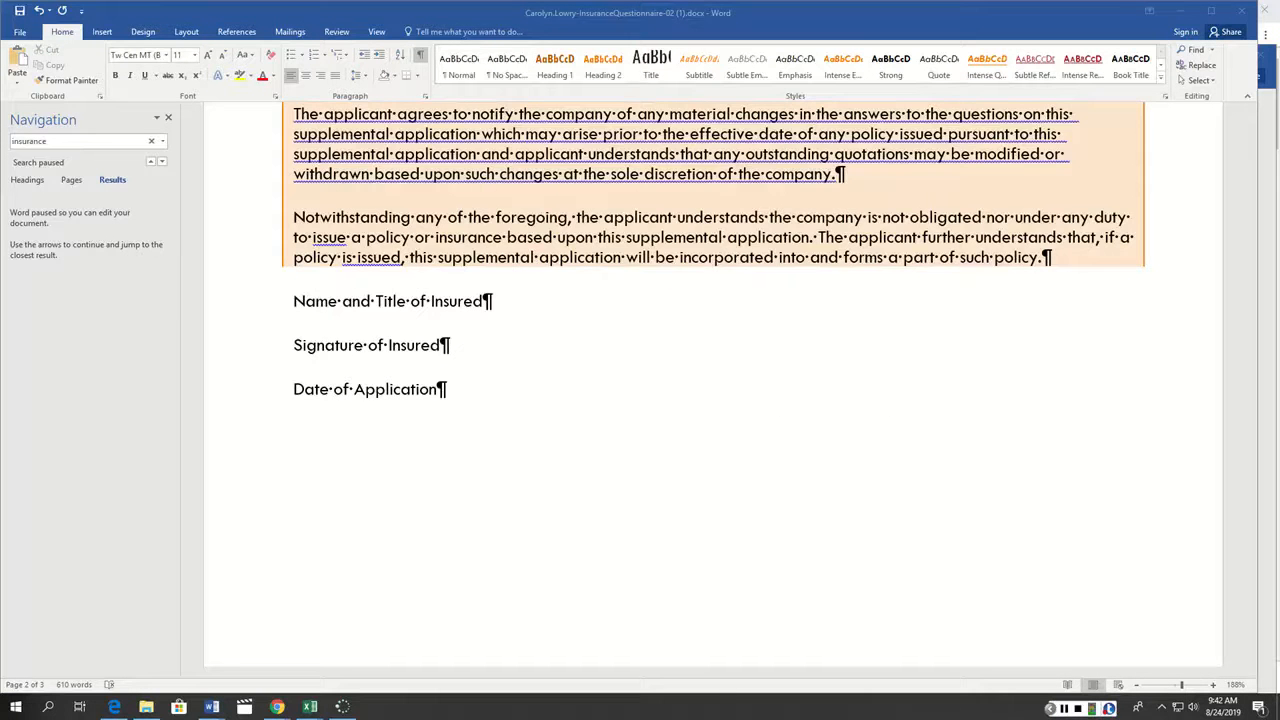
pyautogui.scroll(15, 713, 380)
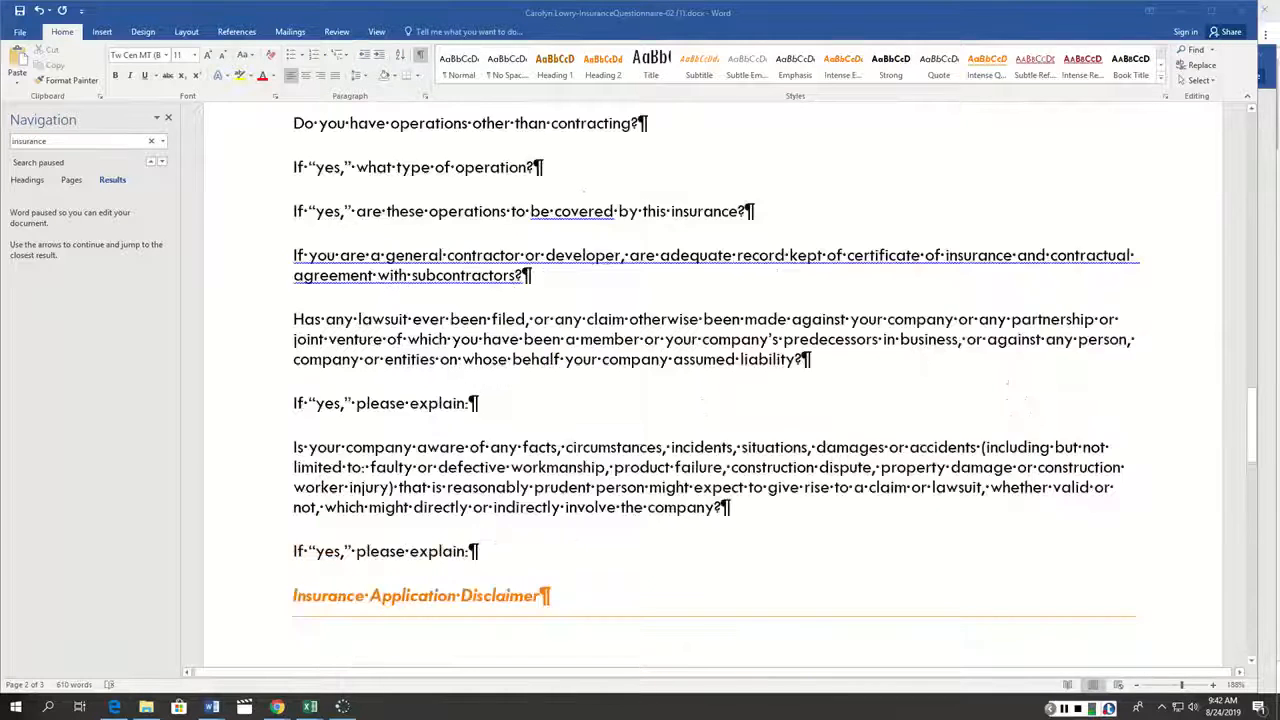
pyautogui.scroll(-15, 713, 380)
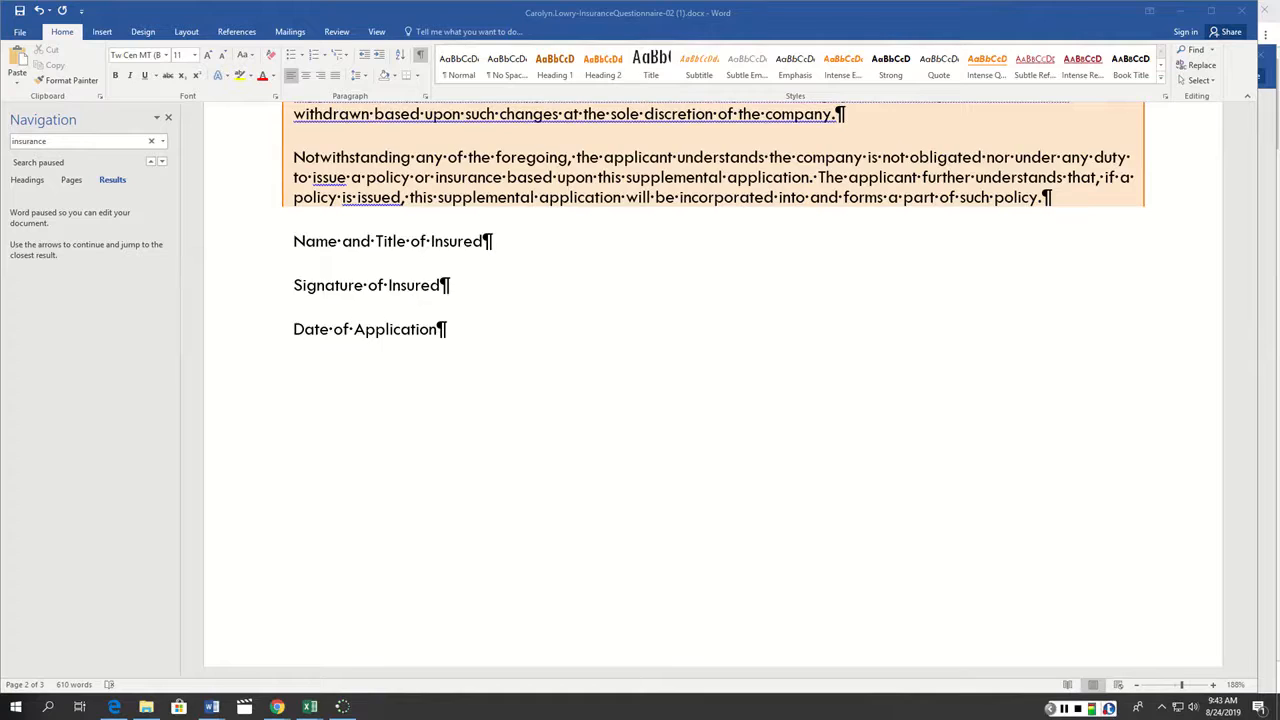
pyautogui.scroll(8, 712, 384)
pyautogui.scroll(-4, 712, 384)
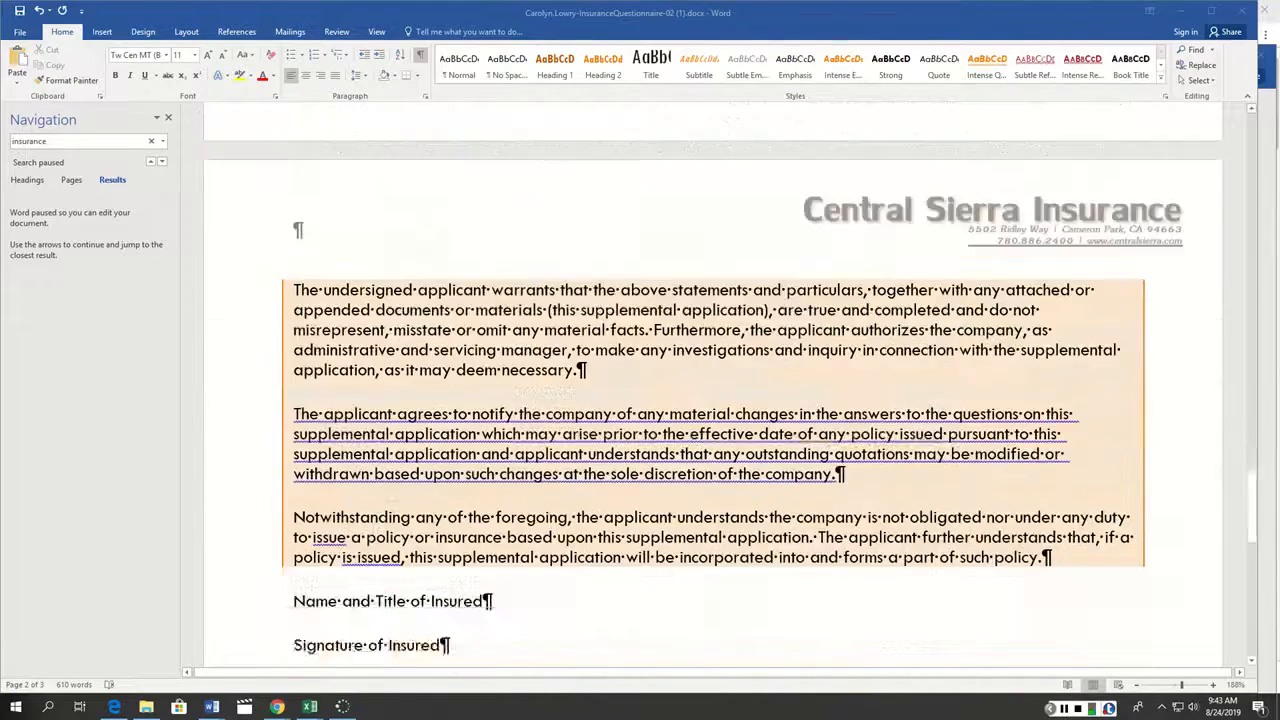
# Set the three signature lines, from "Name and Title of Insured" through "Date of Application", to 12 pt spacing before and single line spacing
pyautogui.scroll(-4, 712, 384)
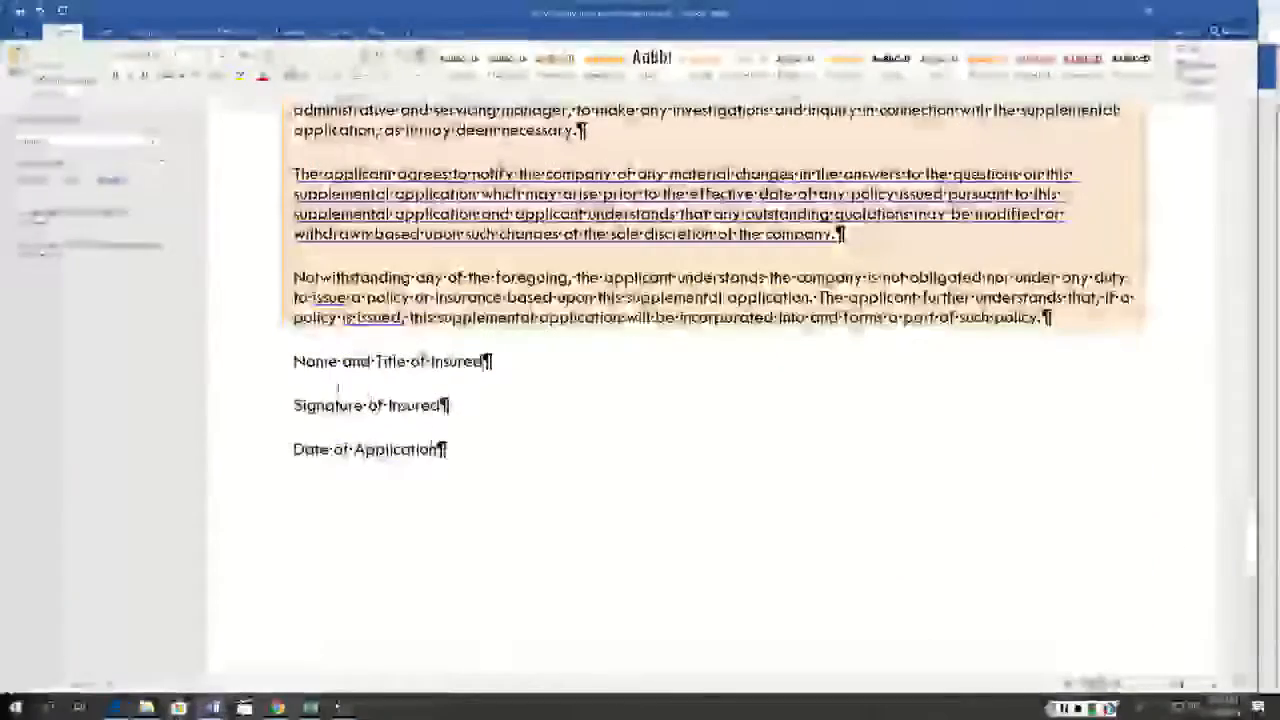
pyautogui.moveTo(444, 450); pyautogui.dragTo(302, 362)
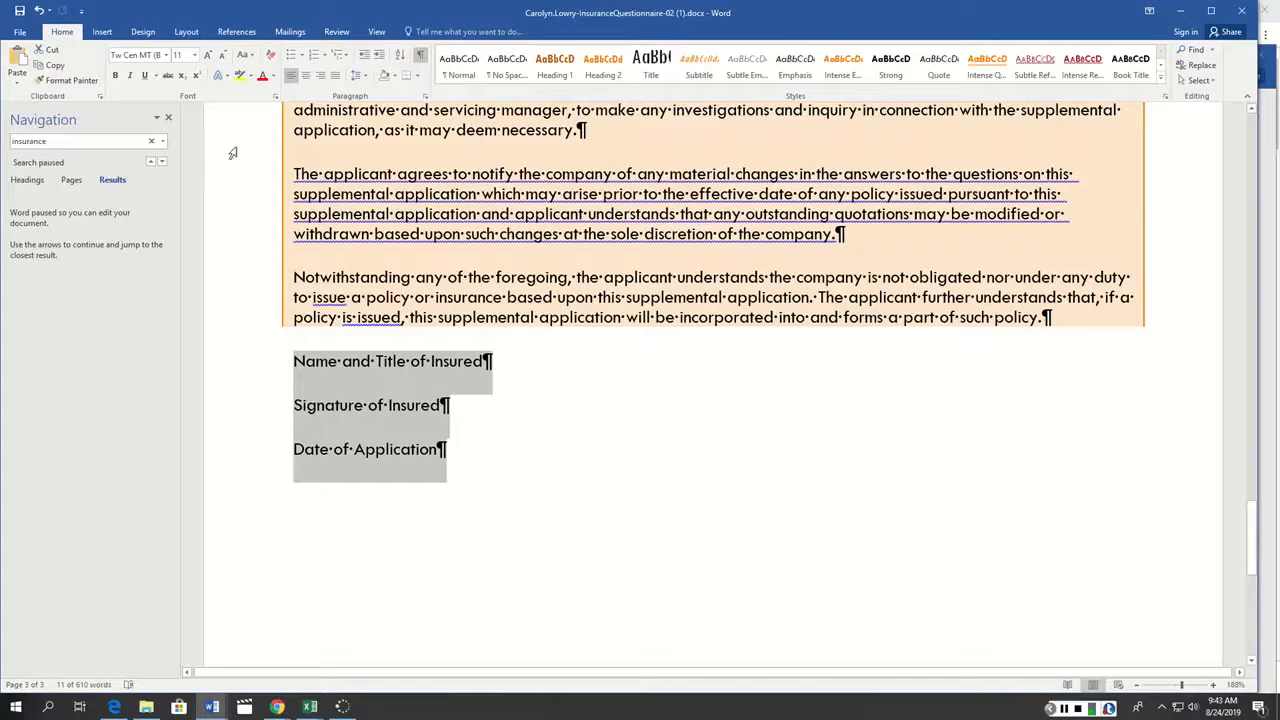
pyautogui.click(426, 97)
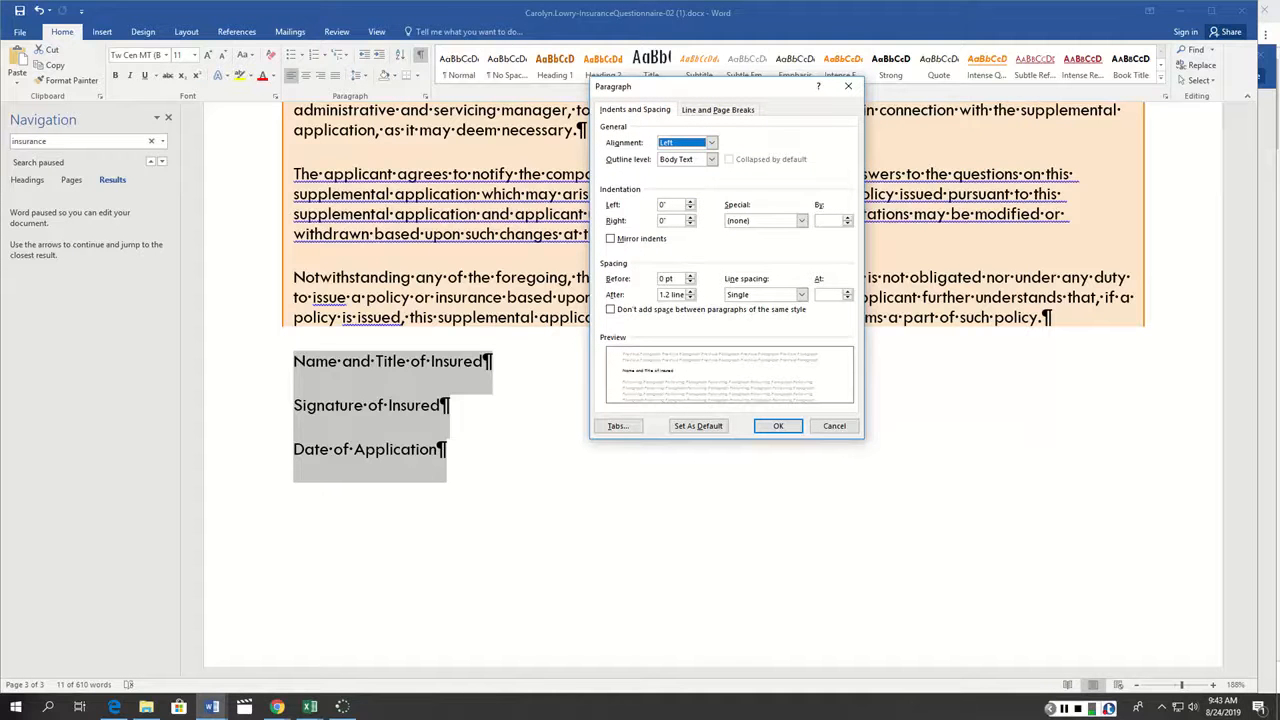
pyautogui.moveTo(675, 281); pyautogui.dragTo(659, 279)
pyautogui.write('12')
pyautogui.click(801, 294)
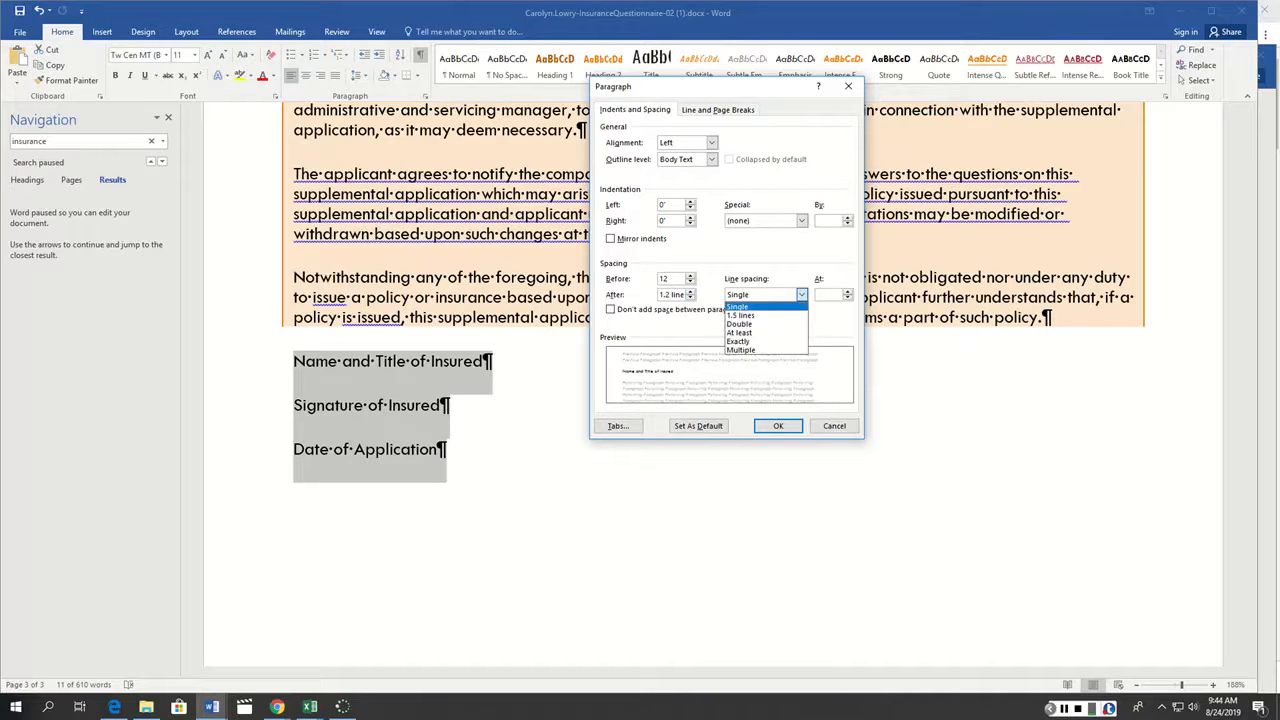
pyautogui.click(740, 307)
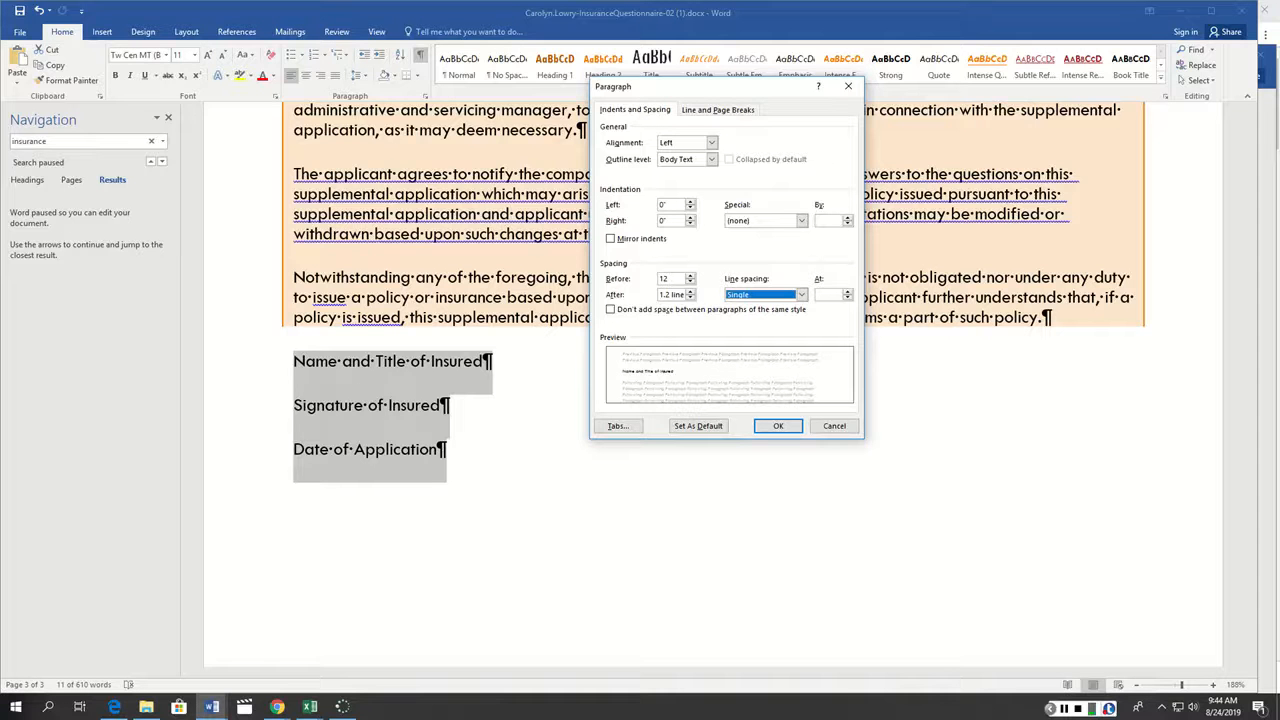
# Add a right-aligned tab stop at 7" with the solid underline leader (4) to the three signature lines
pyautogui.click(618, 426)
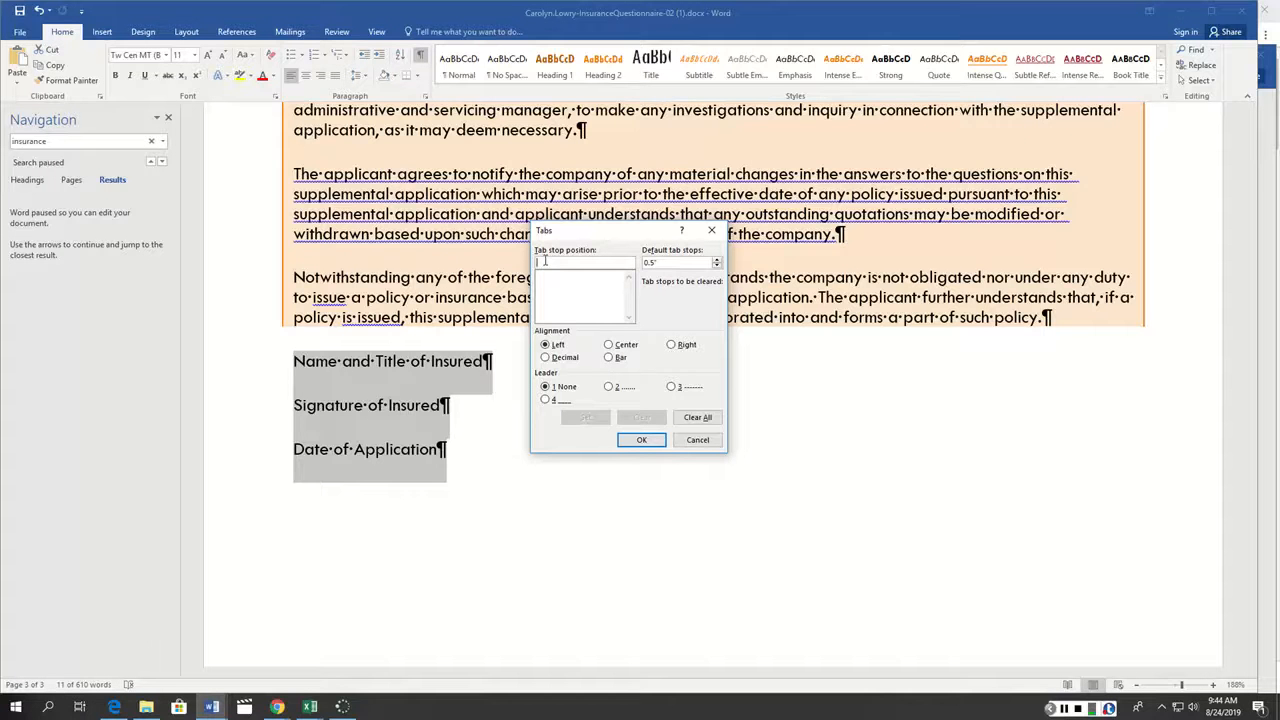
pyautogui.write('7')
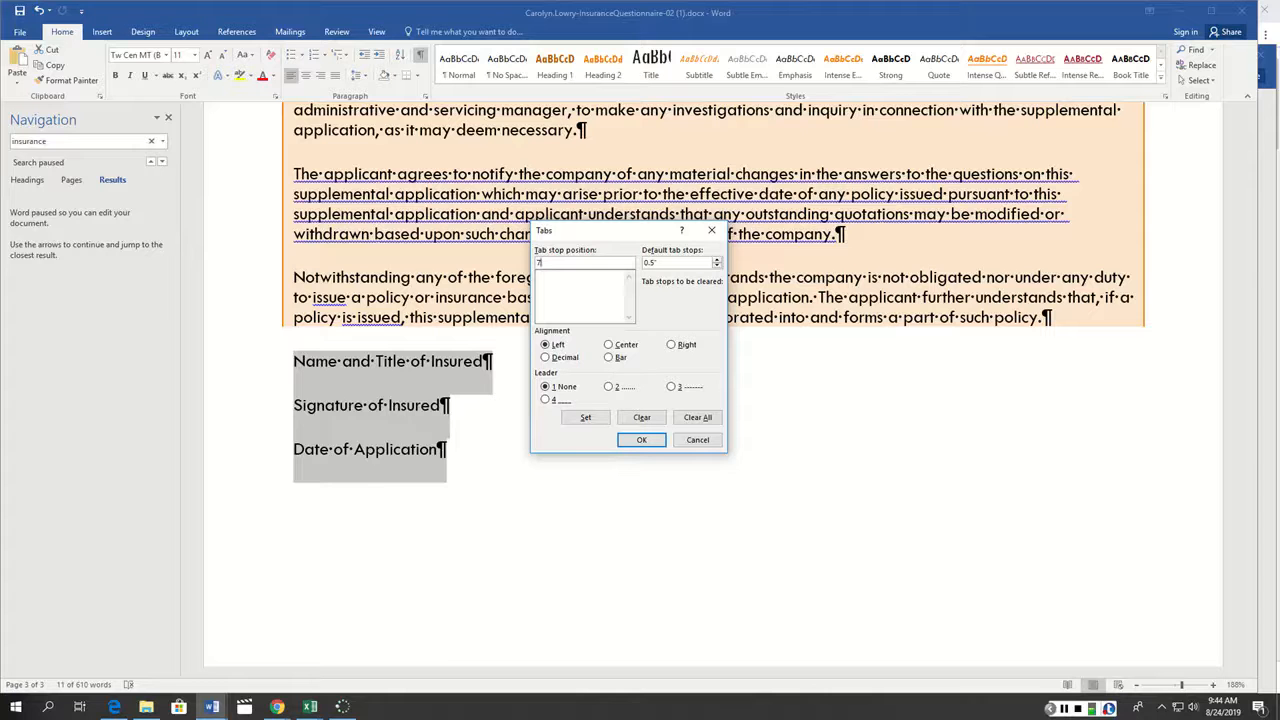
pyautogui.hotkey('alt', 'r')
pyautogui.hotkey('alt', '4')
pyautogui.click(585, 417)
pyautogui.click(641, 440)
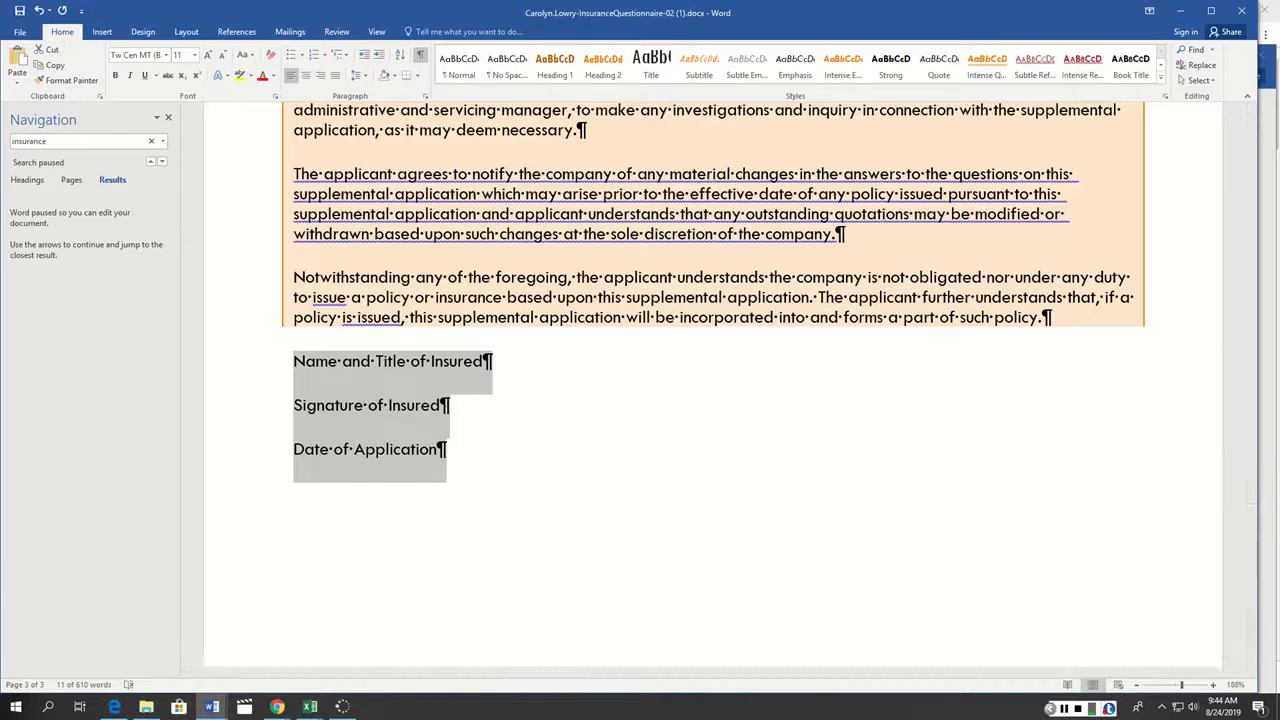
pyautogui.click(1064, 708)
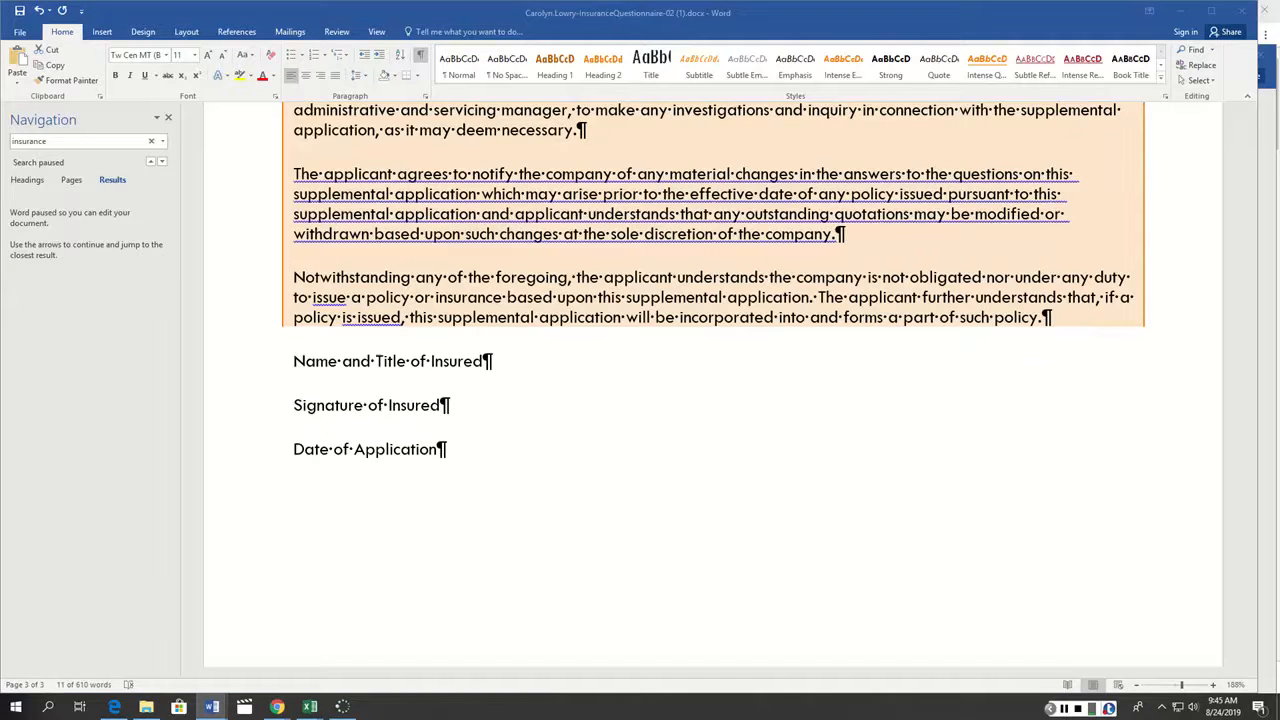
# Insert a leader tab at the end of the "Name and Title of Insured", "Signature of Insured" and "Date of Application" lines
pyautogui.click(490, 361)
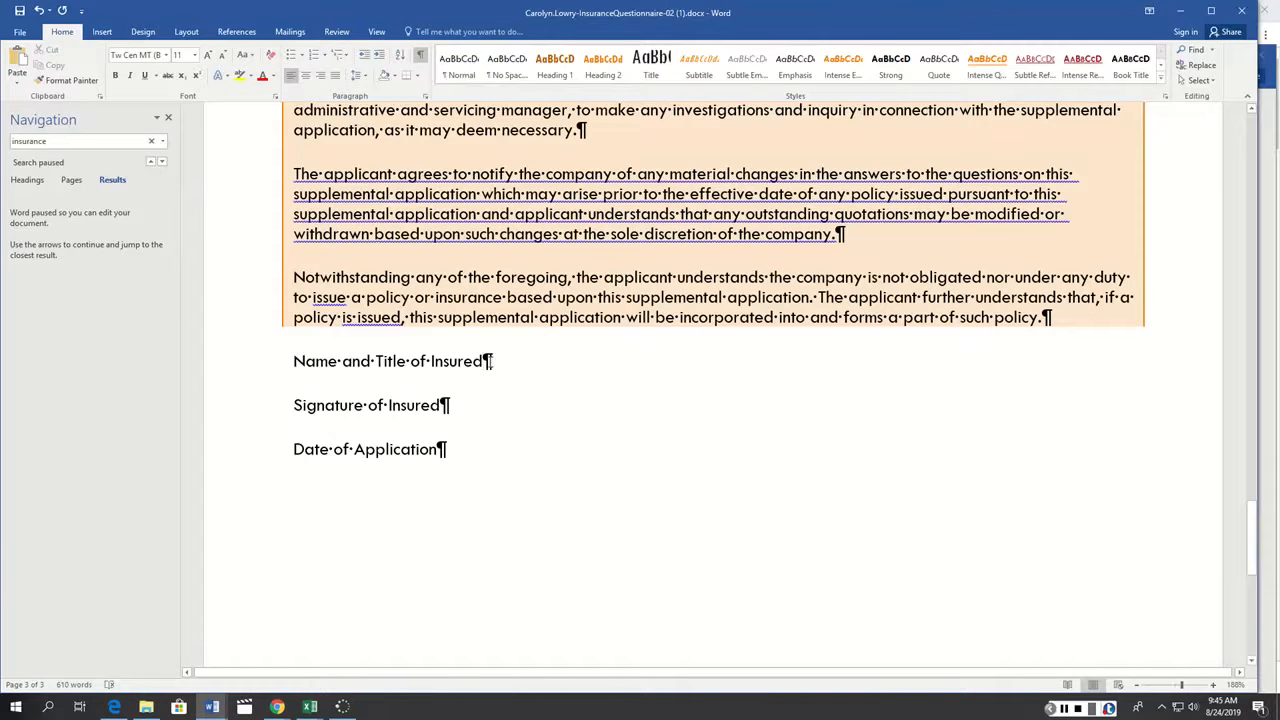
pyautogui.press('Tab')
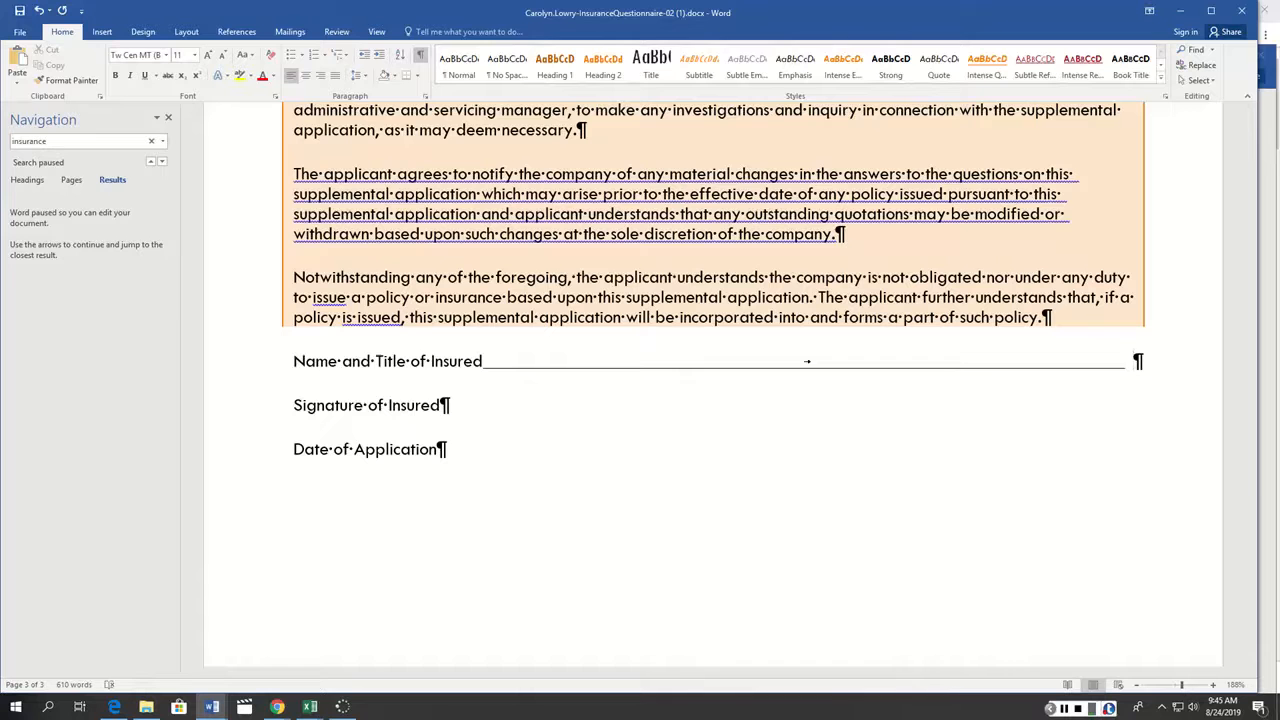
pyautogui.click(445, 405)
pyautogui.press('Tab')
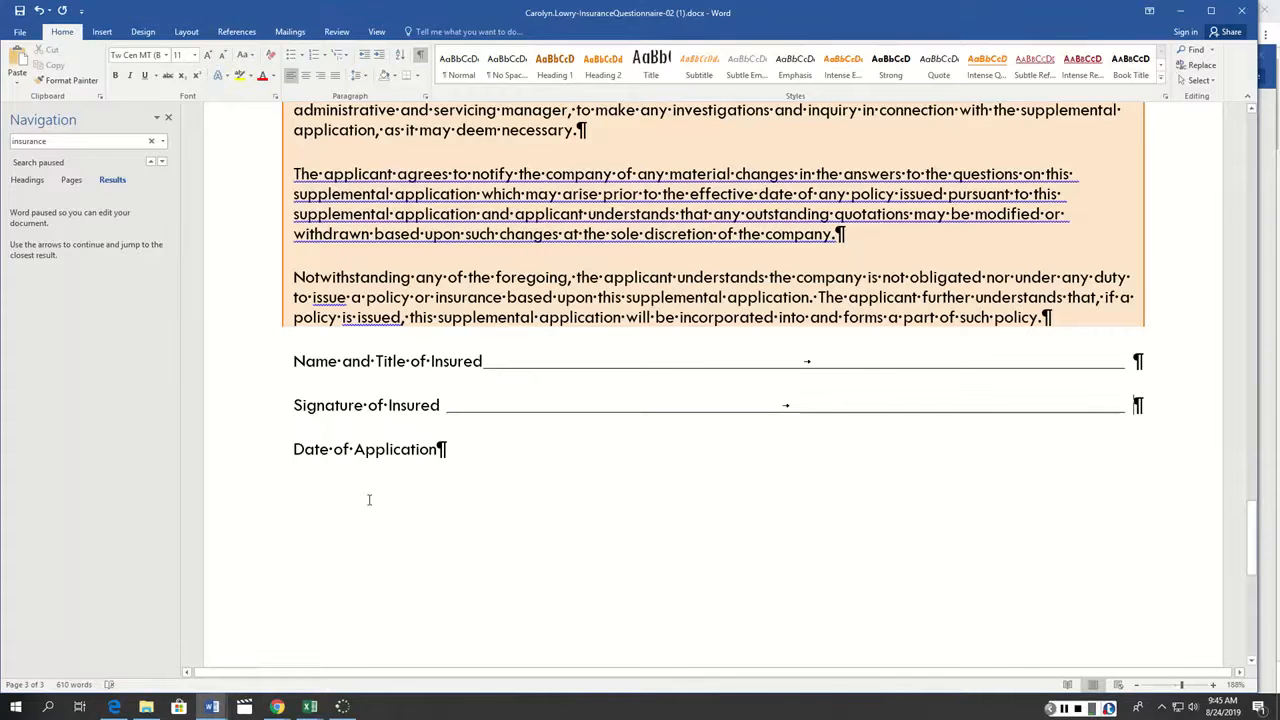
pyautogui.click(436, 489)
pyautogui.press('Tab')
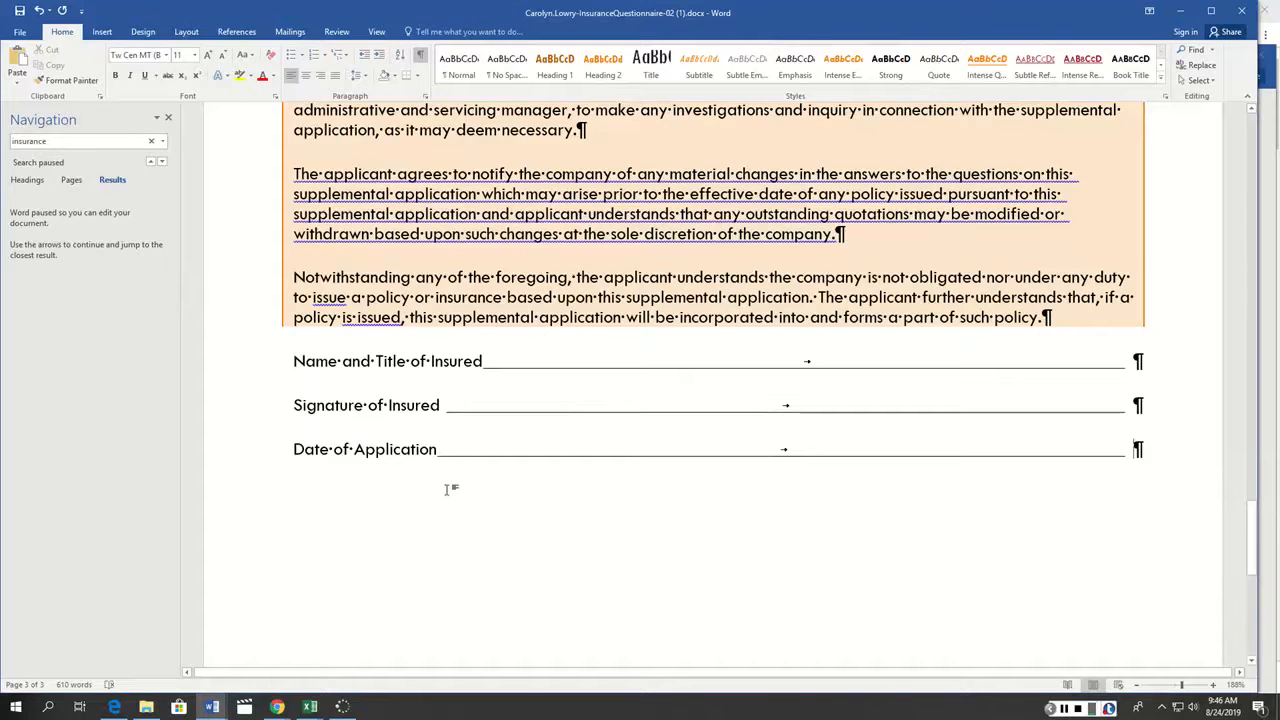
# Select the questionnaire lines from "Applicant:" through the "If 'yes,' please explain:" line below the dam/levees question
pyautogui.scroll(10, 447, 489)
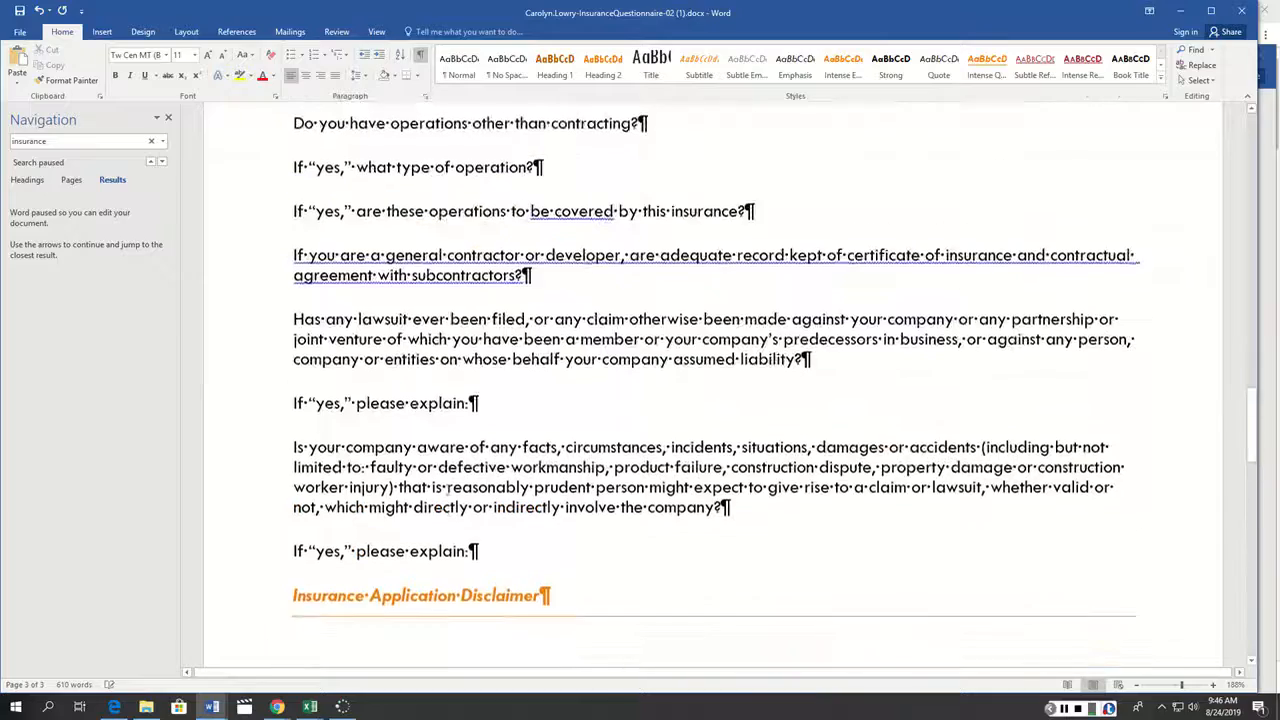
pyautogui.scroll(12, 447, 489)
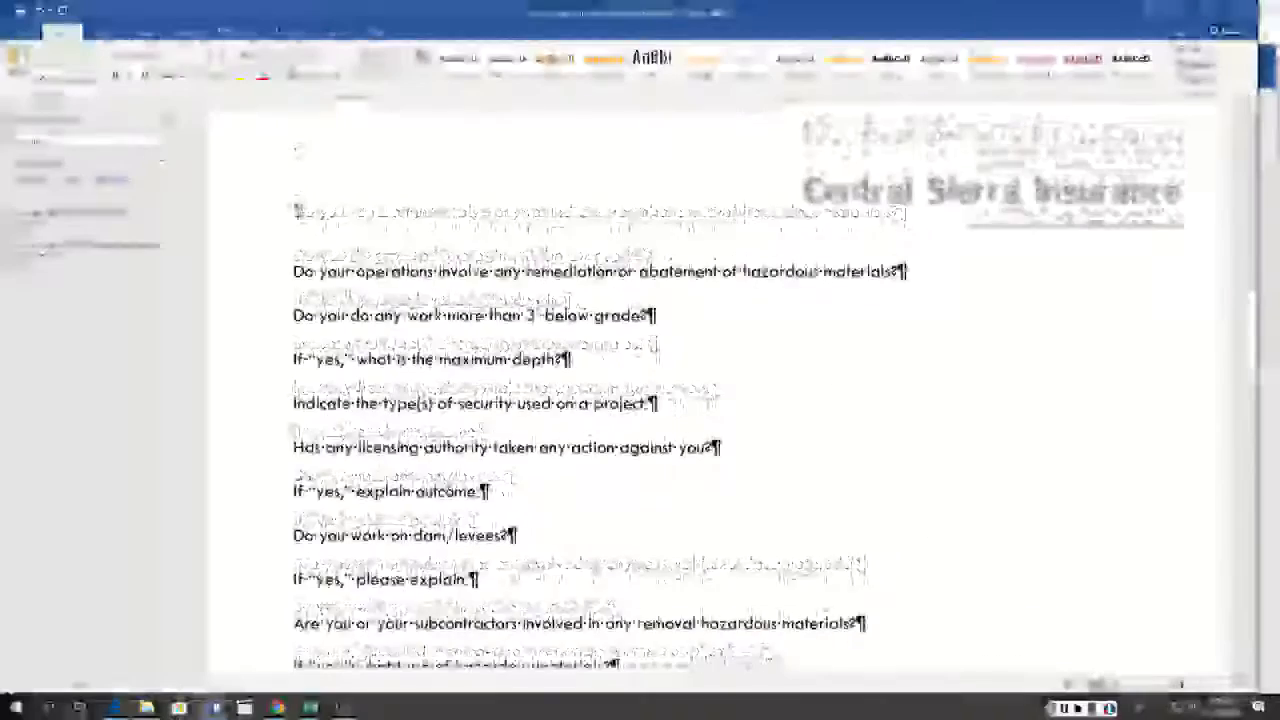
pyautogui.scroll(12, 445, 487)
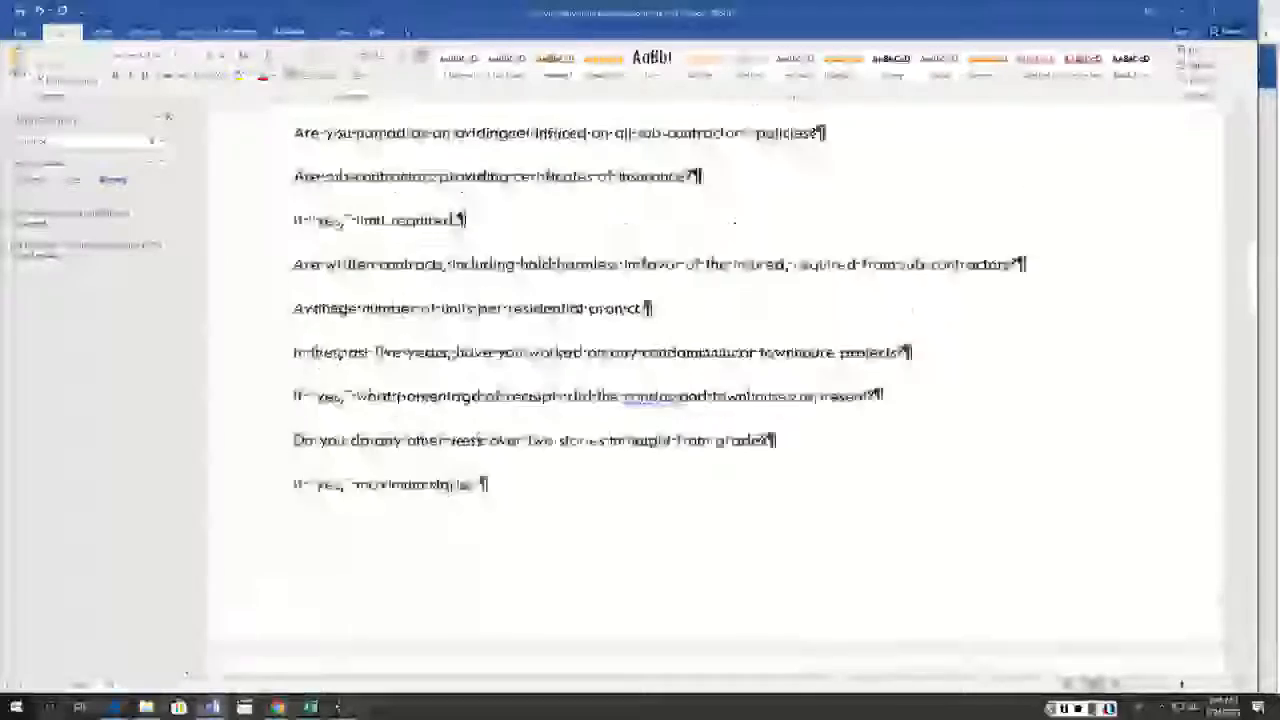
pyautogui.scroll(9, 448, 489)
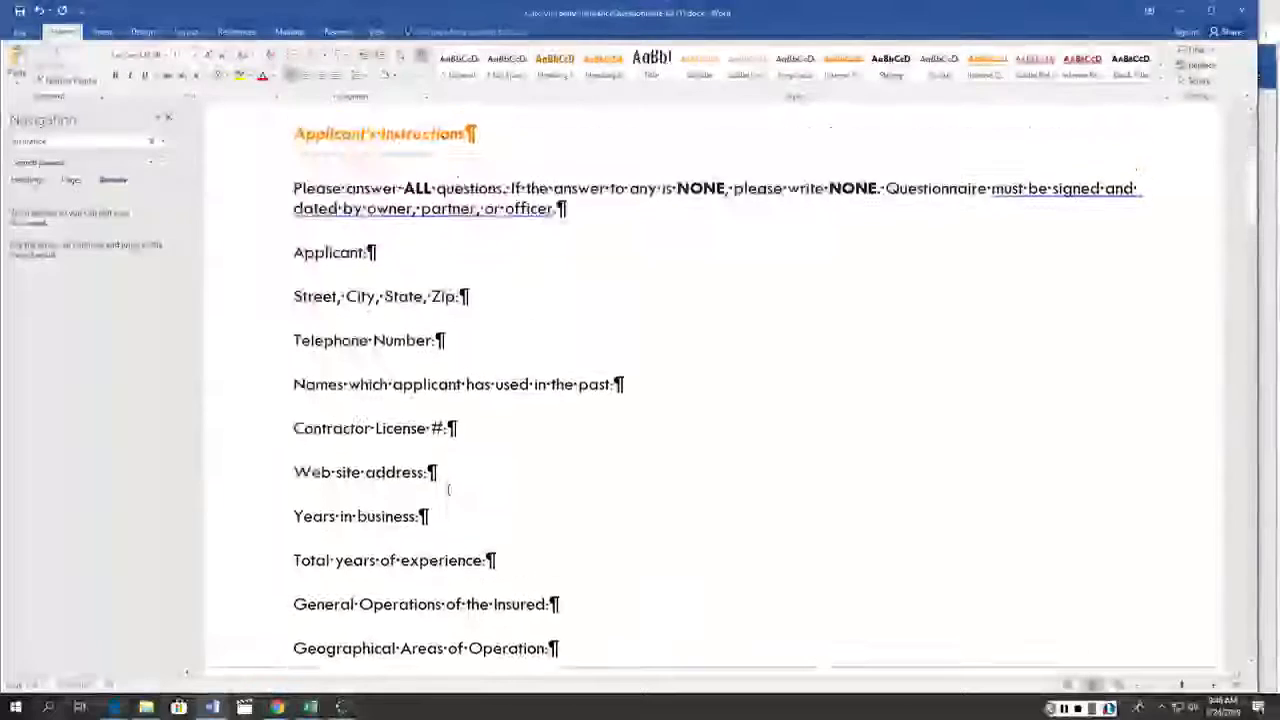
pyautogui.scroll(-3, 442, 362)
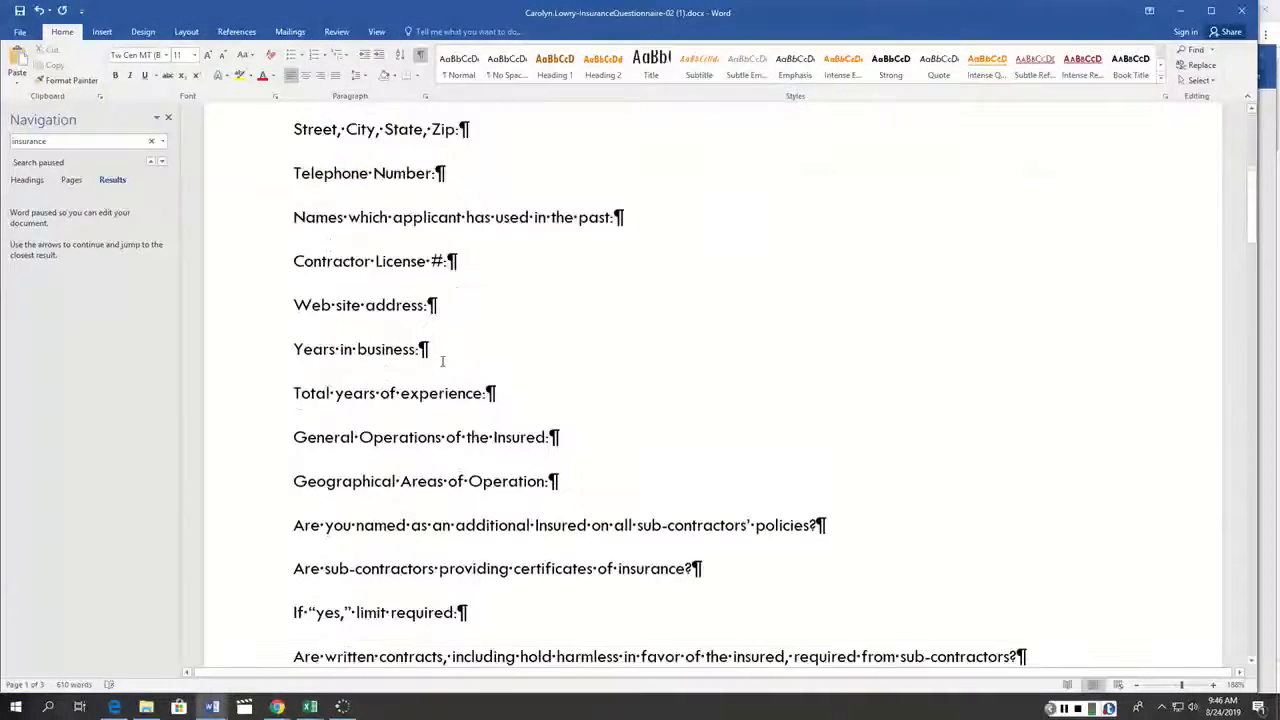
pyautogui.scroll(-6, 442, 362)
pyautogui.scroll(-4, 442, 362)
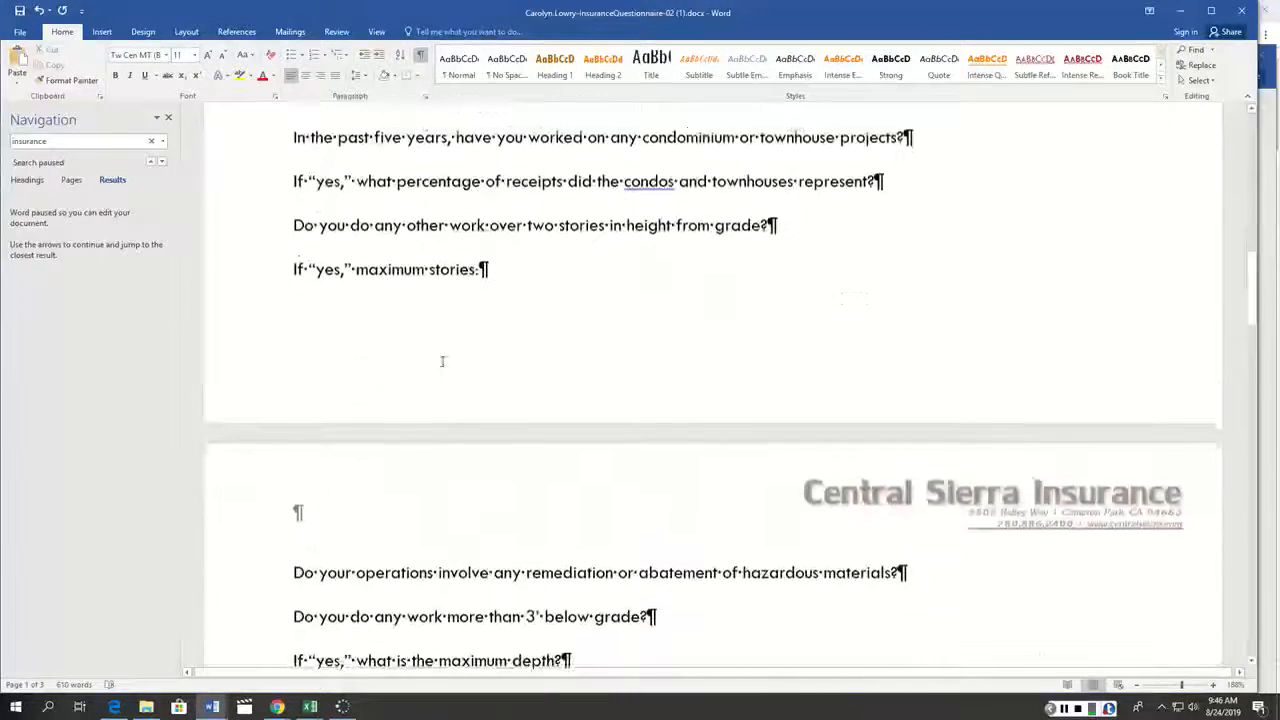
pyautogui.scroll(-8, 442, 362)
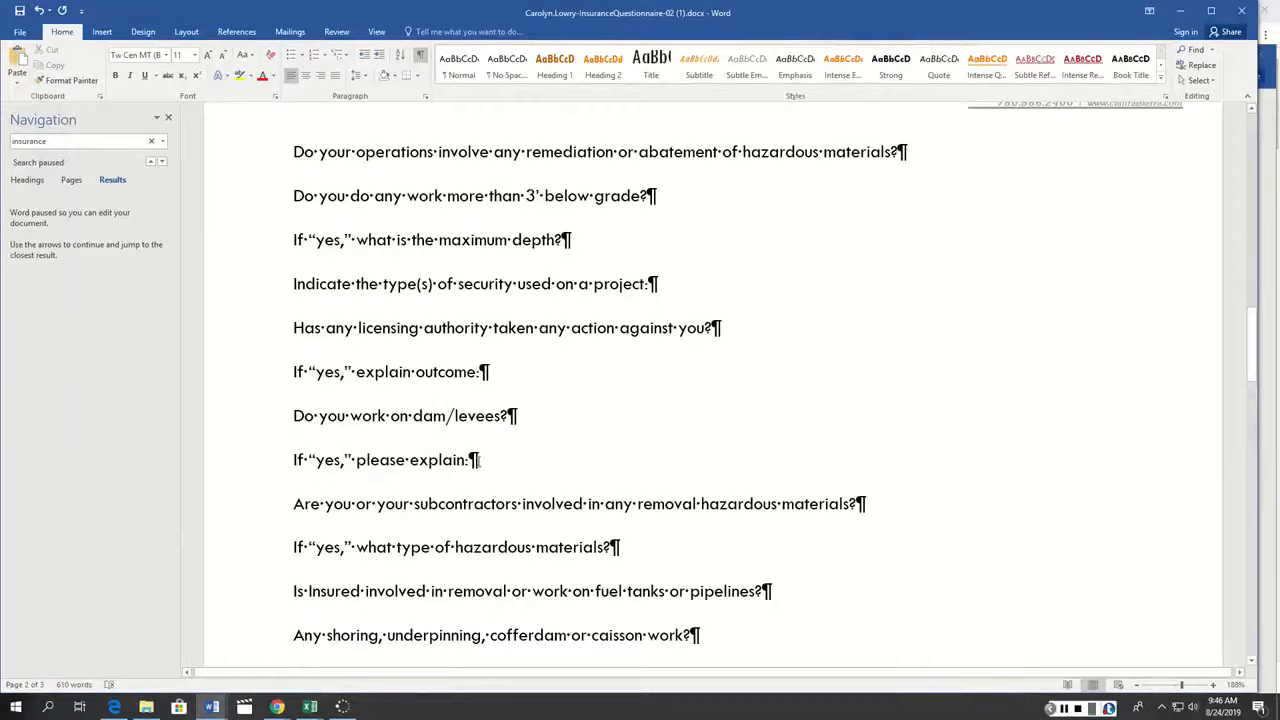
pyautogui.moveTo(494, 464); pyautogui.dragTo(271, 326)
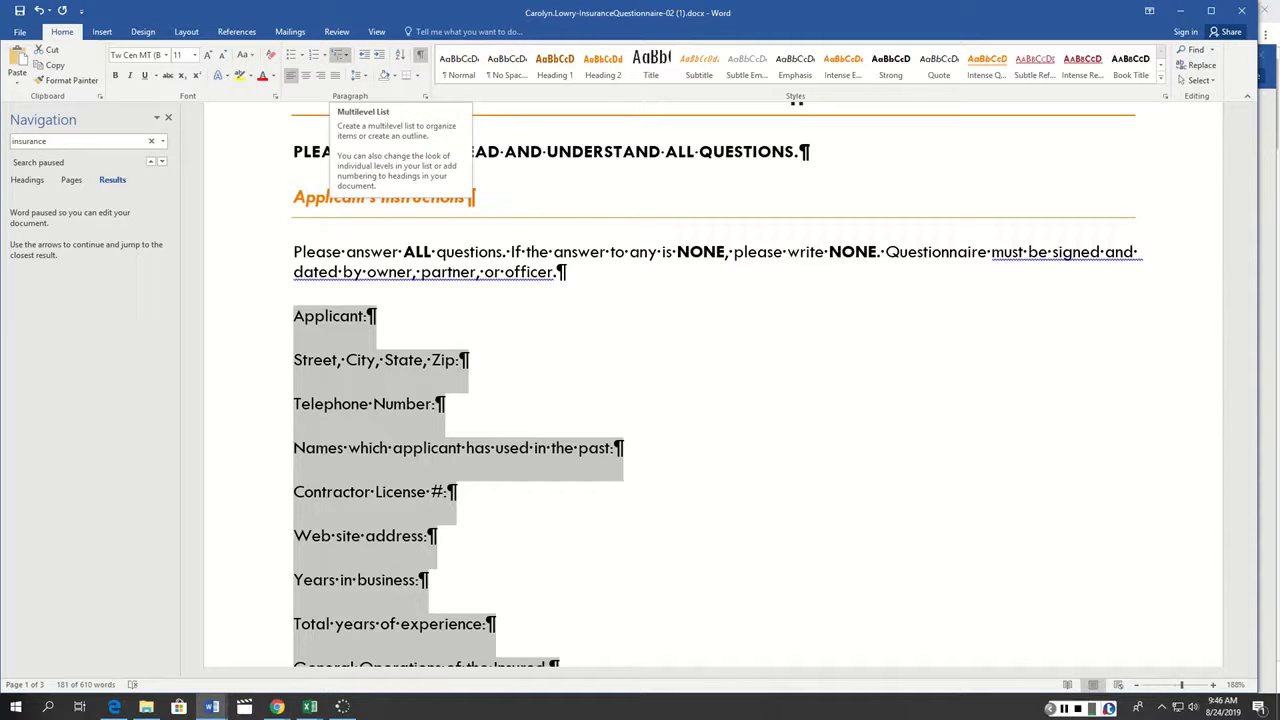
pyautogui.click(340, 54)
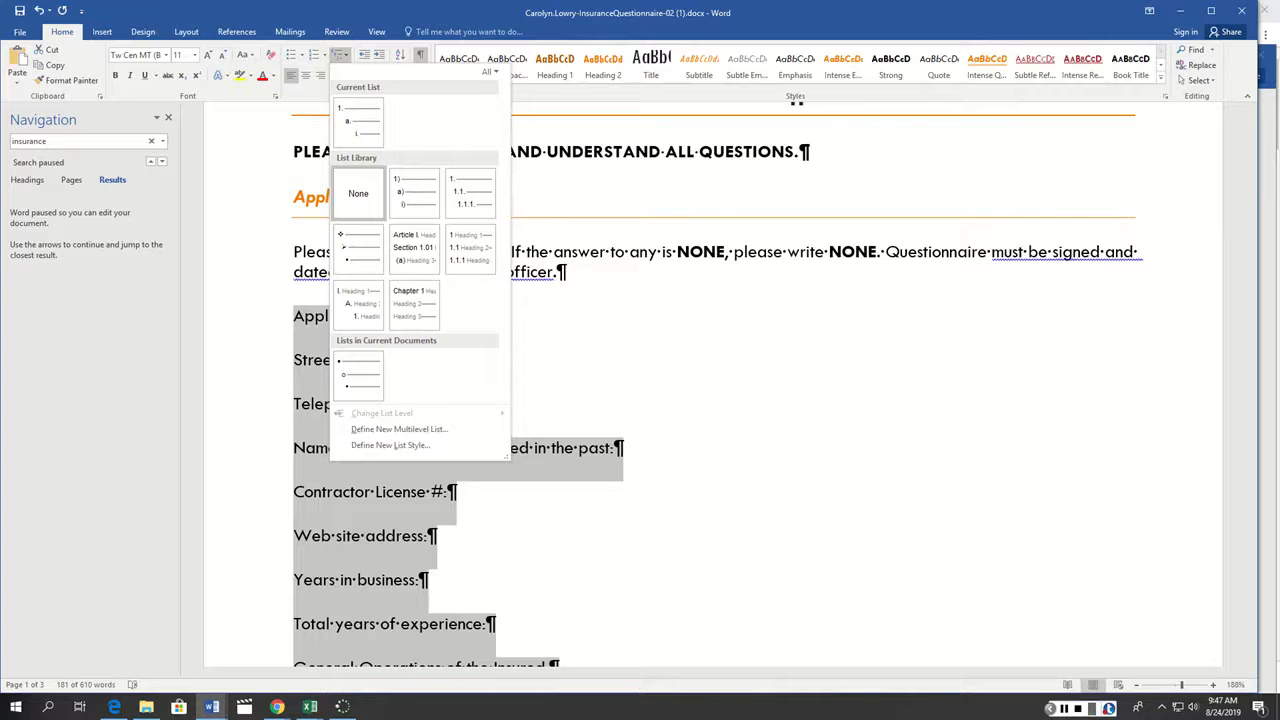
pyautogui.click(428, 195)
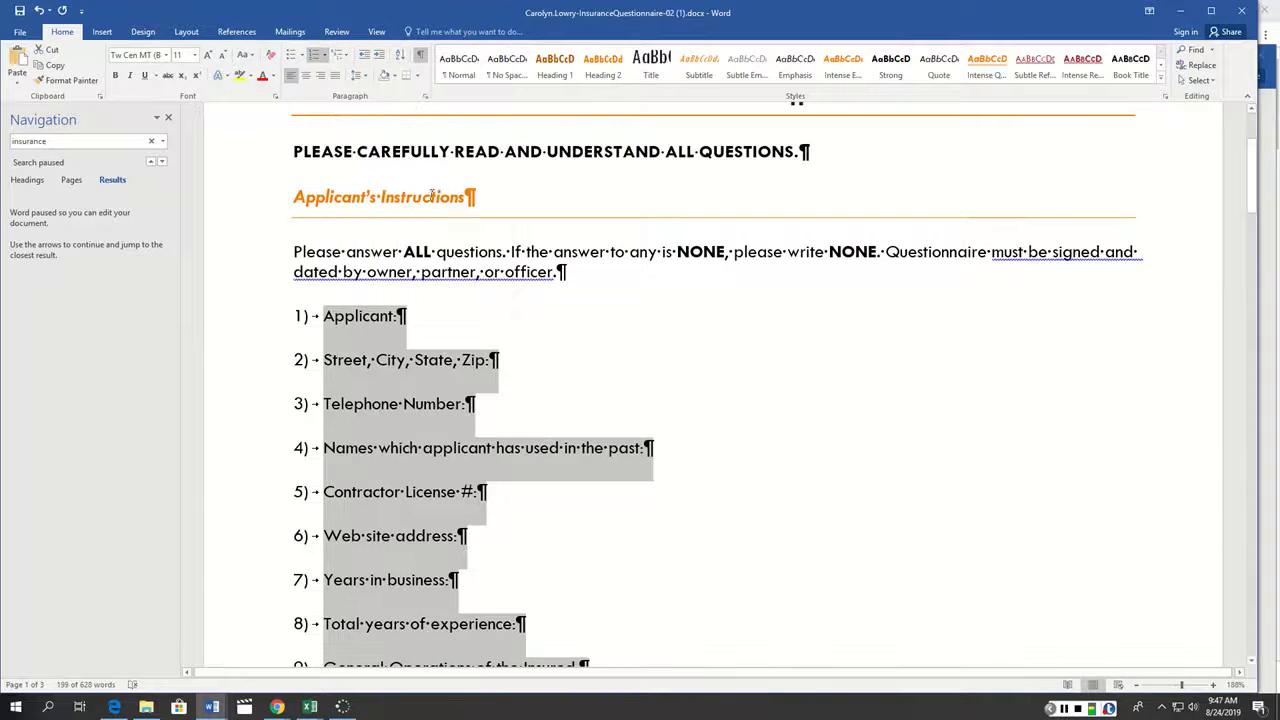
pyautogui.click(1064, 708)
pyautogui.hotkey('ctrl', 'z')
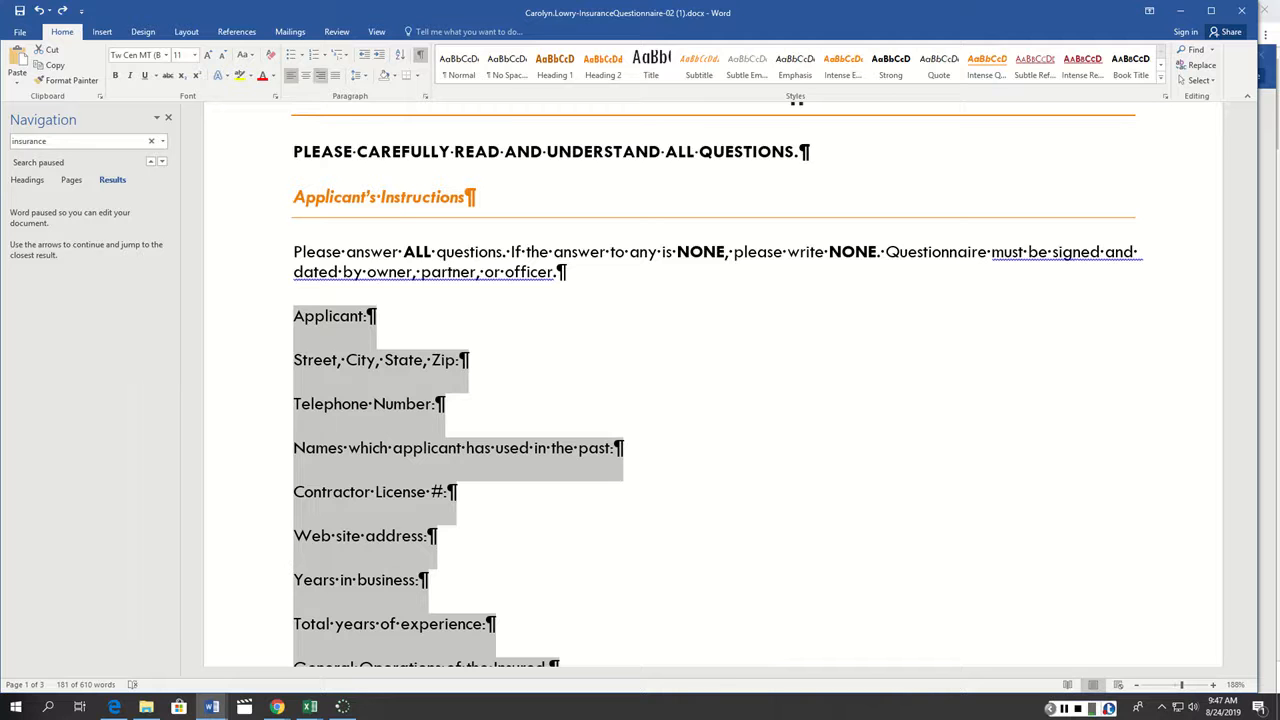
# Number the selected lines with the 1), a), i) multilevel list, setting first-level text position and additional indent for each level to 0.3"
pyautogui.click(340, 55)
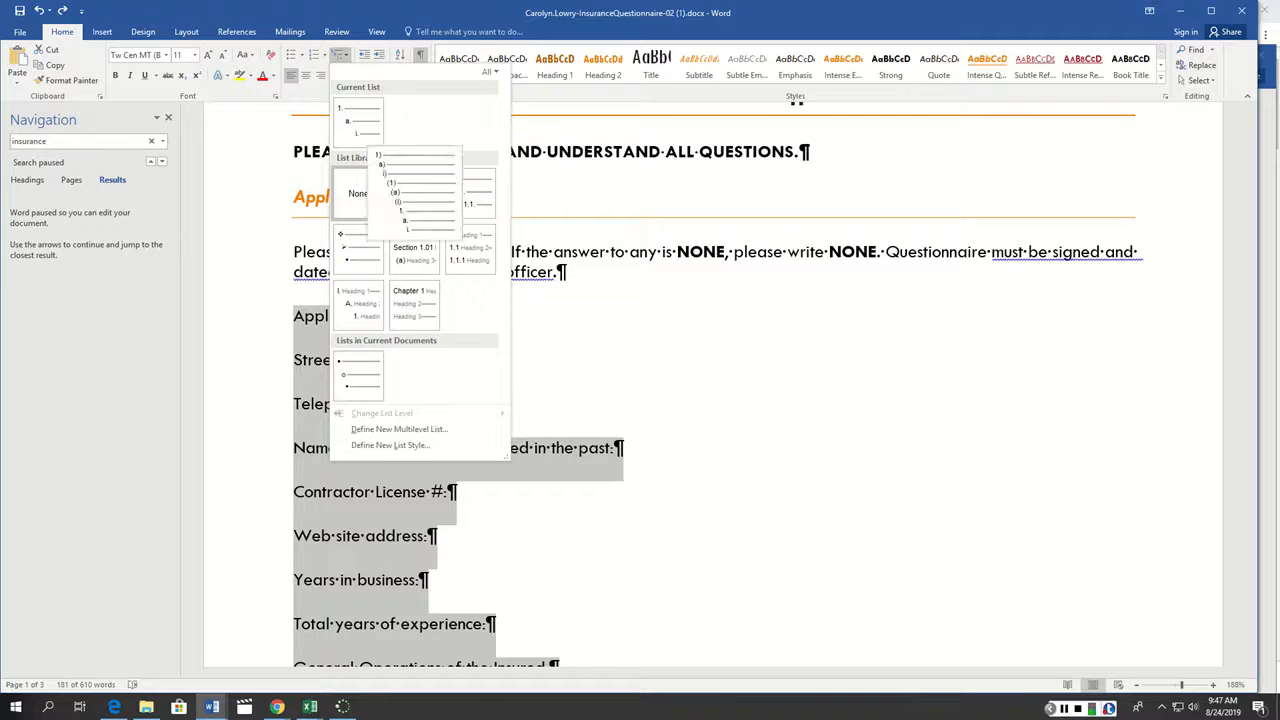
pyautogui.click(414, 192)
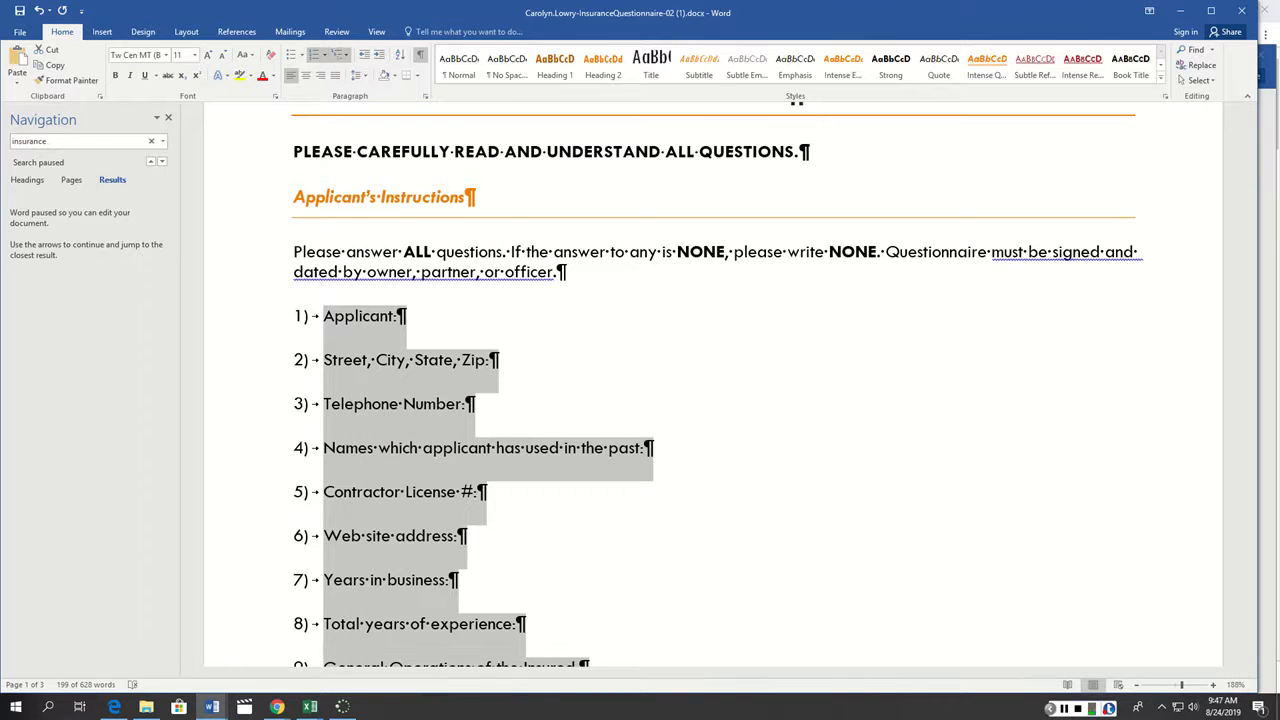
pyautogui.click(340, 54)
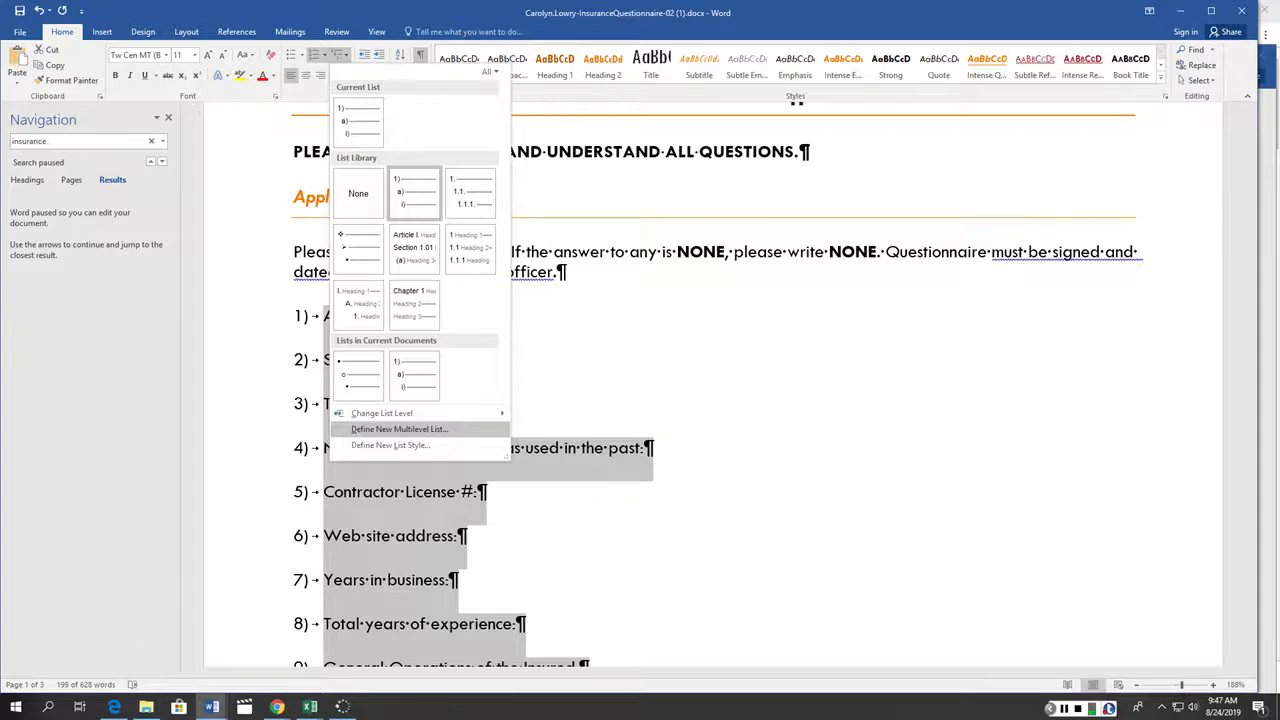
pyautogui.click(399, 429)
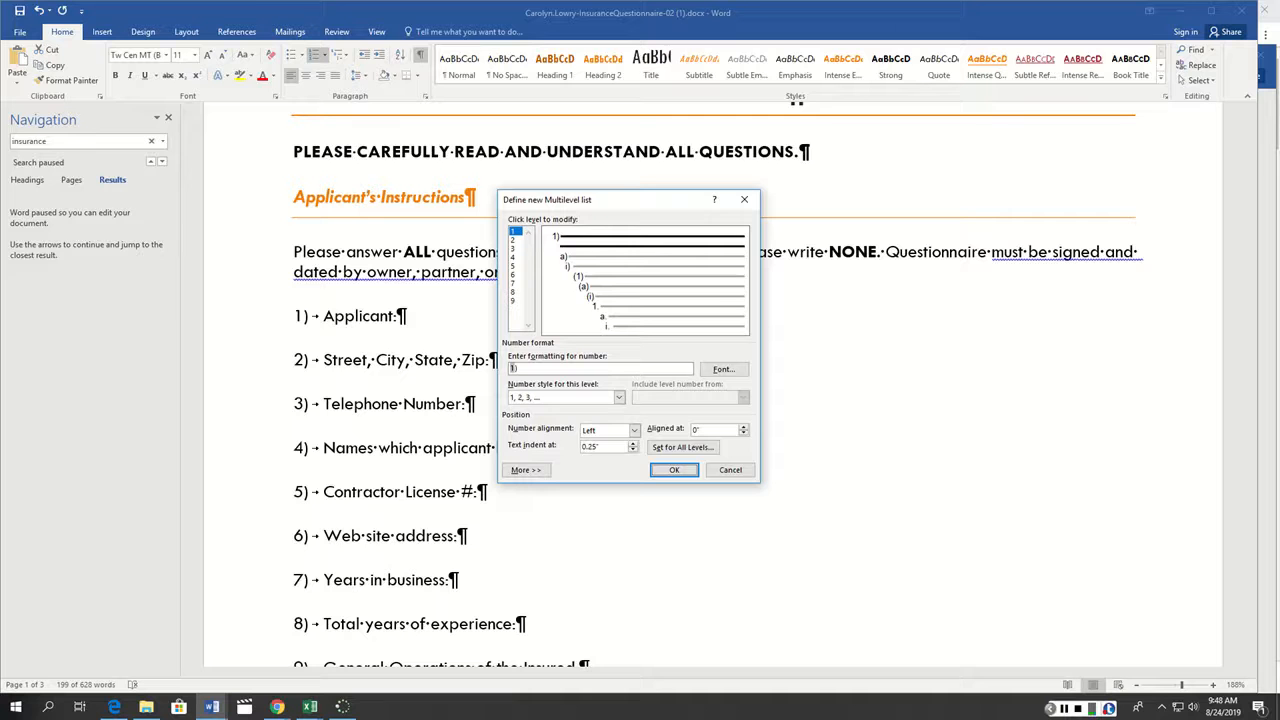
pyautogui.click(683, 447)
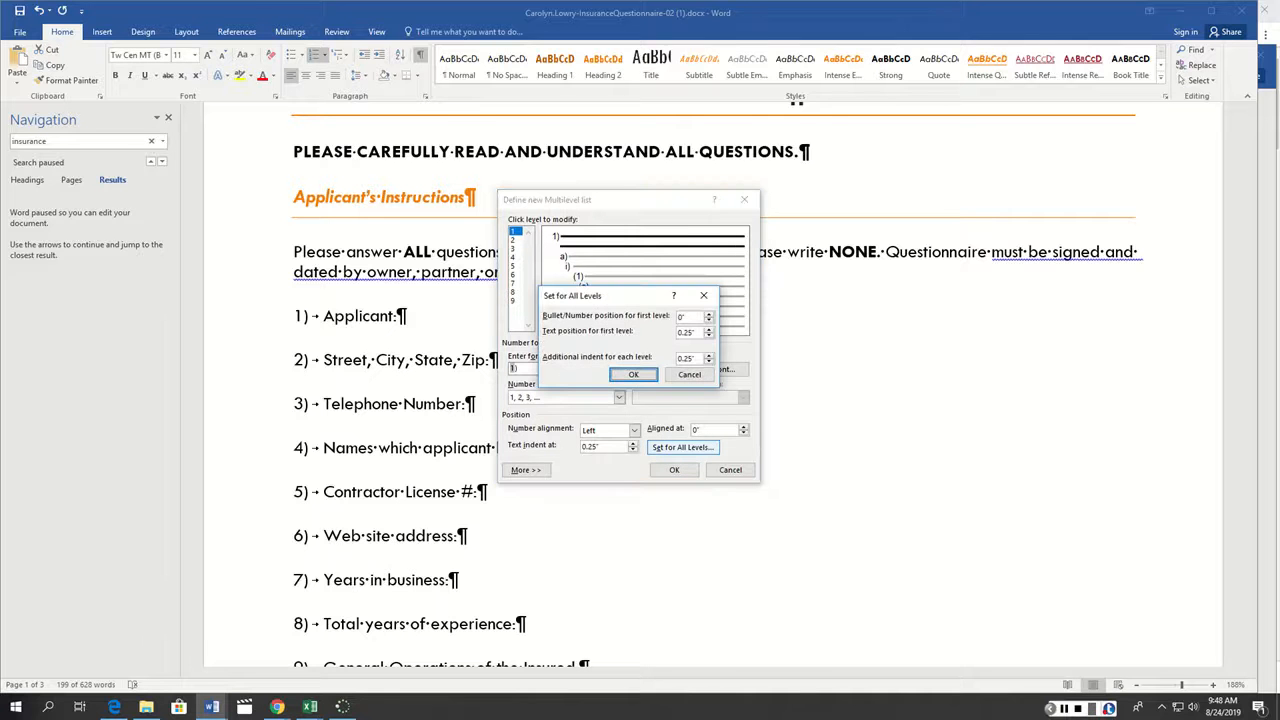
pyautogui.doubleClick(697, 331)
pyautogui.write('.3')
pyautogui.doubleClick(686, 358)
pyautogui.moveTo(685, 361); pyautogui.dragTo(665, 361)
pyautogui.write('.3')
pyautogui.press('Return')
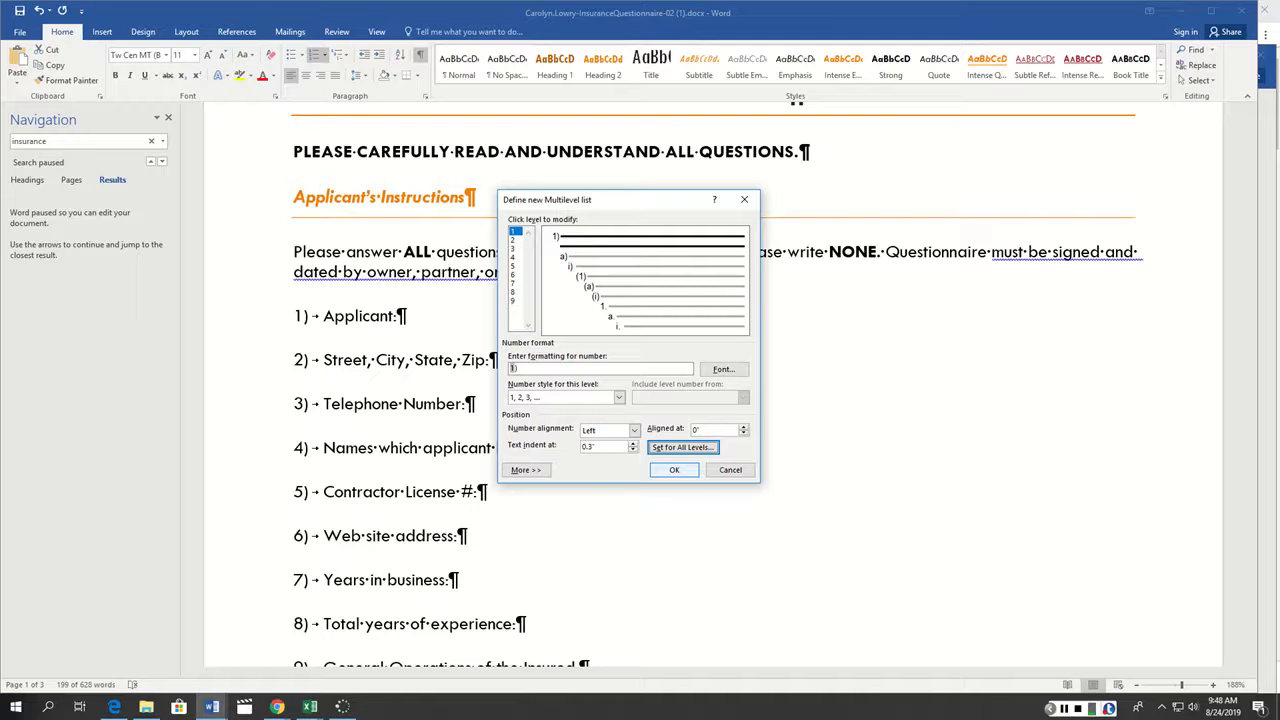
pyautogui.click(674, 469)
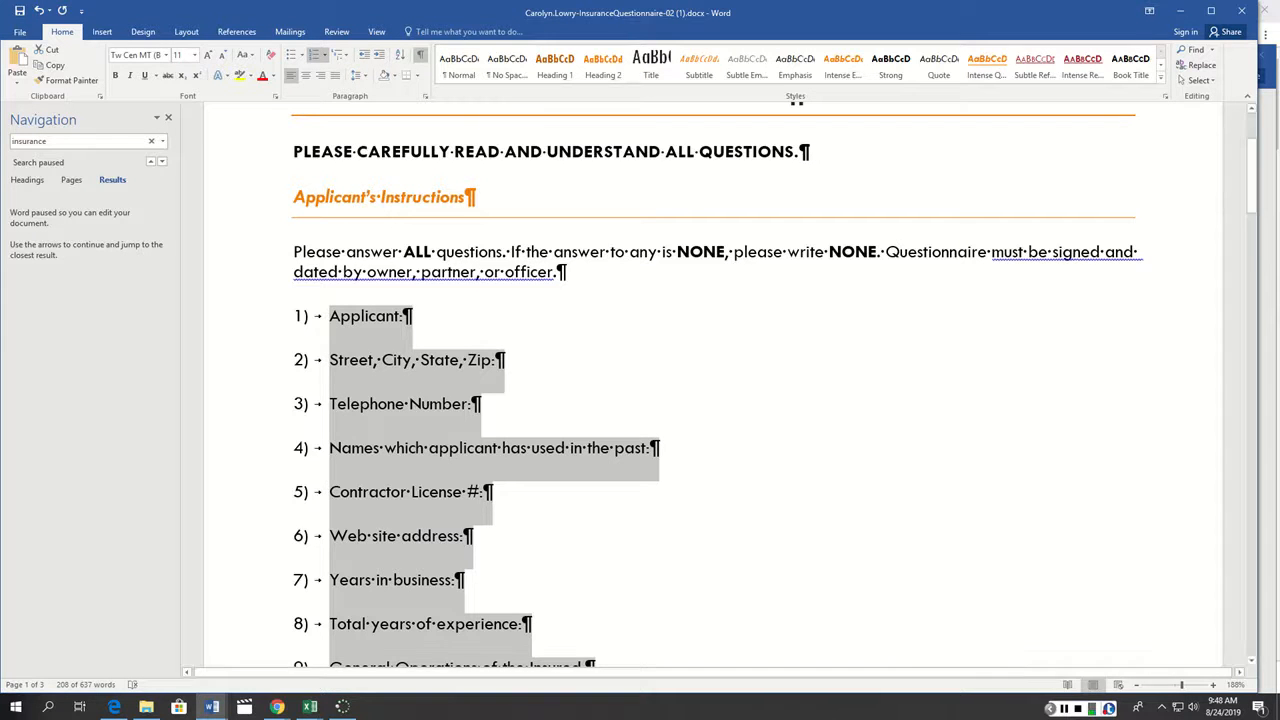
# Demote the "If 'yes,' limit required:" line below question 12 to a second-level list item
pyautogui.click(619, 450)
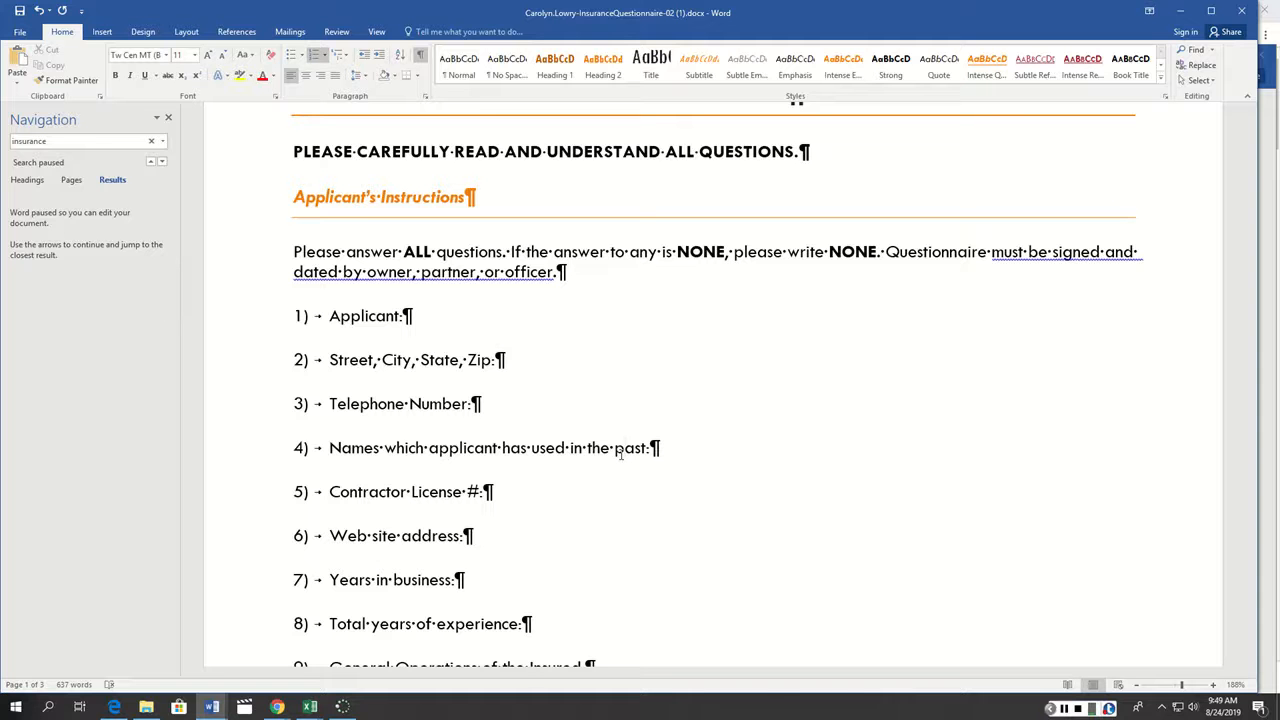
pyautogui.scroll(-7, 369, 395)
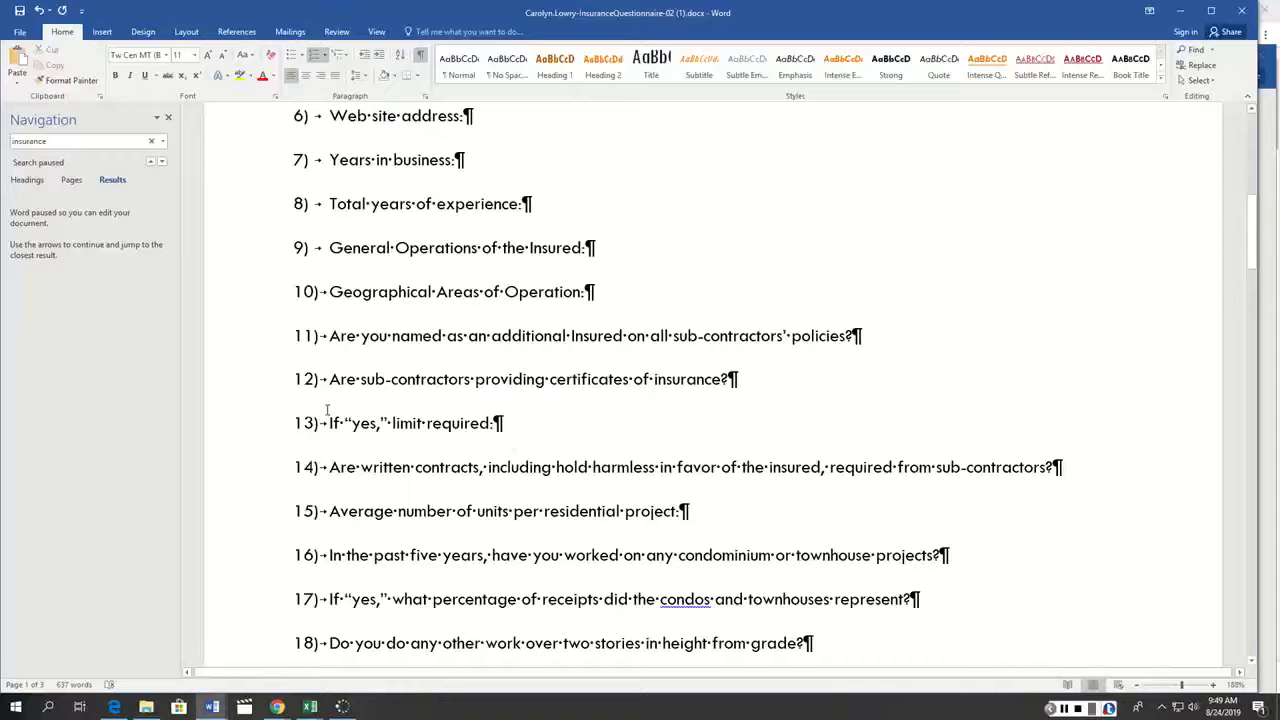
pyautogui.press('Tab')
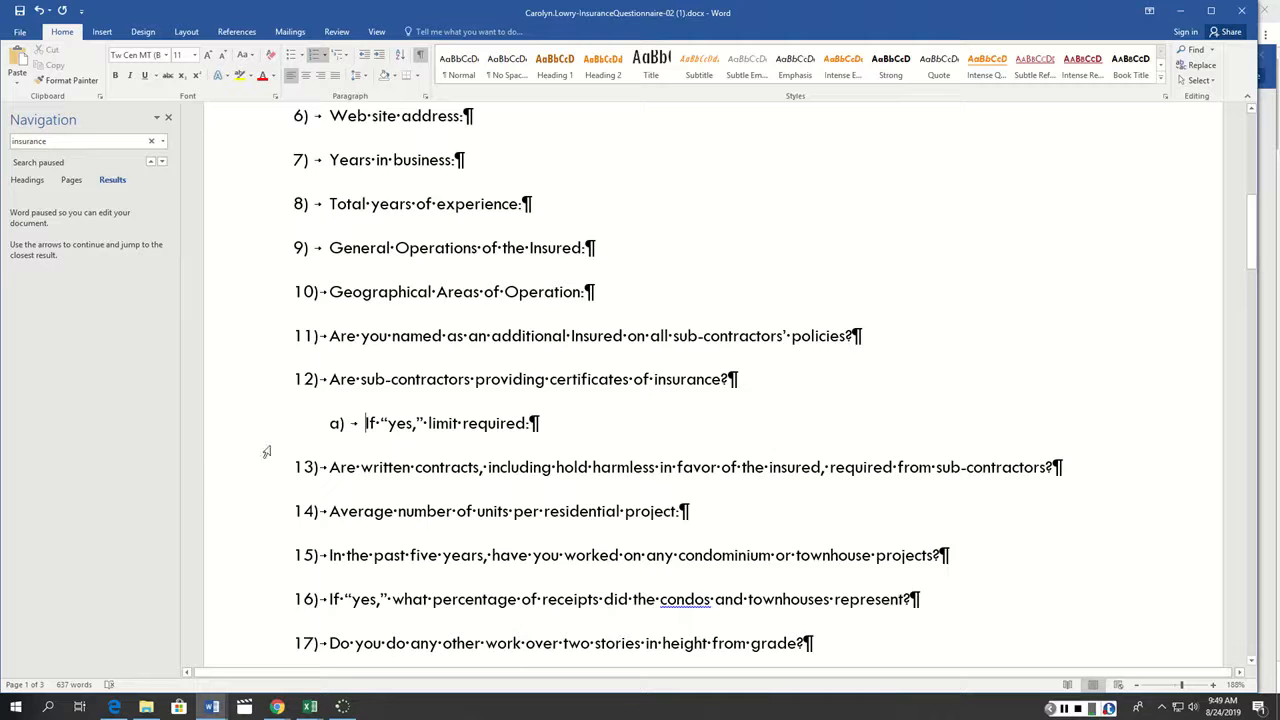
pyautogui.scroll(-2, 266, 452)
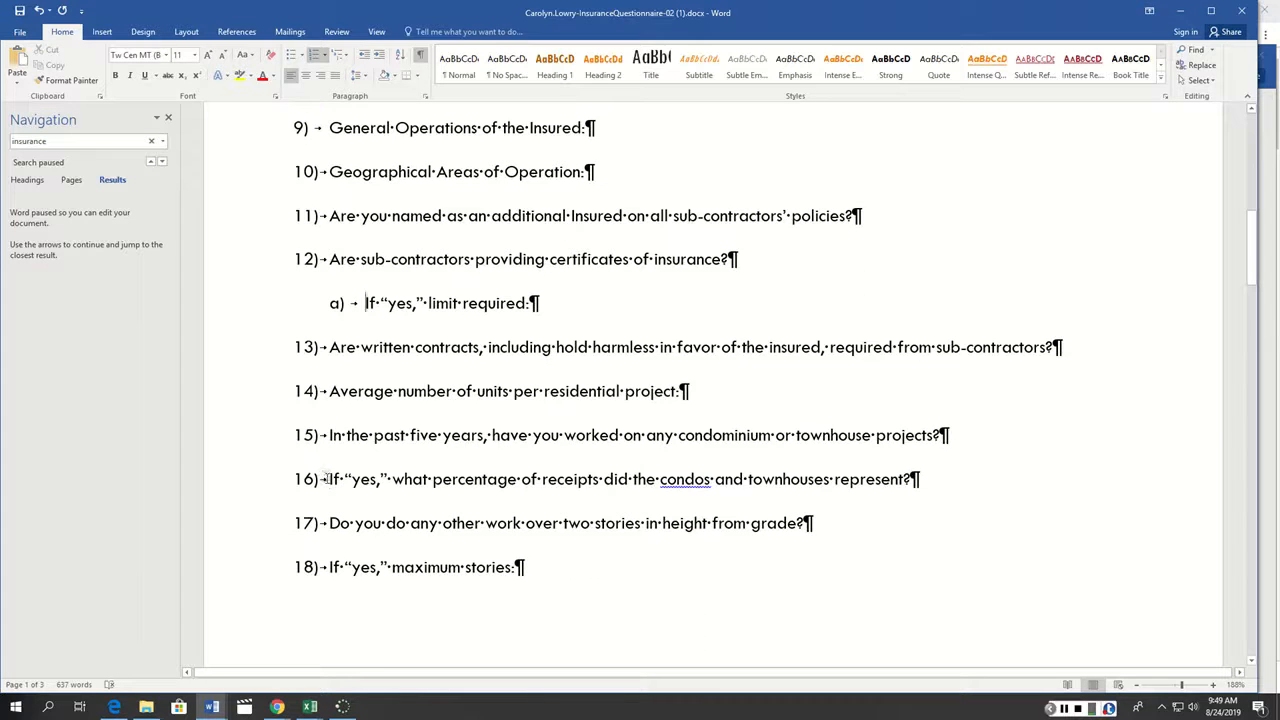
# Demote the "If 'yes,'" lines about the condo and townhouse receipts percentage and the maximum stories to second-level list items
pyautogui.click(327, 479)
pyautogui.press('Tab')
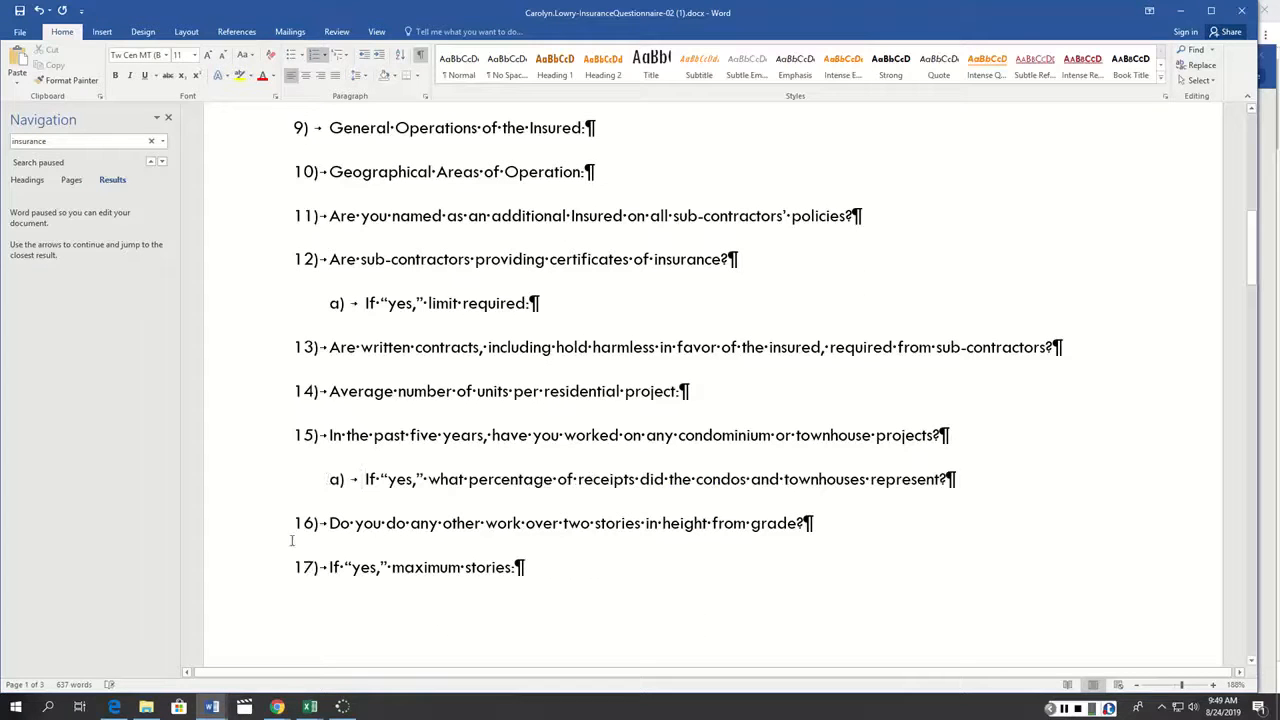
pyautogui.click(330, 569)
pyautogui.press('Tab')
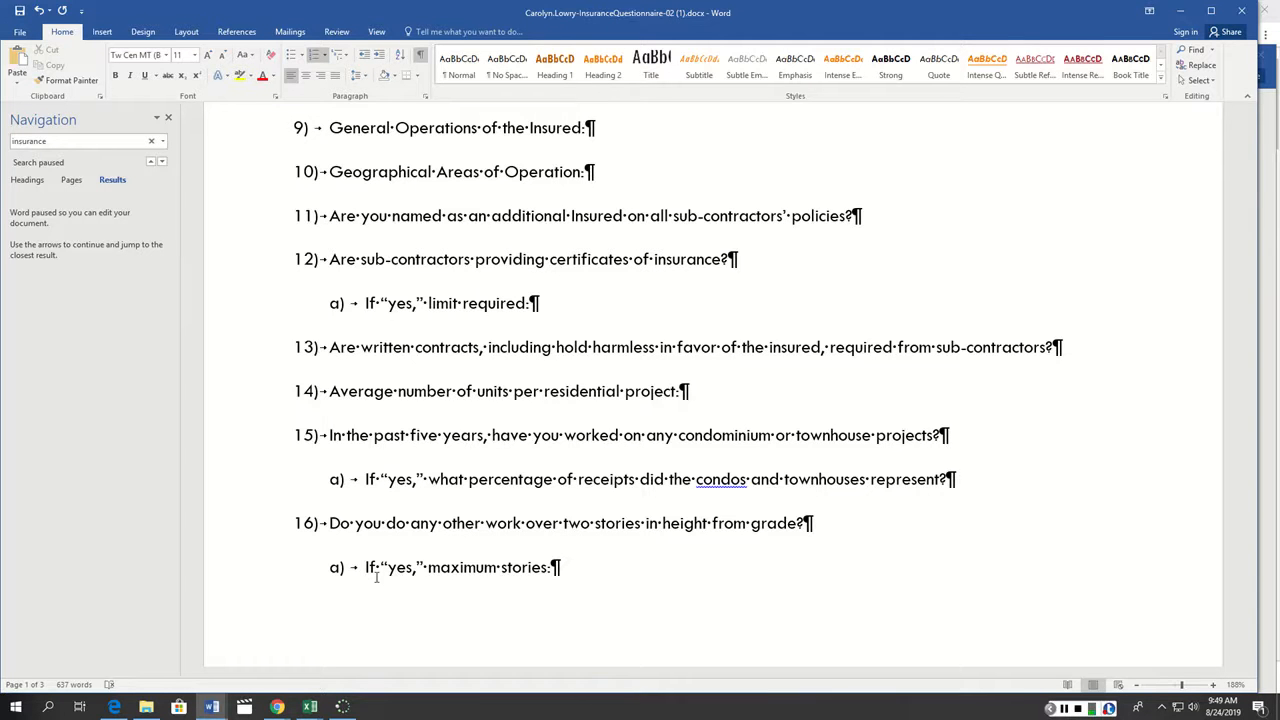
# Demote the "If 'yes,'" lines below the below-grade work, licensing authority and dam/levees questions to second-level list items
pyautogui.scroll(-5, 296, 553)
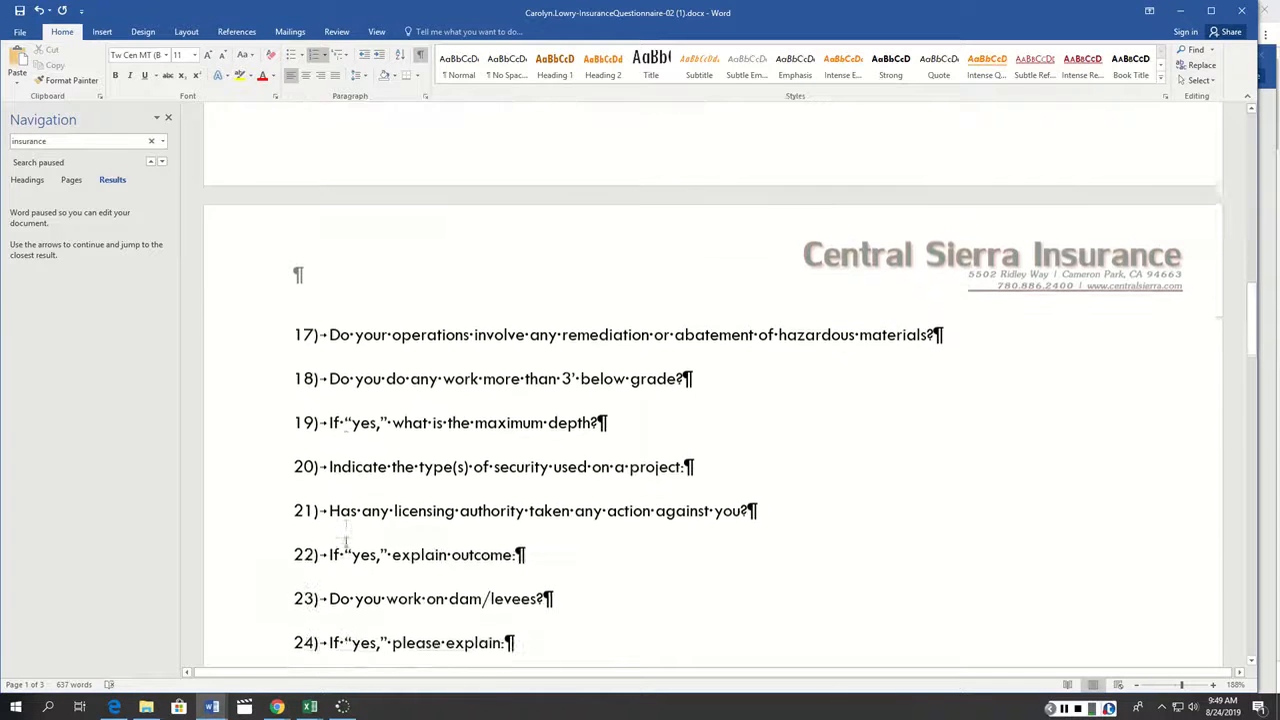
pyautogui.click(330, 418)
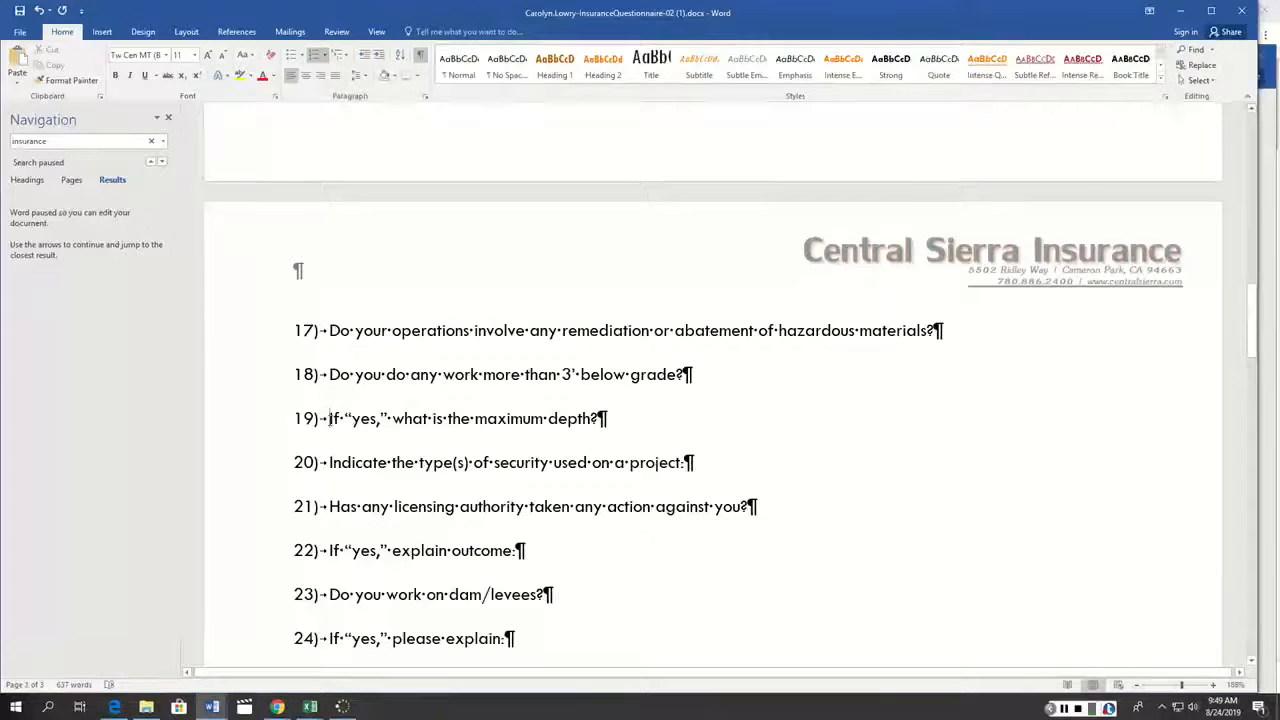
pyautogui.press('Tab')
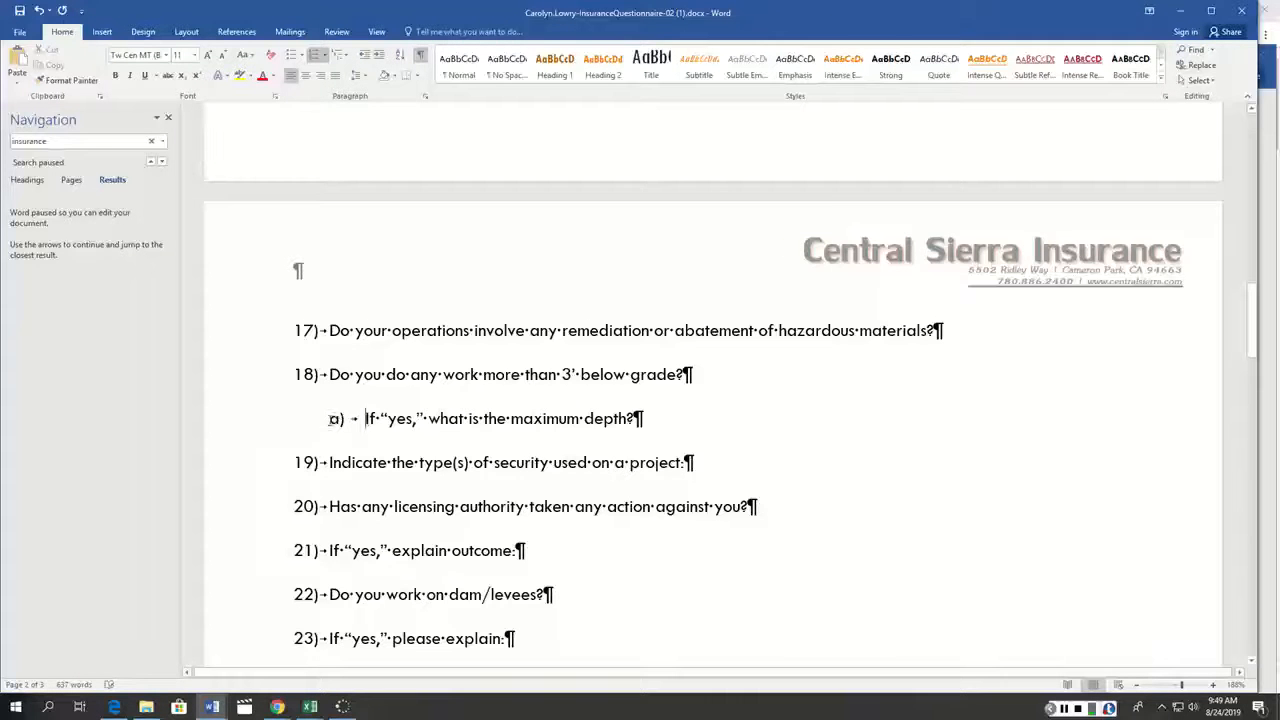
pyautogui.click(330, 551)
pyautogui.press('Tab')
pyautogui.scroll(-3, 322, 459)
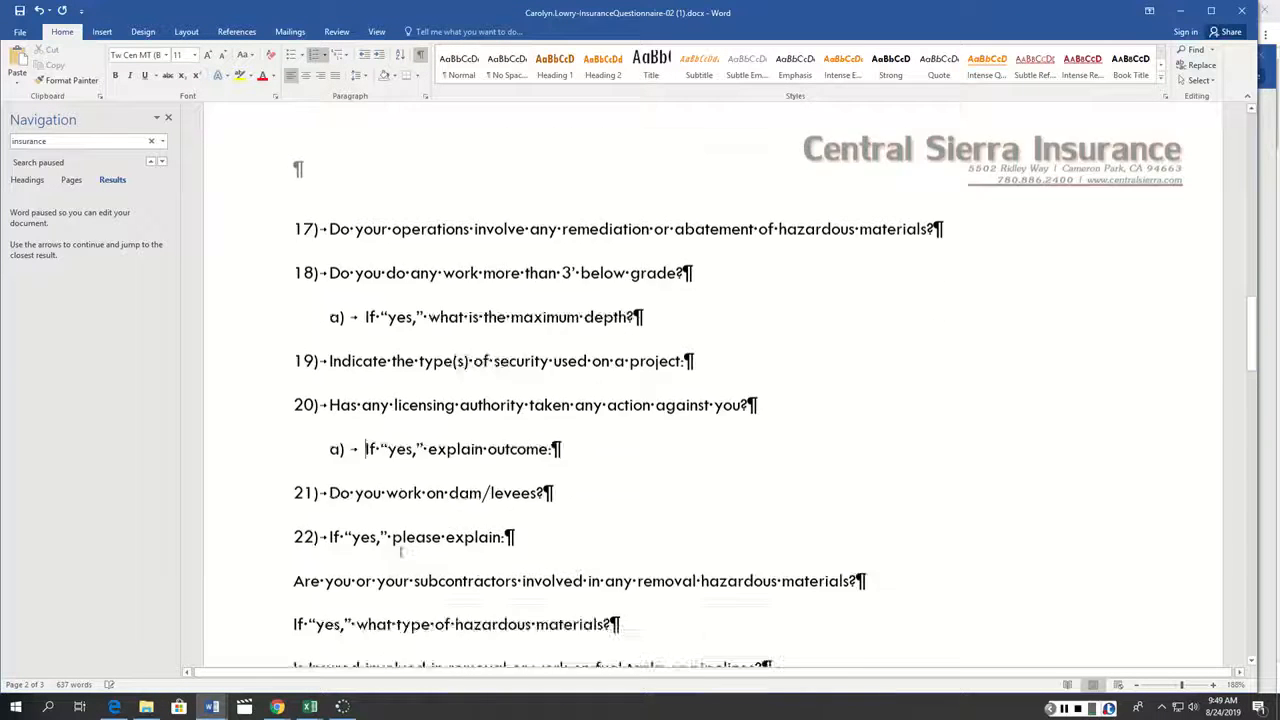
pyautogui.click(330, 400)
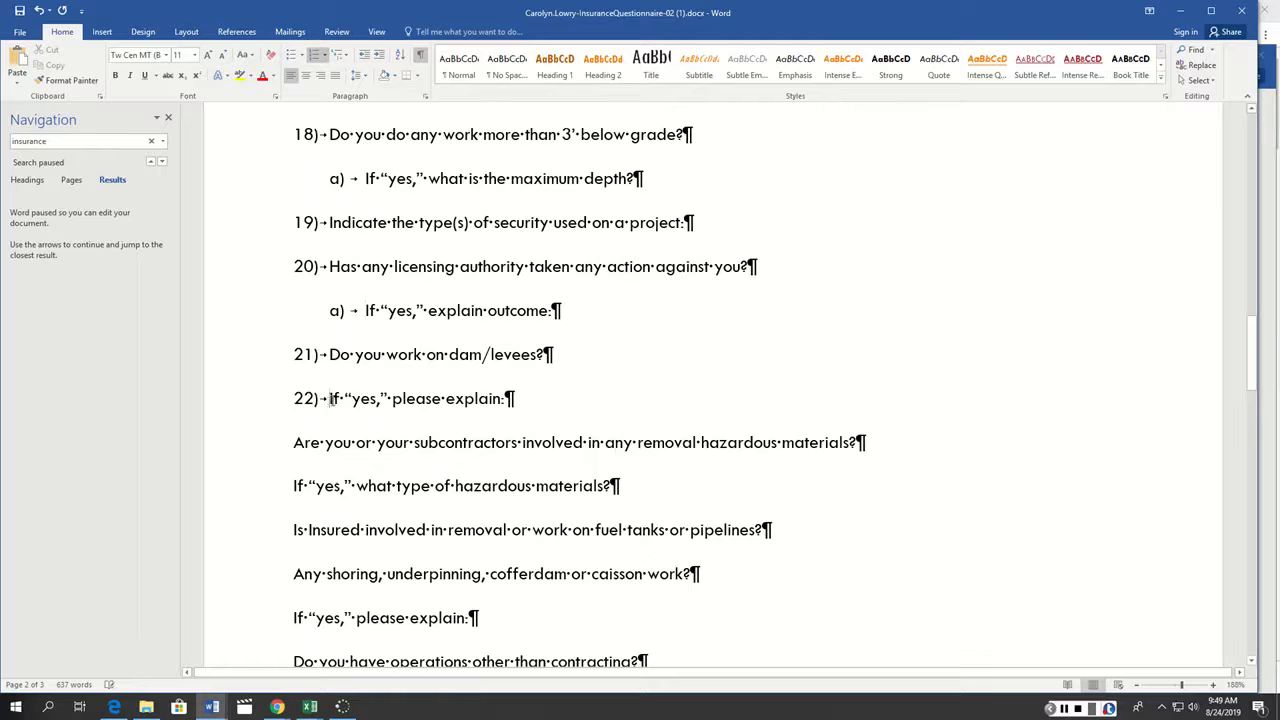
pyautogui.press('Tab')
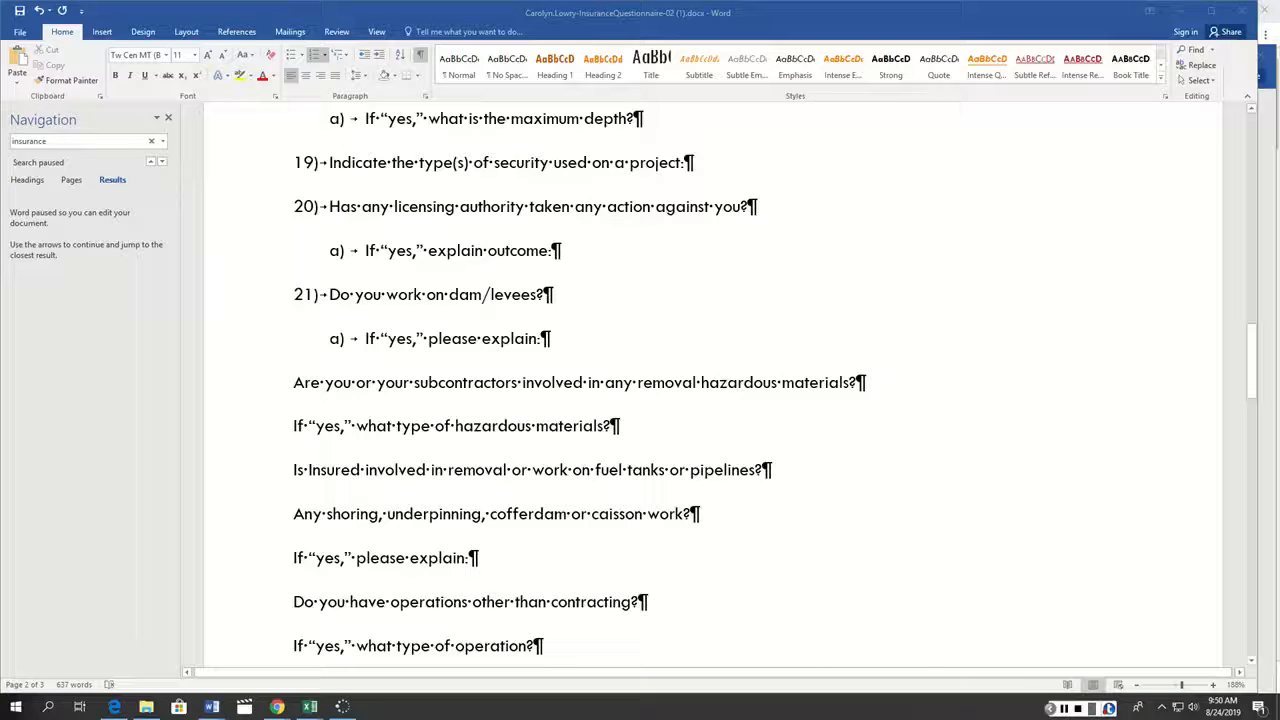
# Copy the formatting of "Do you work on dam/levees?" onto all unnumbered questions from "Are you or your subcontractors" through the last line before Insurance Application Disclaimer
pyautogui.scroll(4, 643, 391)
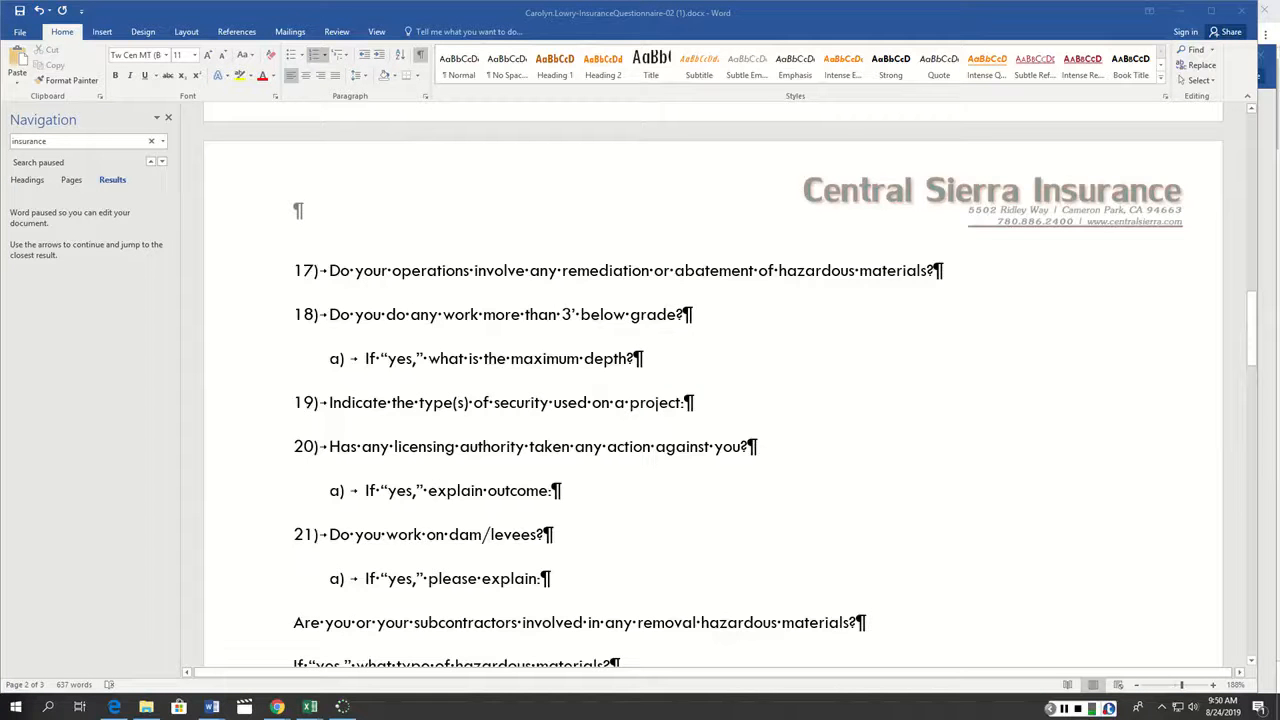
pyautogui.scroll(-5, 713, 390)
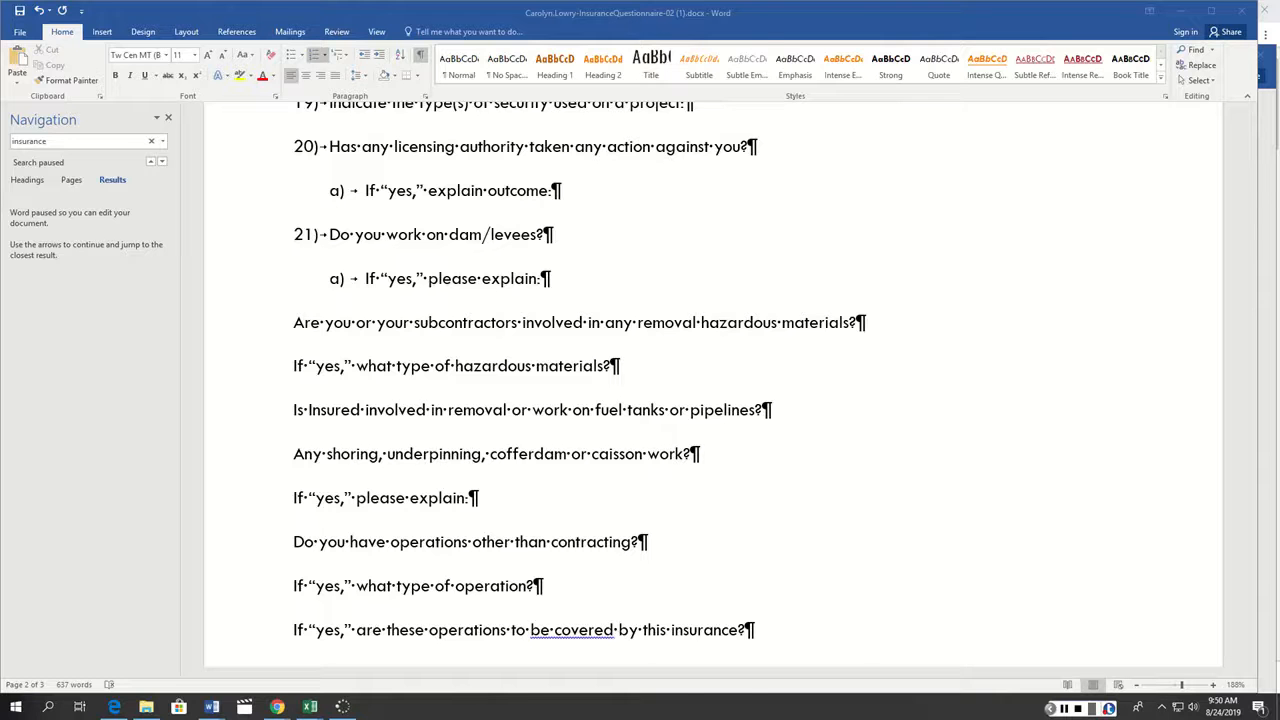
pyautogui.scroll(-5, 712, 390)
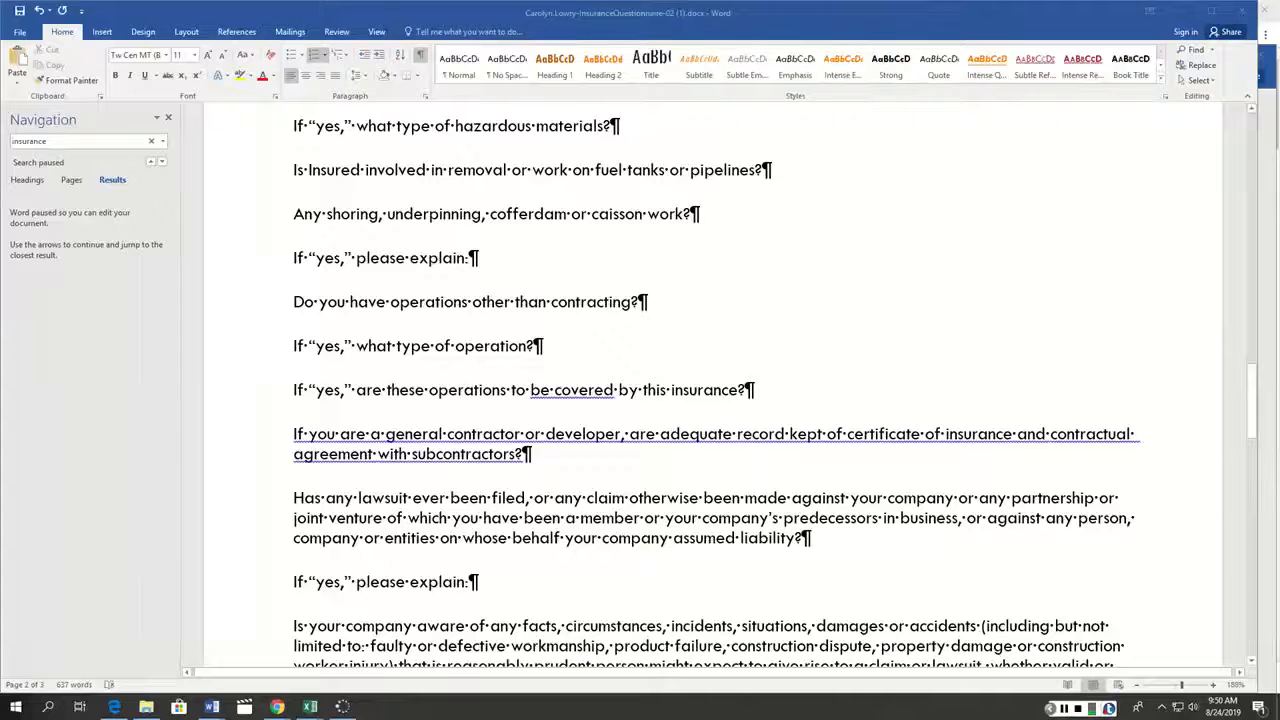
pyautogui.scroll(5, 712, 390)
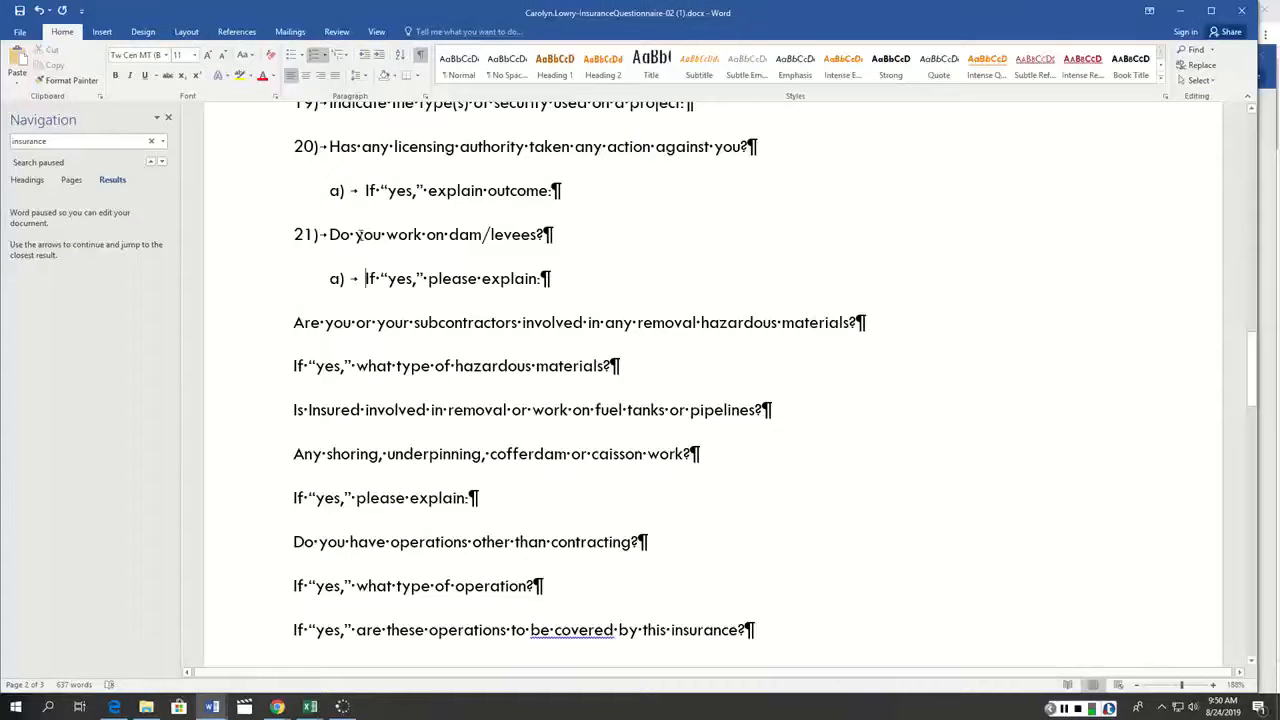
pyautogui.click(357, 234)
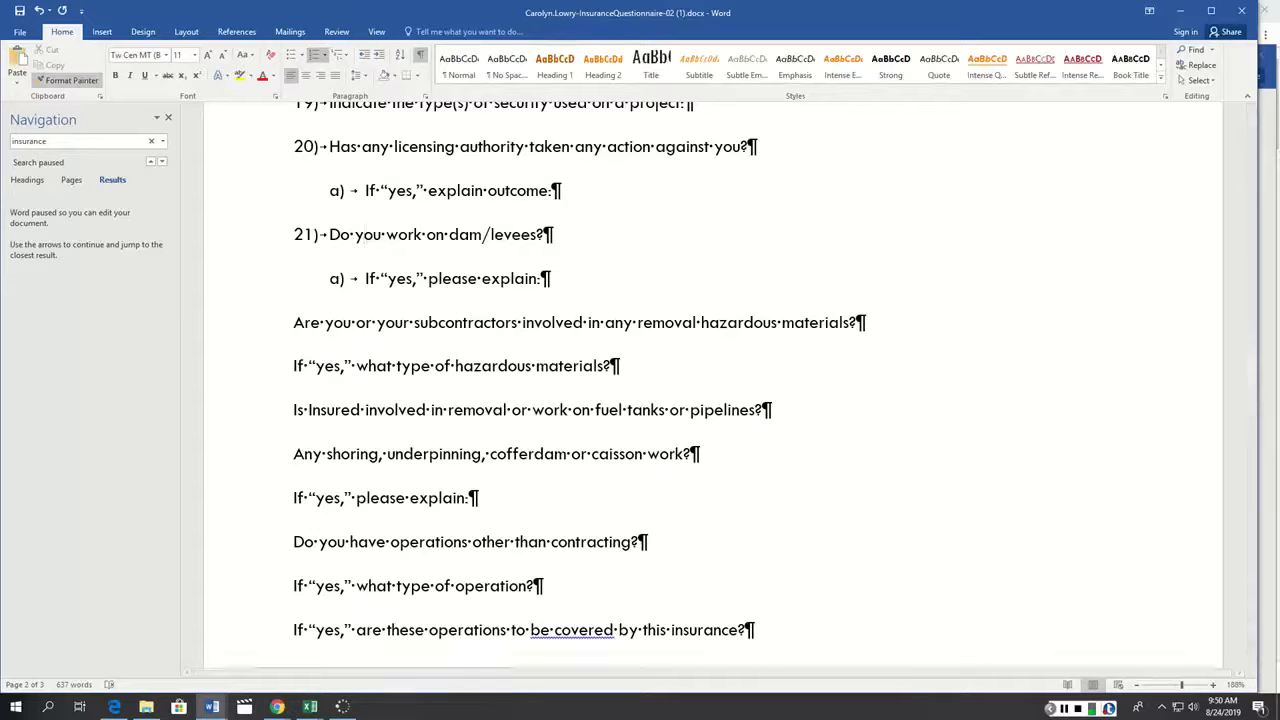
pyautogui.click(67, 80)
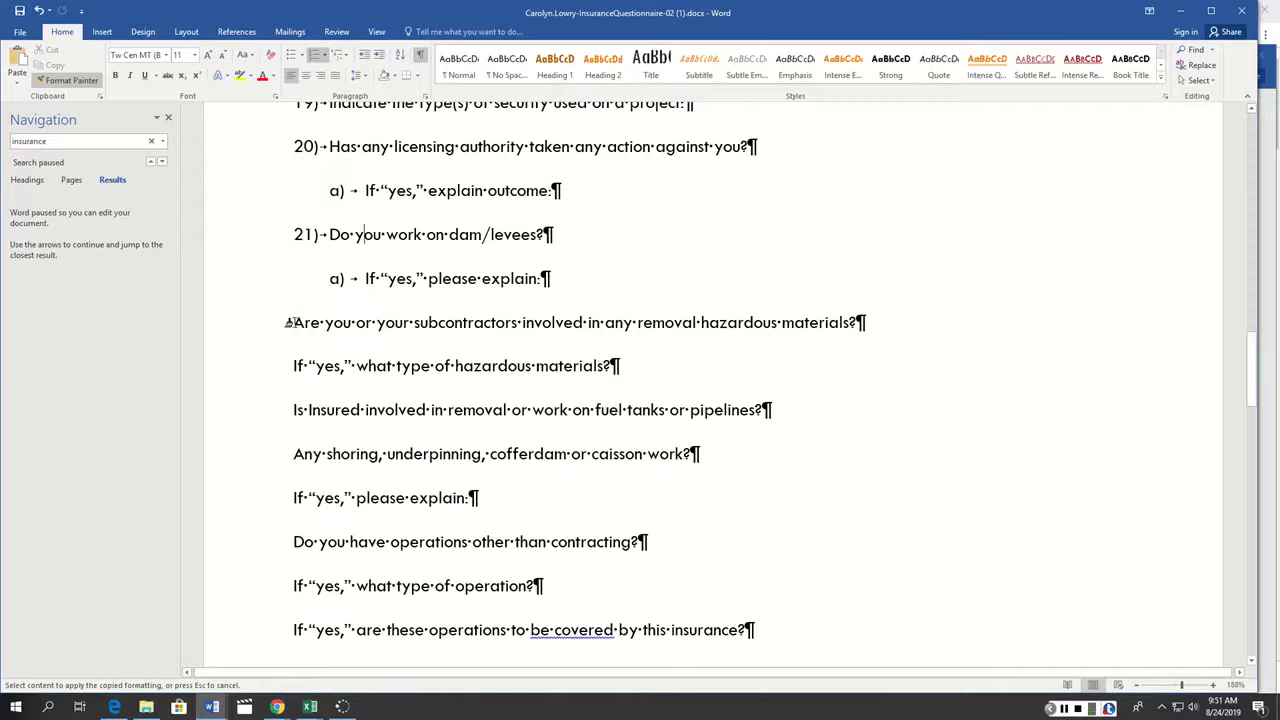
pyautogui.moveTo(287, 322)
pyautogui.mouseDown()
pyautogui.moveTo(520, 665)
pyautogui.moveTo(625, 535)
pyautogui.moveTo(675, 525)
pyautogui.moveTo(651, 557)
pyautogui.moveTo(676, 671)
pyautogui.moveTo(680, 594)
pyautogui.moveTo(645, 518)
pyautogui.mouseUp()
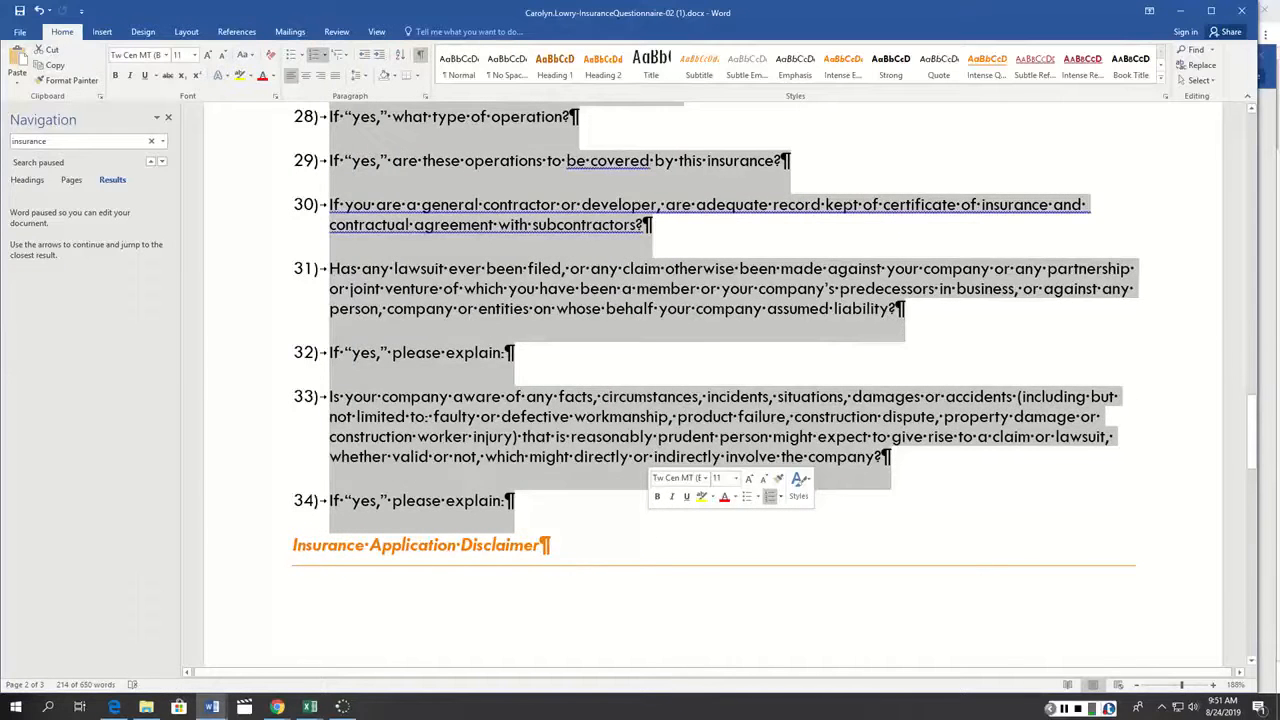
# Demote the "If 'yes,' please explain:" lines below the company-awareness question and the lawsuit question to second-level list items
pyautogui.scroll(2, 716, 385)
pyautogui.scroll(-1, 716, 385)
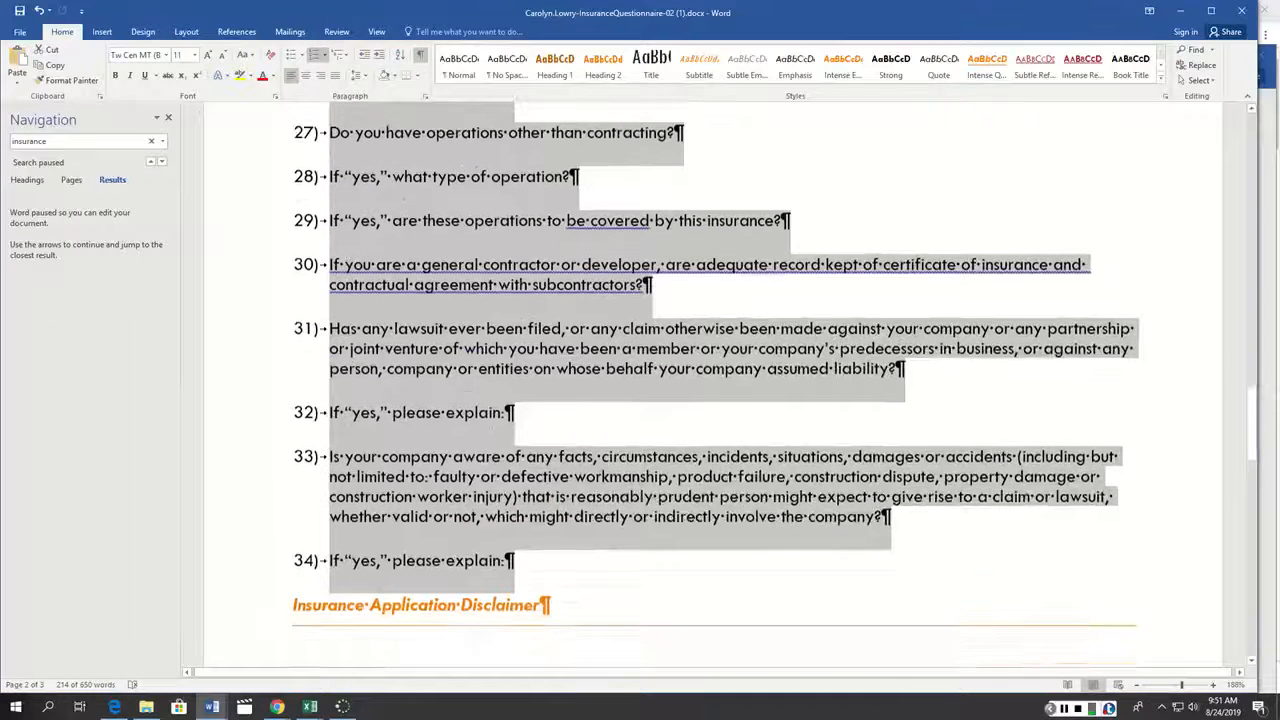
pyautogui.click(330, 560)
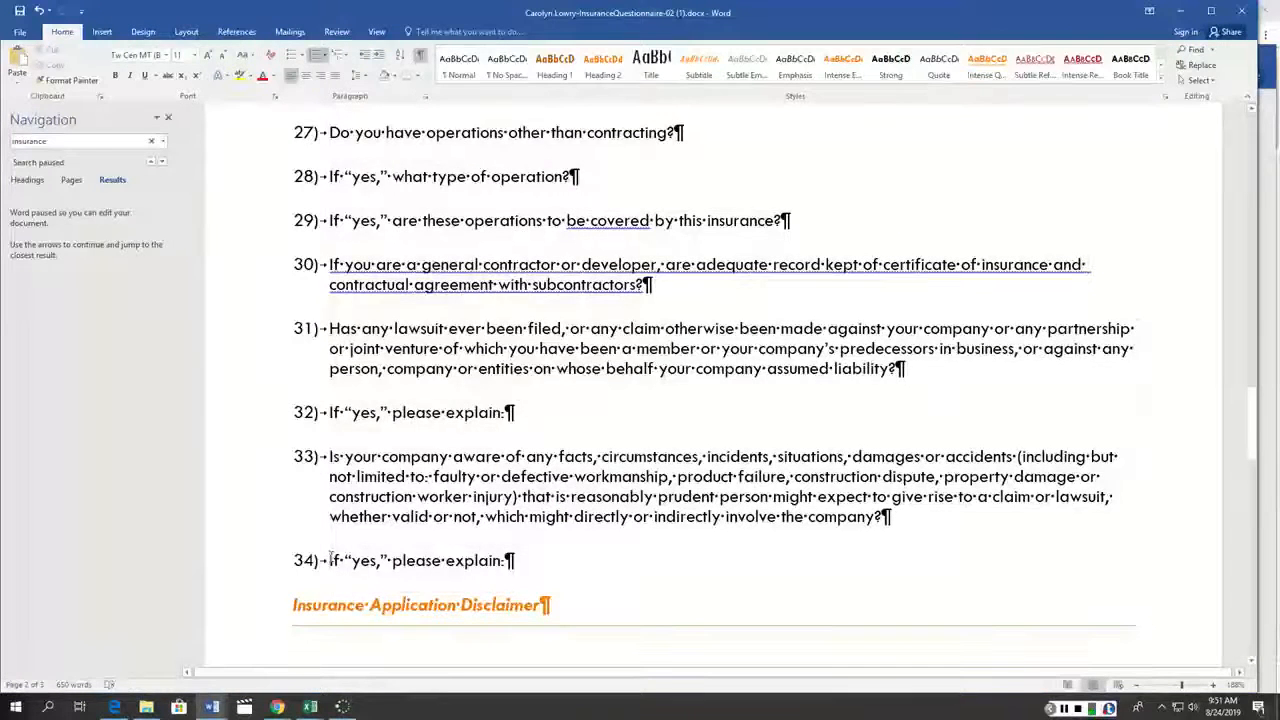
pyautogui.press('Tab')
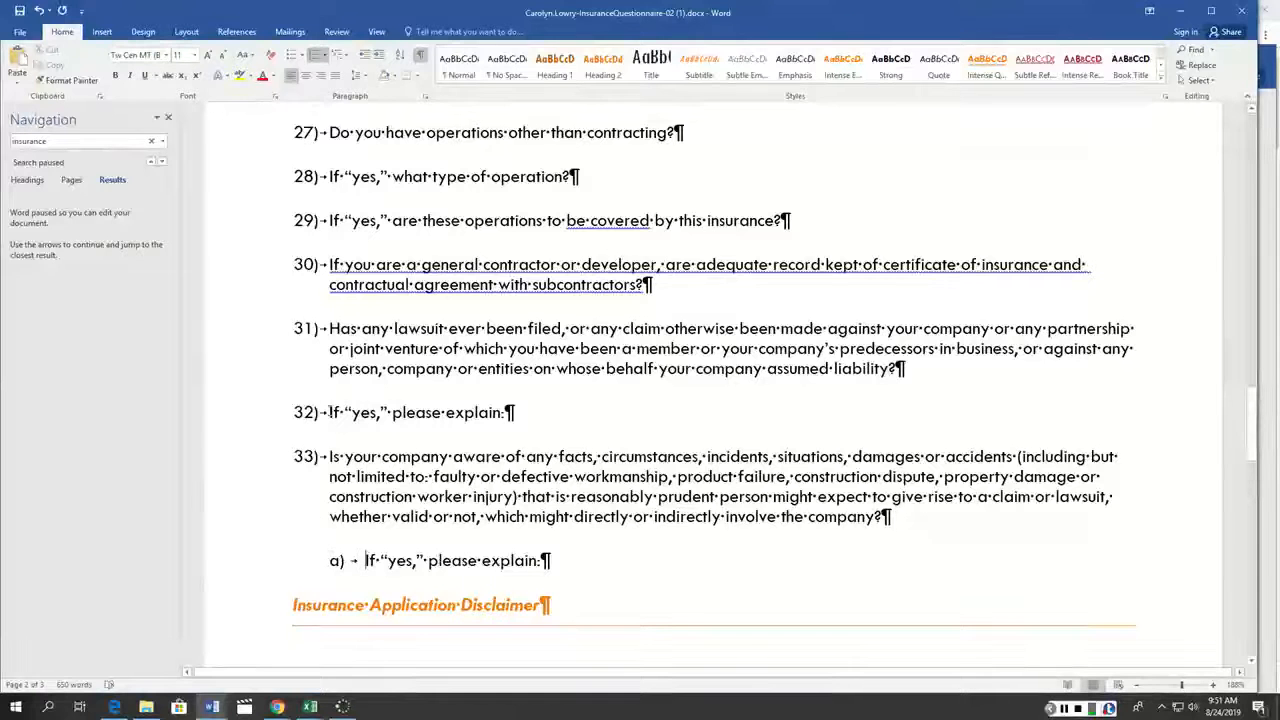
pyautogui.click(330, 412)
pyautogui.press('Tab')
# Demote the three "If" lines below "Do you have operations other than contracting?" to second-level list items
pyautogui.click(330, 264)
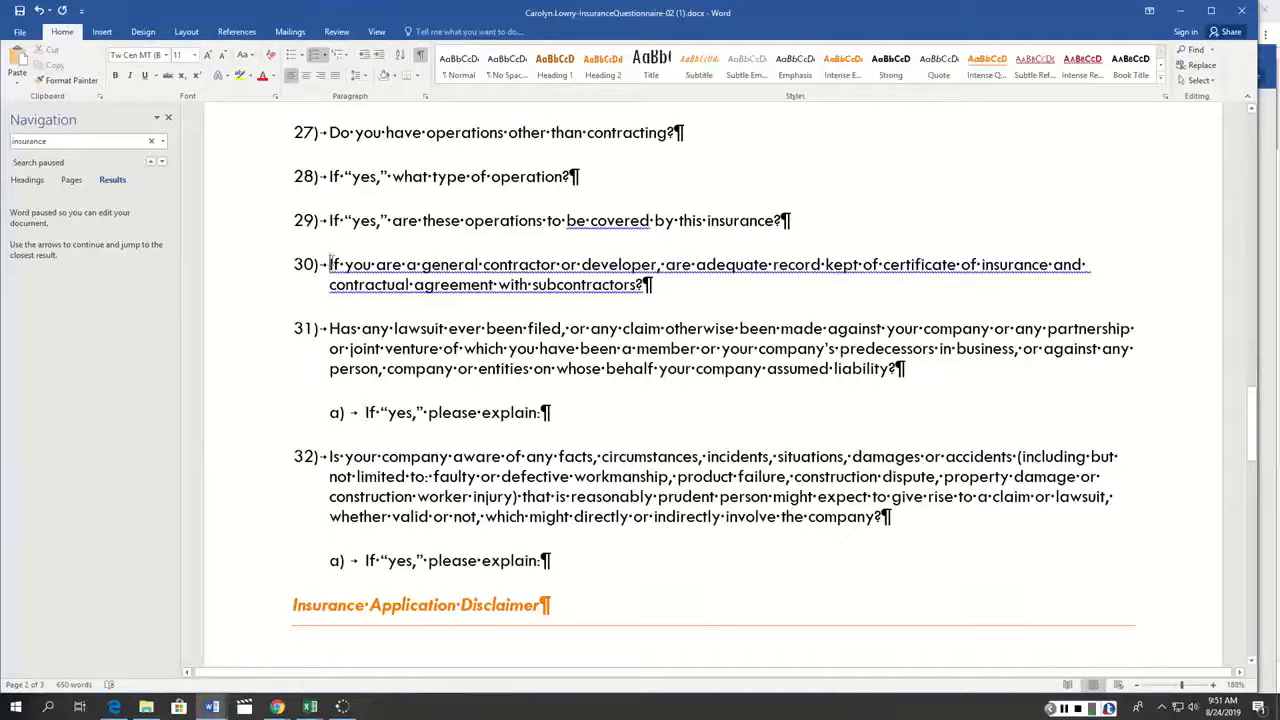
pyautogui.press('Tab')
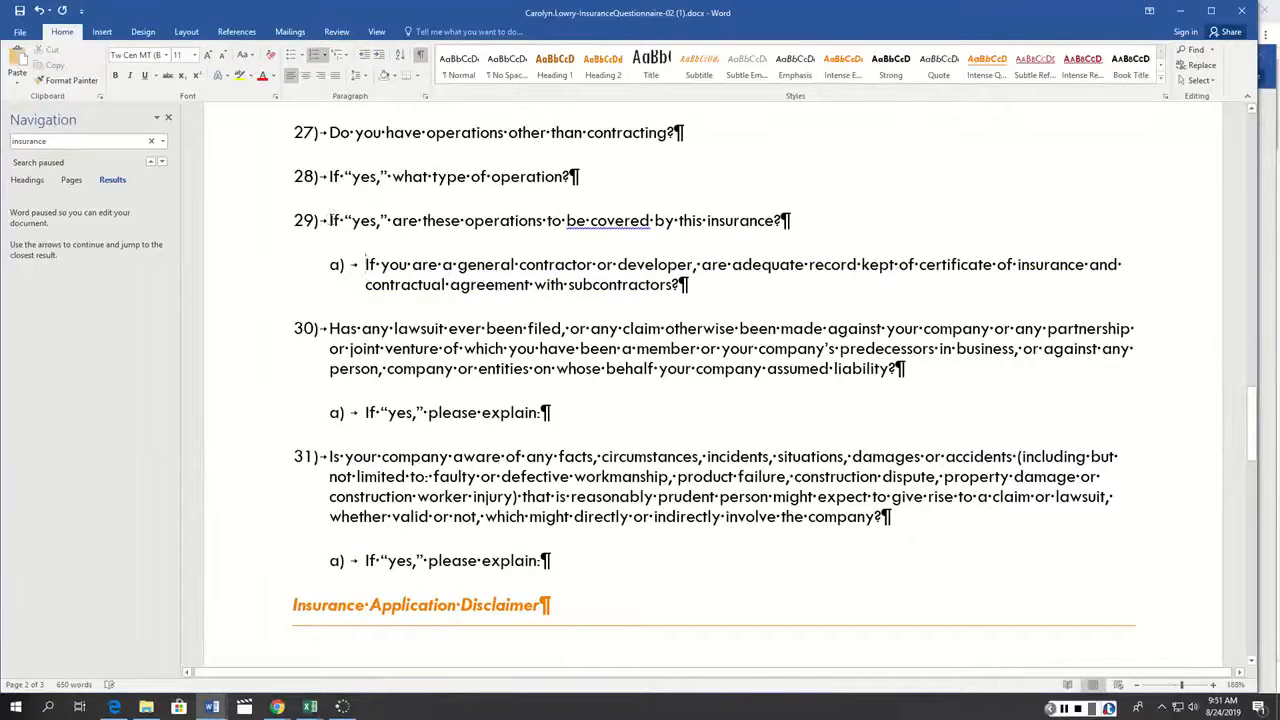
pyautogui.click(328, 221)
pyautogui.press('Tab')
pyautogui.click(330, 178)
pyautogui.press('Tab')
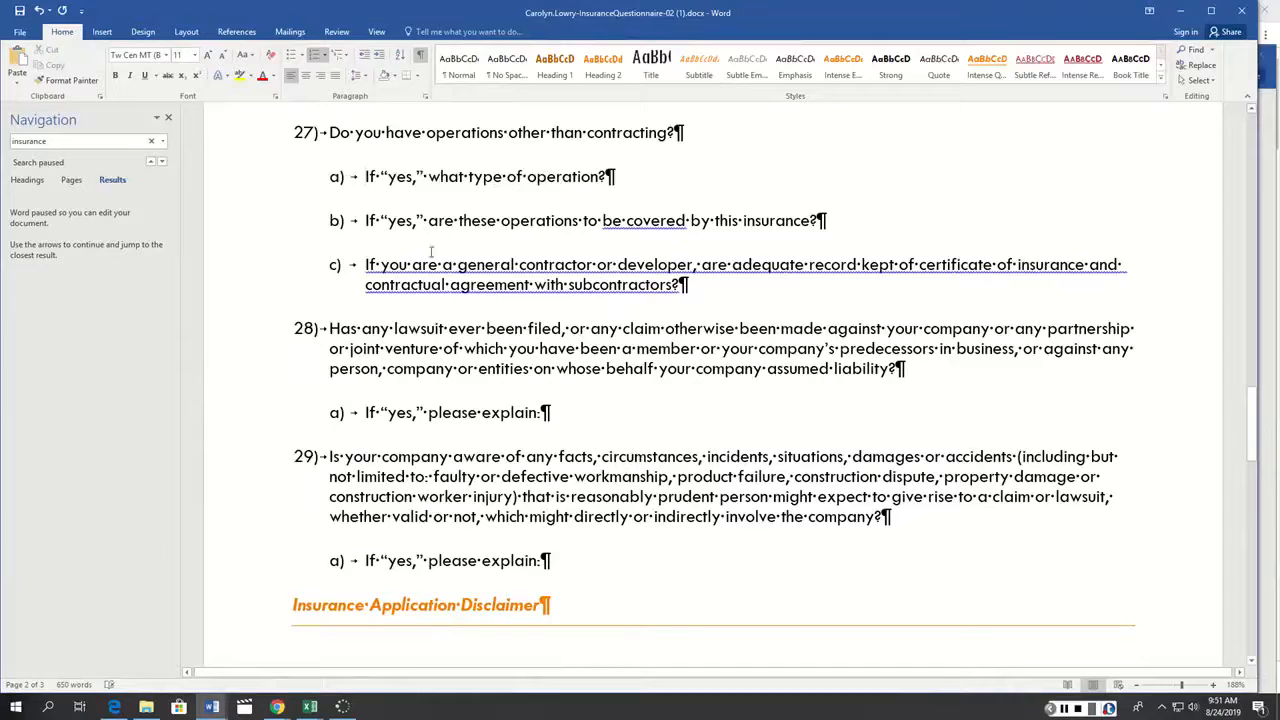
# Demote the "If 'yes,' please explain:" line below the shoring, underpinning, cofferdam or caisson question to a second-level list item
pyautogui.scroll(1, 447, 336)
pyautogui.scroll(6, 447, 336)
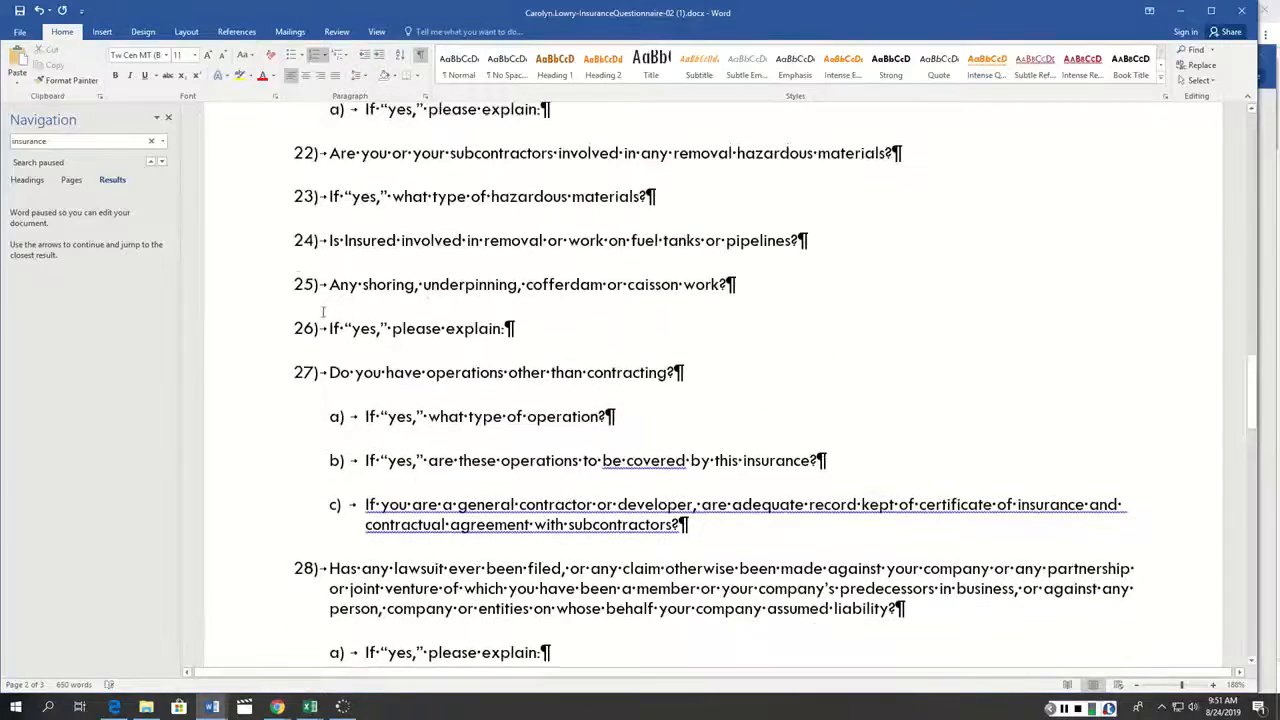
pyautogui.click(329, 328)
pyautogui.press('Tab')
# Select the whole multilevel list, from "Applicant:" through the final "If 'yes,' please explain:" line
pyautogui.scroll(-10, 447, 433)
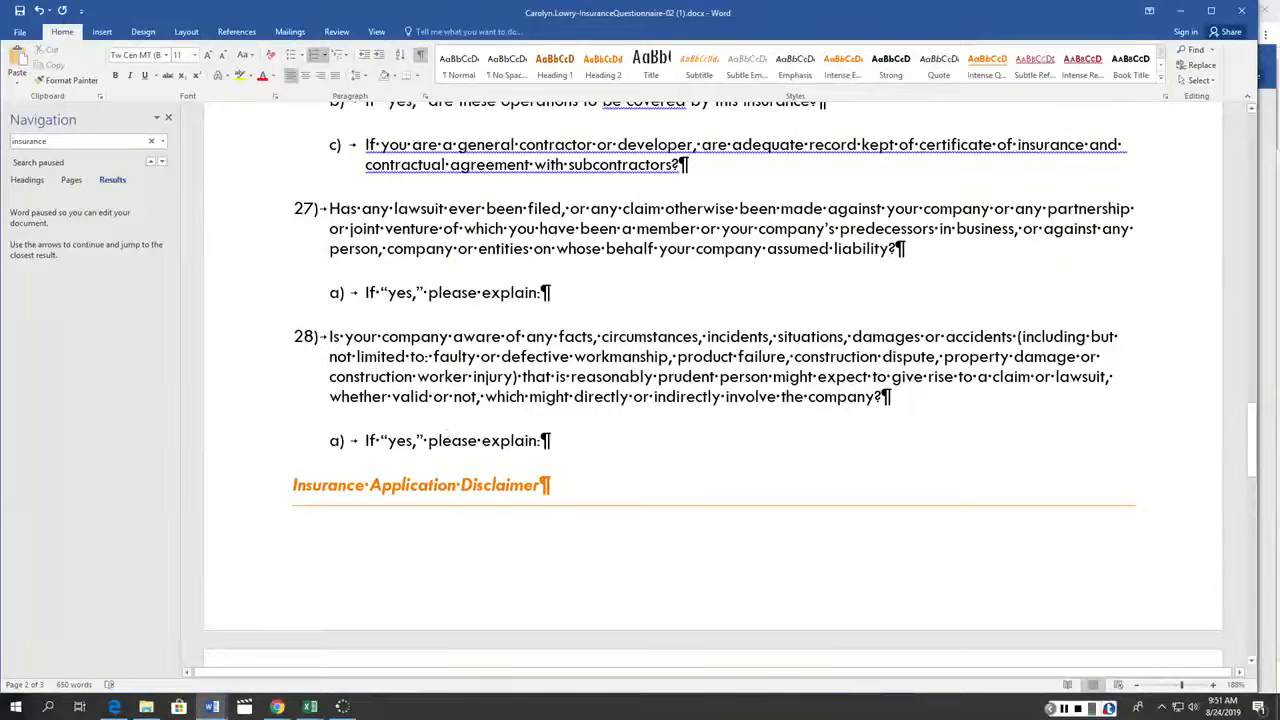
pyautogui.click(1052, 708)
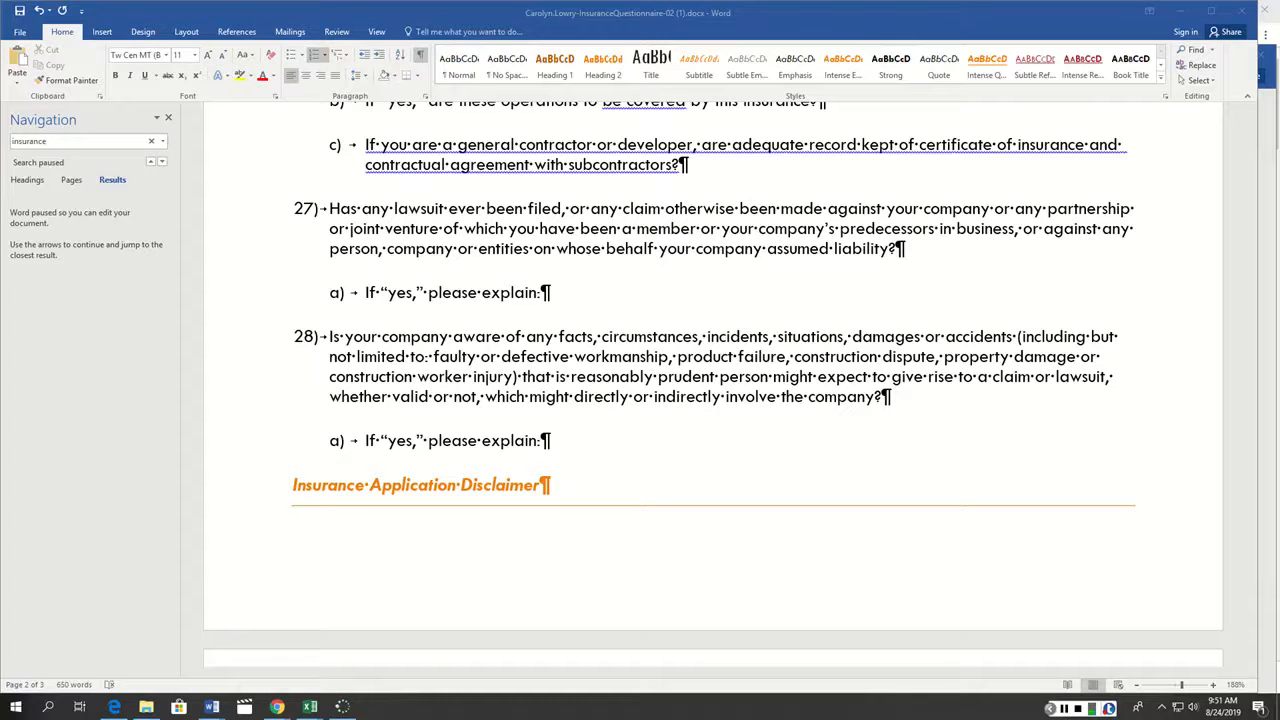
pyautogui.click(553, 441)
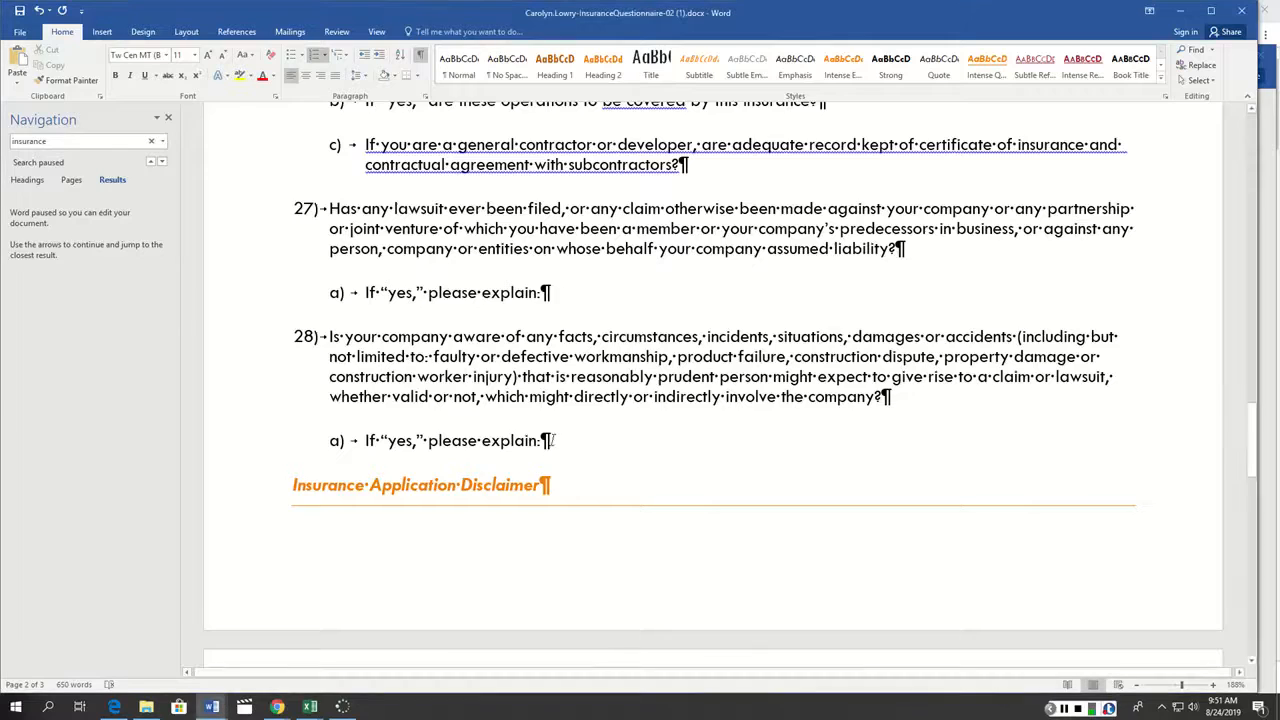
pyautogui.moveTo(553, 441); pyautogui.dragTo(330, 100)
pyautogui.moveTo(385, 632); pyautogui.dragTo(268, 510)
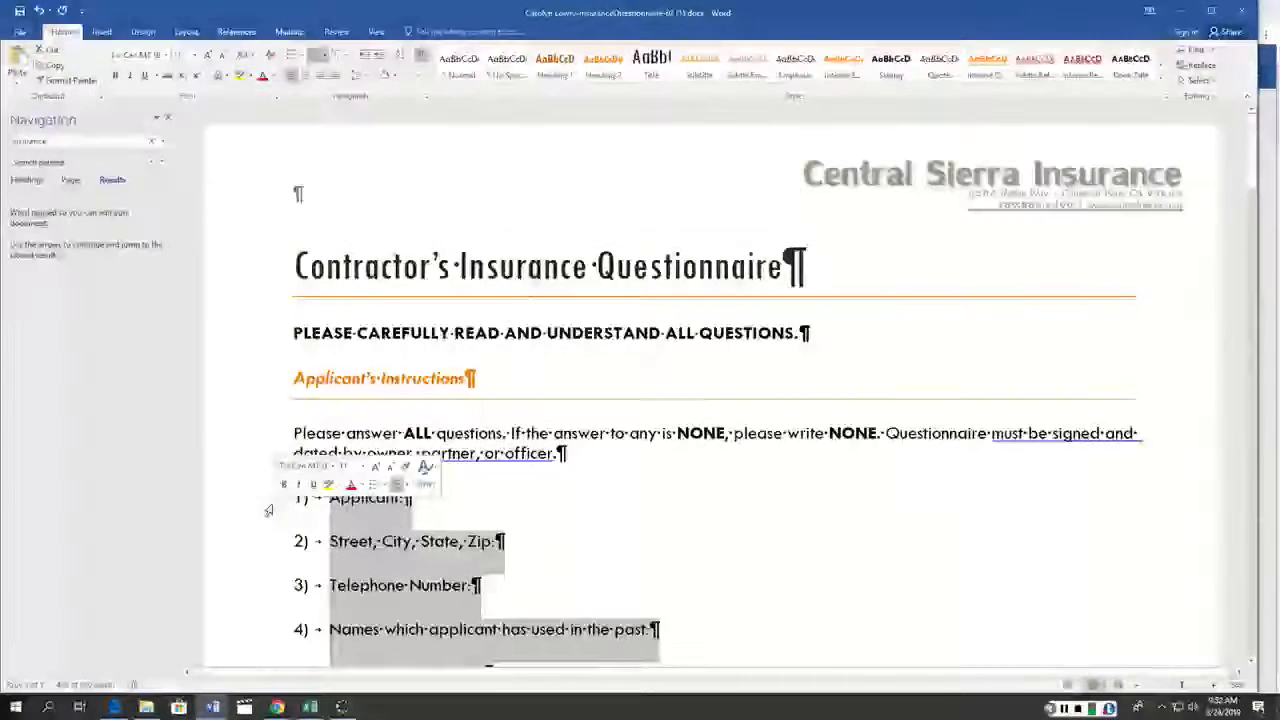
# Remove the space between same-style paragraphs in the selected list and add a right tab stop at 7" with the solid underline leader (4)
pyautogui.click(425, 97)
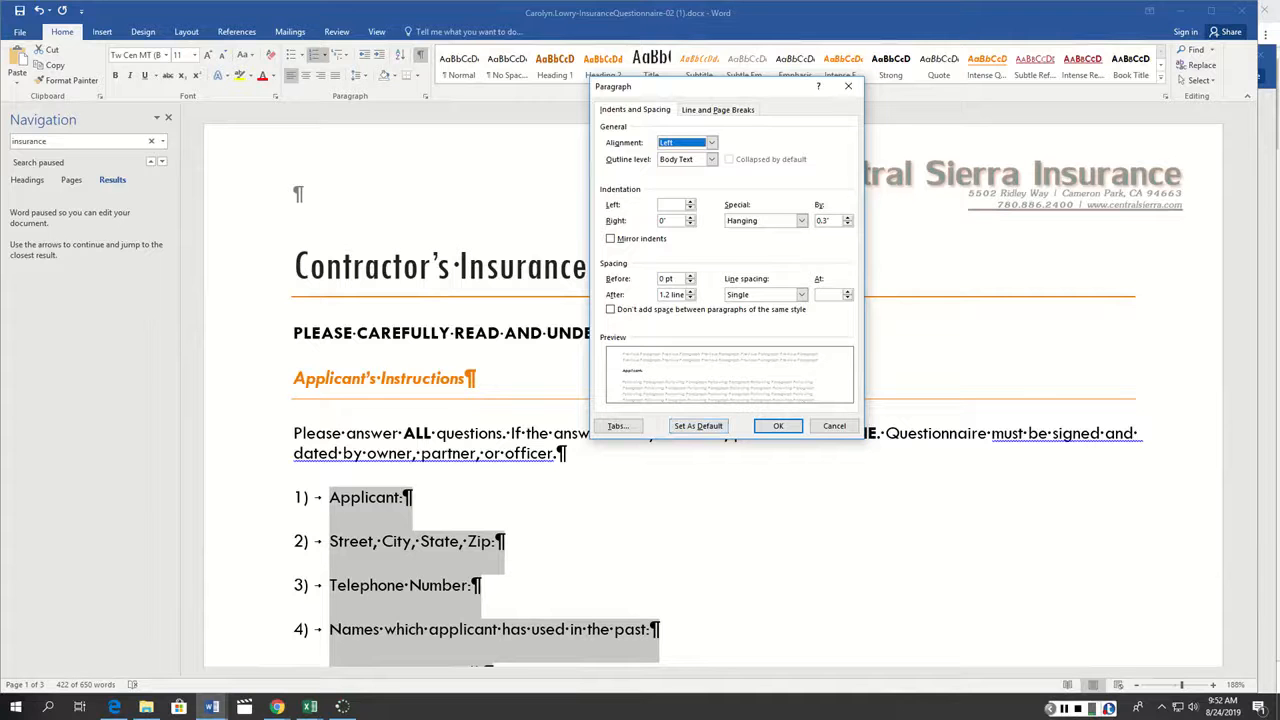
pyautogui.hotkey('alt', 'c')
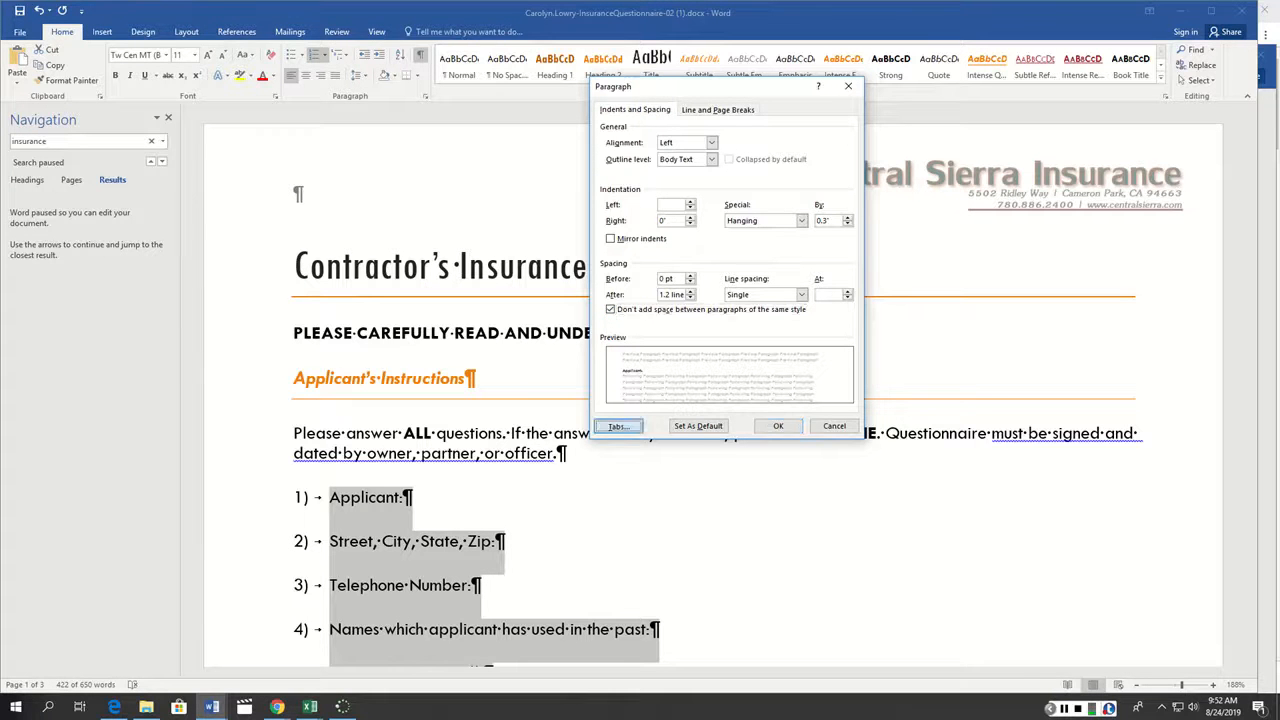
pyautogui.click(617, 426)
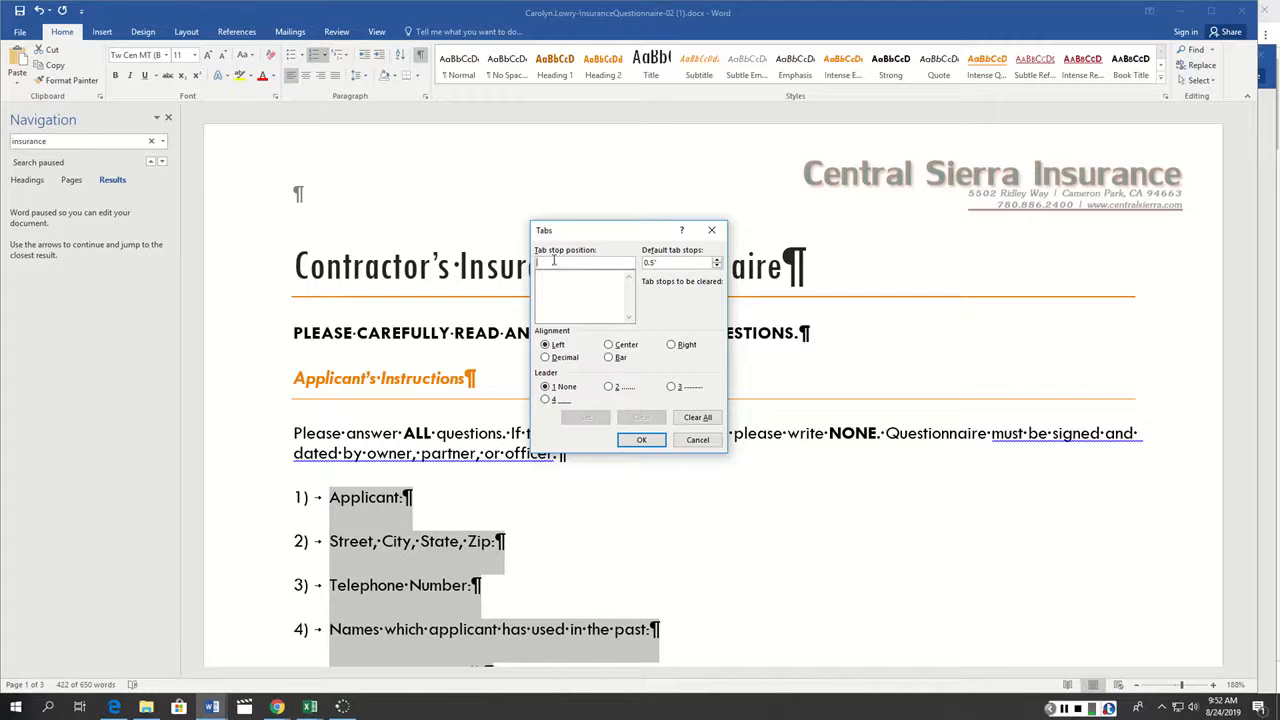
pyautogui.write('7')
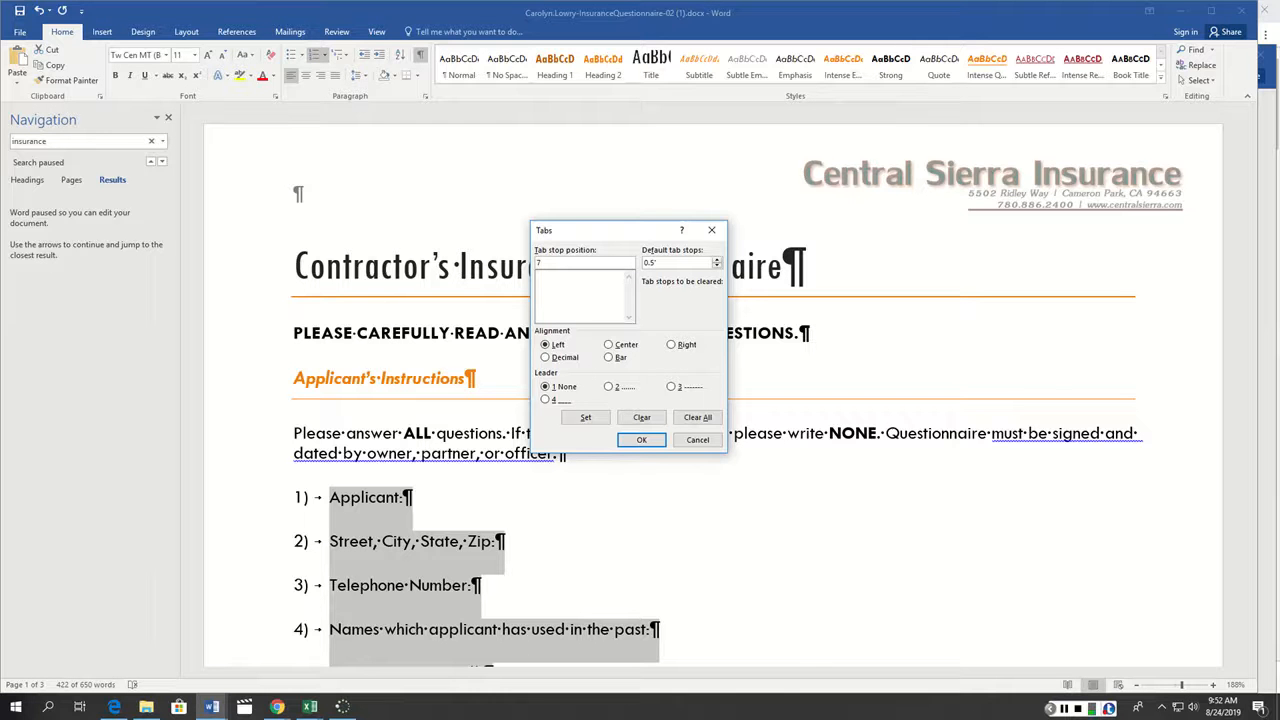
pyautogui.hotkey('alt', 'r')
pyautogui.hotkey('alt', '4')
pyautogui.click(645, 440)
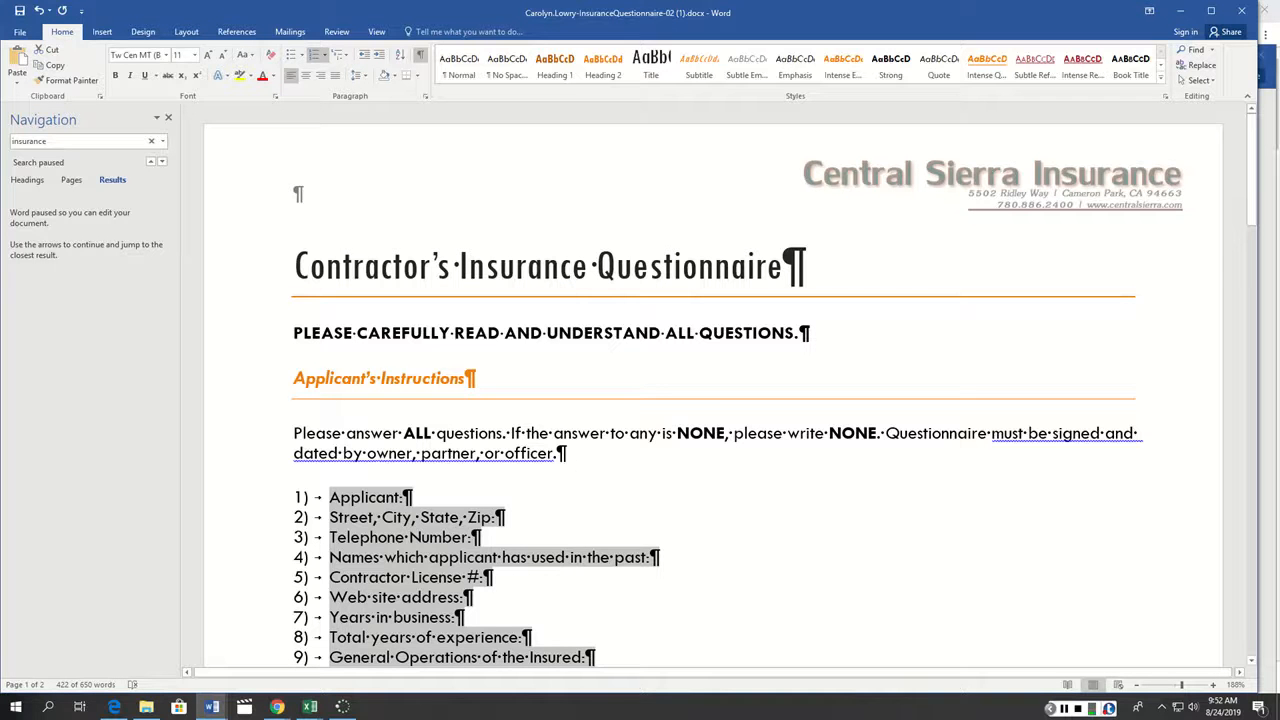
# Insert a leader tab at the end of list items 1 to 4, from "Applicant:" through "Names which applicant has used in the past:"
pyautogui.click(405, 497)
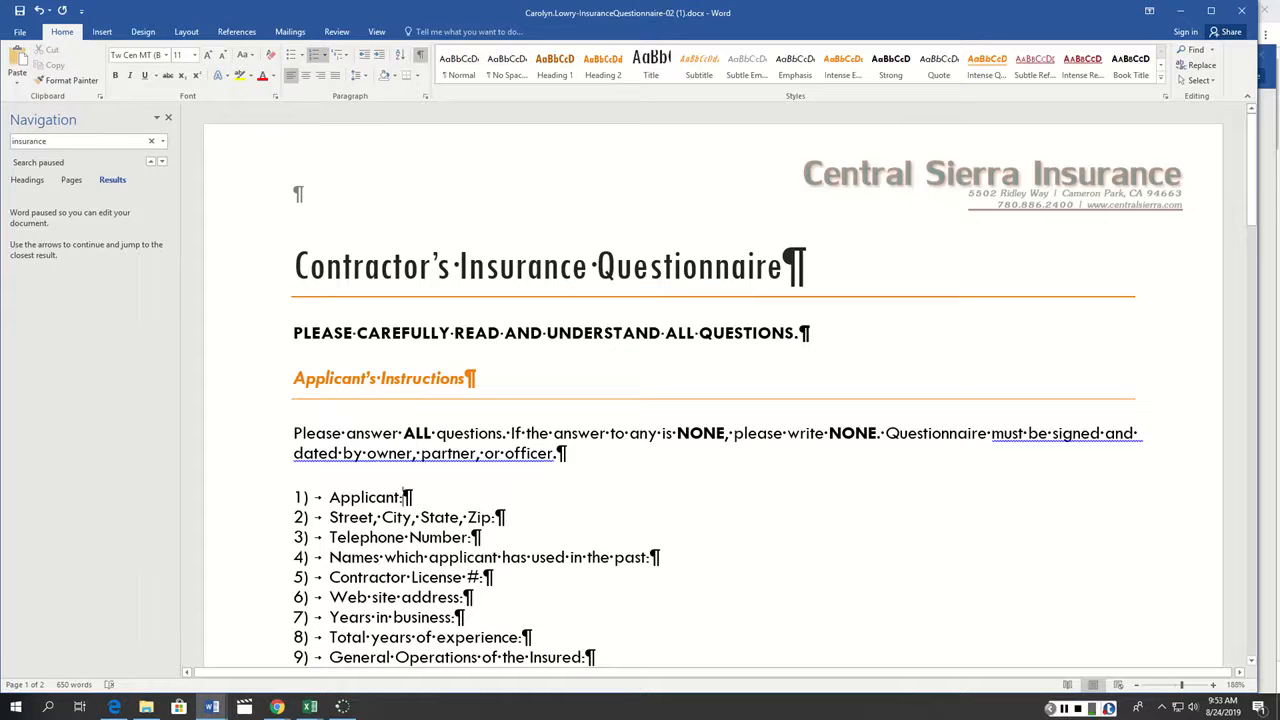
pyautogui.press('Tab')
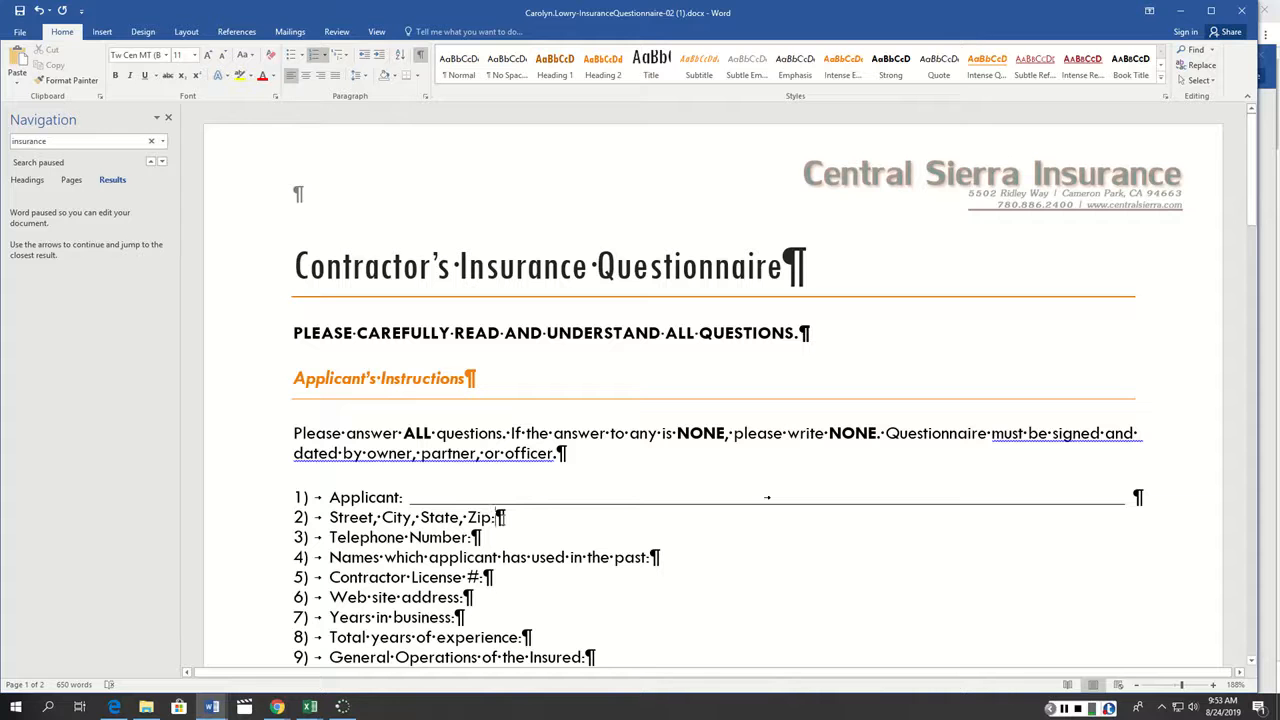
pyautogui.click(497, 517)
pyautogui.press('Tab')
pyautogui.click(474, 537)
pyautogui.press('Tab')
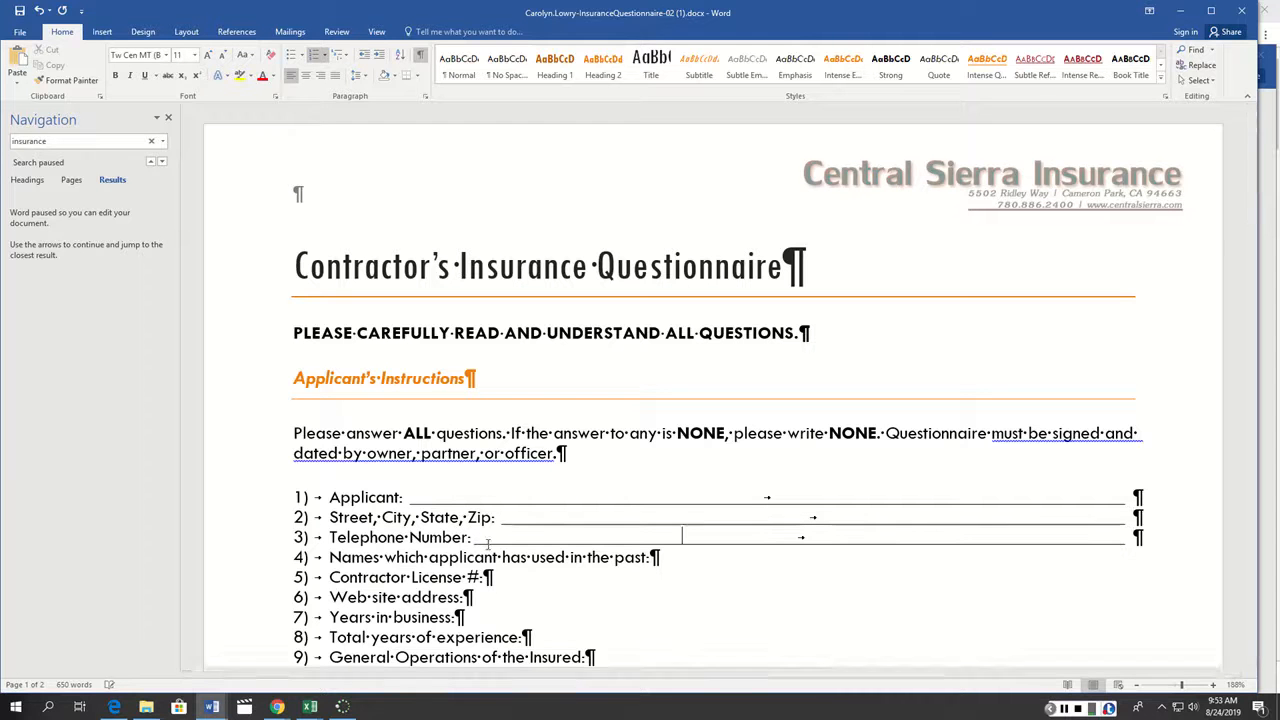
pyautogui.click(651, 557)
pyautogui.press('Tab')
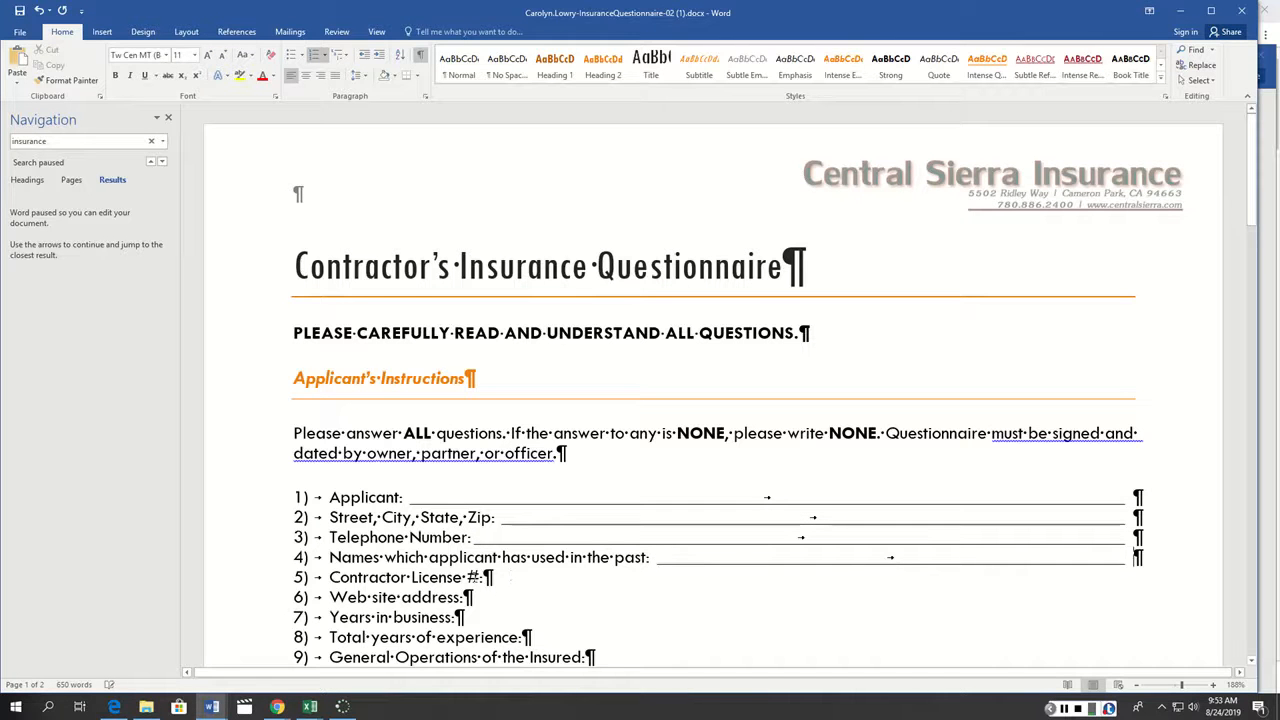
# Insert a leader tab at the end of list items 5 to 9, from "Contractor License #:" through "General Operations of the Insured:"
pyautogui.click(484, 577)
pyautogui.press('Tab')
pyautogui.click(463, 597)
pyautogui.press('Tab')
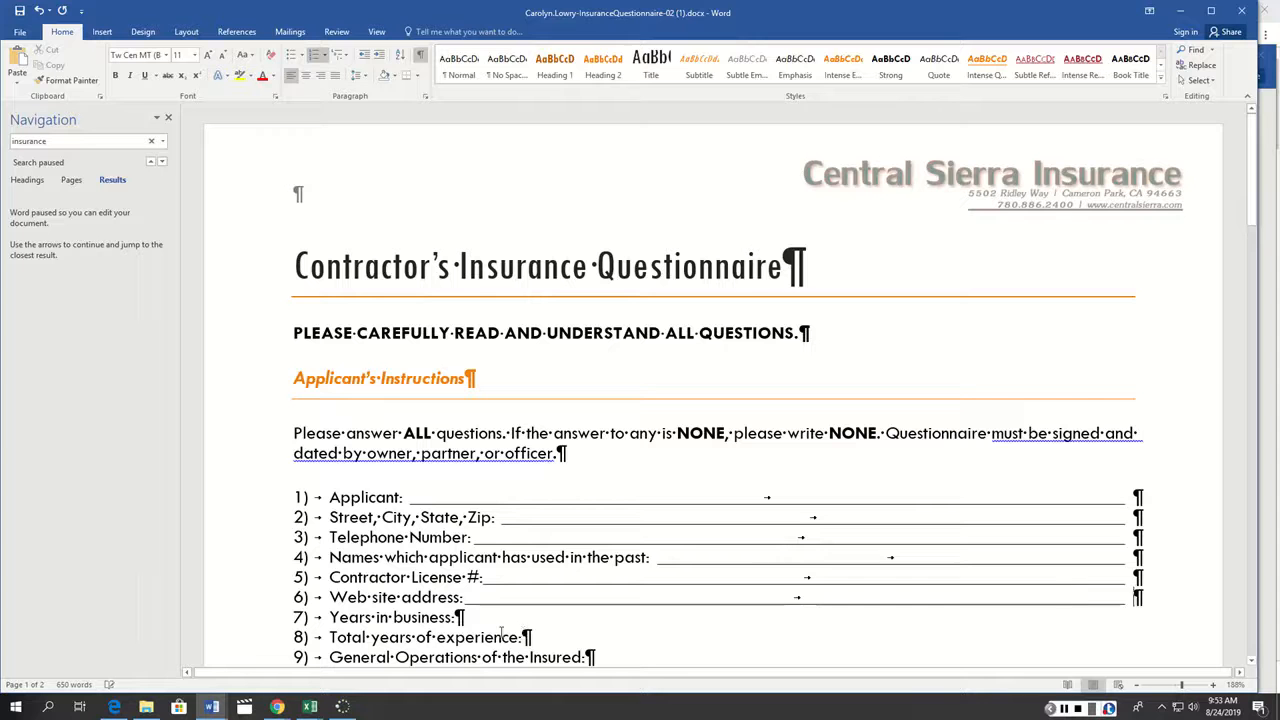
pyautogui.click(463, 617)
pyautogui.press('Tab')
pyautogui.click(536, 637)
pyautogui.press('Tab')
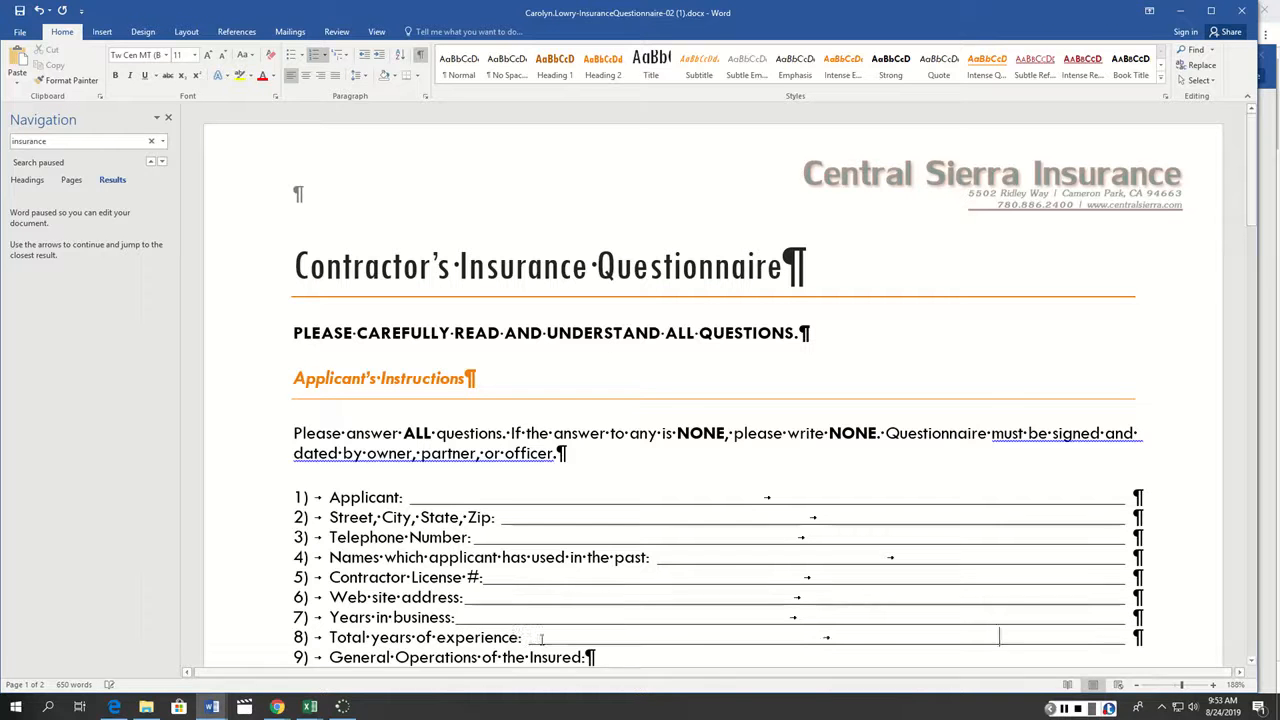
pyautogui.click(586, 657)
pyautogui.press('Tab')
# Insert a leader tab at the end of list items 10 to 12 and of sub-item 12a, "If 'yes,' limit required:"
pyautogui.scroll(-6, 622, 628)
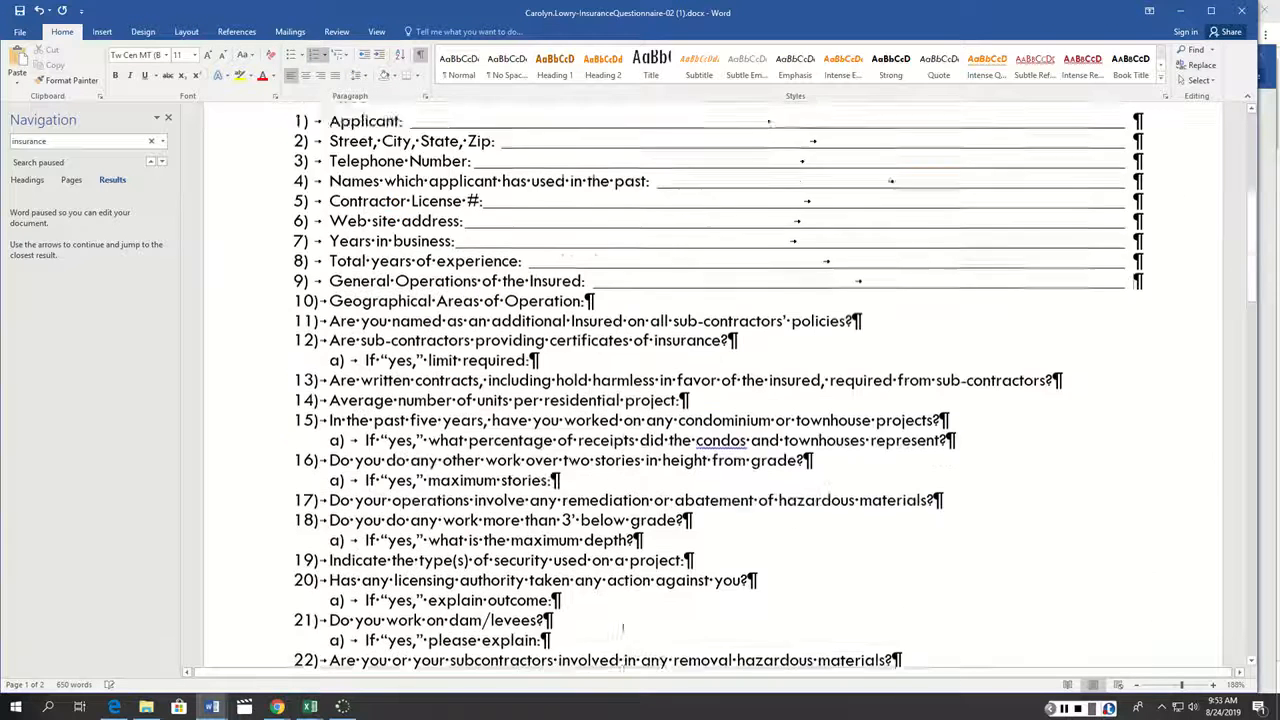
pyautogui.scroll(-3, 622, 628)
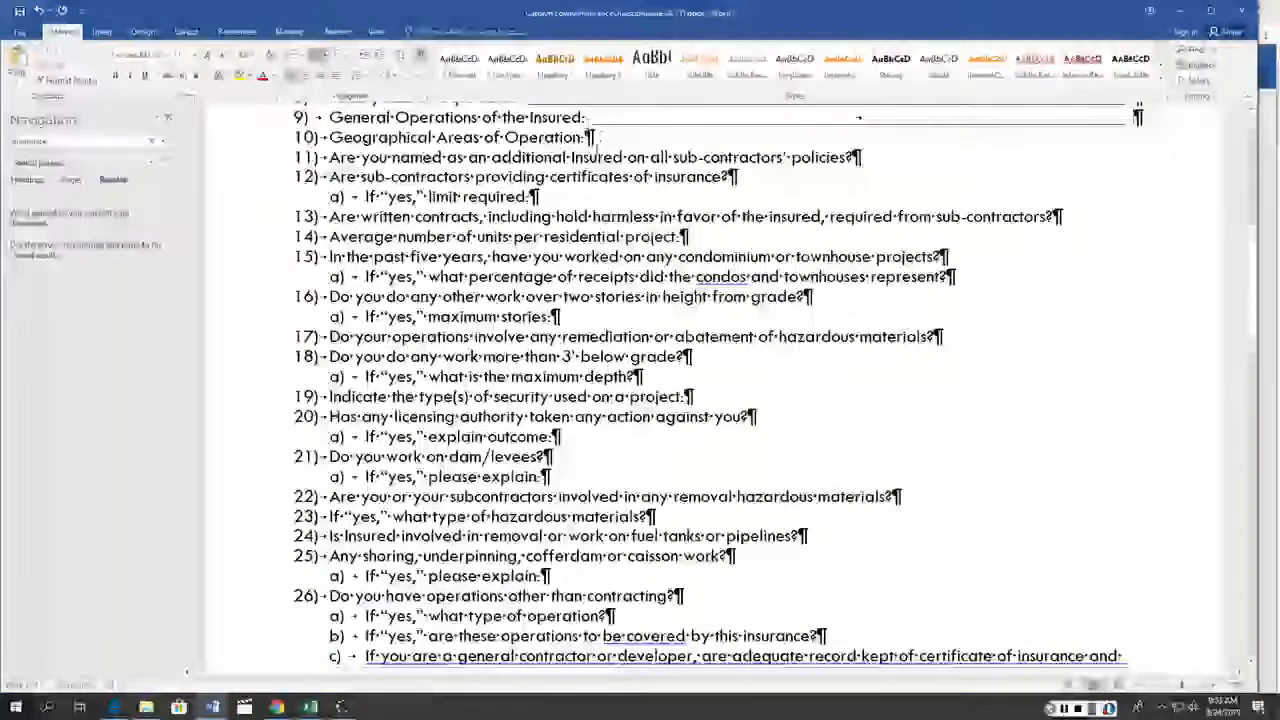
pyautogui.click(590, 137)
pyautogui.press('Tab')
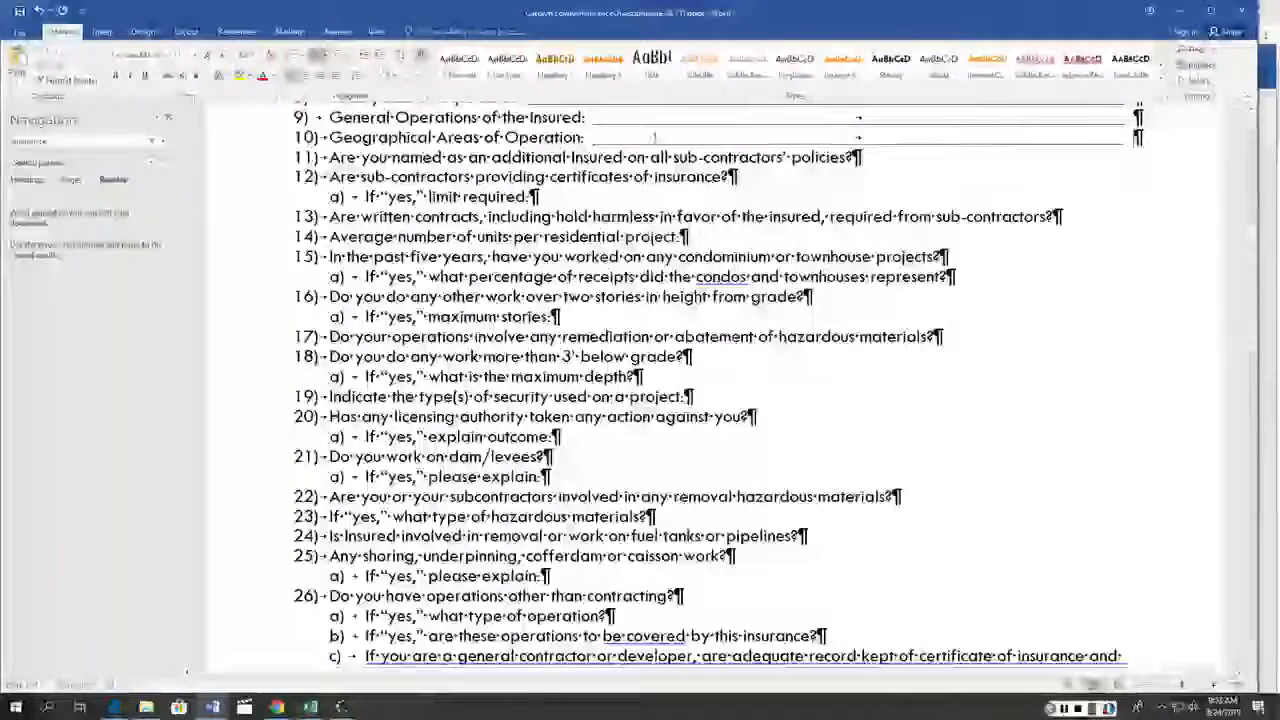
pyautogui.click(855, 158)
pyautogui.press('Tab')
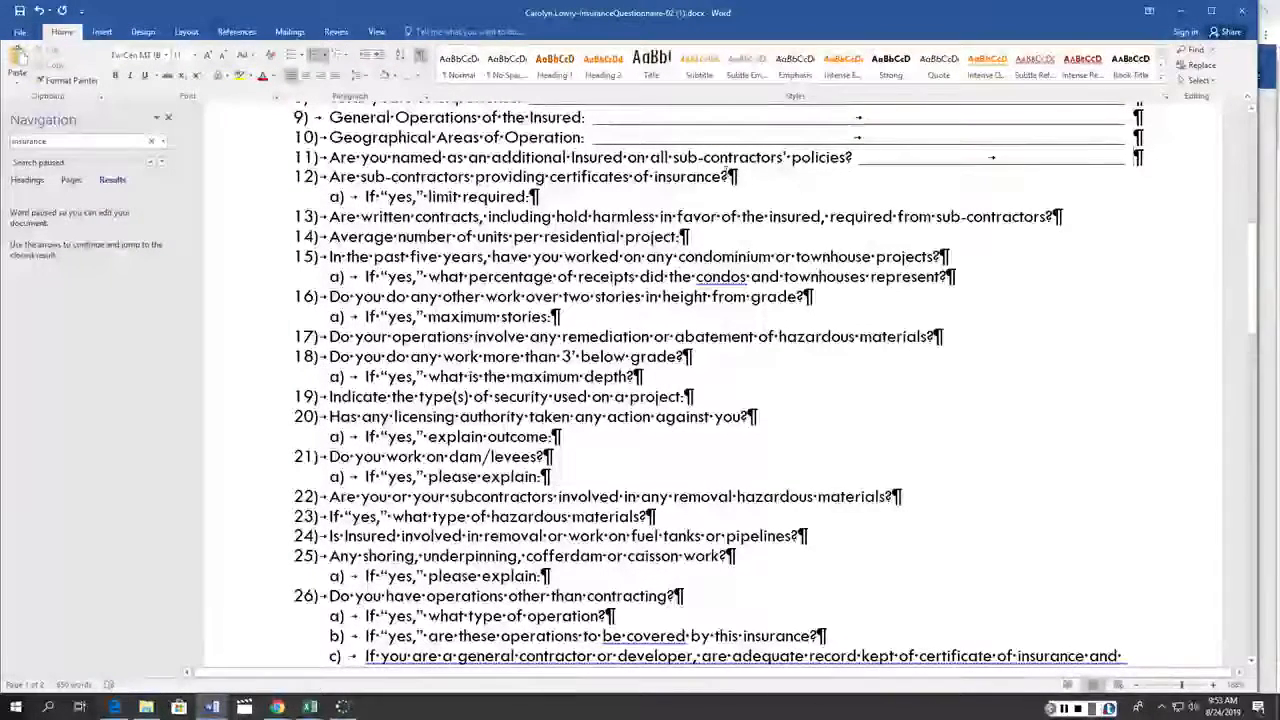
pyautogui.click(731, 176)
pyautogui.press('Tab')
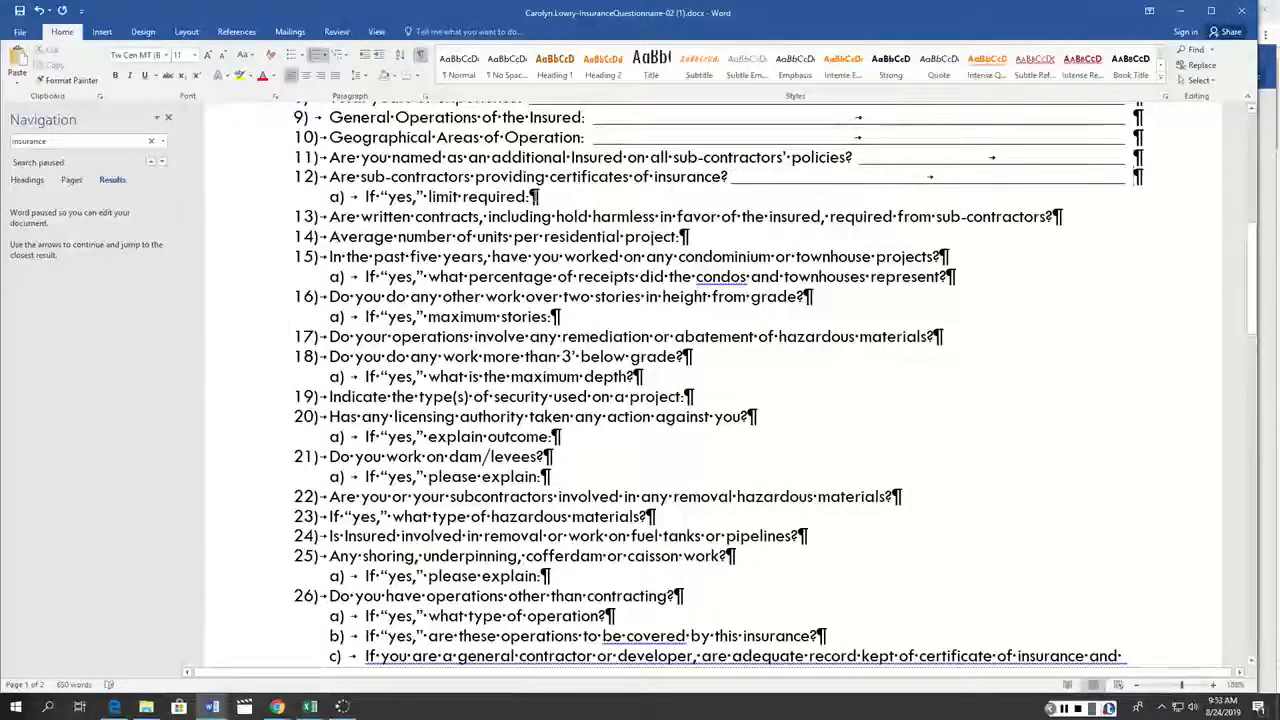
pyautogui.click(534, 197)
pyautogui.press('Tab')
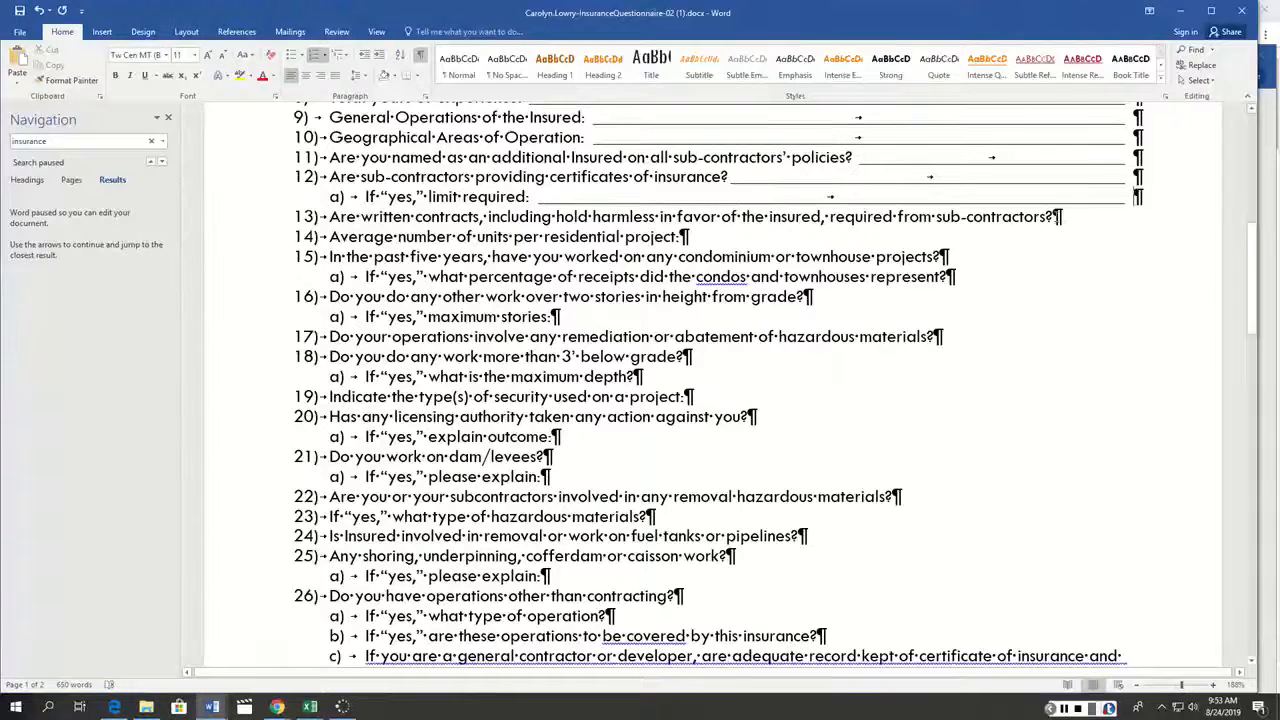
# Insert a leader tab at the end of list items 13 to 15 and of sub-item 15a about the percentage of receipts
pyautogui.click(1055, 217)
pyautogui.press('Tab')
pyautogui.click(680, 237)
pyautogui.press('Tab')
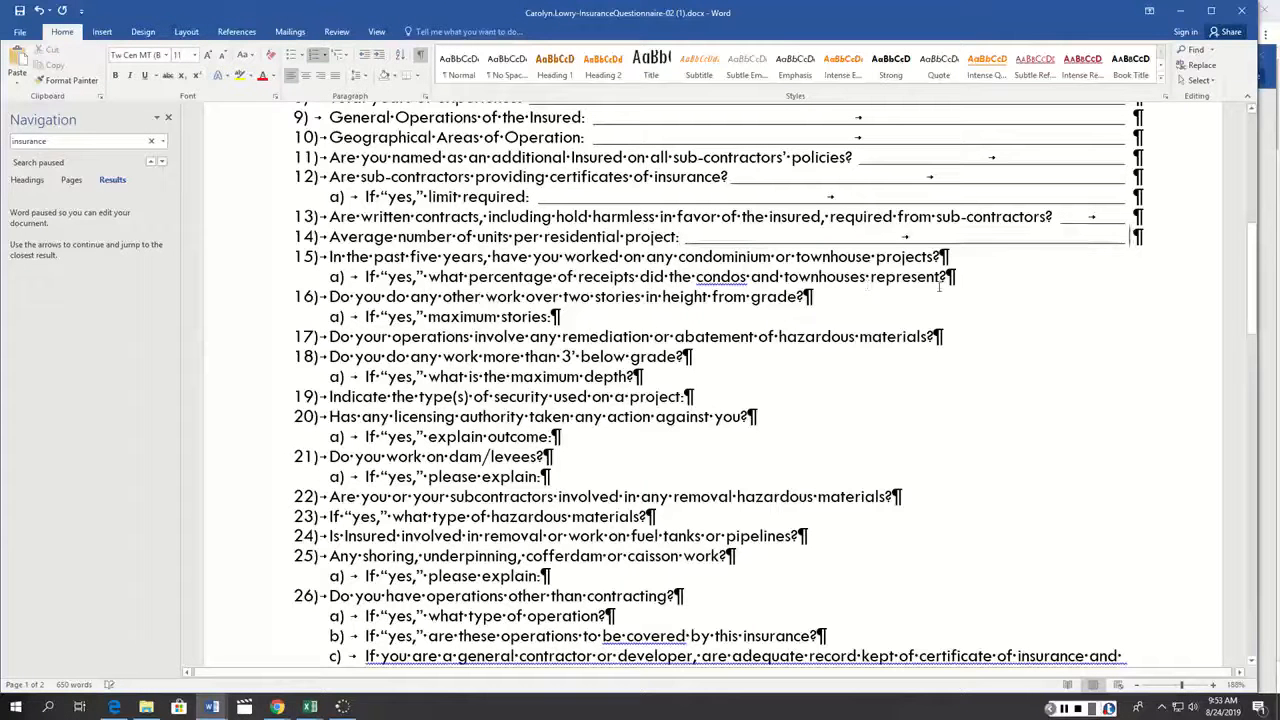
pyautogui.click(941, 257)
pyautogui.press('Tab')
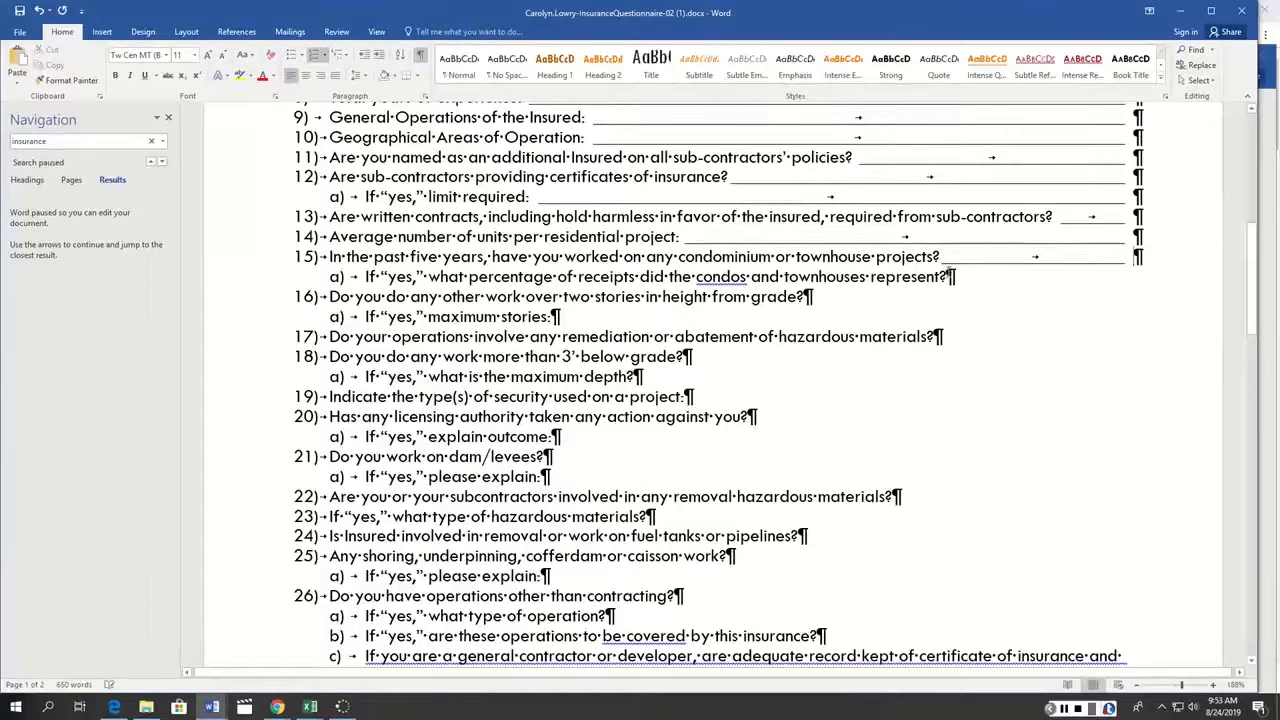
pyautogui.click(949, 277)
pyautogui.press('Tab')
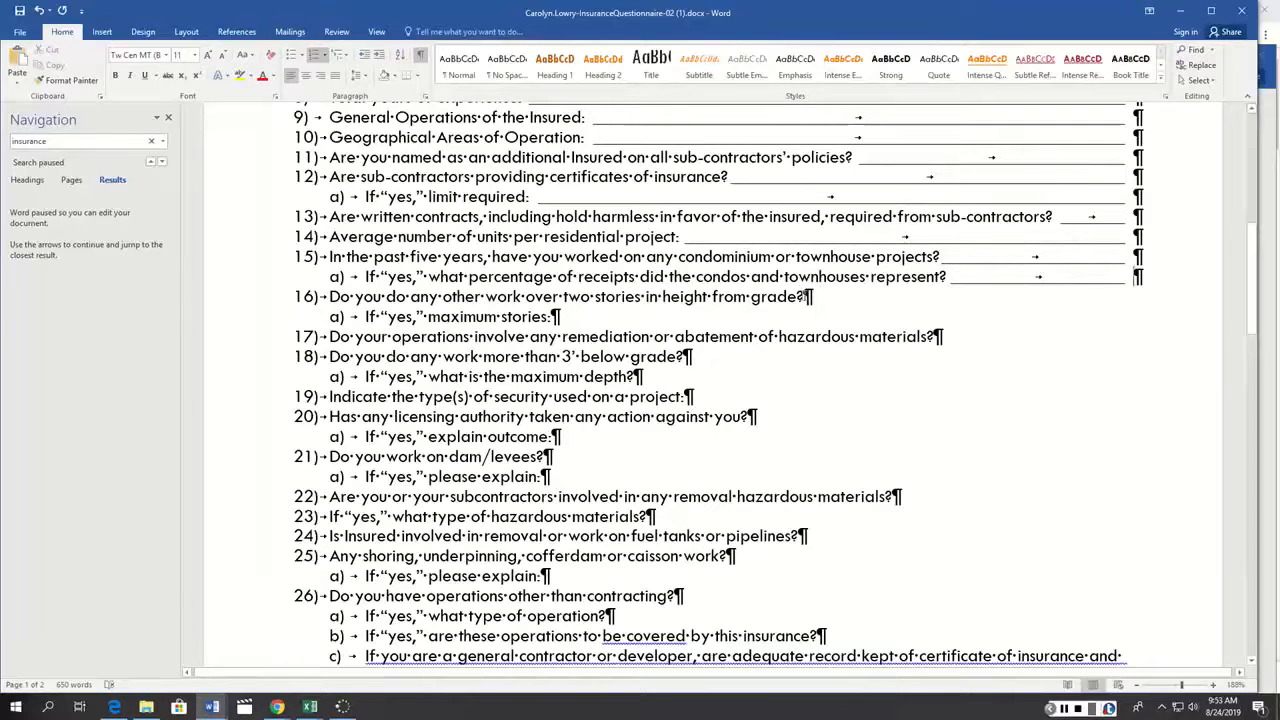
# Insert a leader tab at the end of list items 16, 17 and 18 and of sub-item 16a, "If 'yes,' maximum stories:"
pyautogui.click(806, 297)
pyautogui.press('Tab')
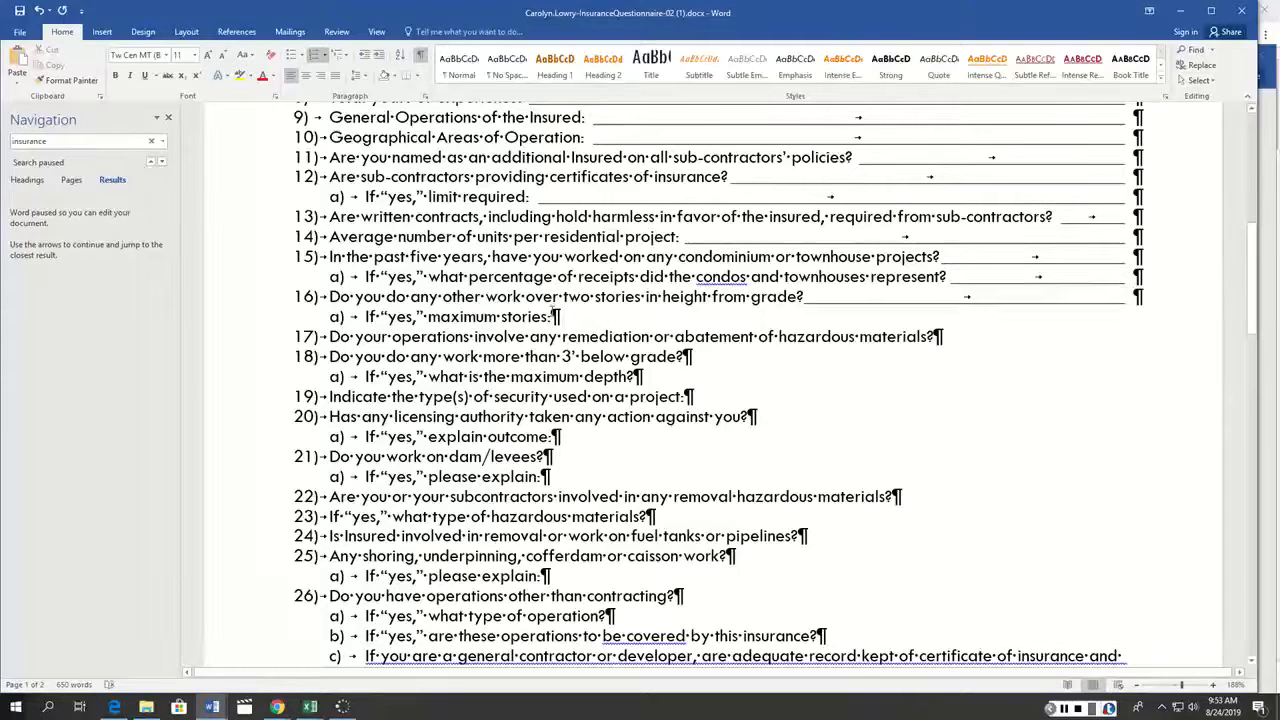
pyautogui.click(555, 317)
pyautogui.press('Tab')
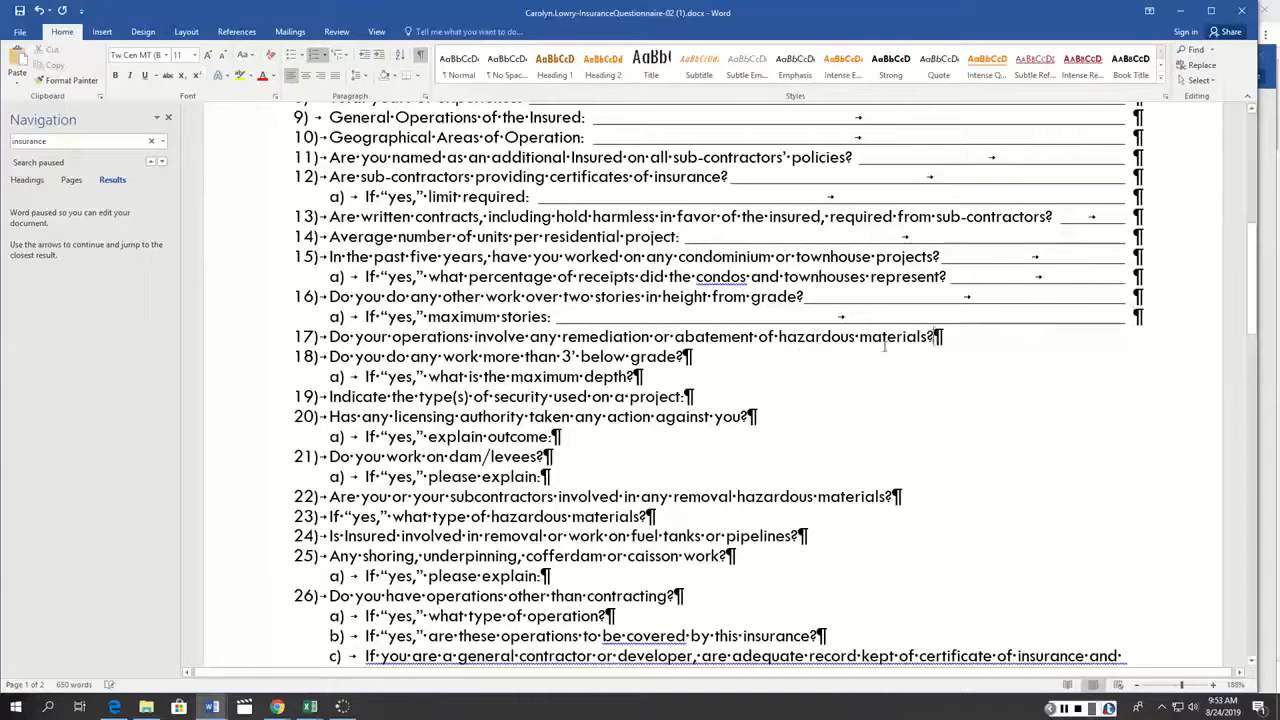
pyautogui.click(936, 337)
pyautogui.press('Tab')
pyautogui.click(685, 357)
pyautogui.press('Tab')
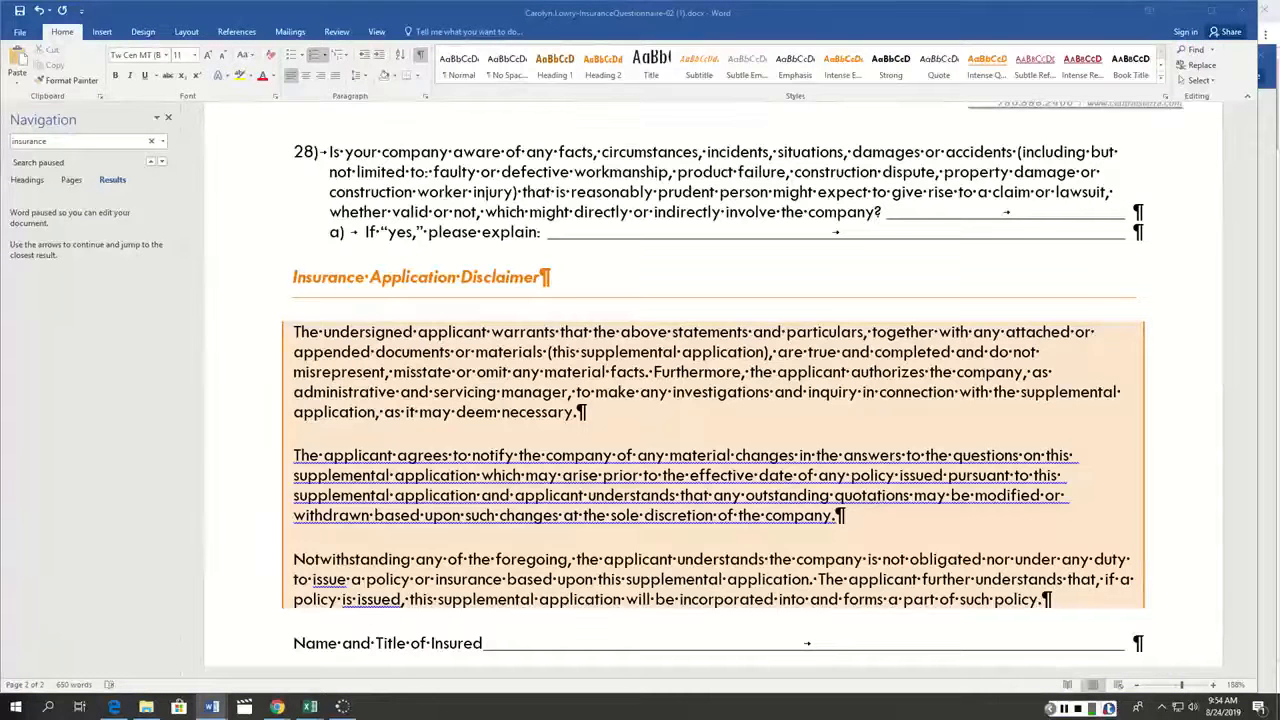
# Insert a page break before list item 22 and check it with the formatting marks hidden, then shown again
pyautogui.click(819, 432)
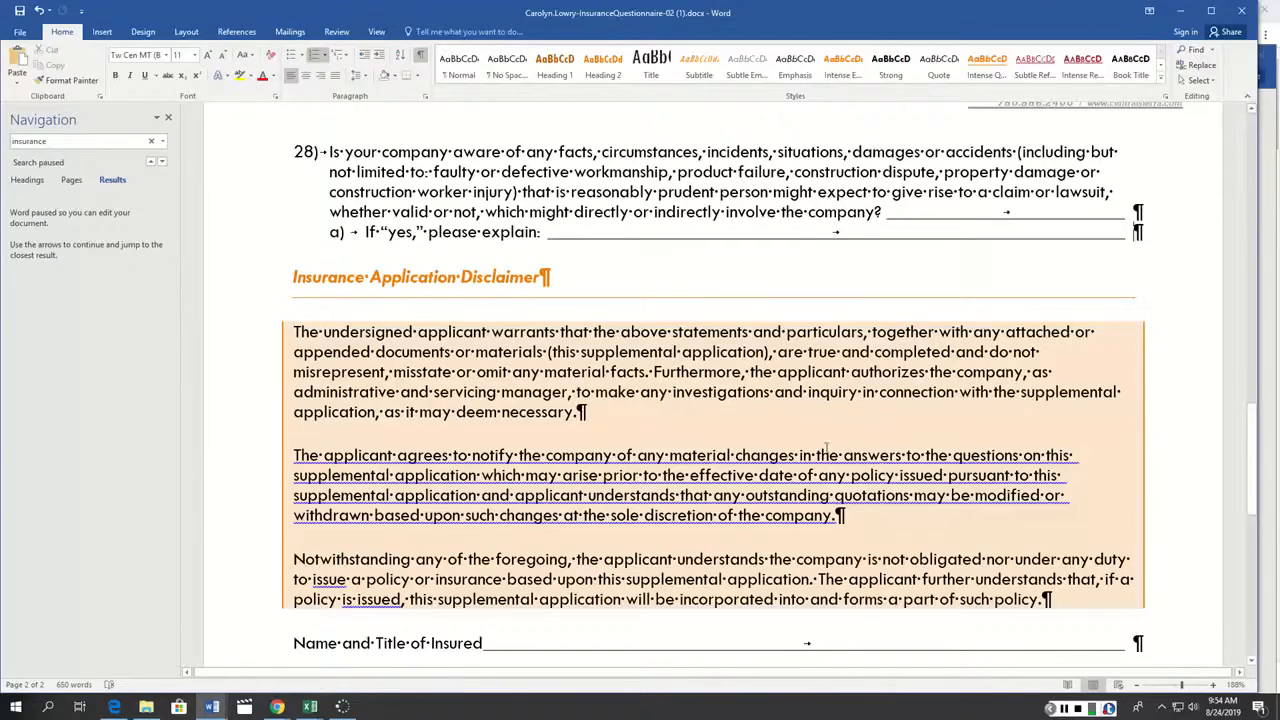
pyautogui.scroll(10, 826, 447)
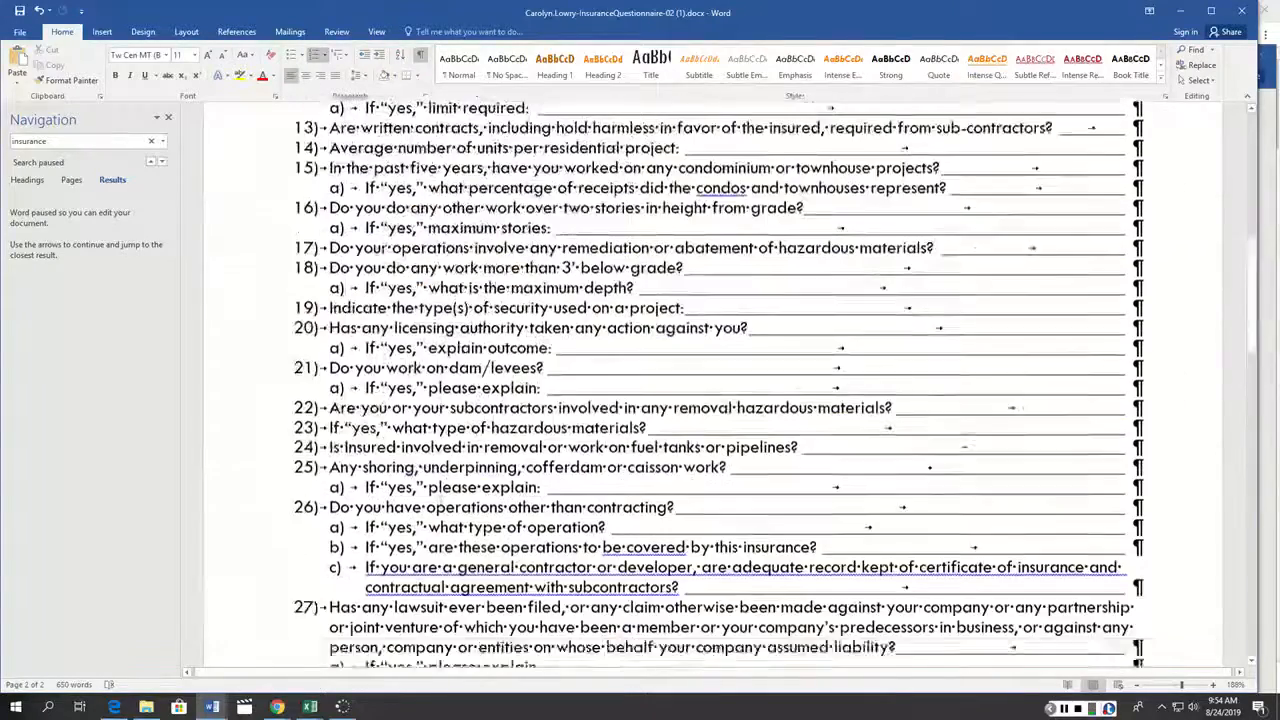
pyautogui.scroll(1, 722, 385)
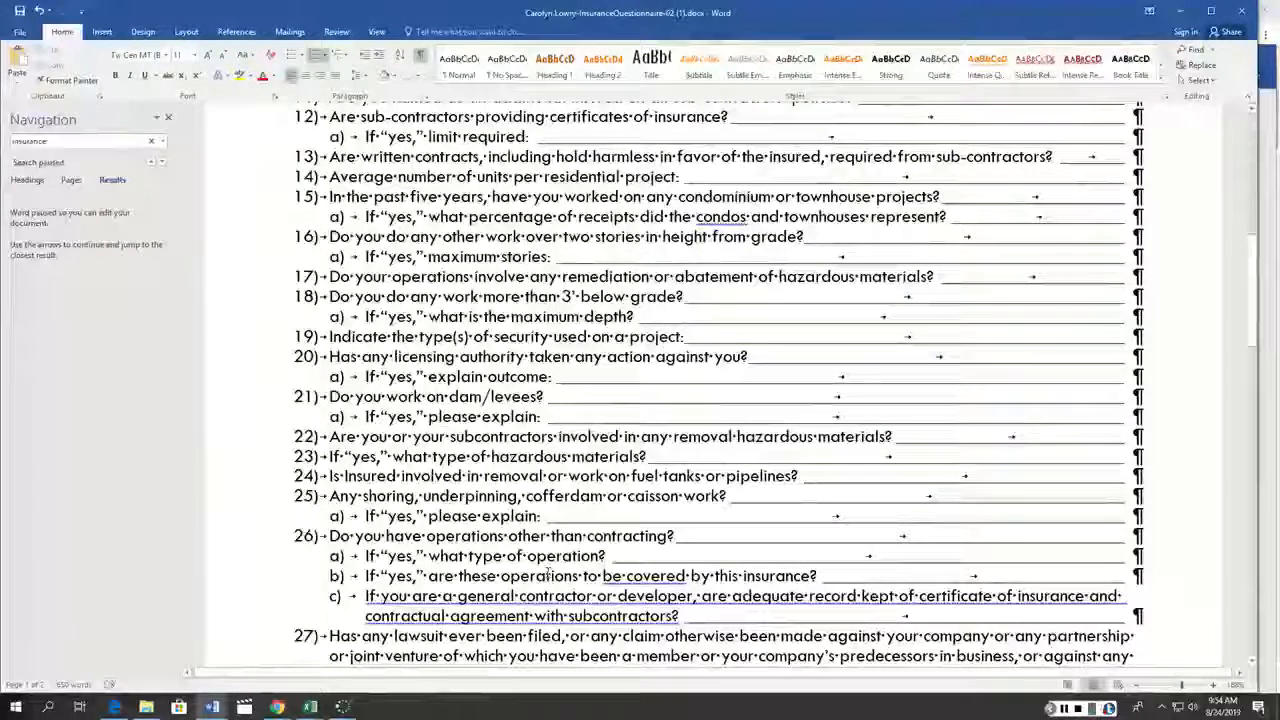
pyautogui.hotkey('ctrl', 'Return')
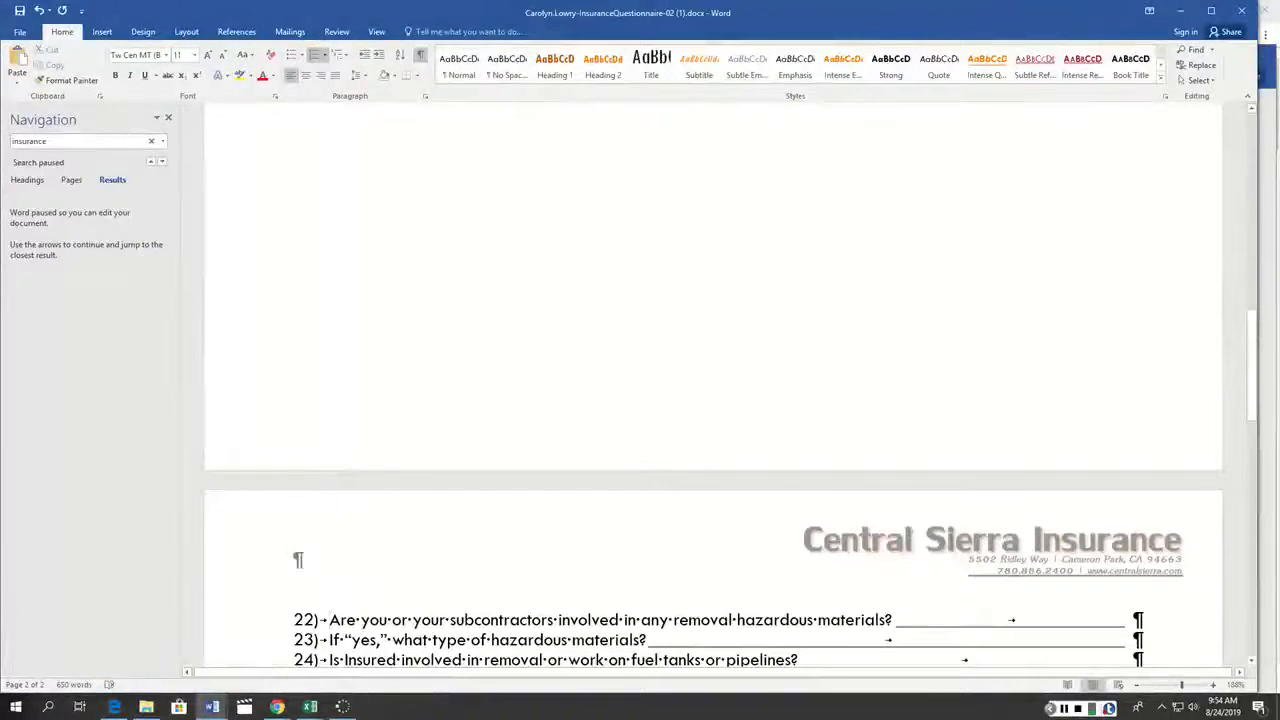
pyautogui.scroll(4, 428, 513)
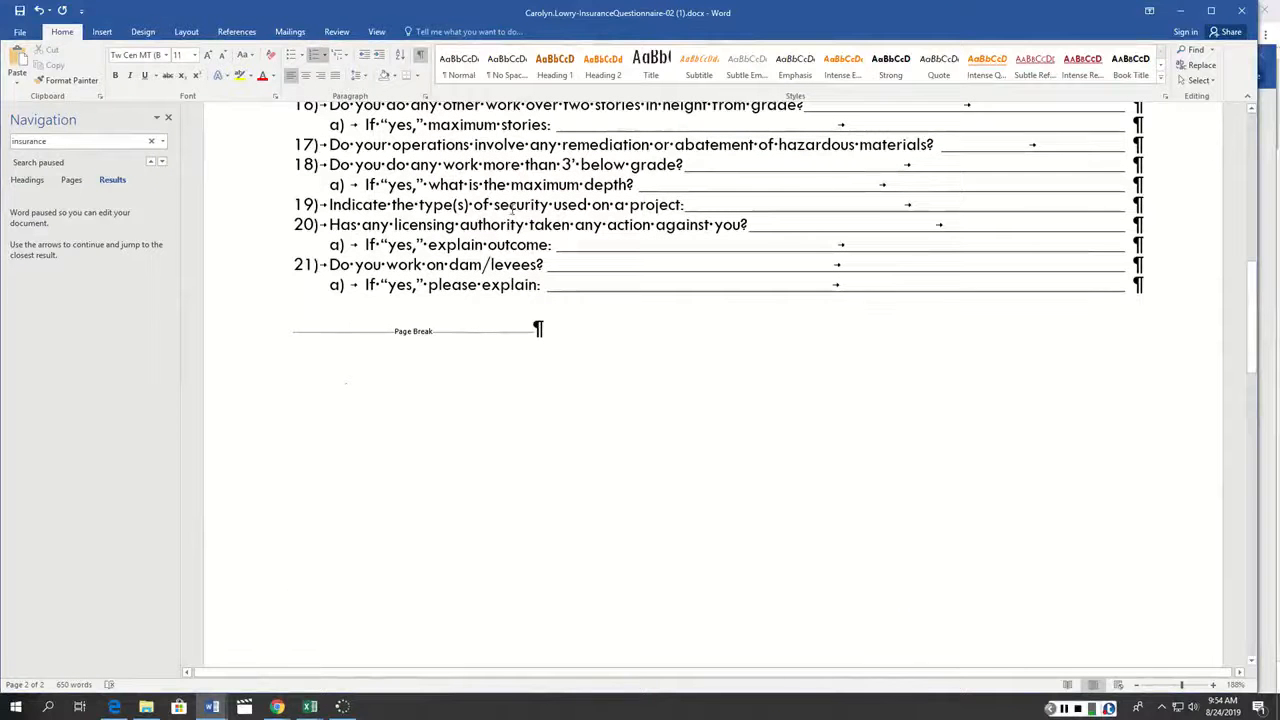
pyautogui.hotkey('ctrl', 'shift', '8')
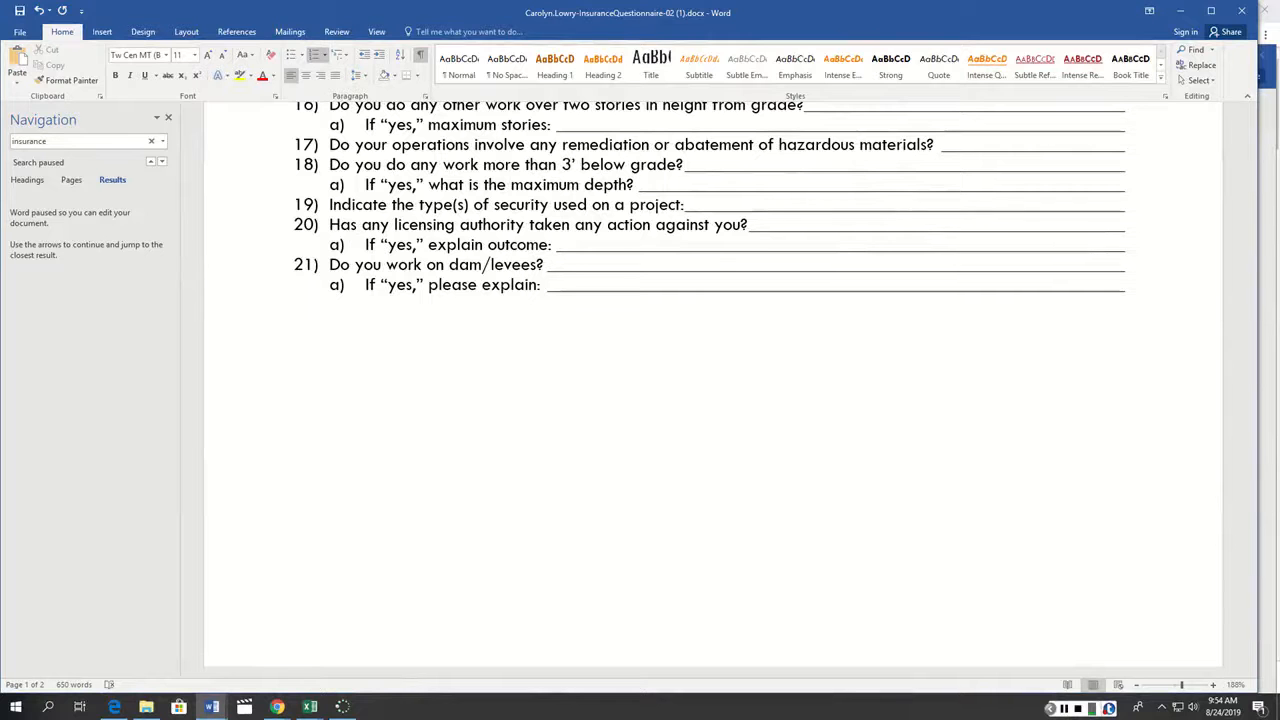
pyautogui.hotkey('ctrl', 'shift', '8')
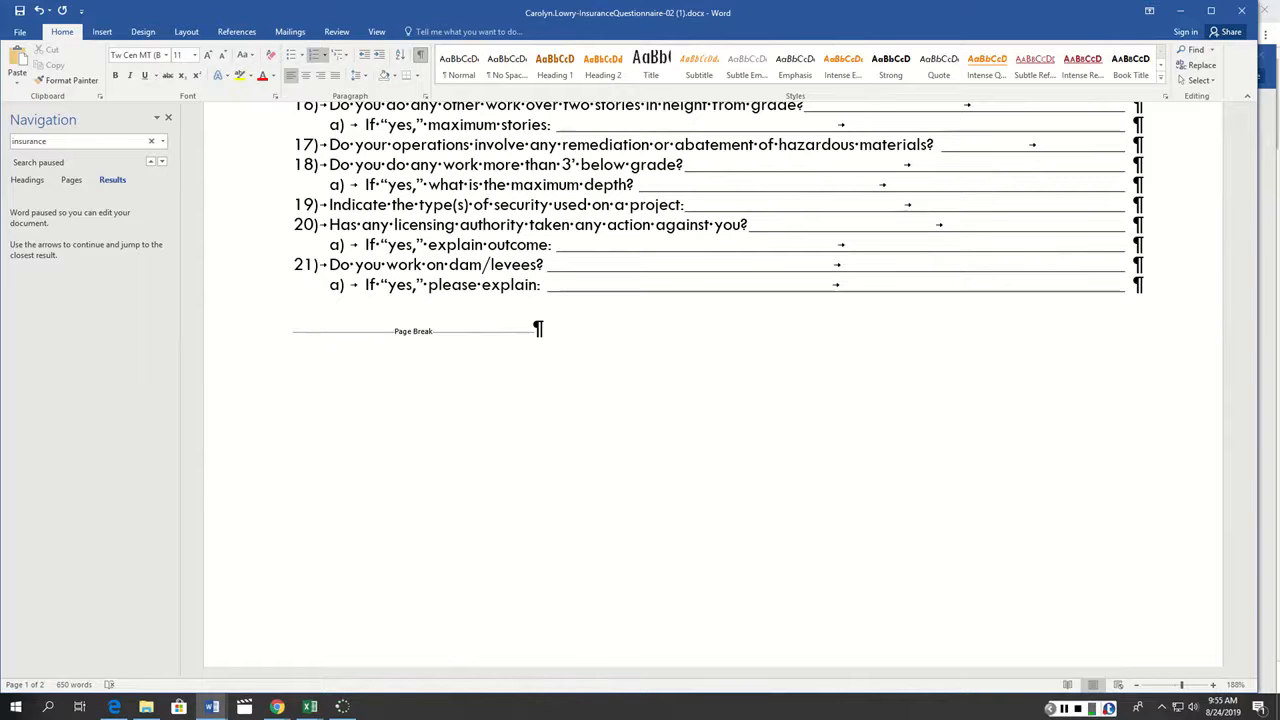
# Insert the Bold Numbers 3 page number at the bottom of the page, delete the blank line below it, and close the footer
pyautogui.hotkey('ctrl', 'Home')
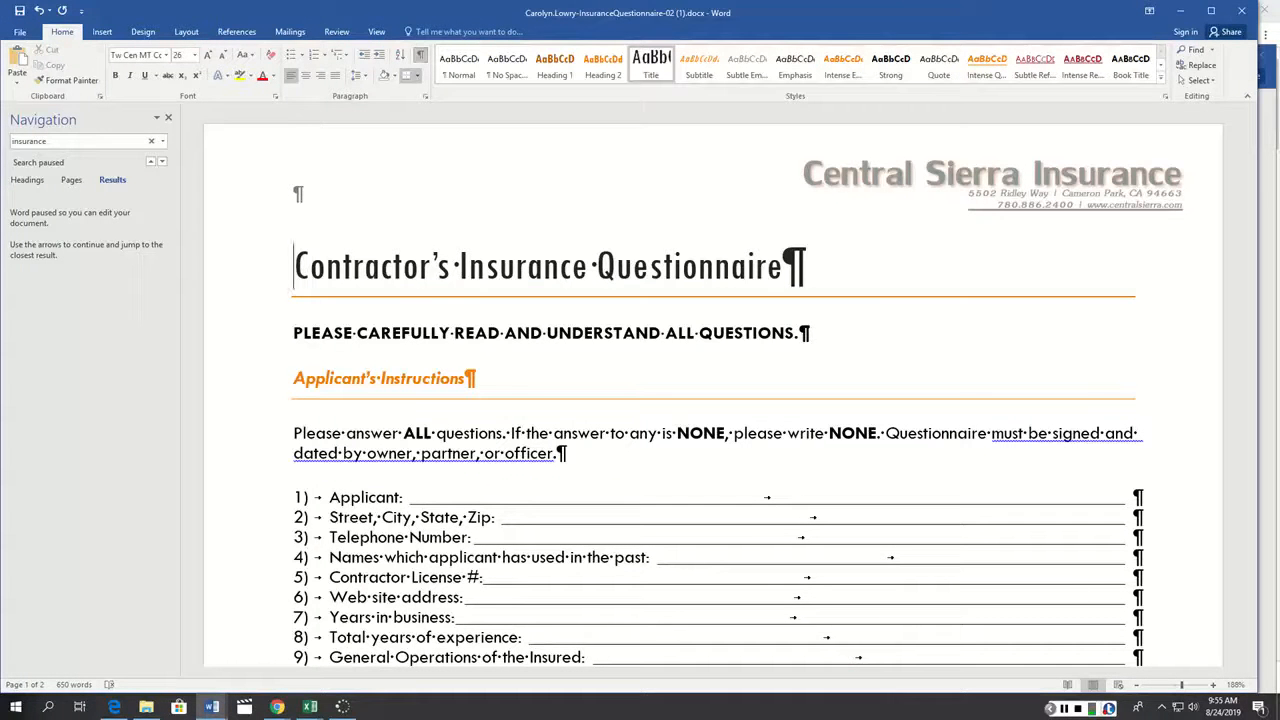
pyautogui.click(102, 32)
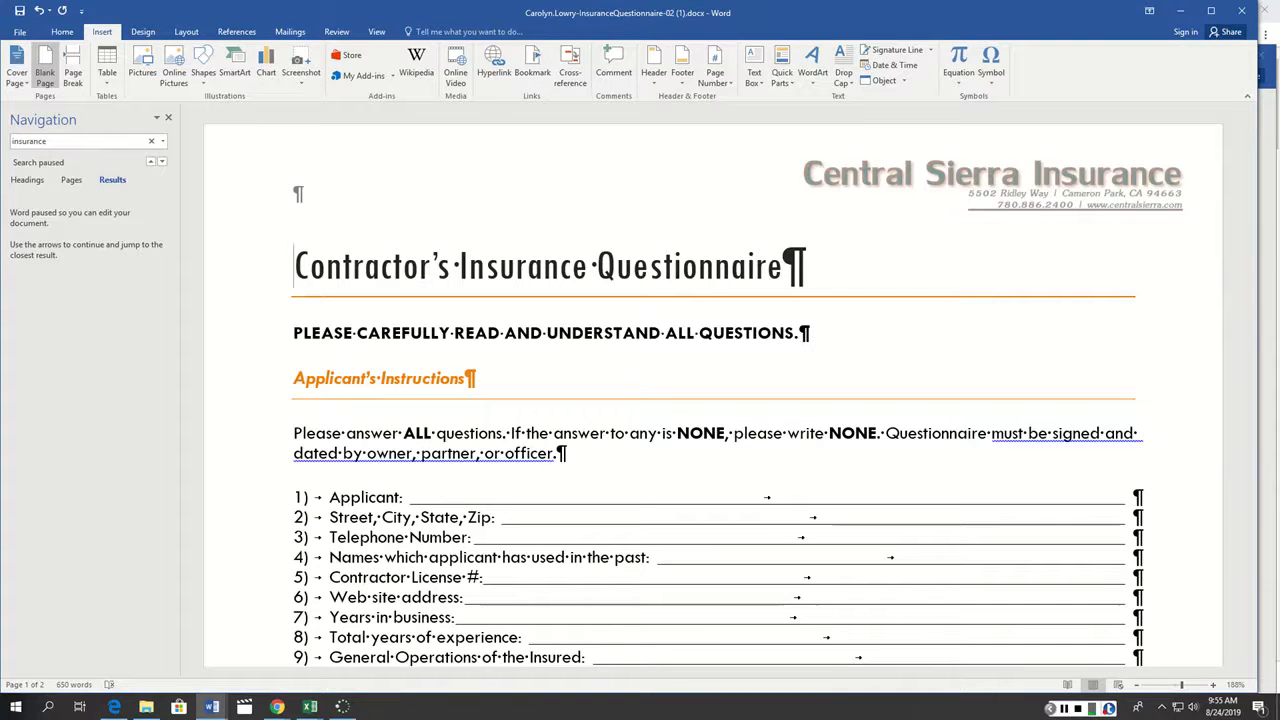
pyautogui.click(715, 75)
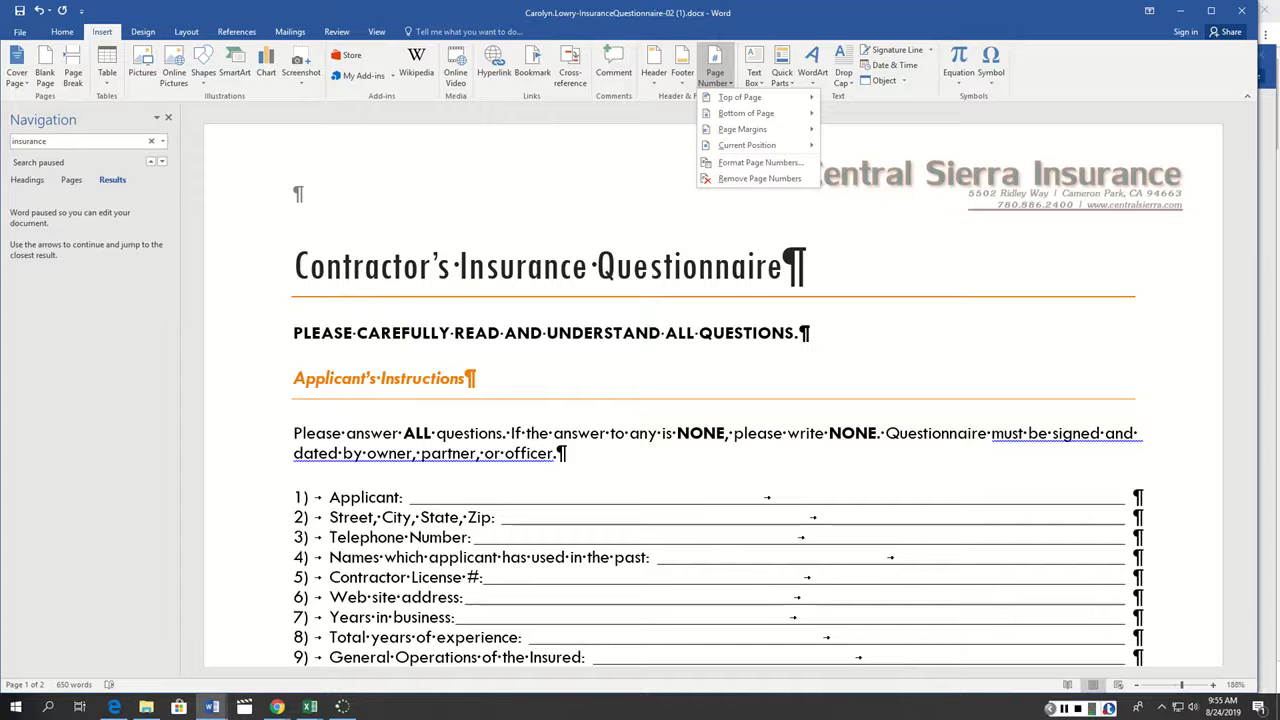
pyautogui.moveTo(746, 113)
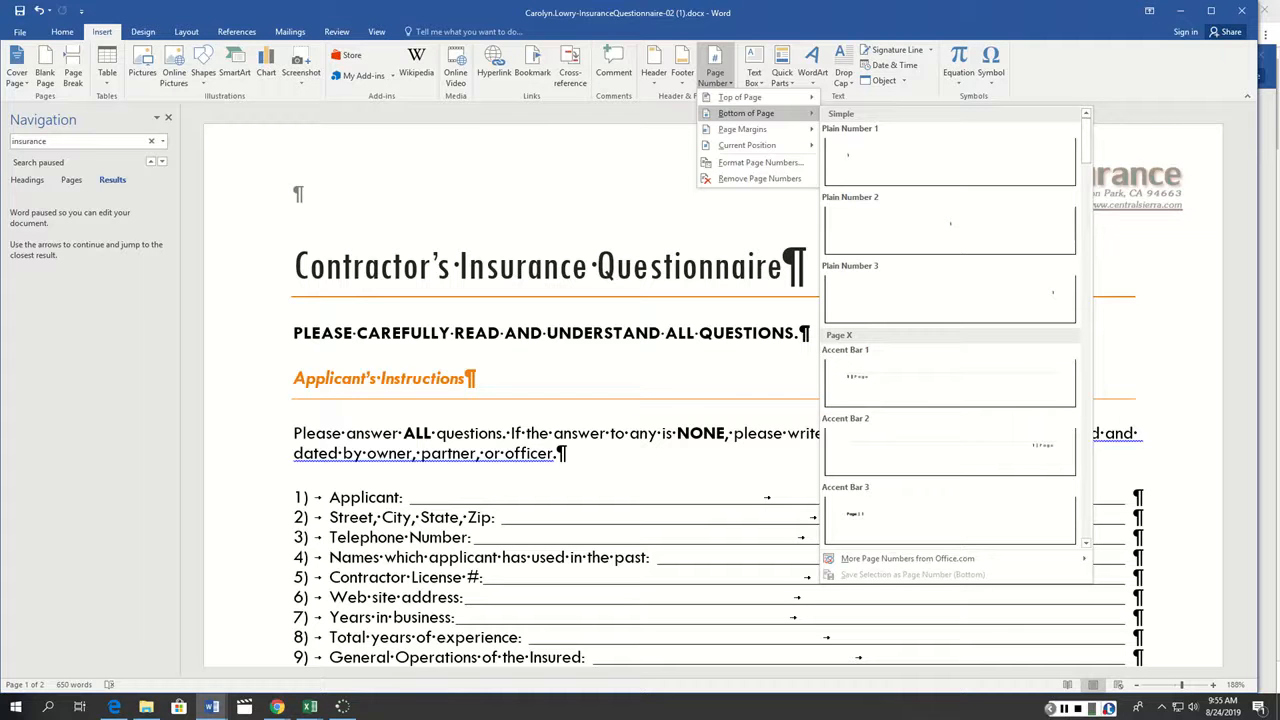
pyautogui.scroll(-3, 915, 235)
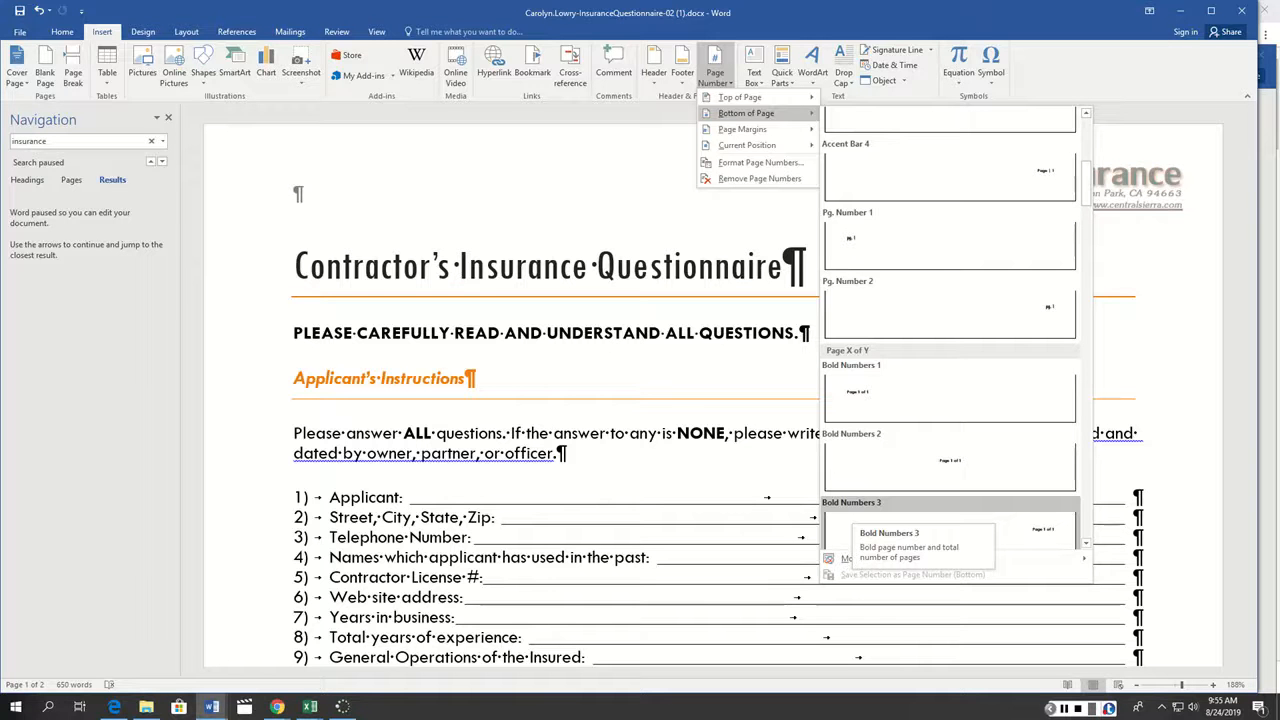
pyautogui.click(853, 510)
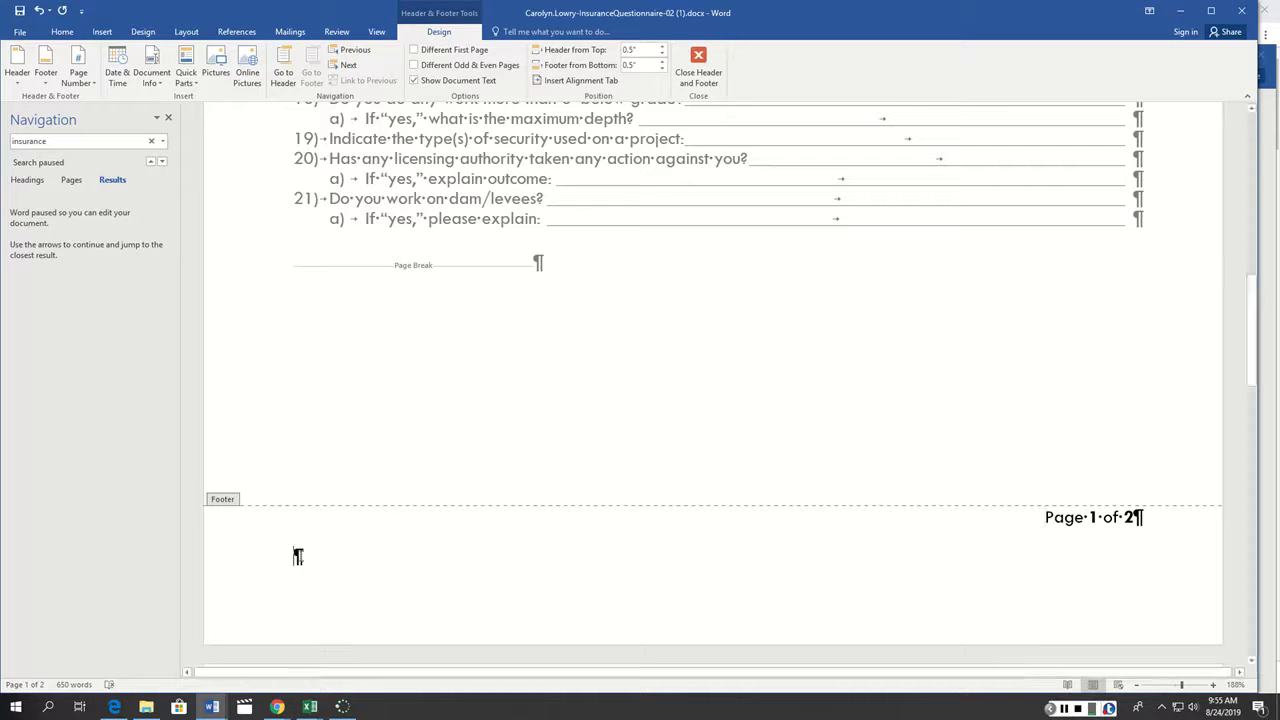
pyautogui.press('BackSpace')
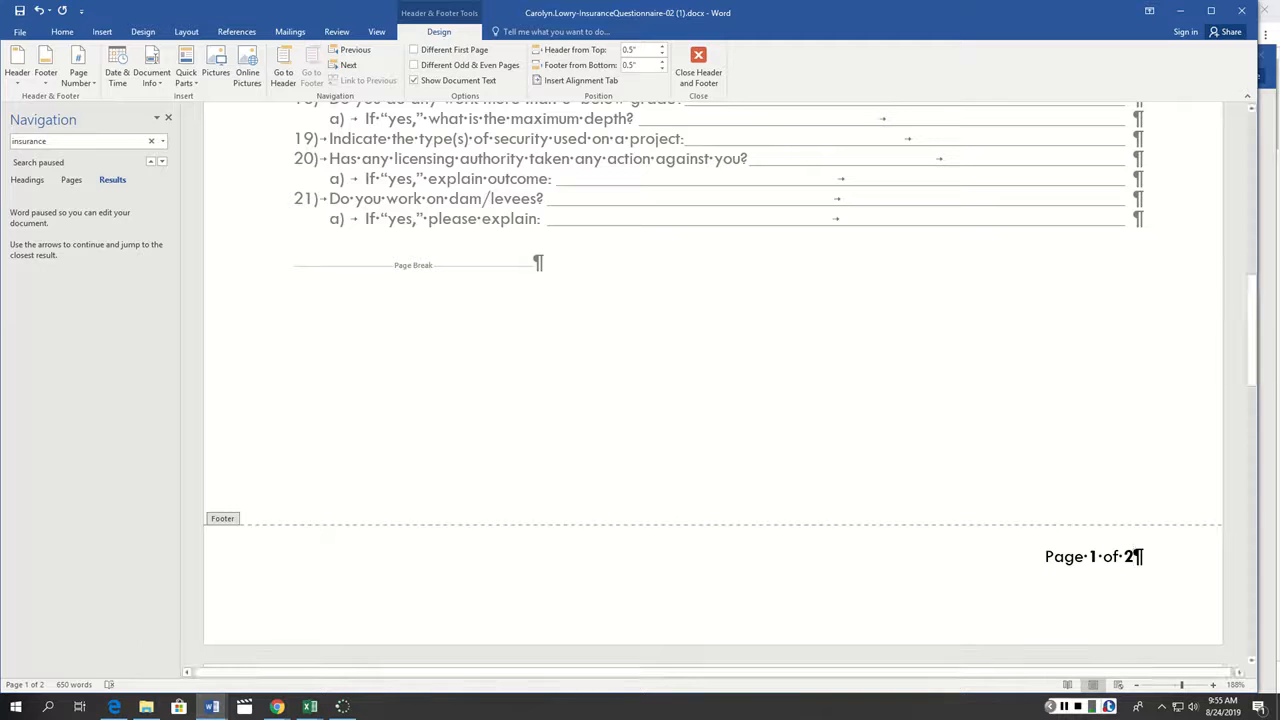
pyautogui.click(698, 65)
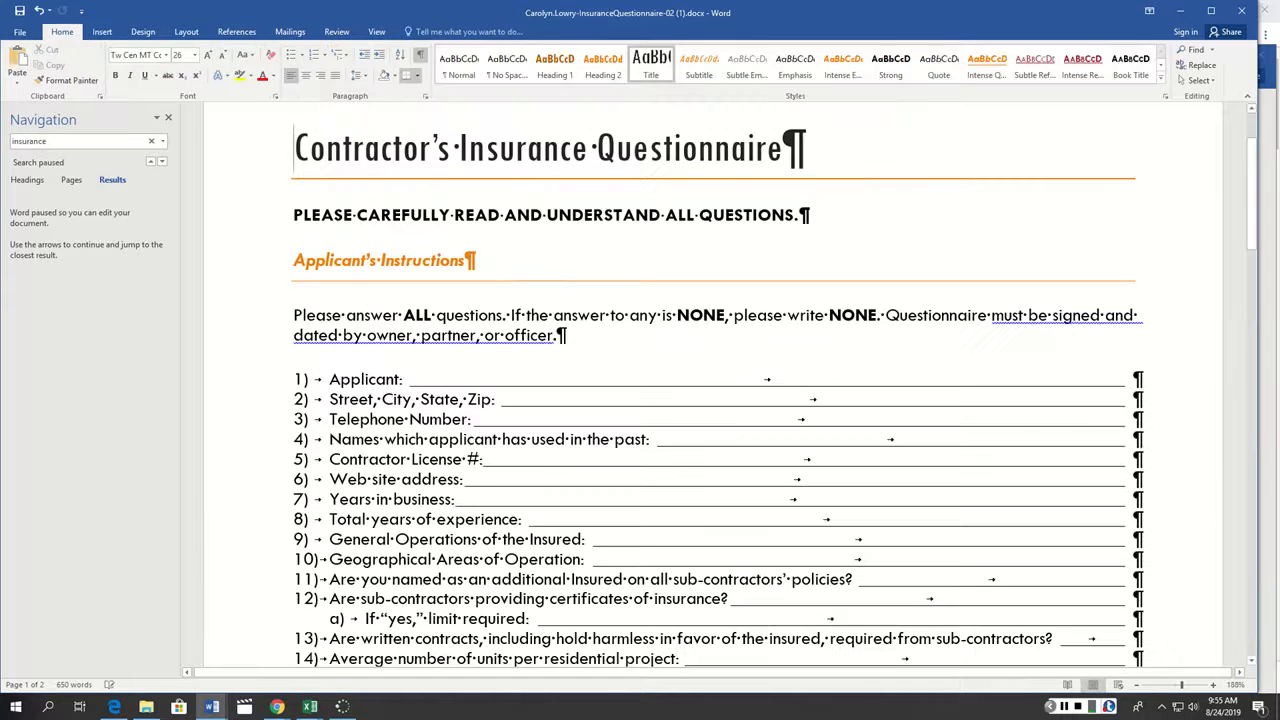
# Check the page number on the first page by opening its footer, and return to the document body
pyautogui.scroll(-15, 688, 291)
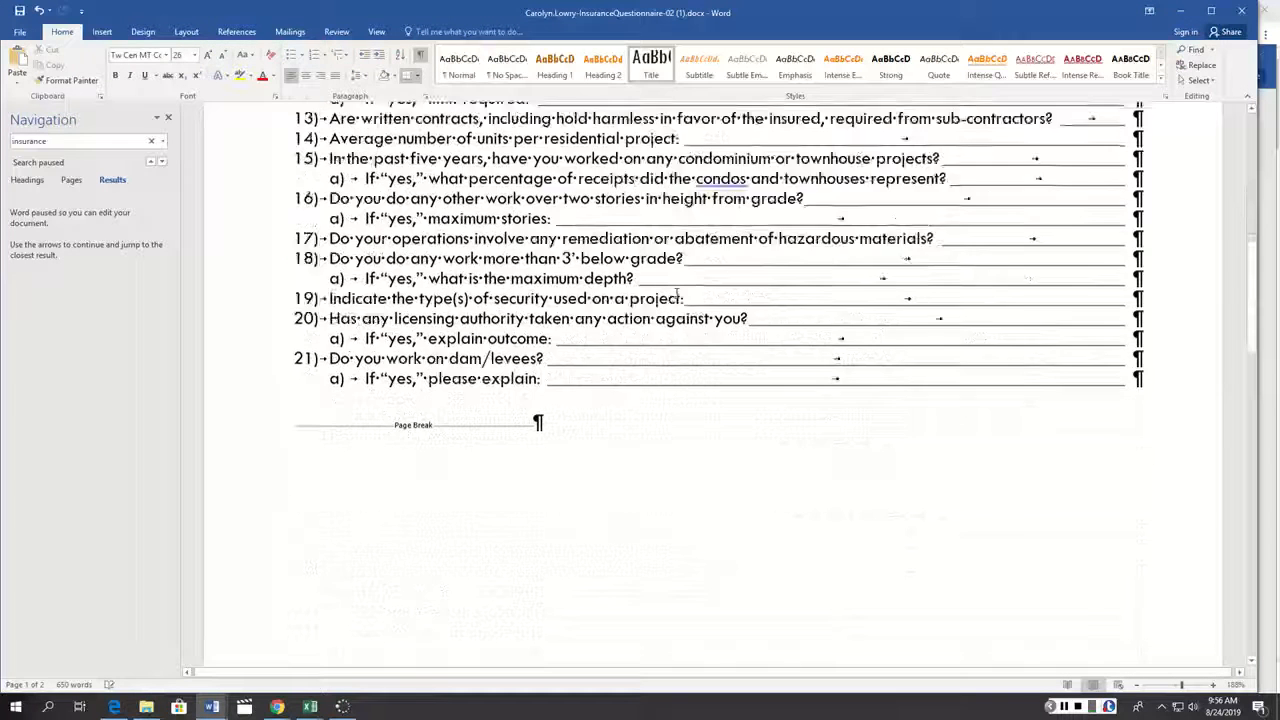
pyautogui.scroll(1, 940, 371)
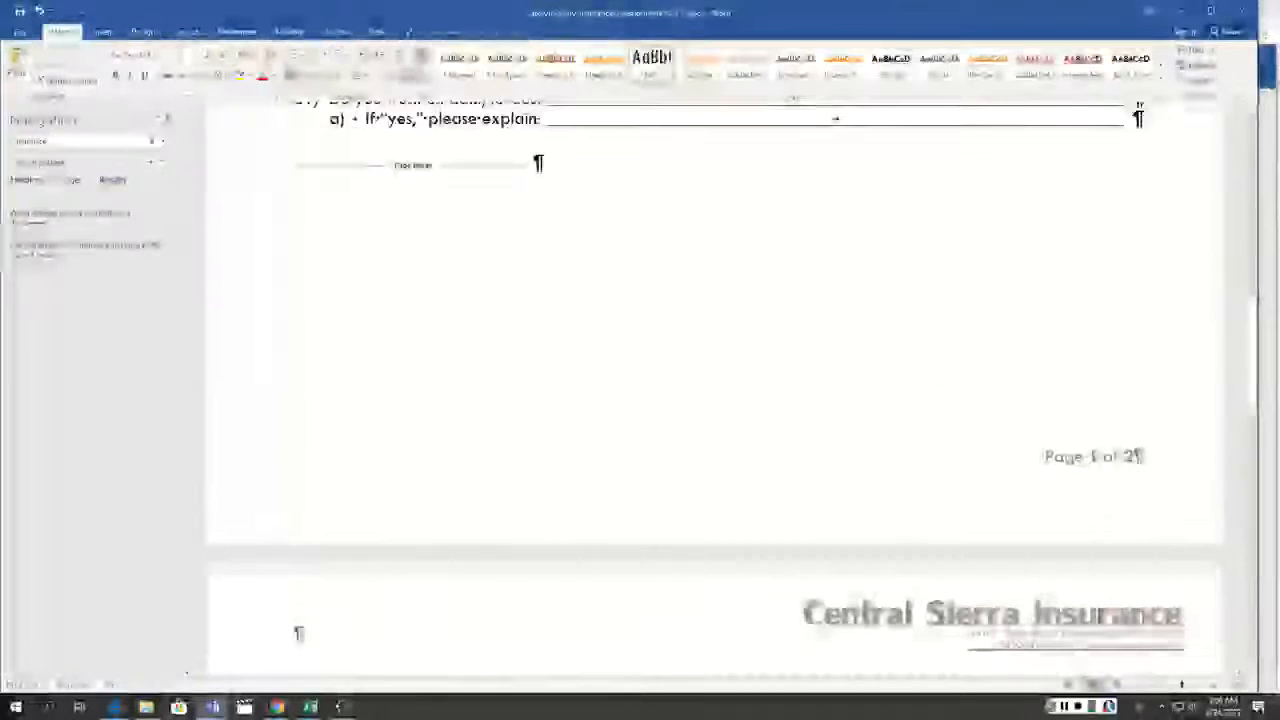
pyautogui.doubleClick(1065, 457)
pyautogui.doubleClick(953, 280)
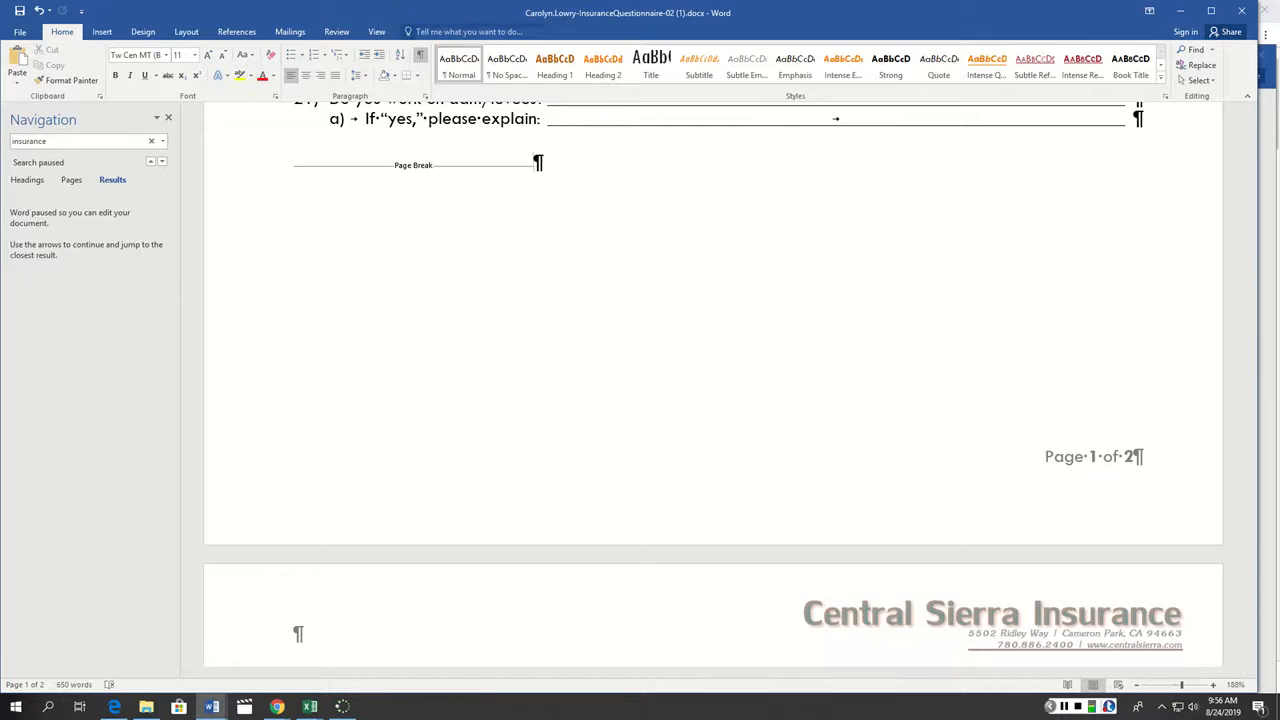
# Close the insurance questionnaire document and save its changes
pyautogui.click(376, 31)
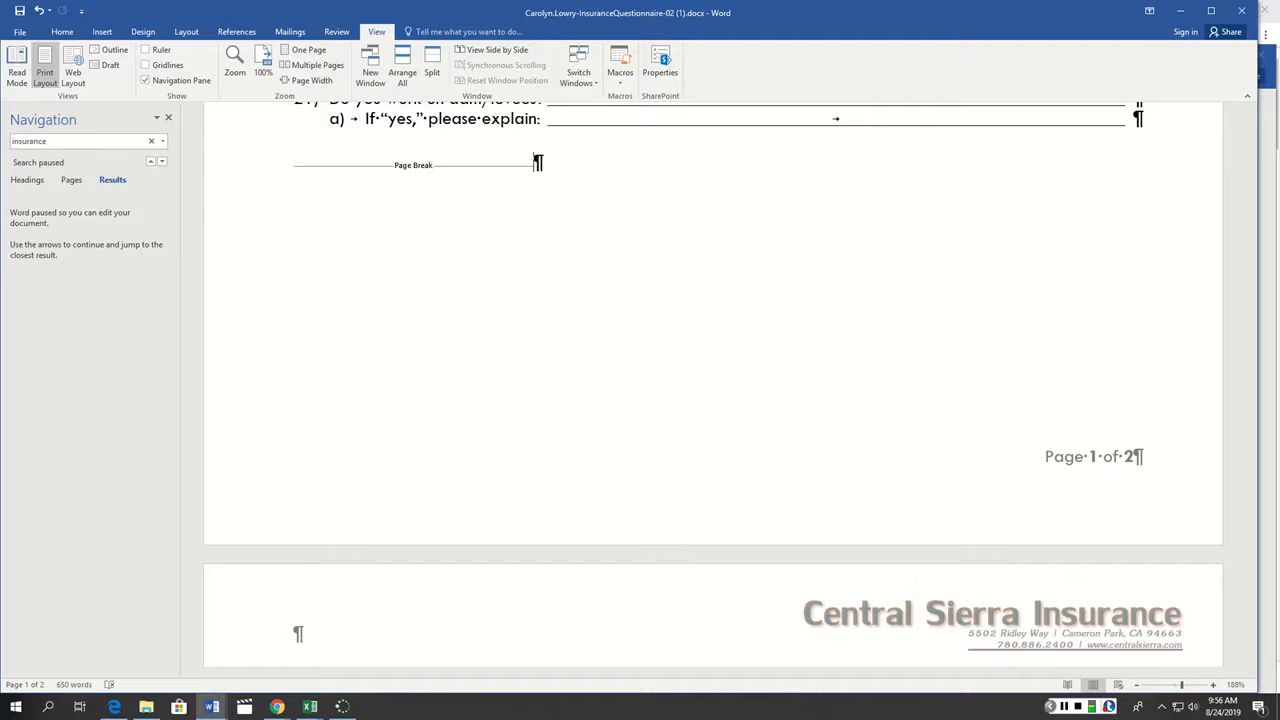
pyautogui.click(1064, 707)
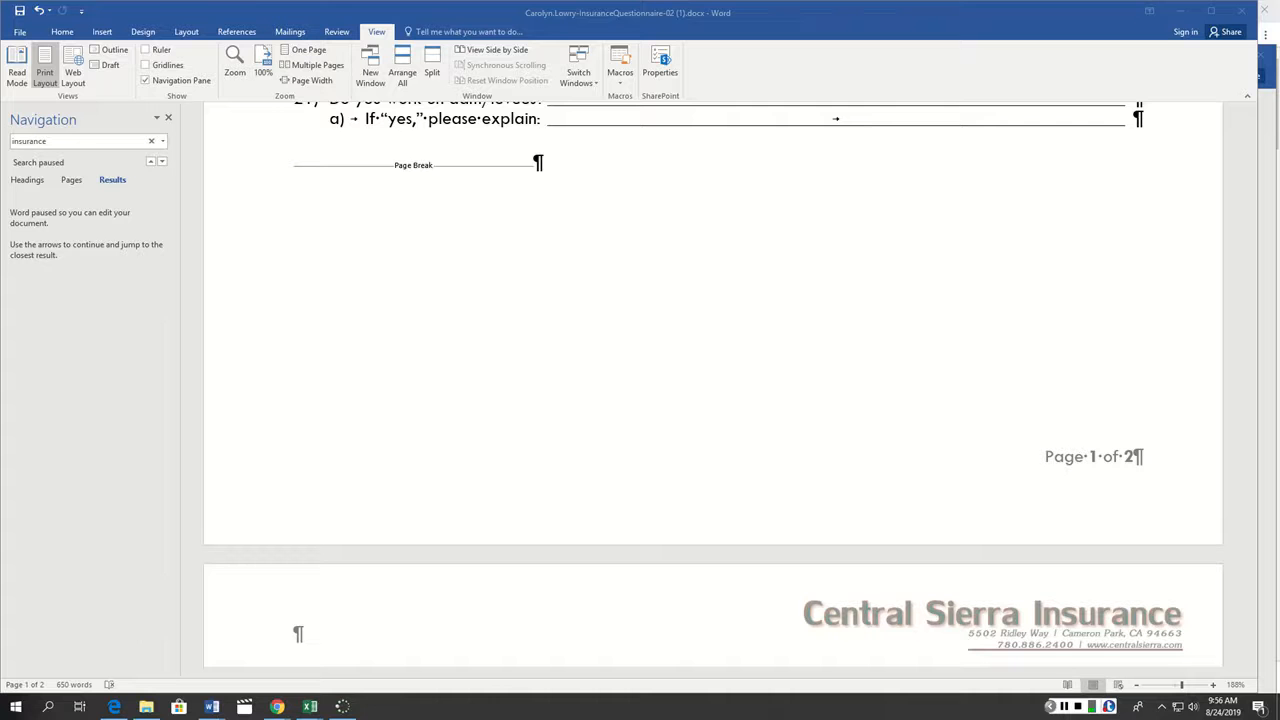
pyautogui.hotkey('alt', 'F4')
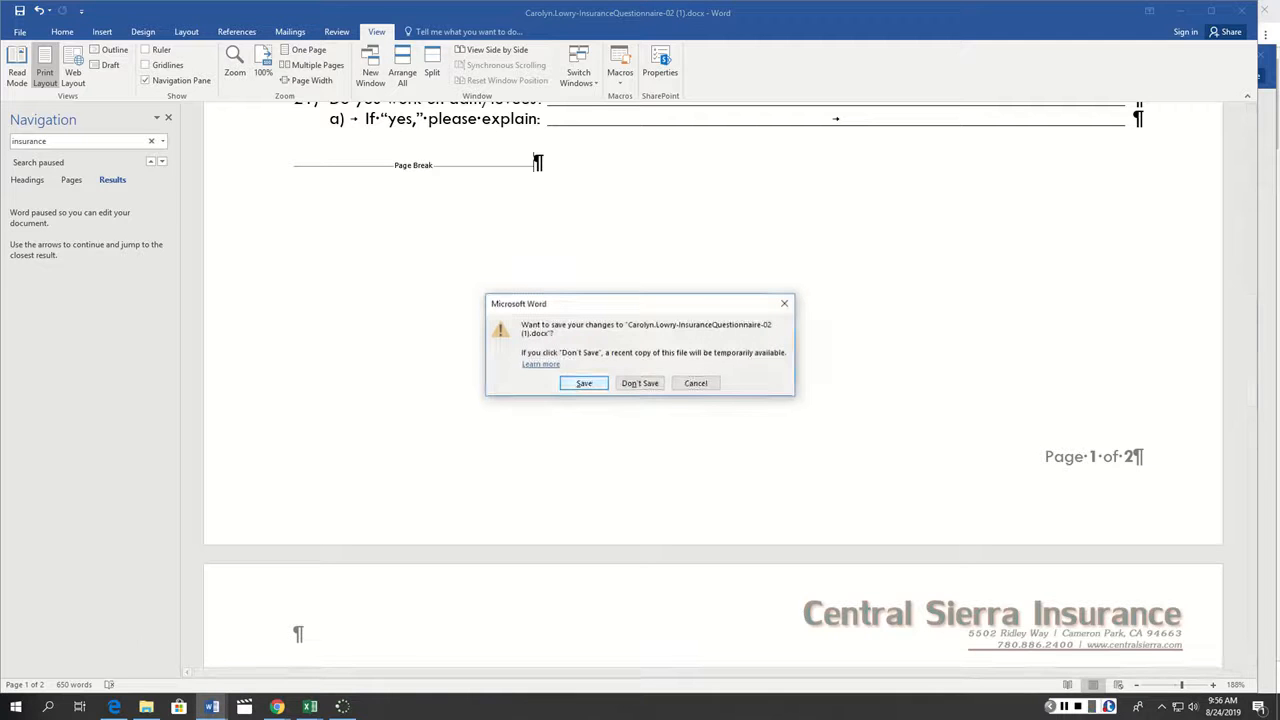
pyautogui.click(579, 381)
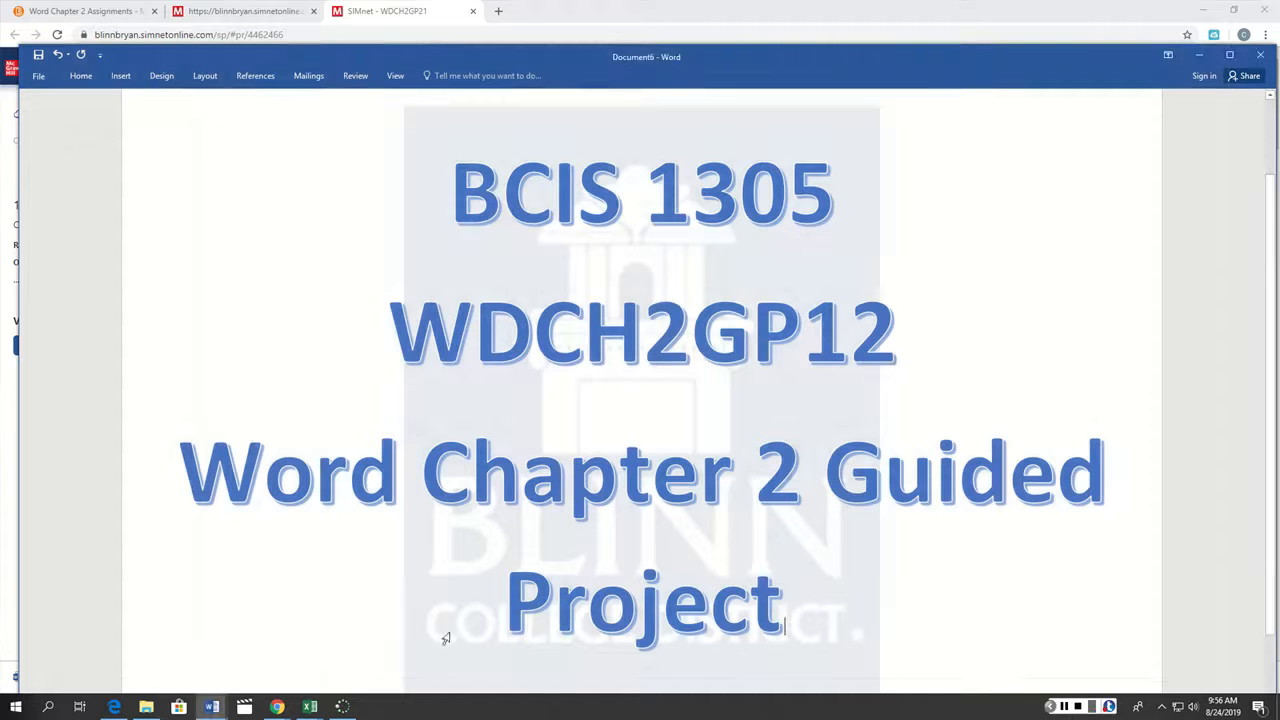
# Switch to the SIMnet WDCH2GP21 page in Chrome, upload the completed InsuranceQuestionnaire-02 file and submit it for grading
pyautogui.click(277, 707)
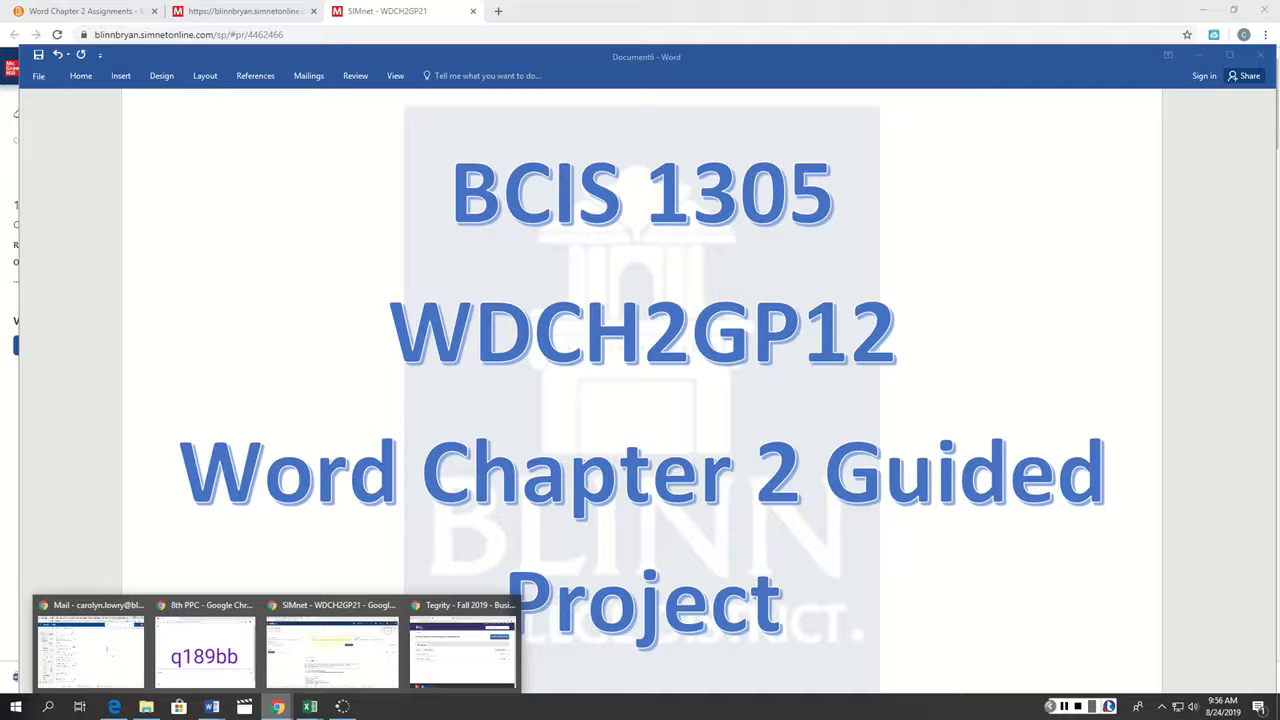
pyautogui.click(332, 650)
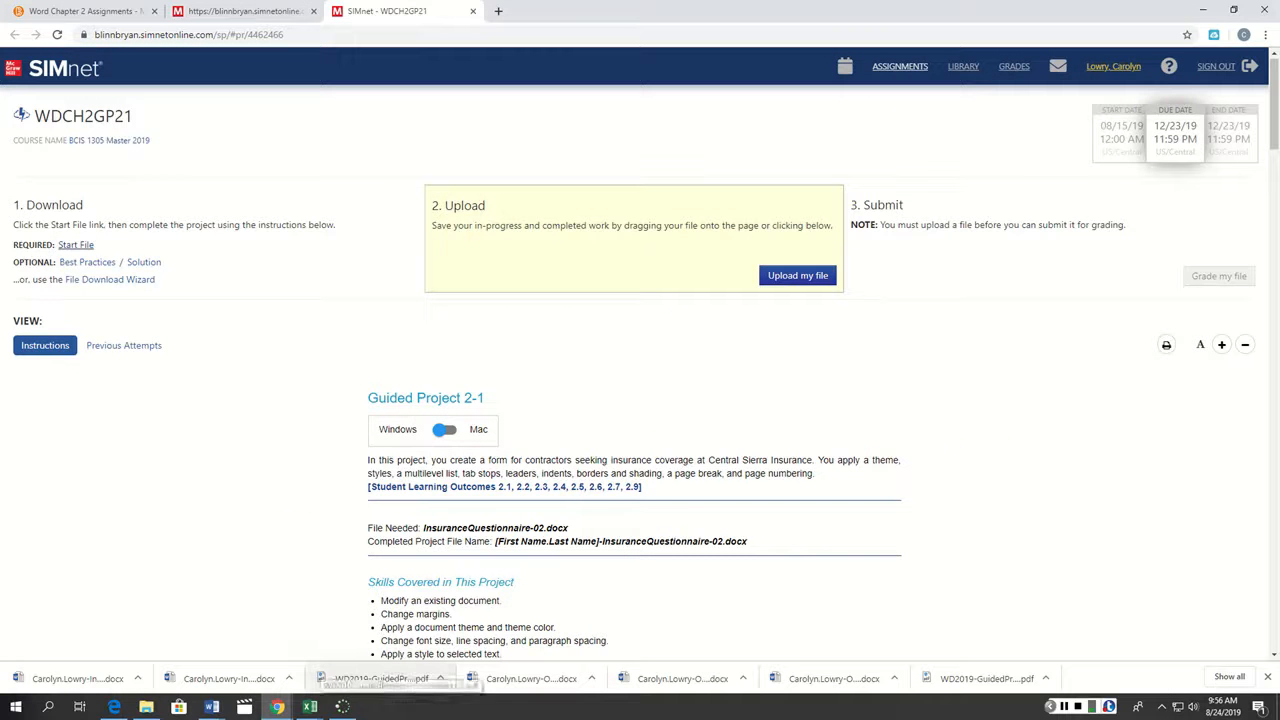
pyautogui.click(797, 275)
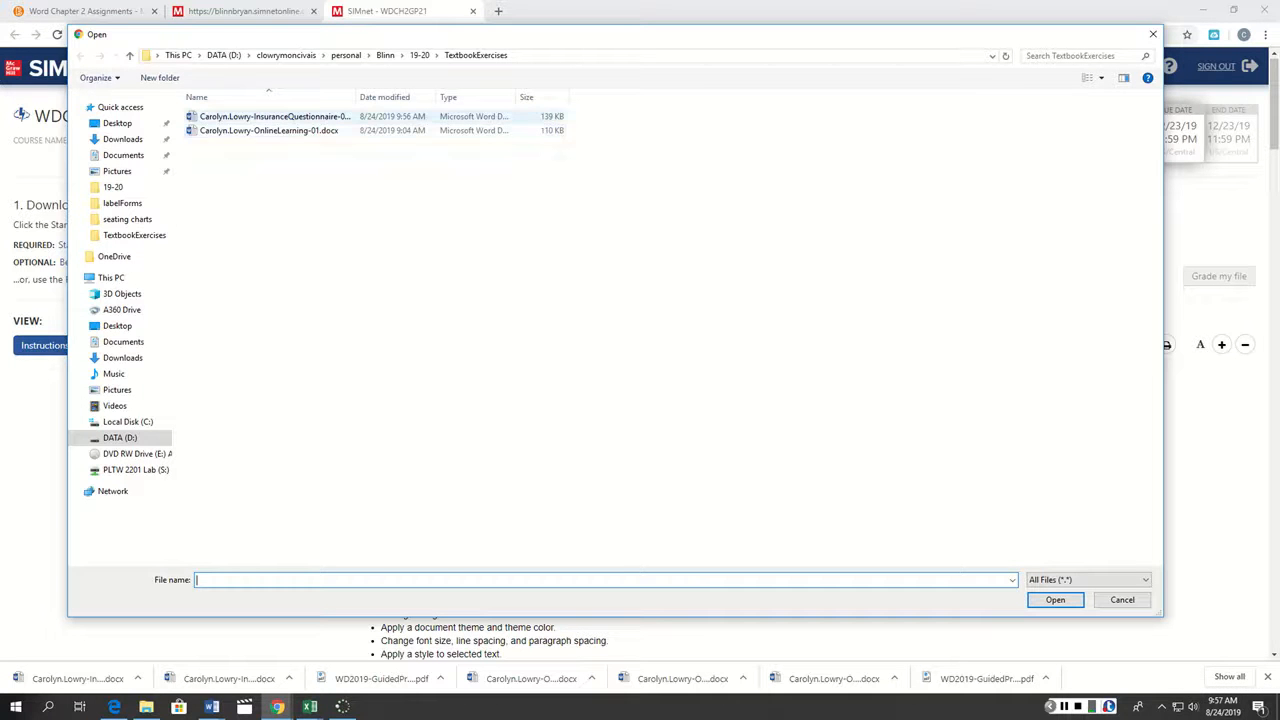
pyautogui.doubleClick(275, 117)
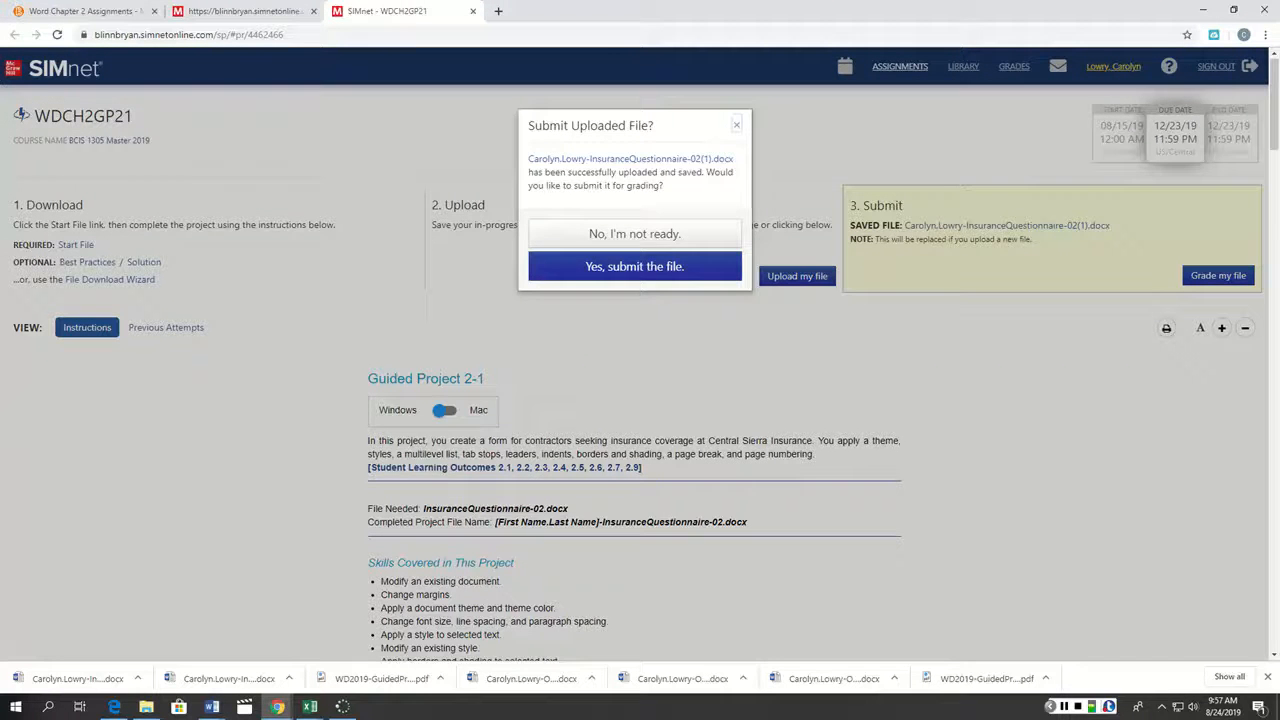
pyautogui.click(634, 266)
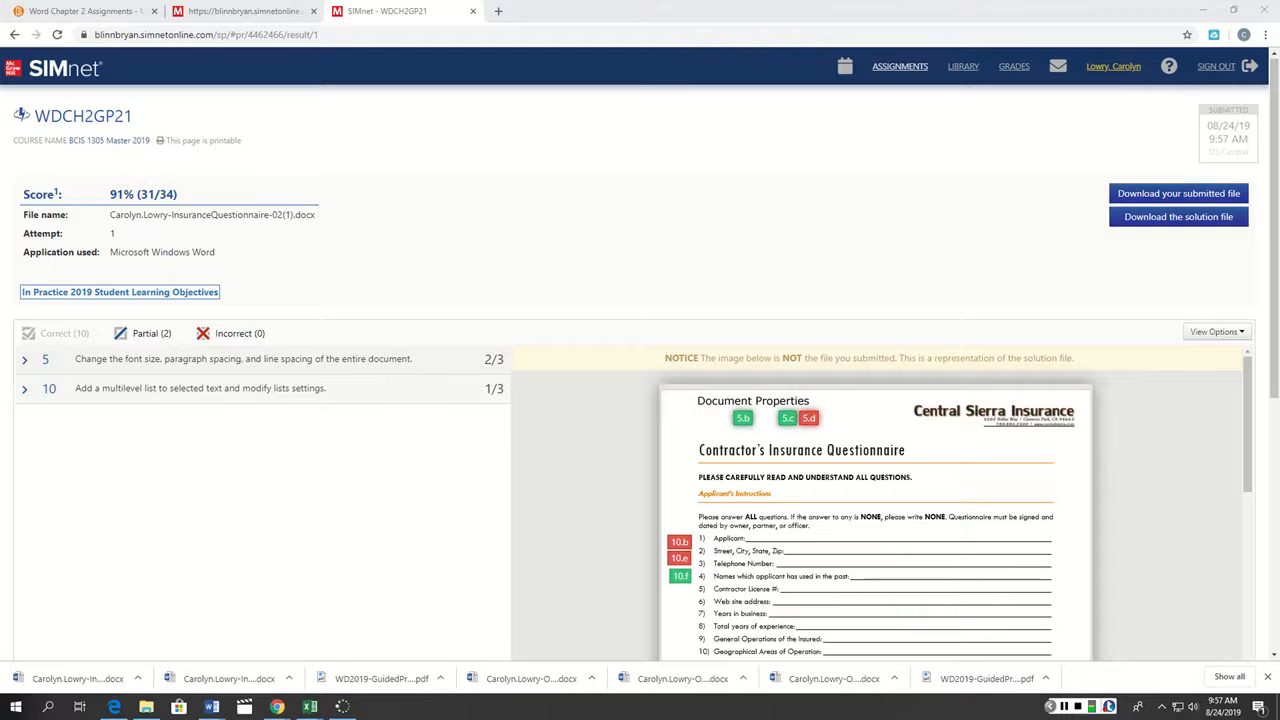
# Review the grading feedback for item 5 on font size, paragraph spacing and line spacing, and collapse it again
pyautogui.click(25, 359)
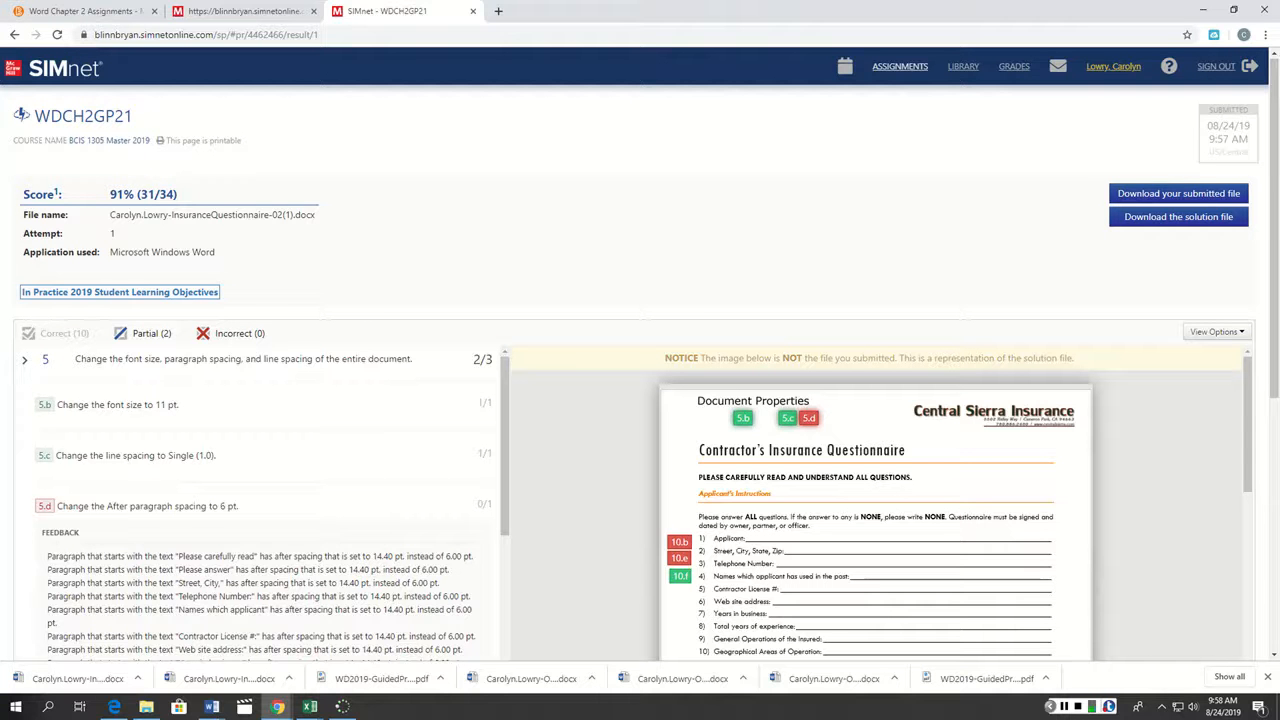
pyautogui.scroll(-15, 260, 500)
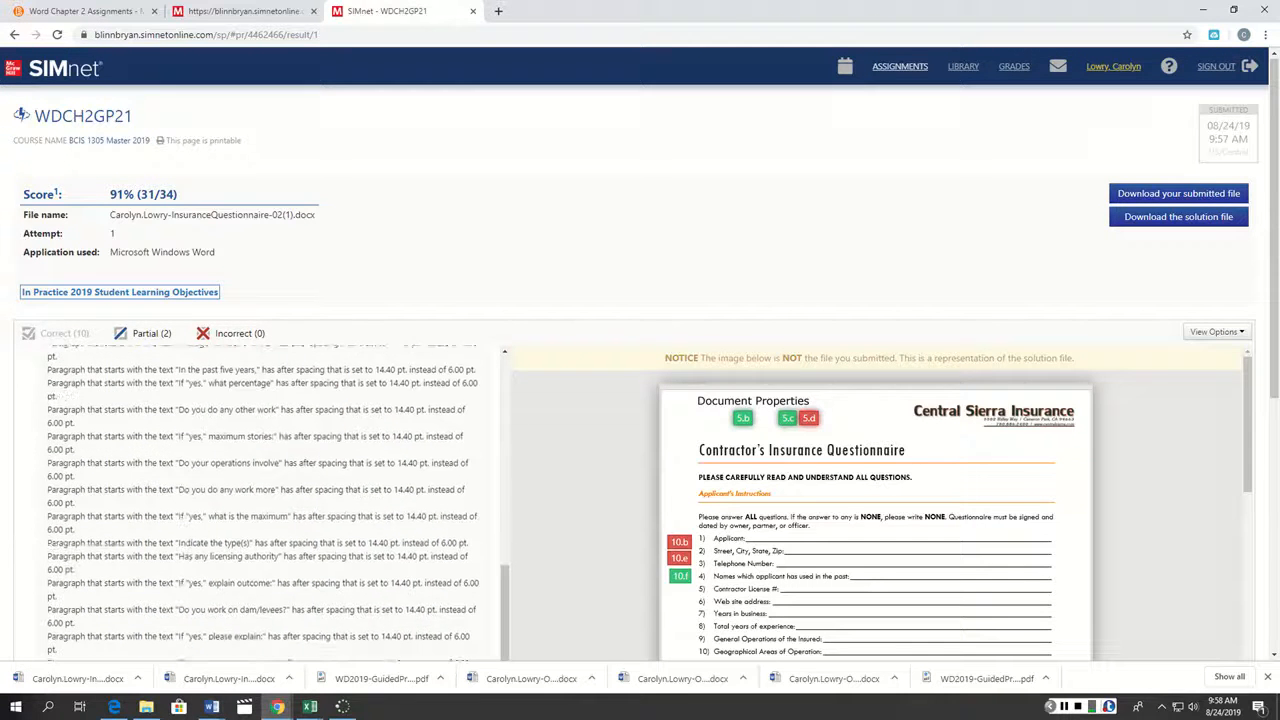
pyautogui.scroll(10, 260, 500)
pyautogui.moveTo(505, 497); pyautogui.dragTo(505, 445)
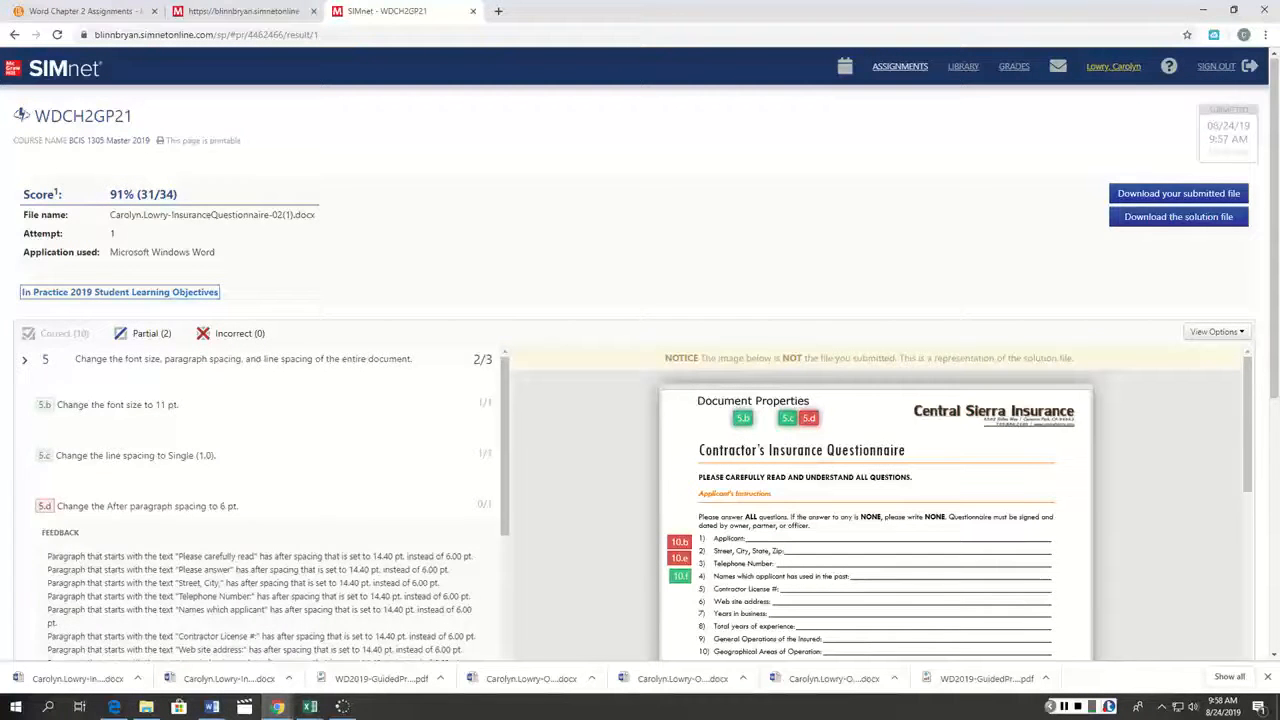
pyautogui.click(25, 359)
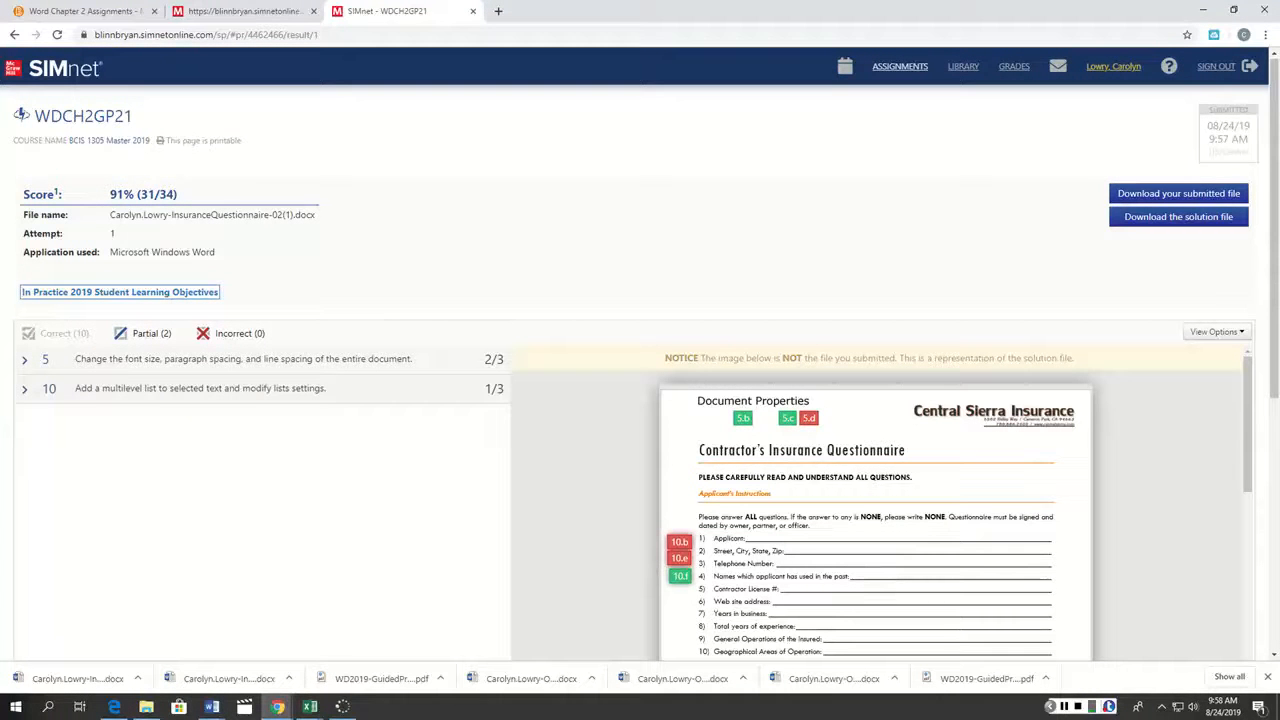
# Expand the grading feedback for item 10 on the multilevel list and examine its sub-items
pyautogui.click(25, 389)
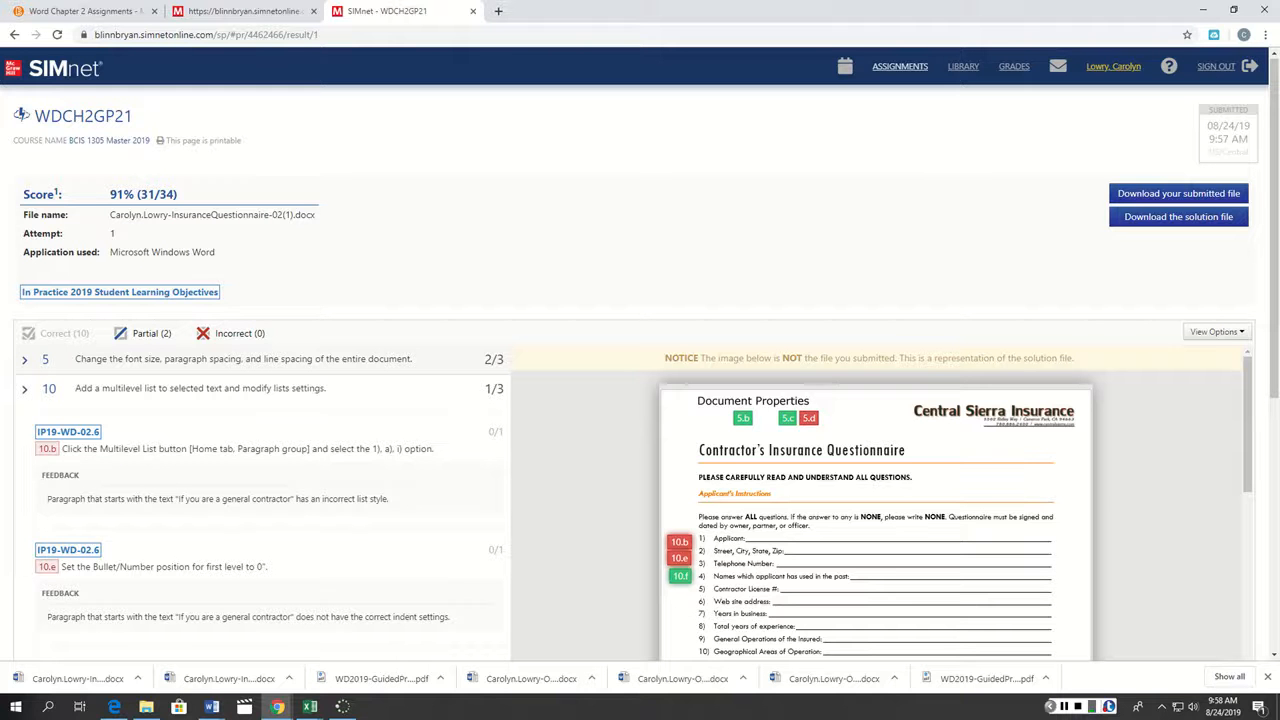
pyautogui.scroll(-1, 640, 400)
pyautogui.scroll(-1, 640, 380)
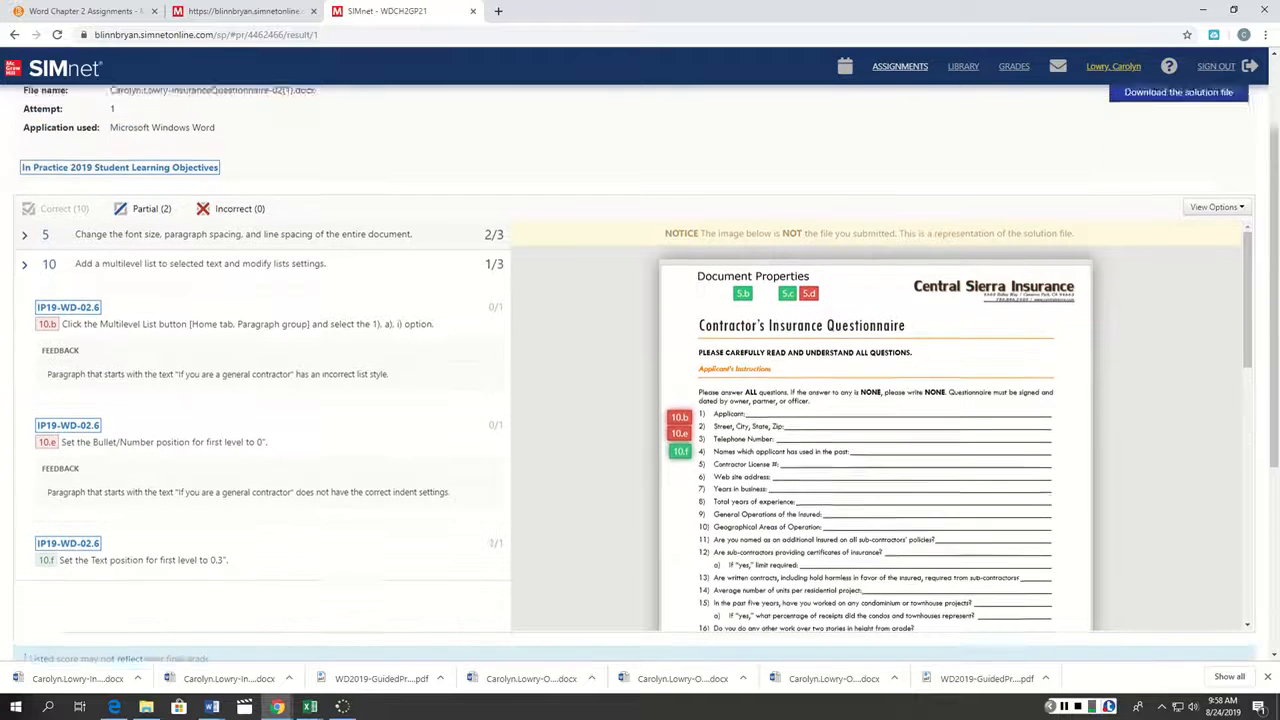
# Examine both pages of the solution image and the descriptions of its grading markers for items 5 and 10
pyautogui.scroll(-3, 875, 420)
pyautogui.scroll(-3, 875, 420)
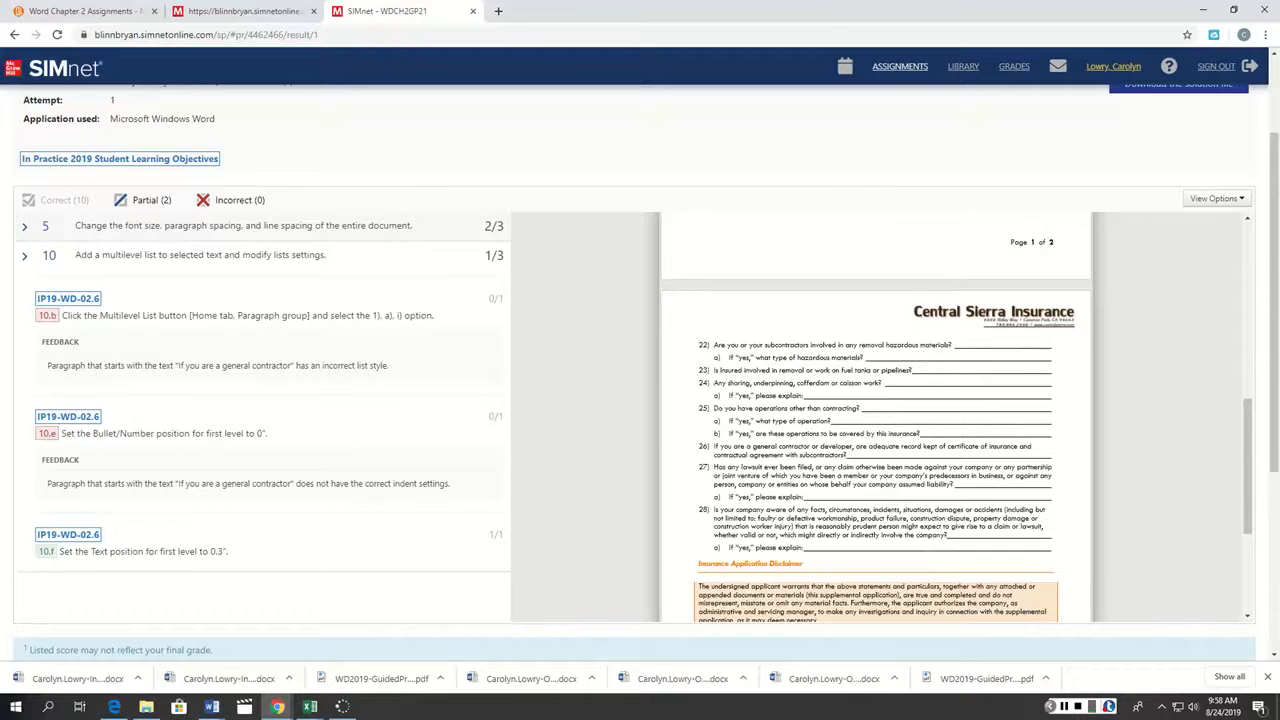
pyautogui.scroll(10, 875, 420)
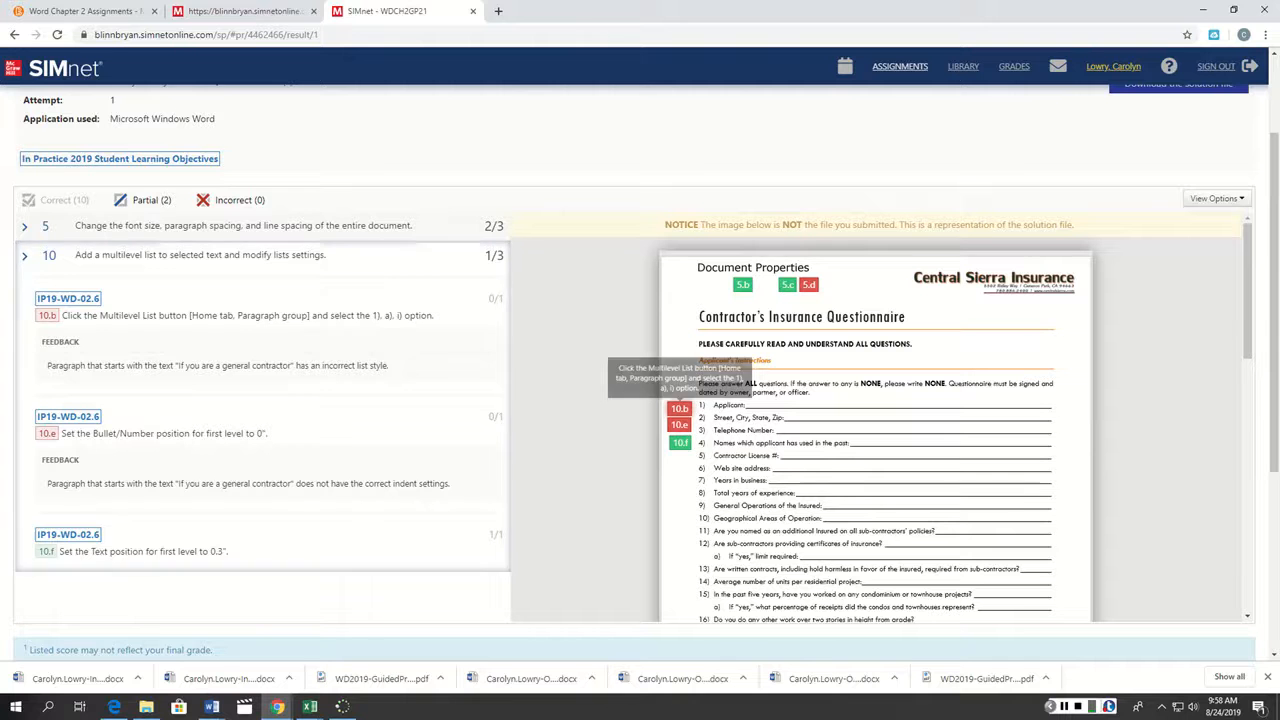
pyautogui.moveTo(743, 285)
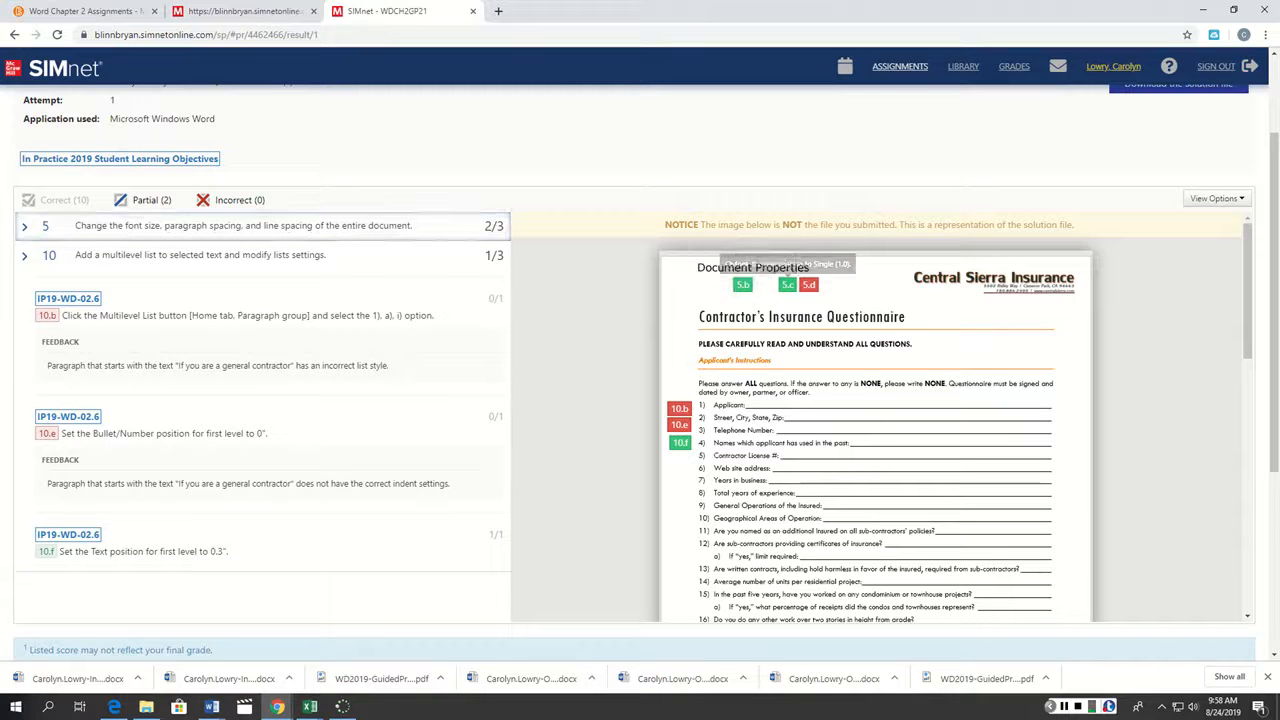
pyautogui.moveTo(788, 285)
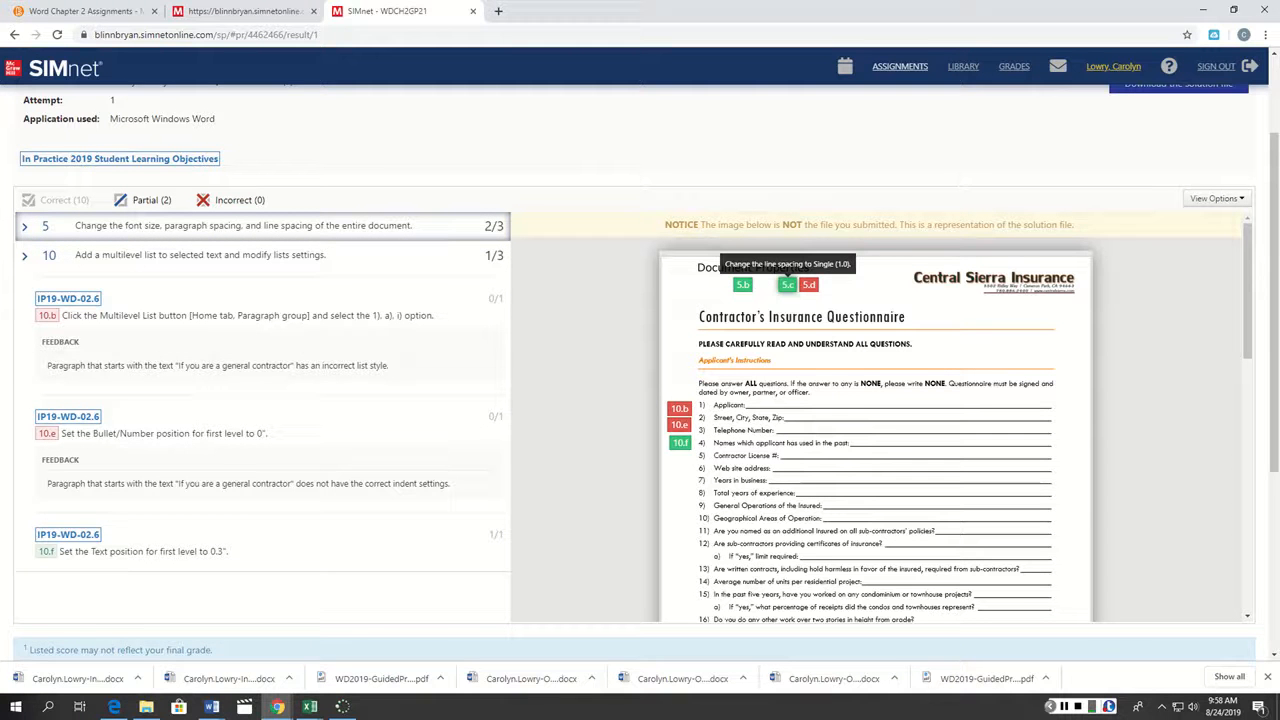
pyautogui.scroll(-15, 810, 285)
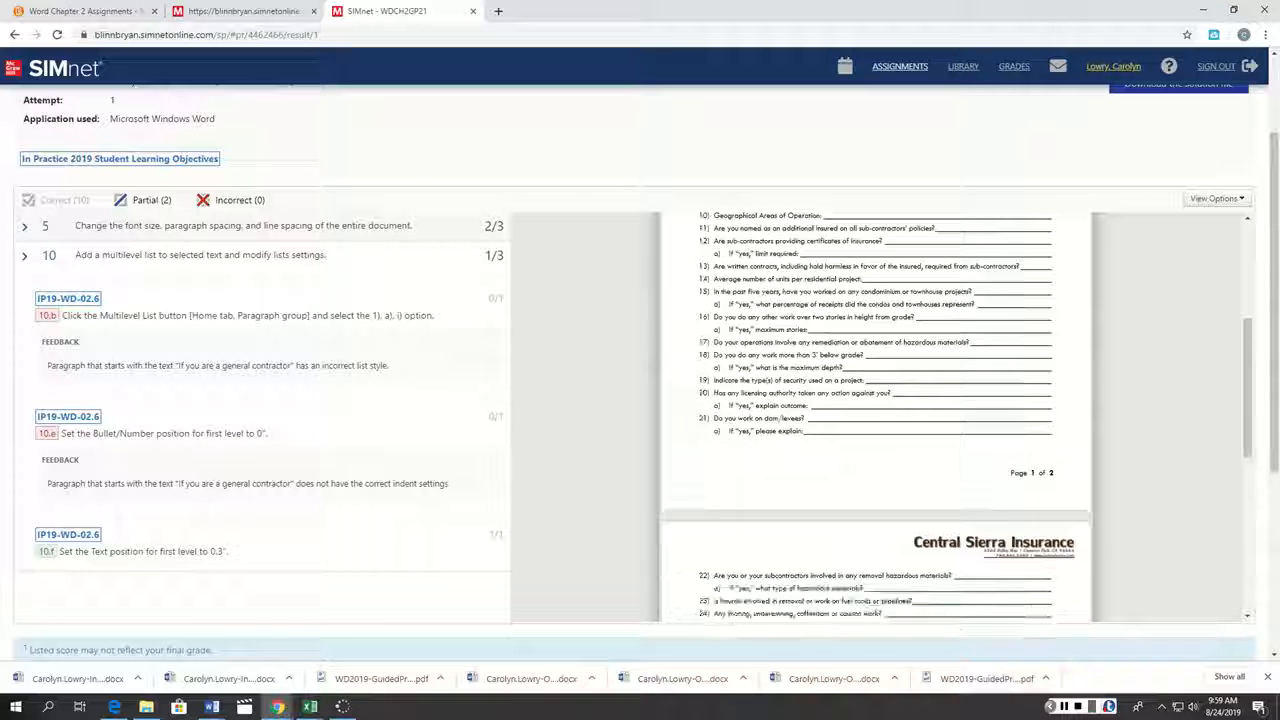
pyautogui.scroll(15, 875, 415)
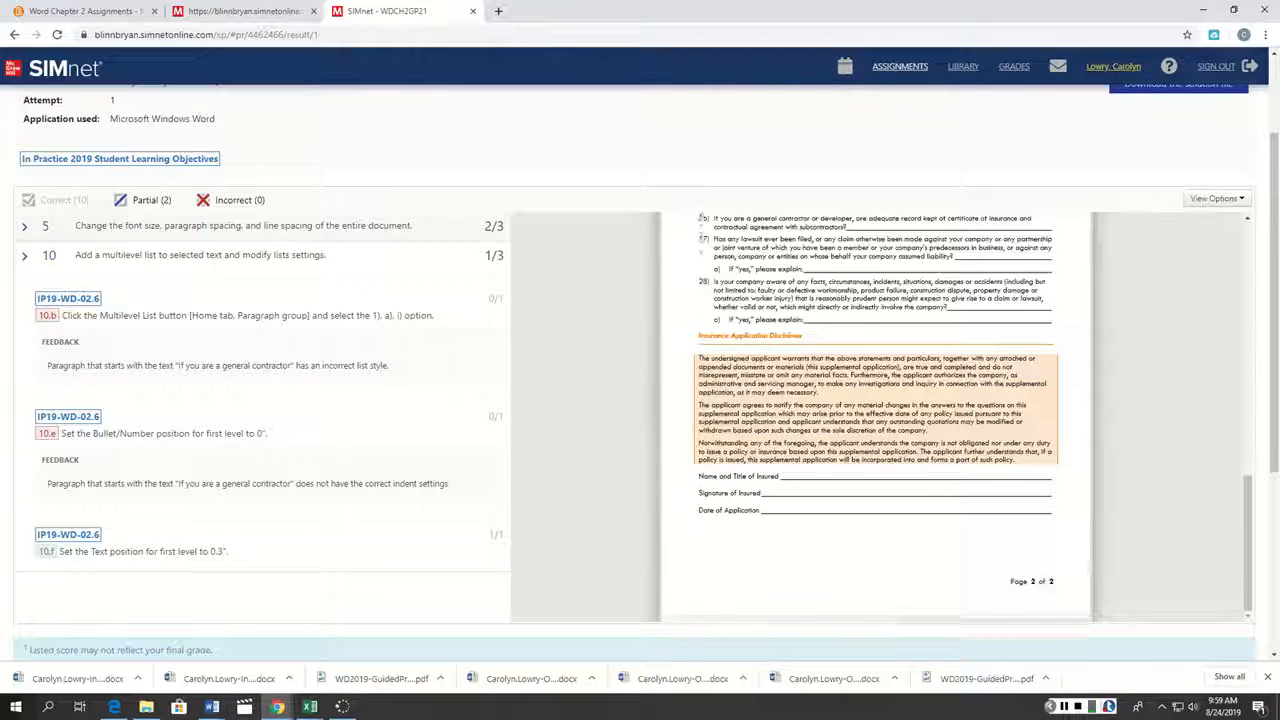
pyautogui.moveTo(680, 411)
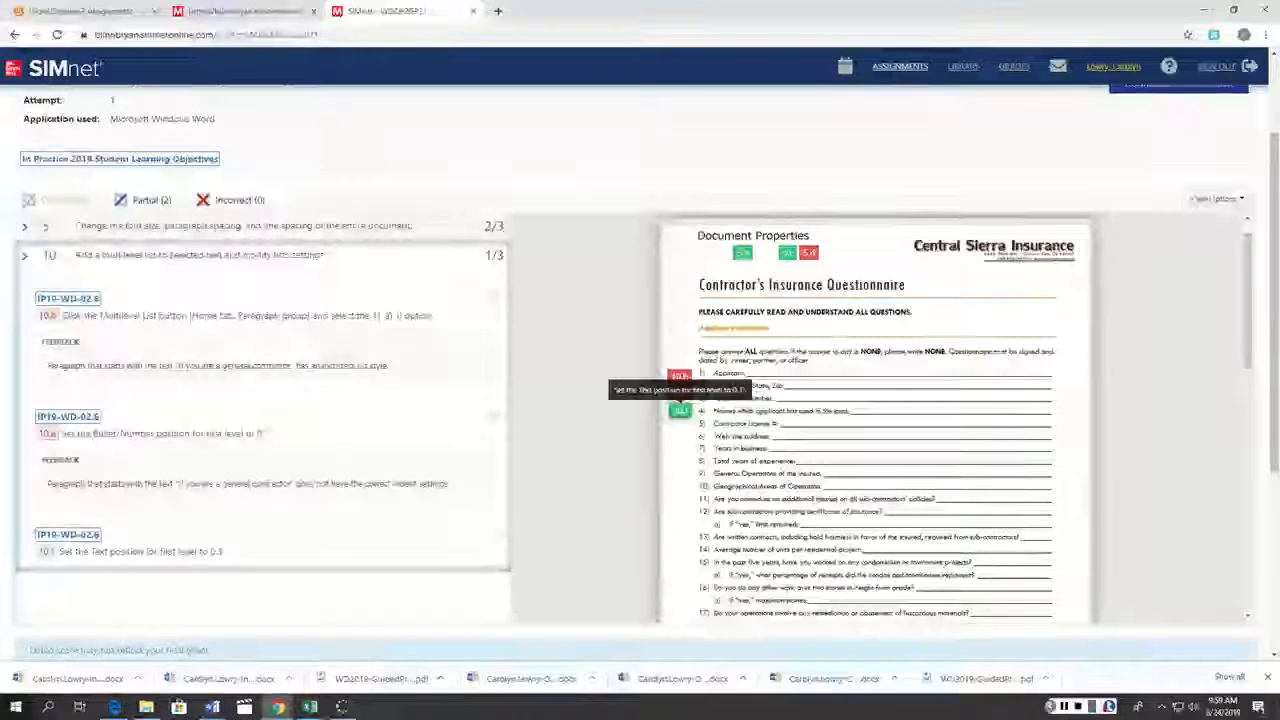